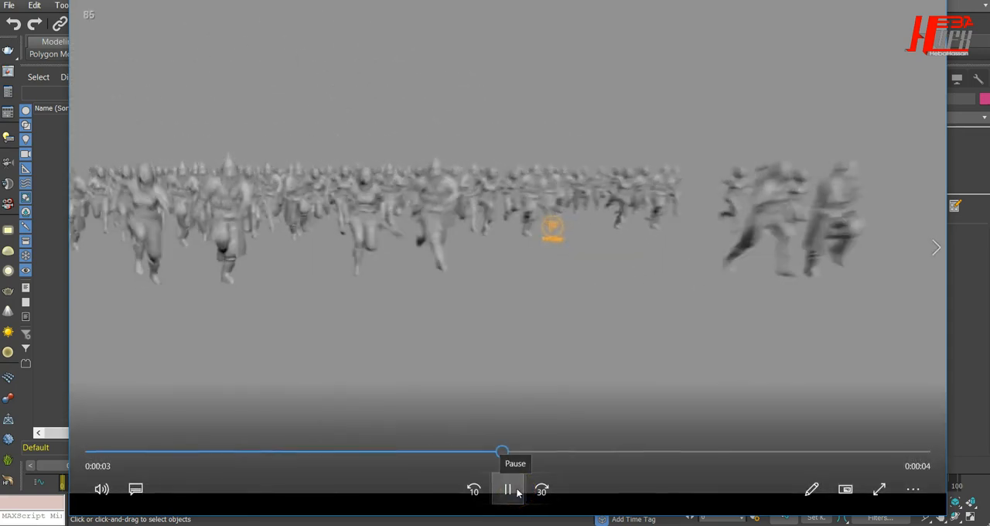
Step: Replay the crowd animation preview from near its beginning
drag(154, 455, 114, 456)
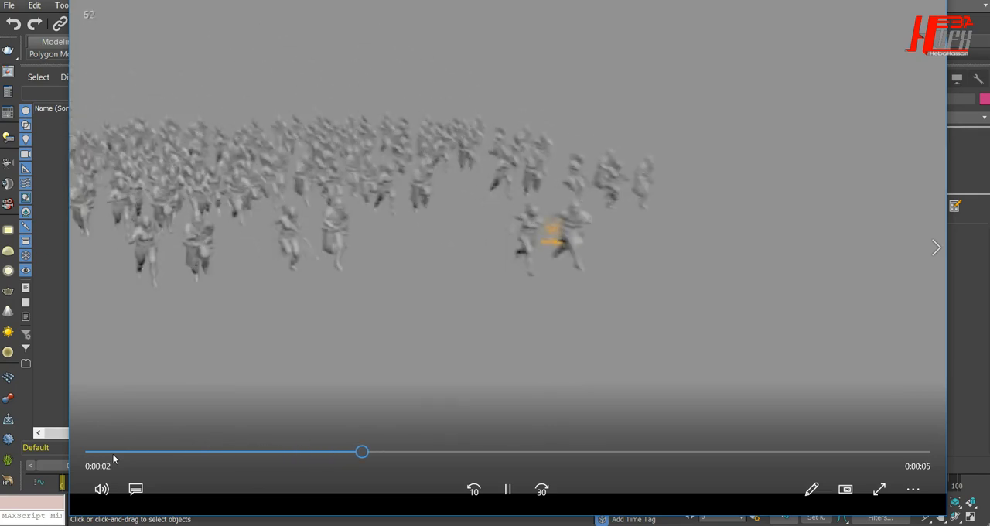
click(113, 452)
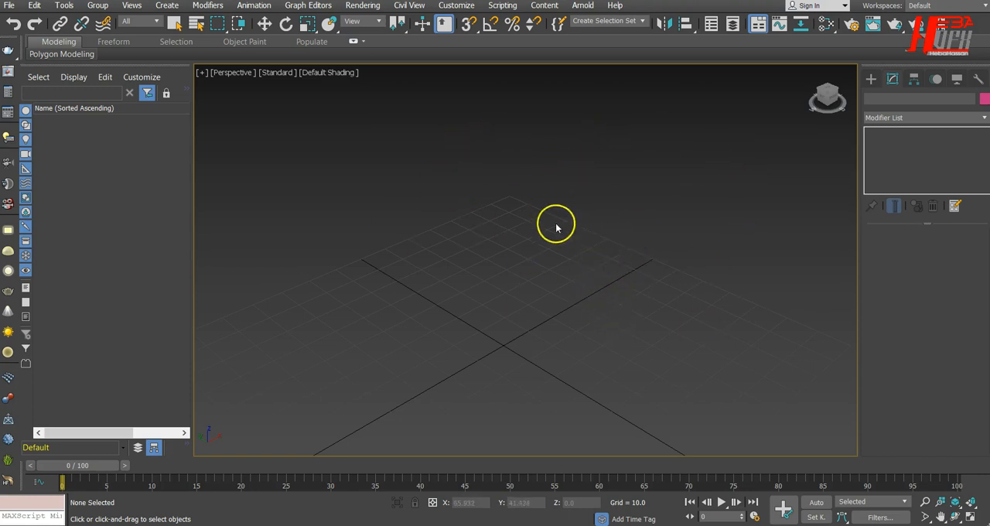
Step: Import the Standard Run FBX file from the Tyflow folder, using the Autodesk Media & Entertainment preset
scroll(578, 283, down, 3)
scroll(579, 283, up, 1)
click(545, 349)
alt+middle_drag(540, 338, 533, 298)
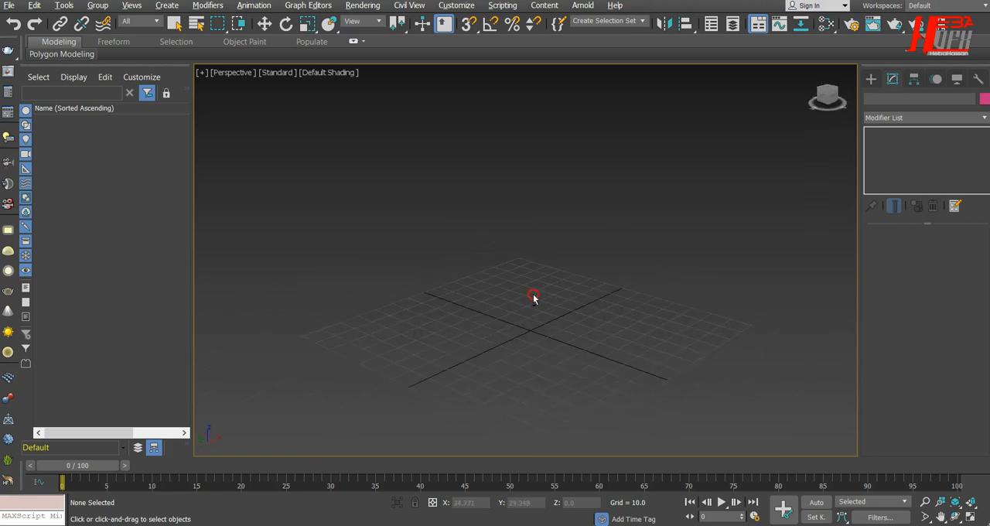
click(9, 5)
mouse_move(110, 176)
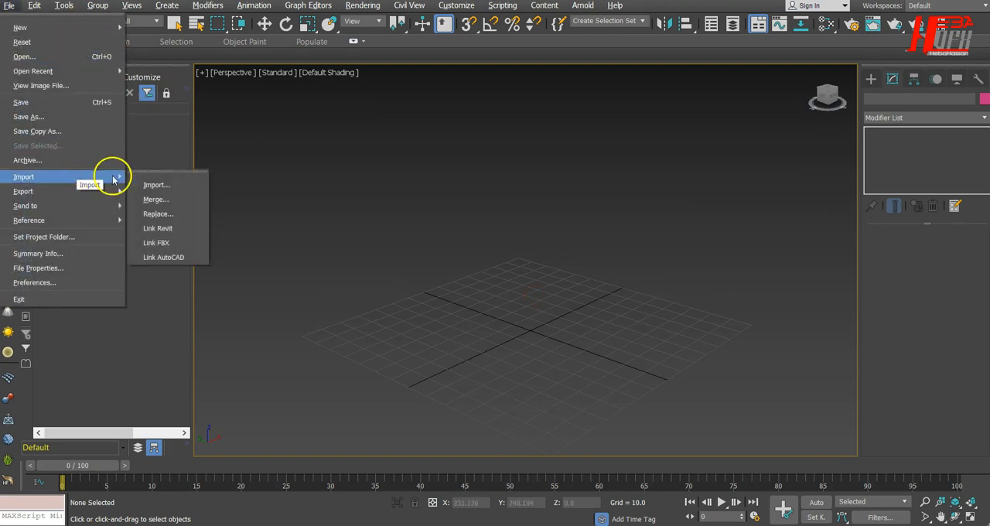
click(145, 184)
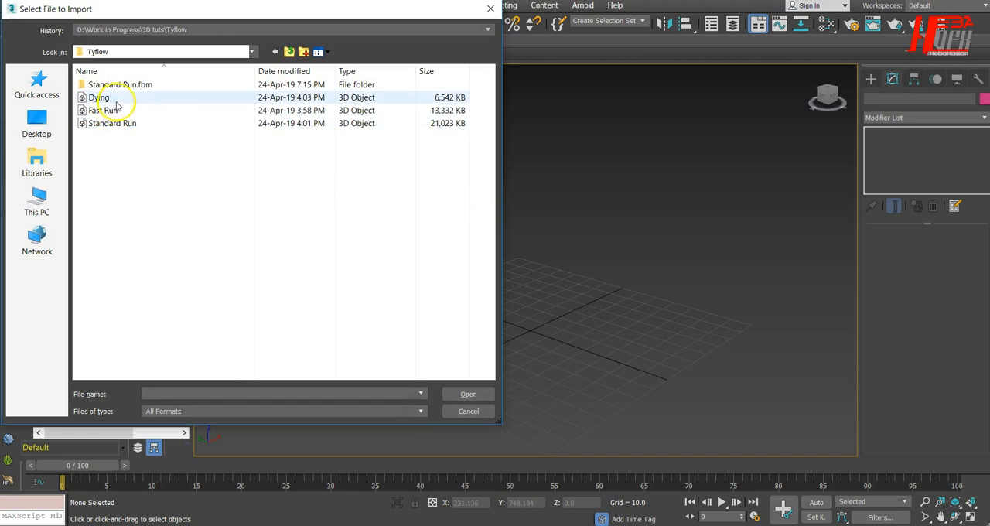
click(116, 110)
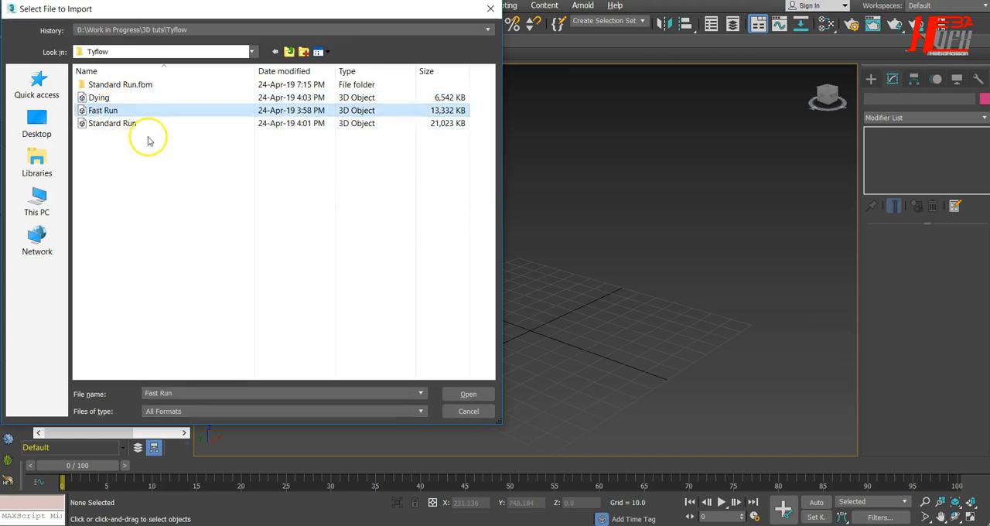
click(126, 124)
click(468, 394)
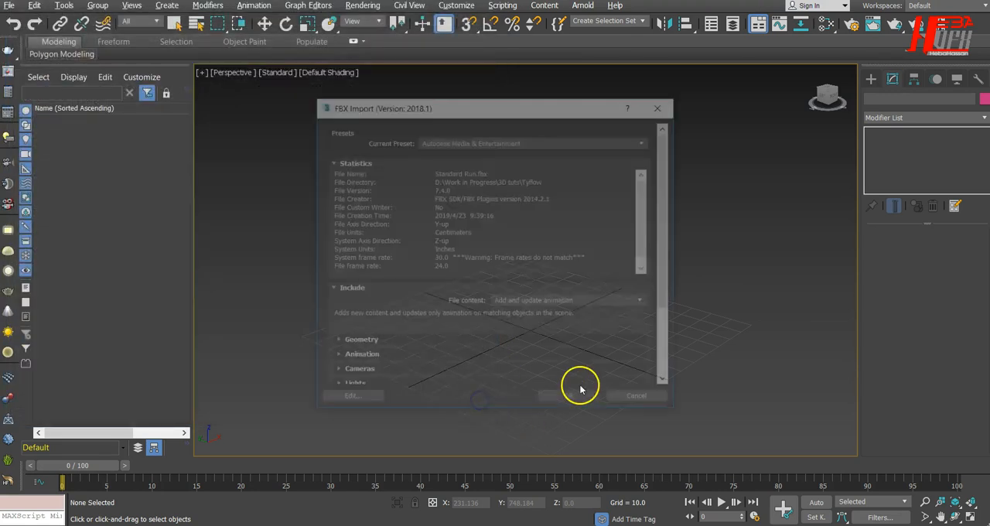
click(550, 408)
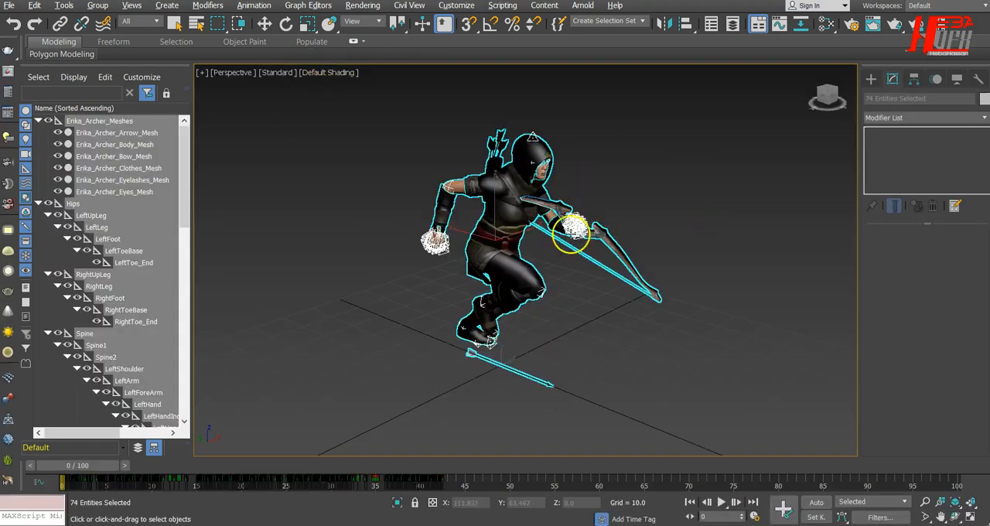
Step: Play the imported run animation and check where its cycle ends, around frame 43
mouse_move(664, 346)
alt+middle_down()
mouse_move(627, 353)
mouse_move(490, 338)
mouse_move(610, 399)
mouse_move(669, 346)
mouse_move(636, 342)
mouse_move(667, 354)
alt+middle_up()
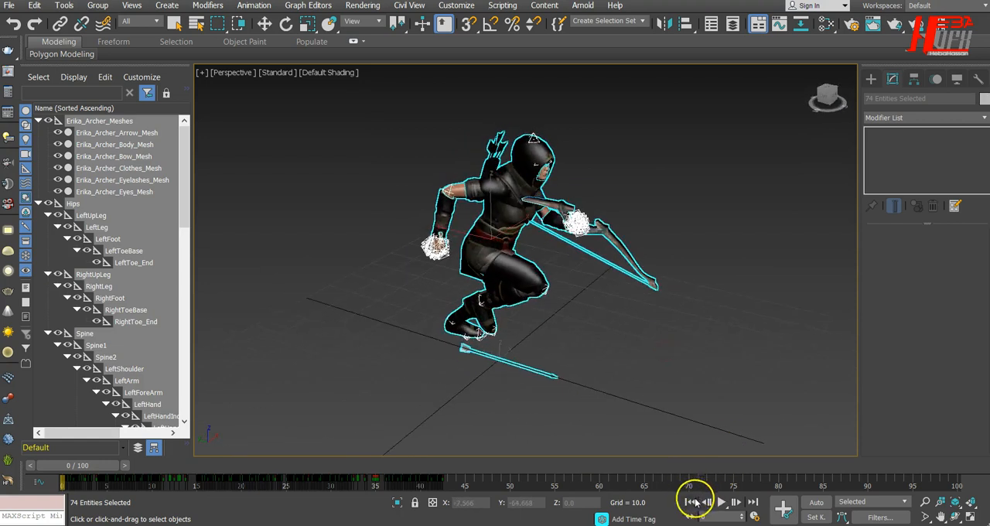
click(720, 504)
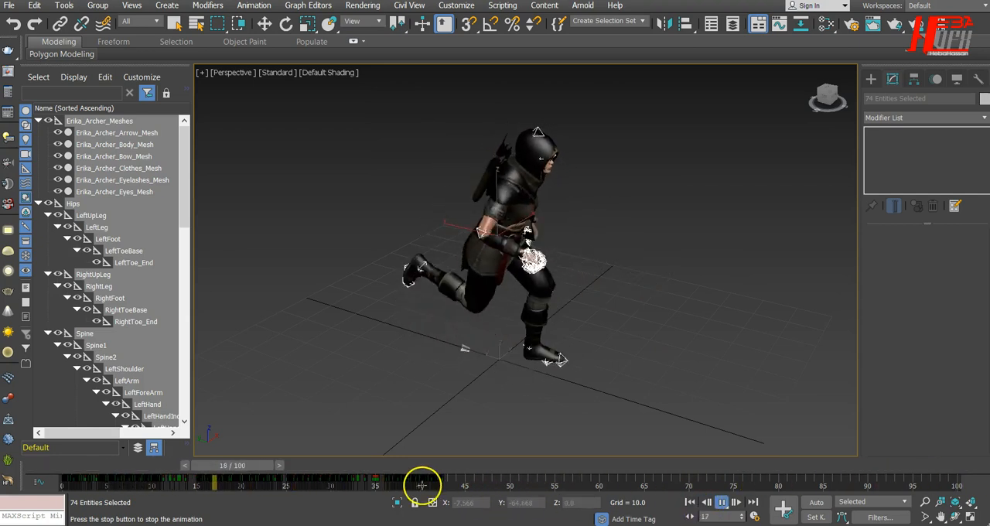
click(721, 502)
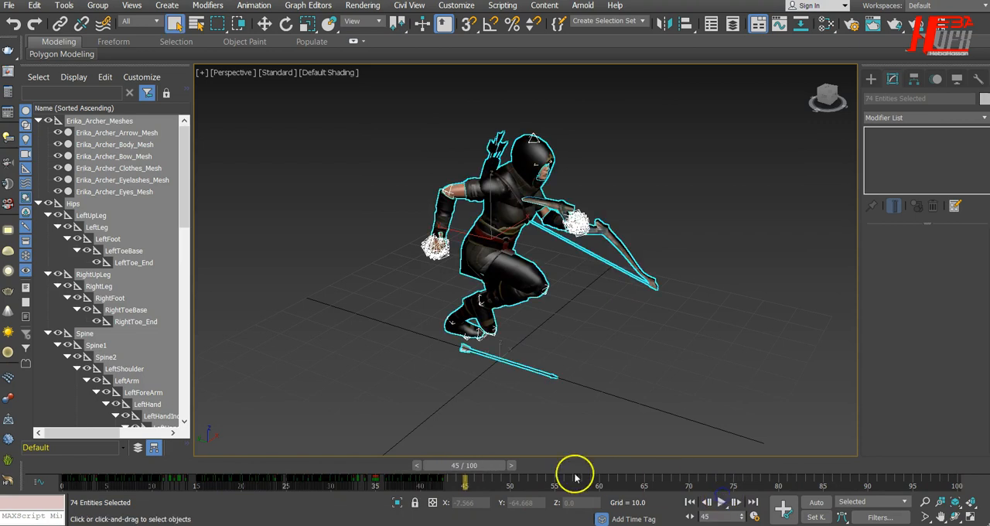
drag(490, 468, 465, 470)
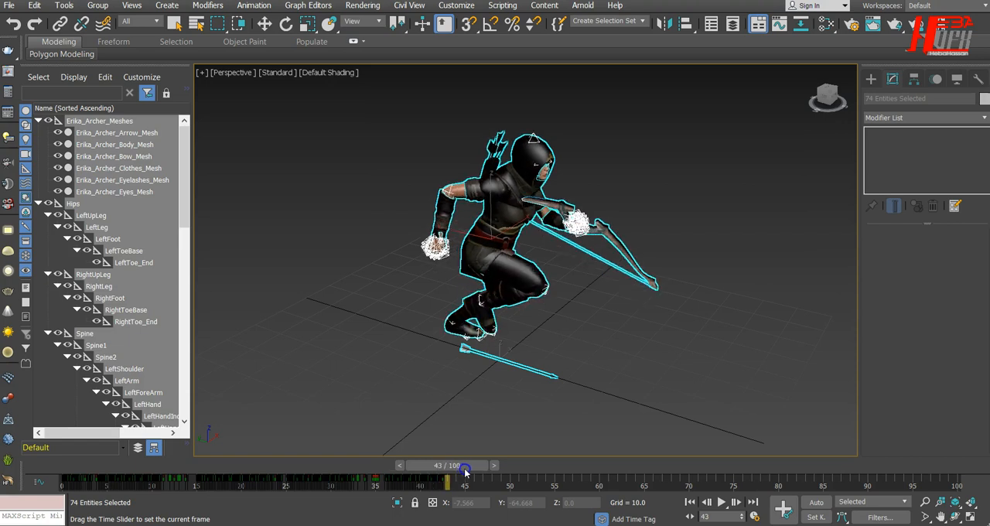
Step: Collapse the Erika_Archer_Meshes and Hips hierarchies, hide the Hips object, and leave nothing selected
click(38, 121)
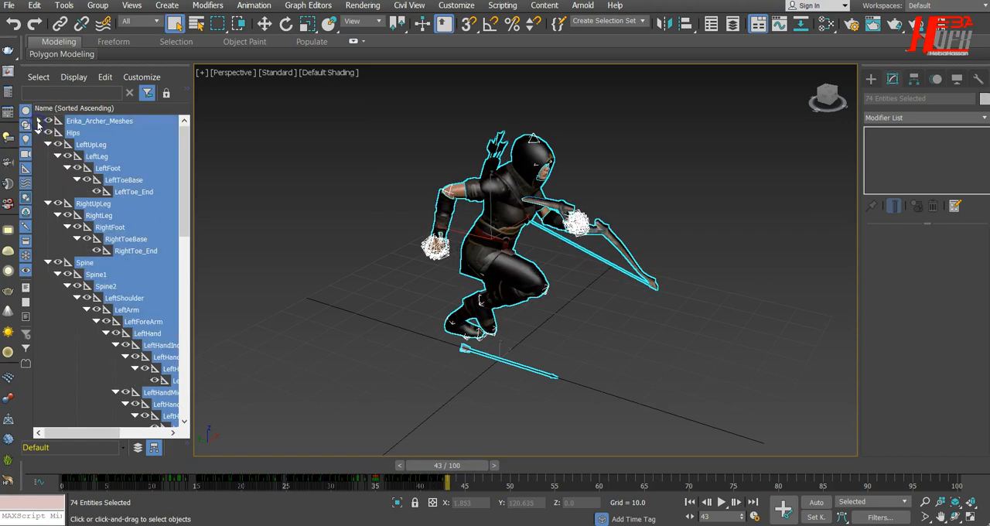
click(39, 133)
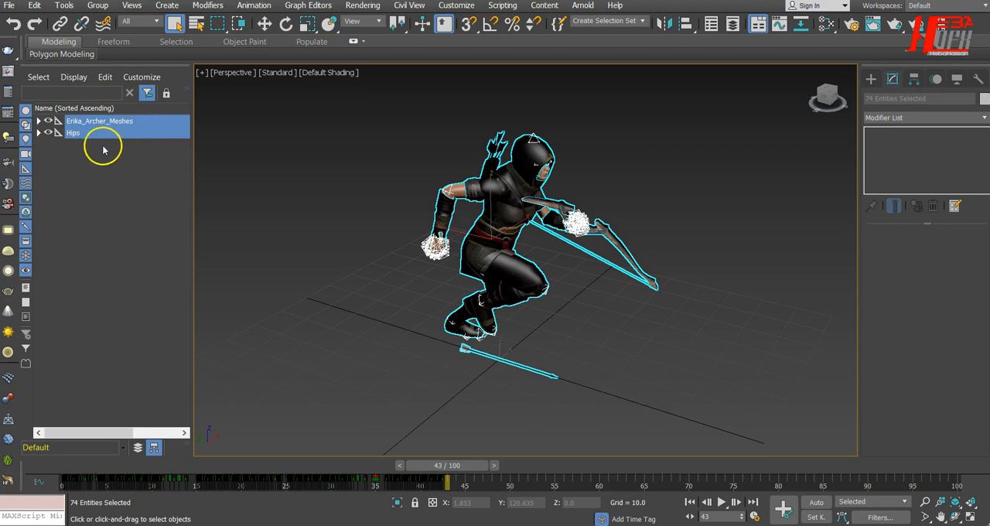
click(685, 150)
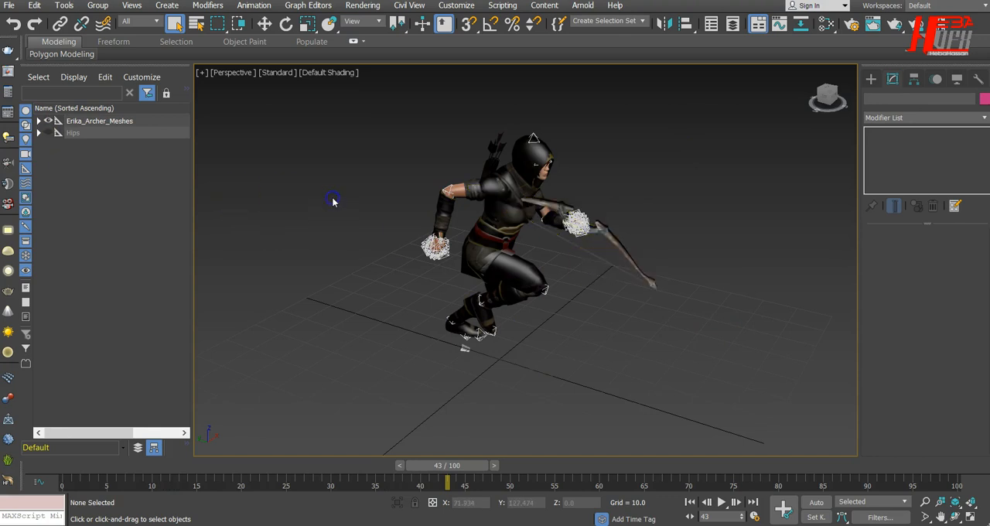
click(461, 177)
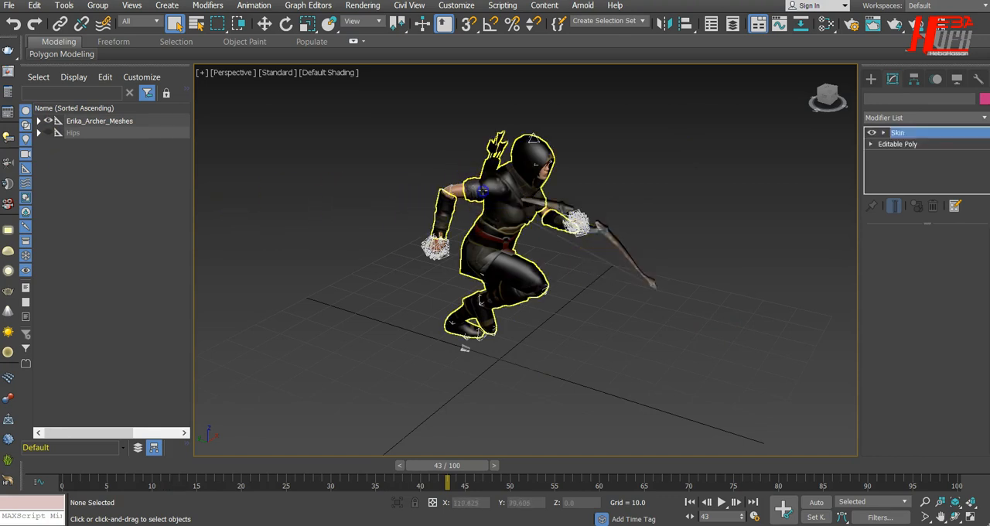
click(660, 177)
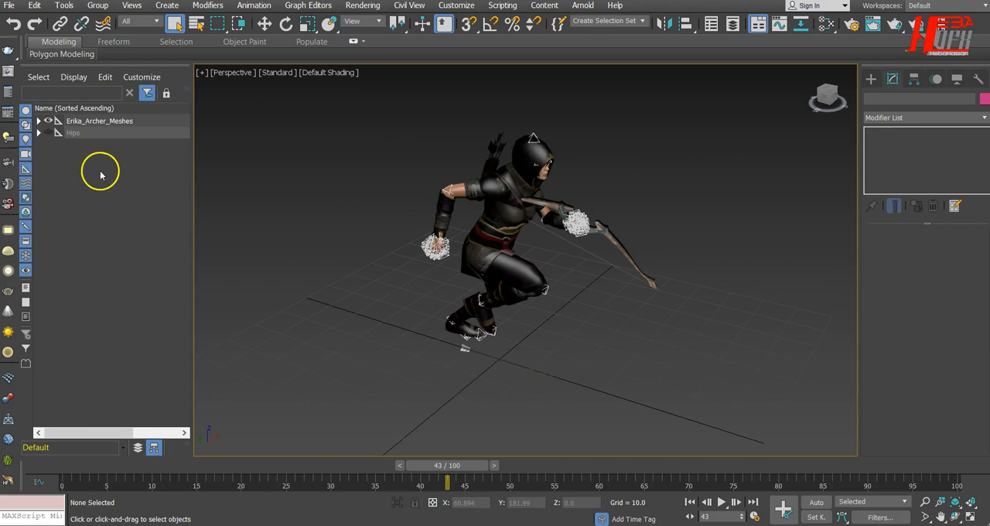
Step: Review the archer's run poses along the timeline from several angles and return to frame 0
drag(594, 383, 532, 398)
mouse_move(612, 373)
alt+middle_down()
mouse_move(568, 400)
mouse_move(502, 391)
mouse_move(631, 369)
mouse_move(642, 376)
mouse_move(613, 384)
alt+middle_up()
drag(479, 475, 391, 467)
key(q)
alt+middle_drag(500, 361, 590, 342)
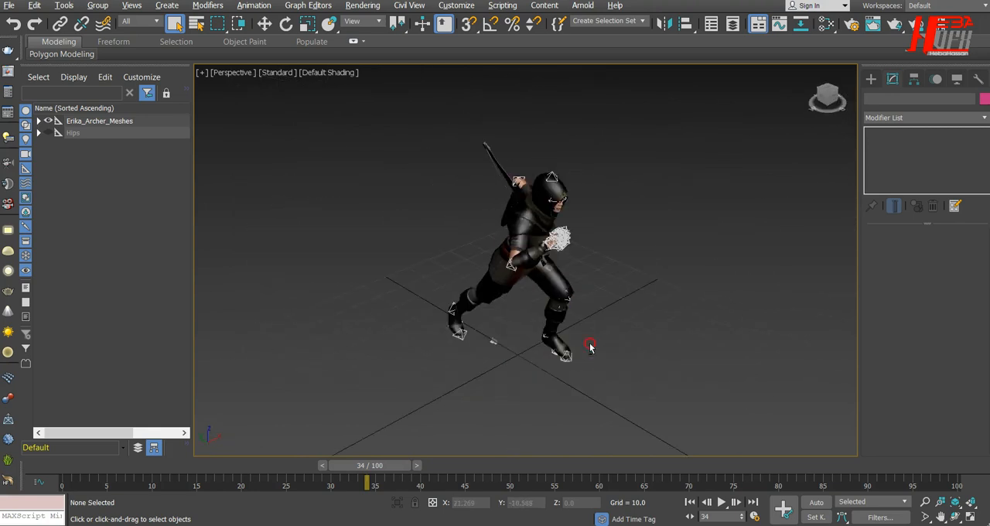
drag(369, 464, 128, 502)
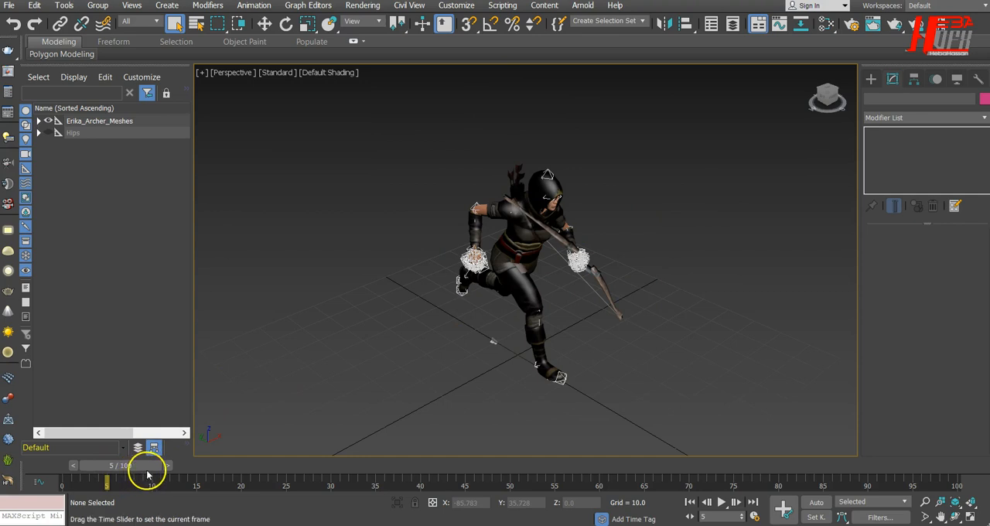
drag(149, 472, 105, 470)
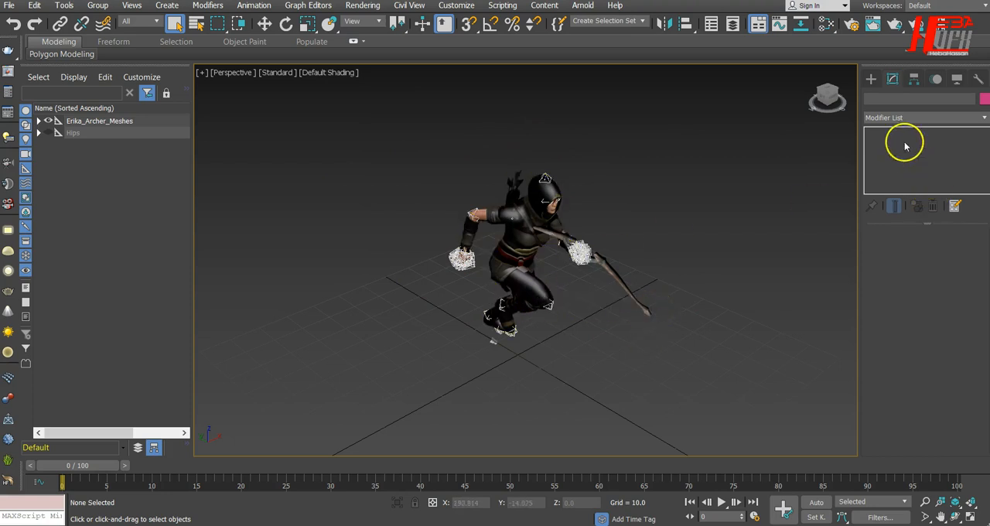
Step: Create a Point helper on the ground near the grid center and turn on its Box display
click(871, 79)
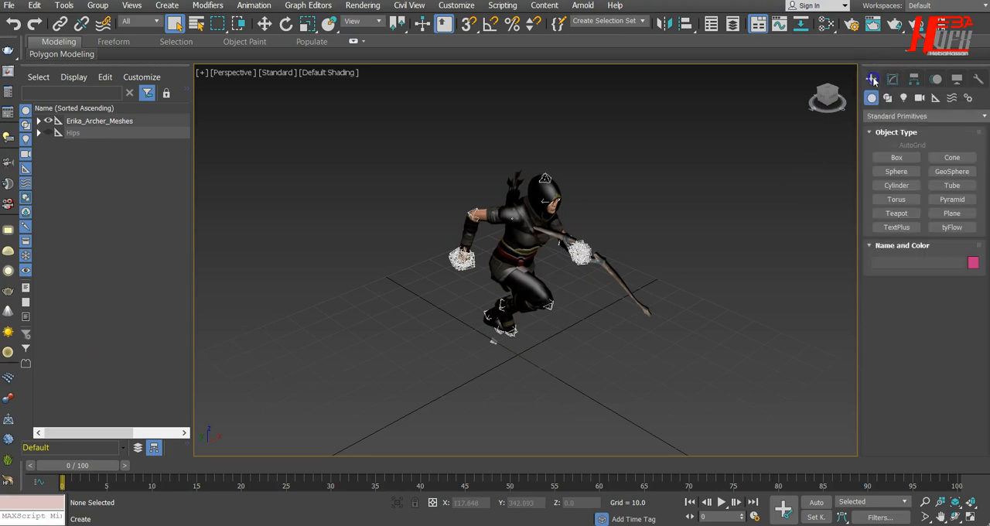
click(934, 98)
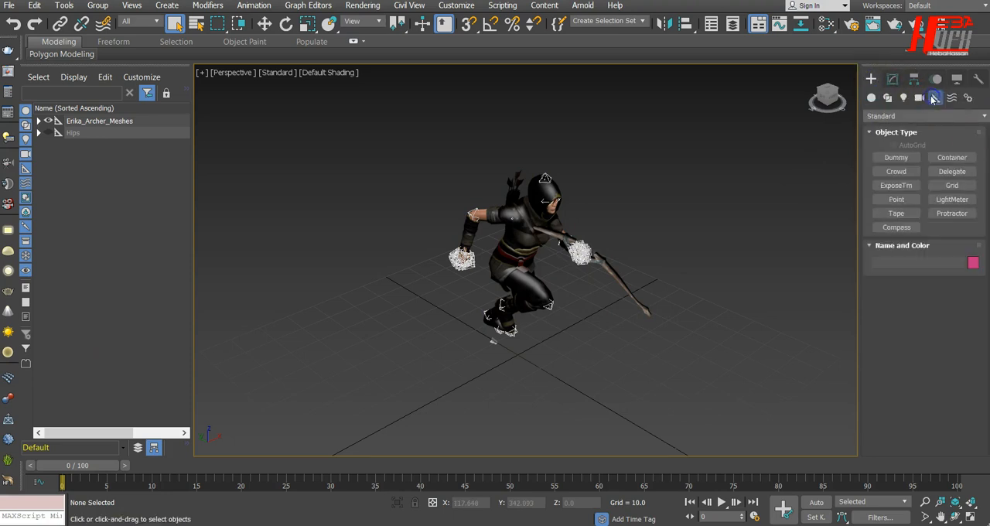
click(905, 199)
click(518, 358)
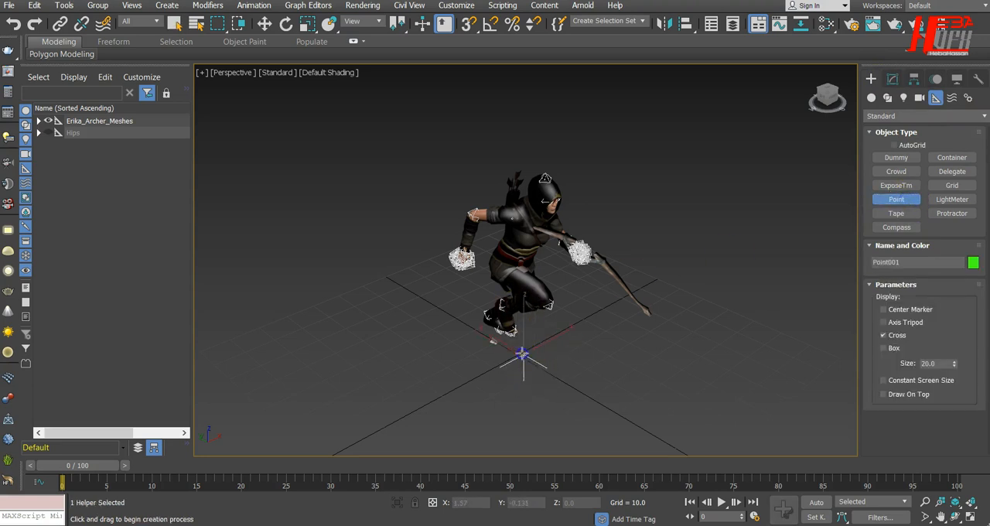
drag(515, 350, 521, 353)
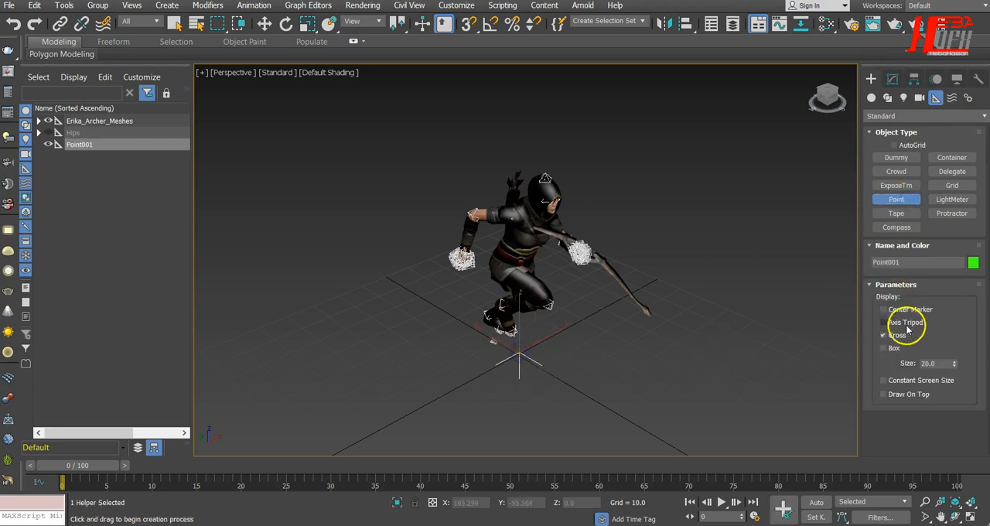
click(884, 348)
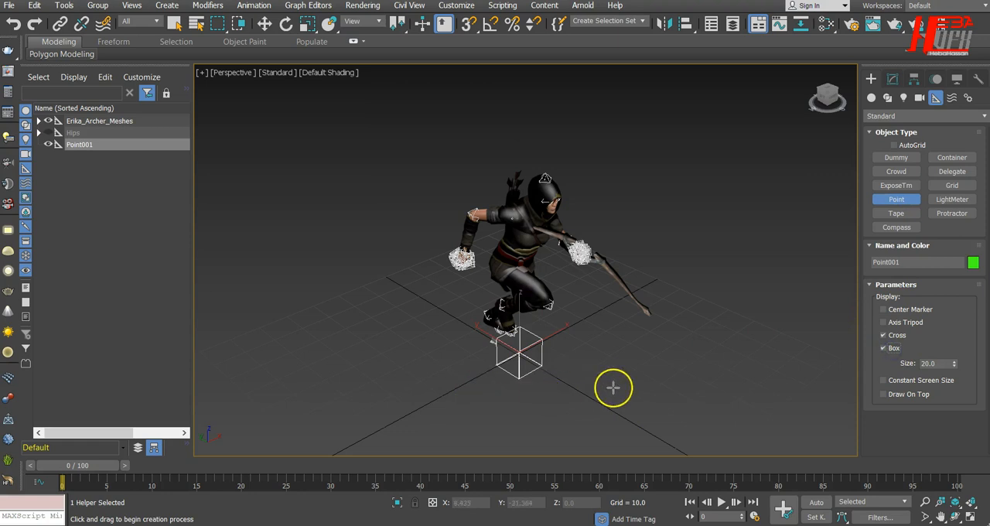
Step: Move the Point helper to the world origin with X and Y at 0, and hide it
click(265, 26)
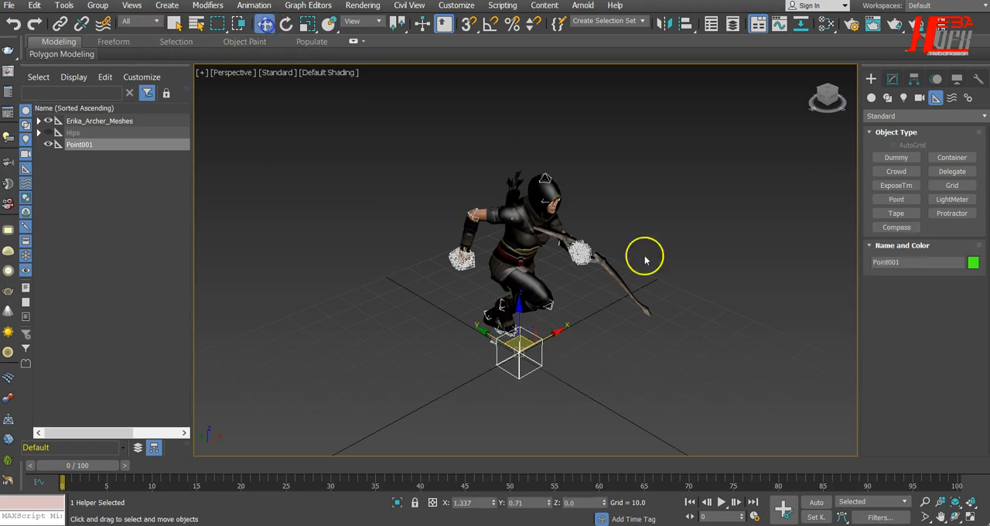
alt+middle_drag(695, 387, 734, 365)
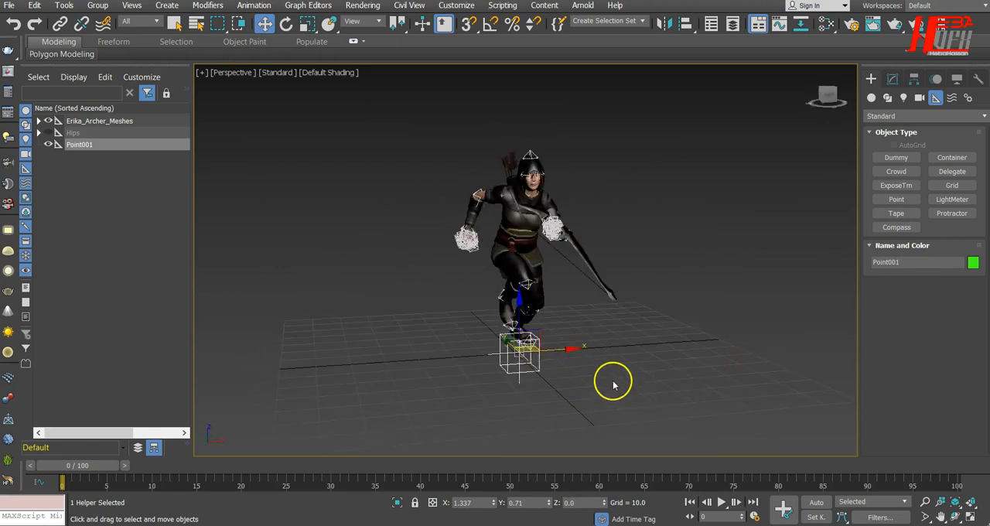
right_click(494, 503)
right_click(548, 503)
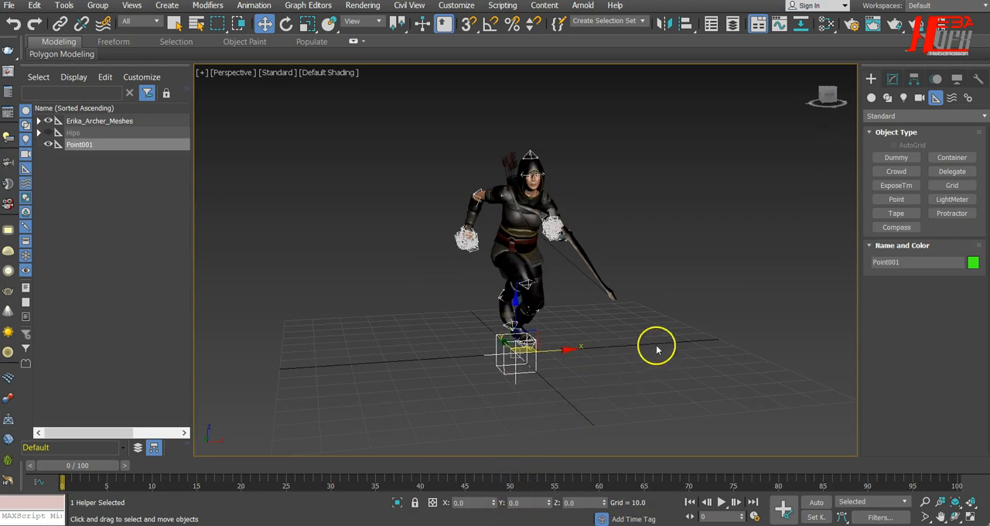
alt+middle_drag(692, 364, 611, 356)
alt+middle_drag(413, 379, 525, 382)
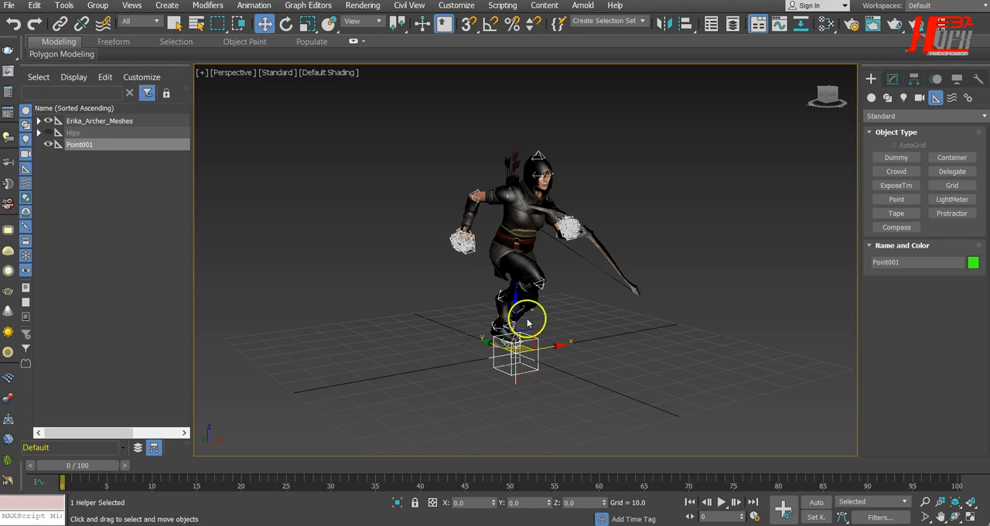
mouse_move(467, 405)
alt+middle_down()
mouse_move(466, 418)
mouse_move(477, 417)
alt+middle_up()
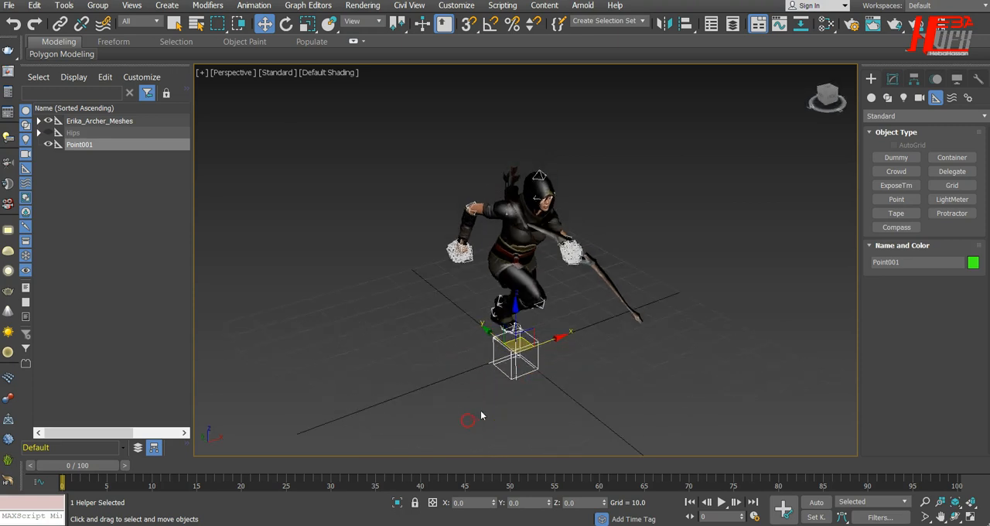
click(49, 144)
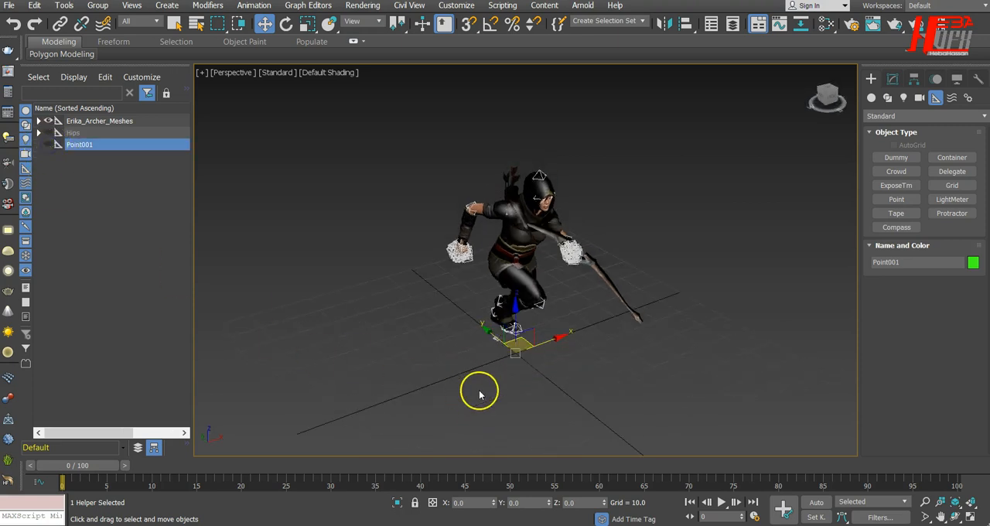
click(480, 395)
Step: Select Erika_Archer_Arrow_Mesh and unparent it from Erika_Archer_Meshes to the root of the scene hierarchy
scroll(501, 391, up, 6)
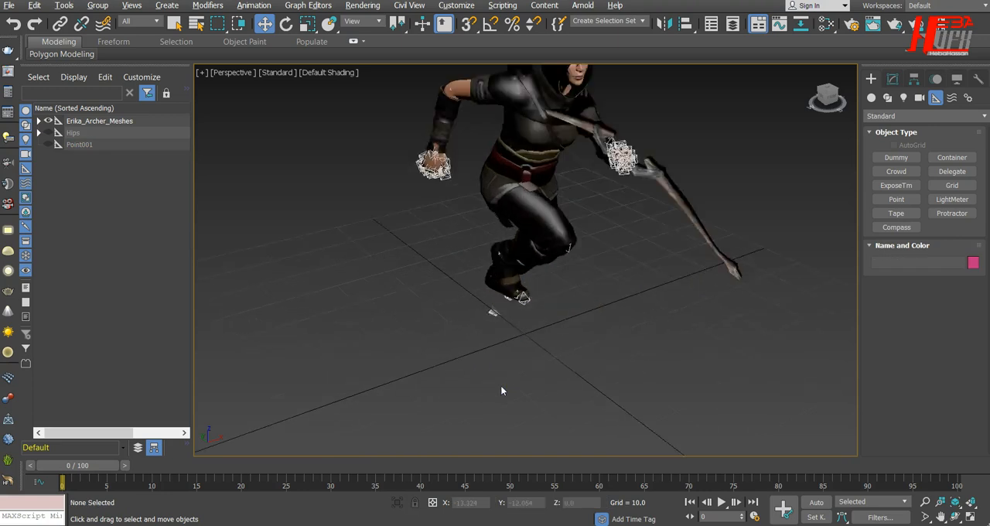
alt+middle_drag(501, 390, 542, 360)
click(542, 360)
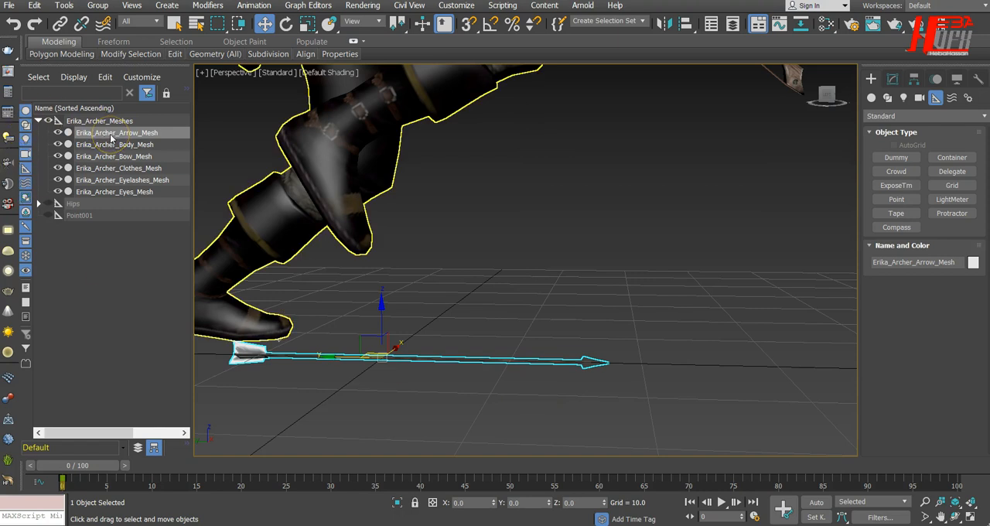
drag(118, 135, 45, 226)
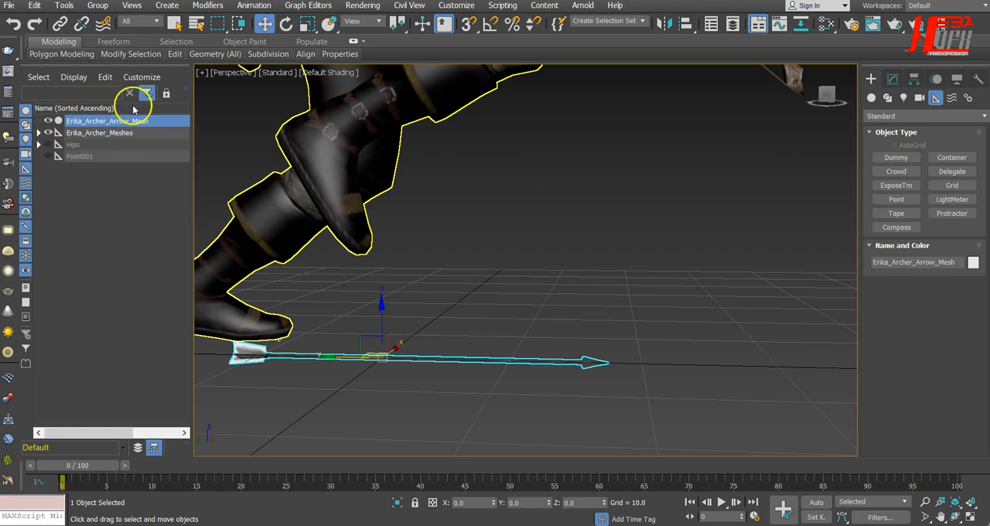
Step: Expand Erika_Archer_Meshes to examine its child meshes, and toggle the visibility of the separated Erika_Archer_Arrow_Mesh off and on
click(118, 133)
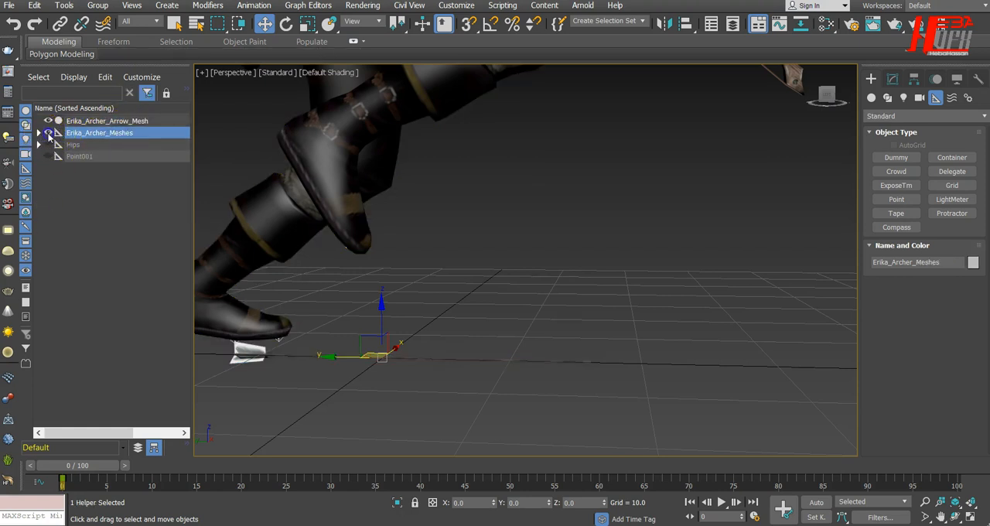
click(39, 133)
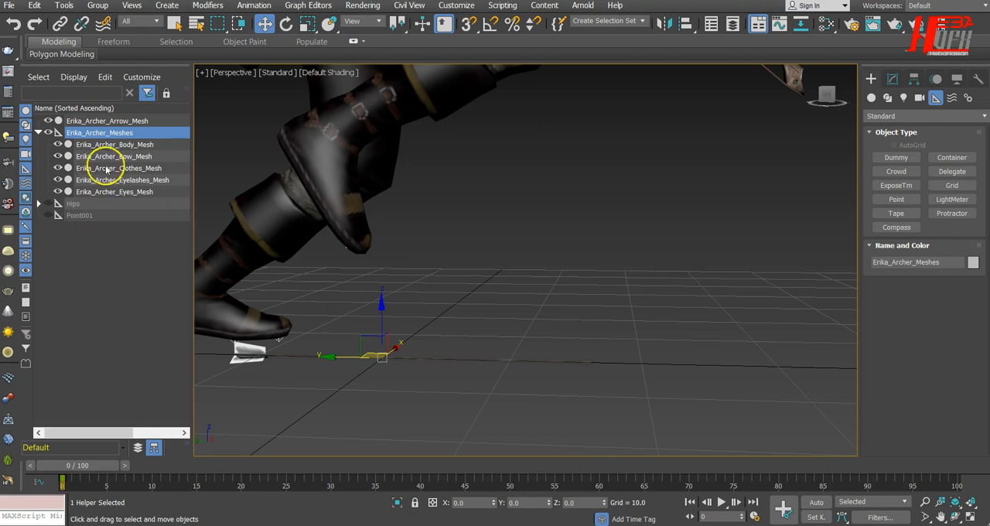
click(136, 121)
click(48, 122)
click(48, 121)
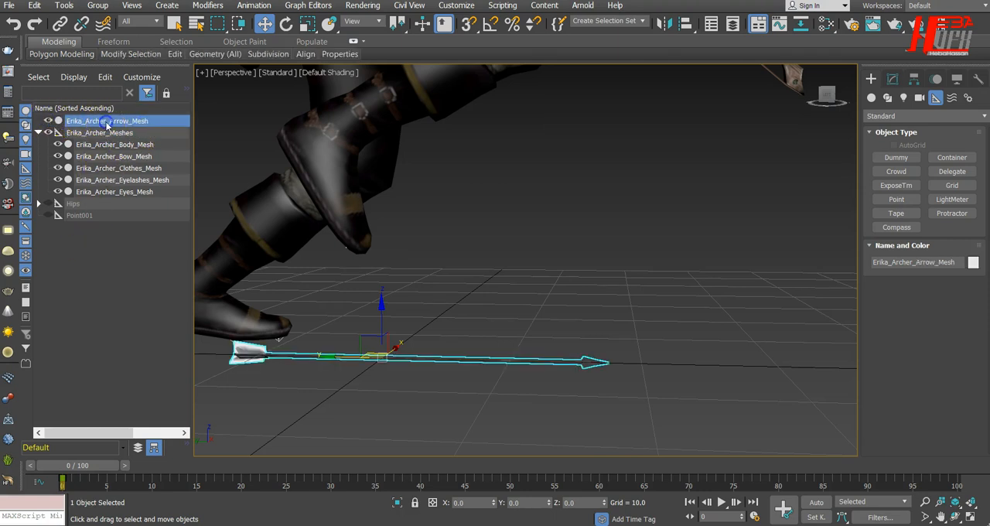
Step: Rename Erika_Archer_Arrow_Mesh to Arrow and clear the selection
right_click(133, 123)
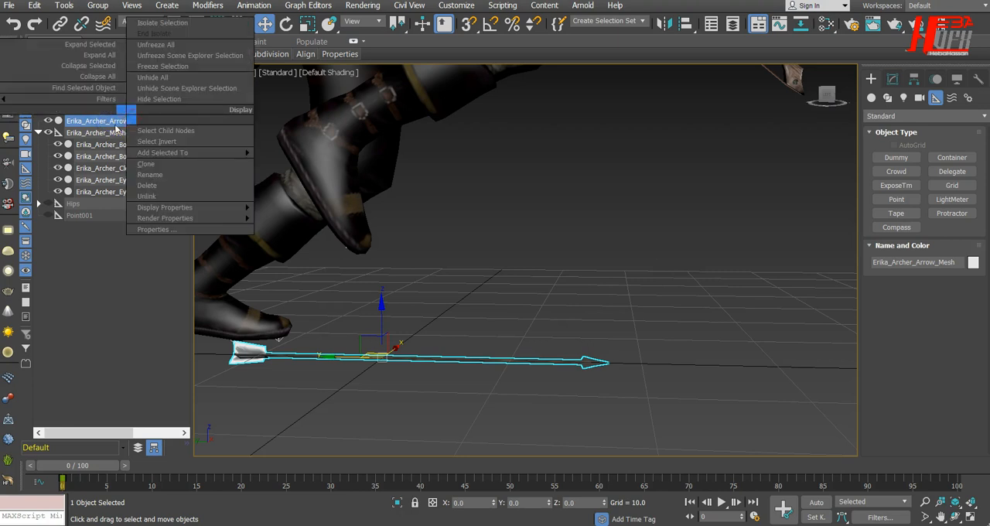
click(95, 340)
click(96, 122)
click(99, 122)
drag(111, 121, 15, 121)
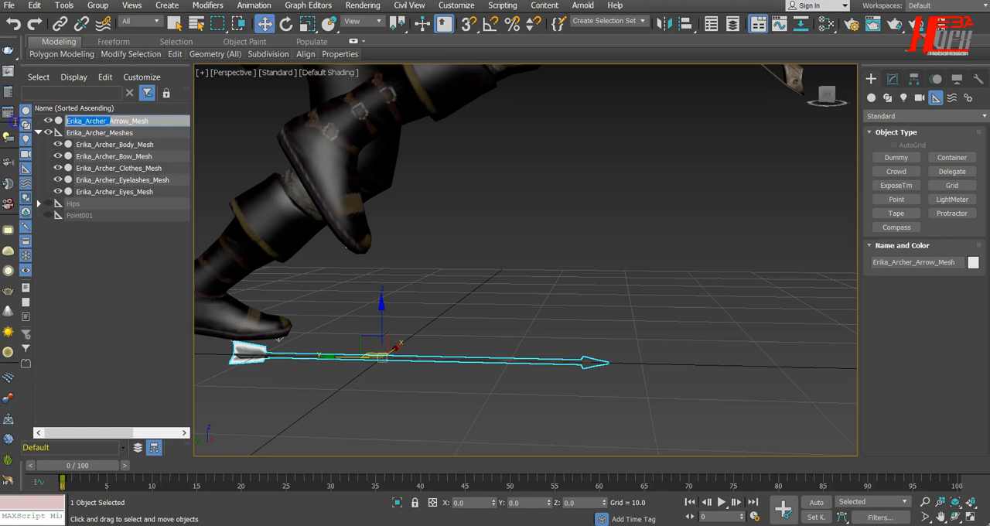
key(BackSpace)
click(83, 118)
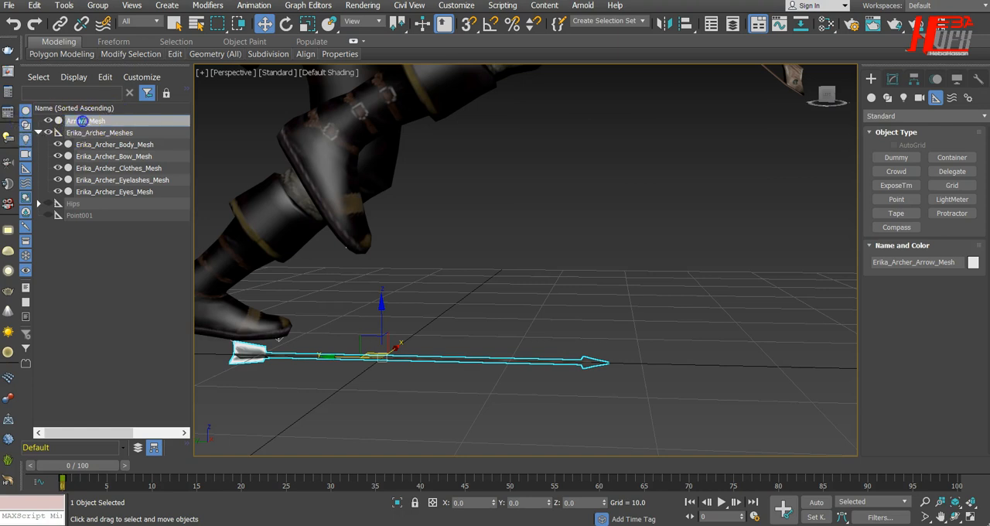
click(113, 284)
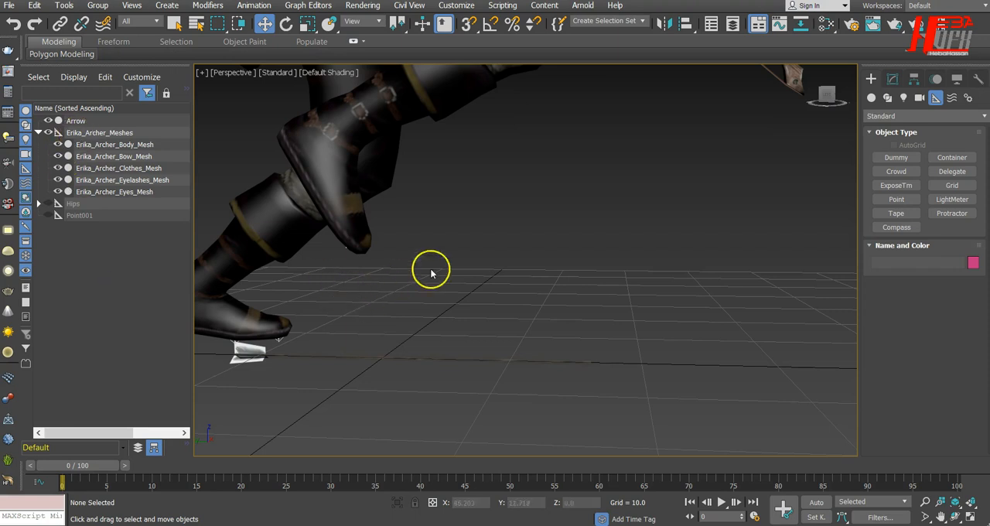
Step: Move only the pivot of the Arrow mesh along Y to its feathered tail end, at about Y 11.94
key(z)
scroll(606, 337, up, 5)
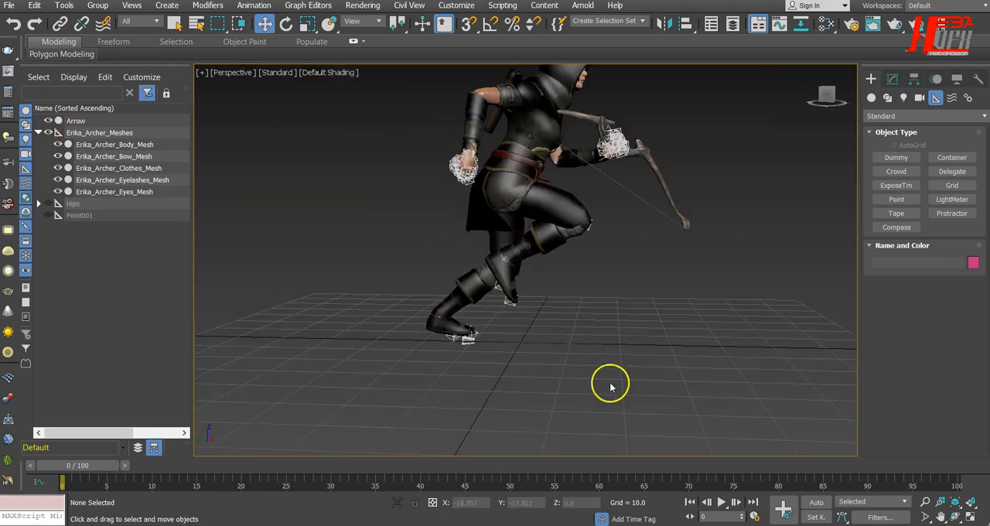
alt+middle_drag(488, 436, 444, 408)
drag(584, 431, 584, 431)
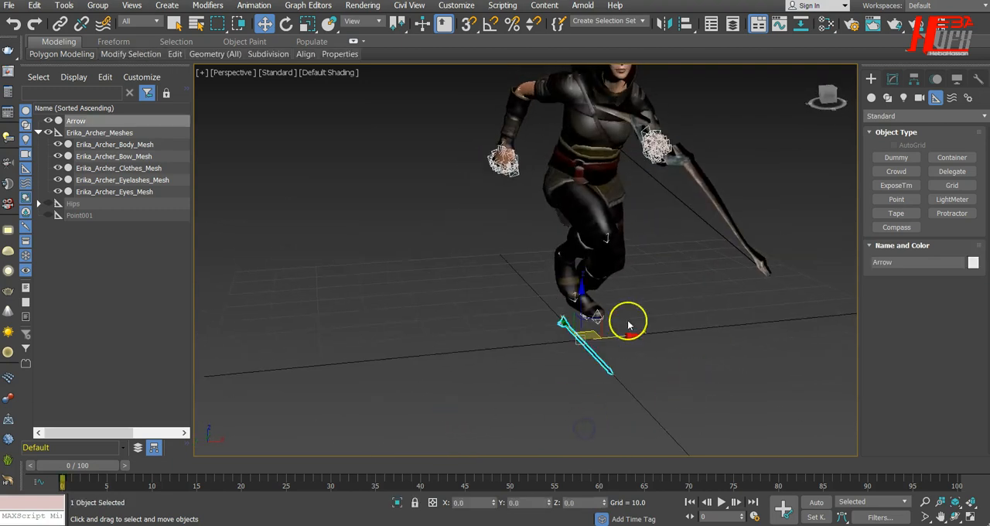
alt+middle_drag(513, 393, 589, 378)
scroll(589, 377, up, 5)
scroll(589, 377, down, 2)
click(519, 243)
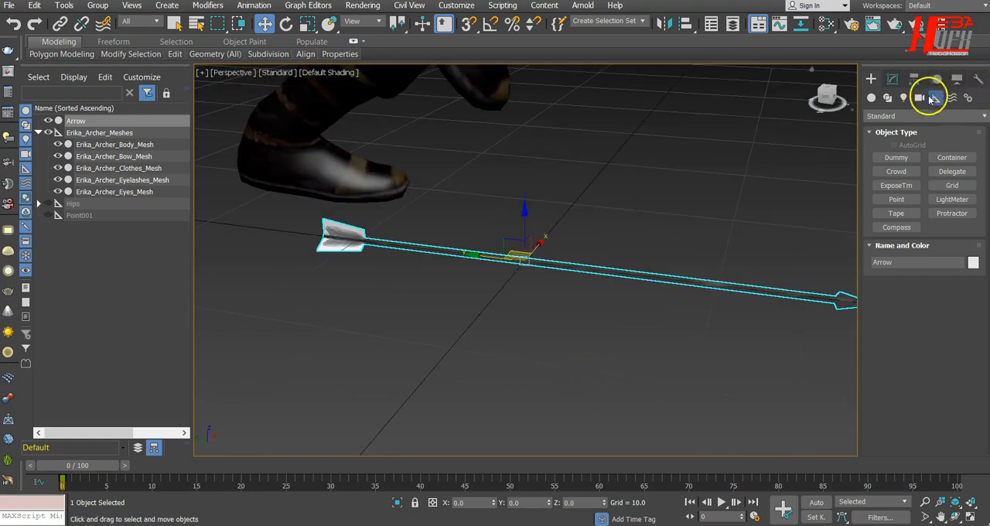
click(892, 82)
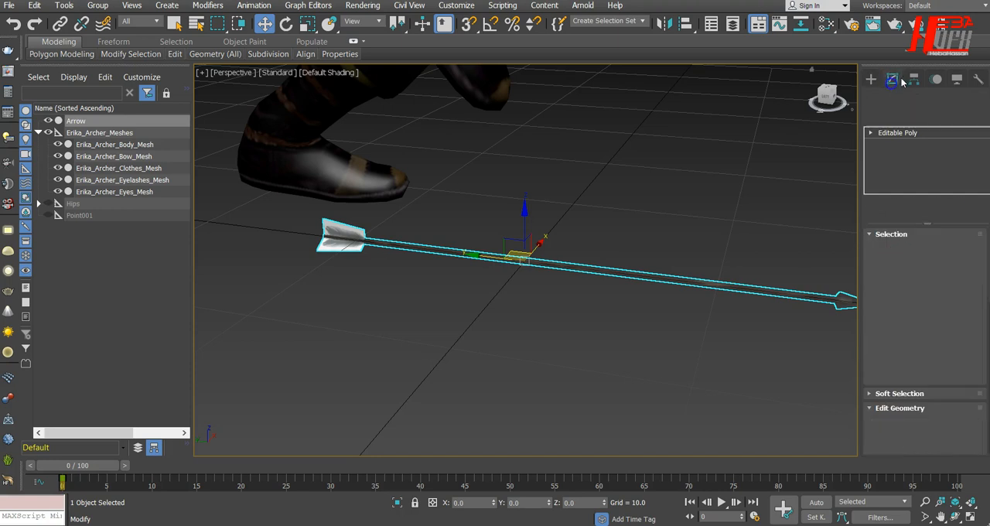
click(912, 79)
click(924, 165)
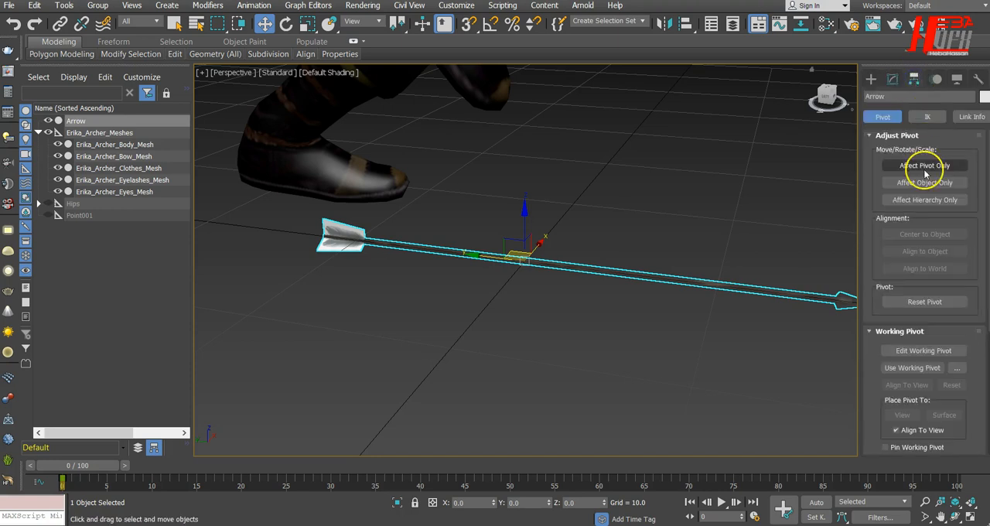
drag(480, 257, 282, 231)
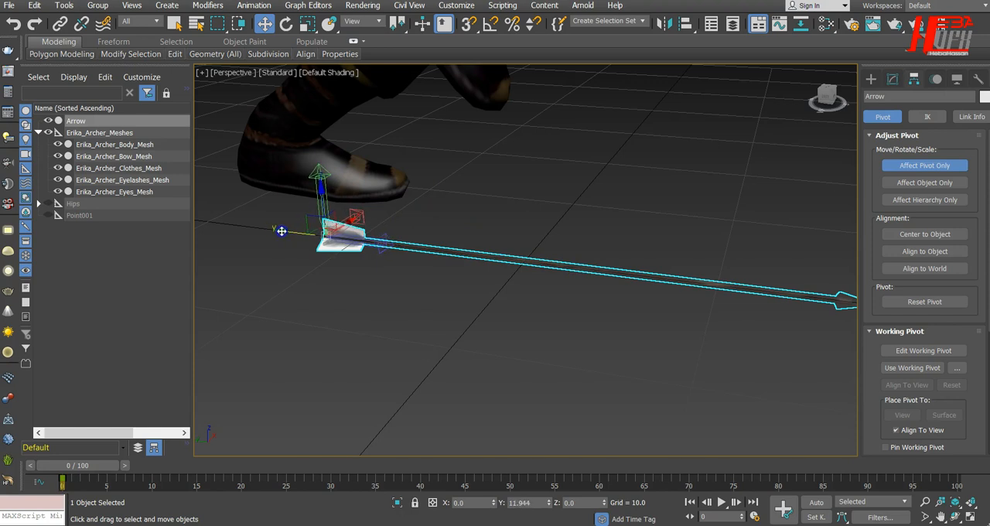
click(943, 162)
click(870, 79)
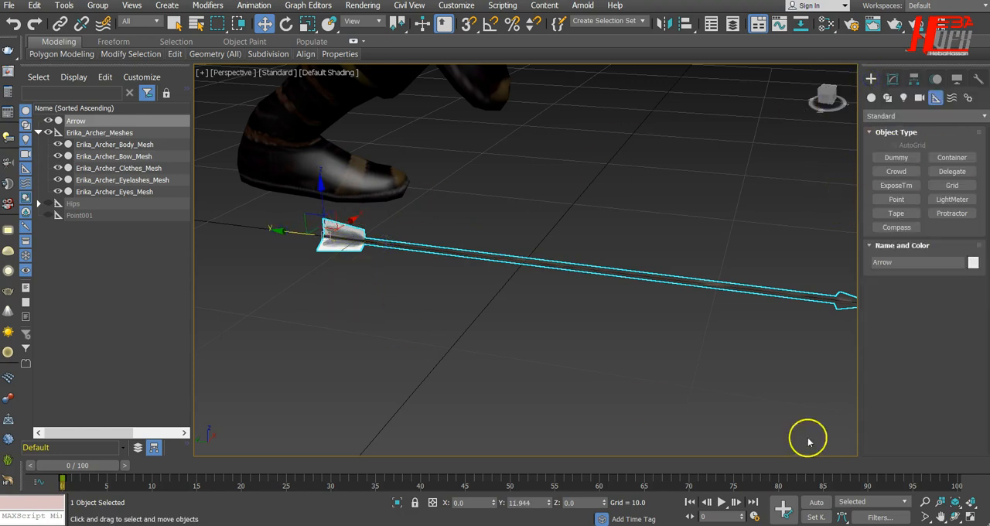
Step: Move the Arrow along X away from the archer, off the grid to about X -129.9
scroll(627, 327, down, 5)
alt+middle_drag(713, 399, 636, 419)
drag(663, 257, 179, 238)
scroll(542, 283, down, 5)
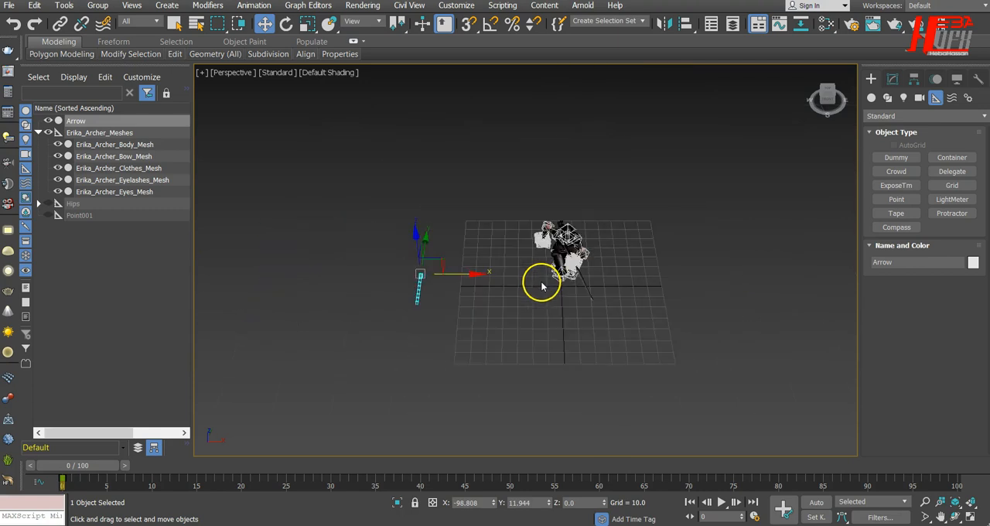
drag(476, 275, 433, 275)
alt+middle_drag(499, 341, 557, 304)
scroll(528, 181, up, 5)
scroll(530, 189, down, 5)
alt+middle_drag(561, 206, 569, 239)
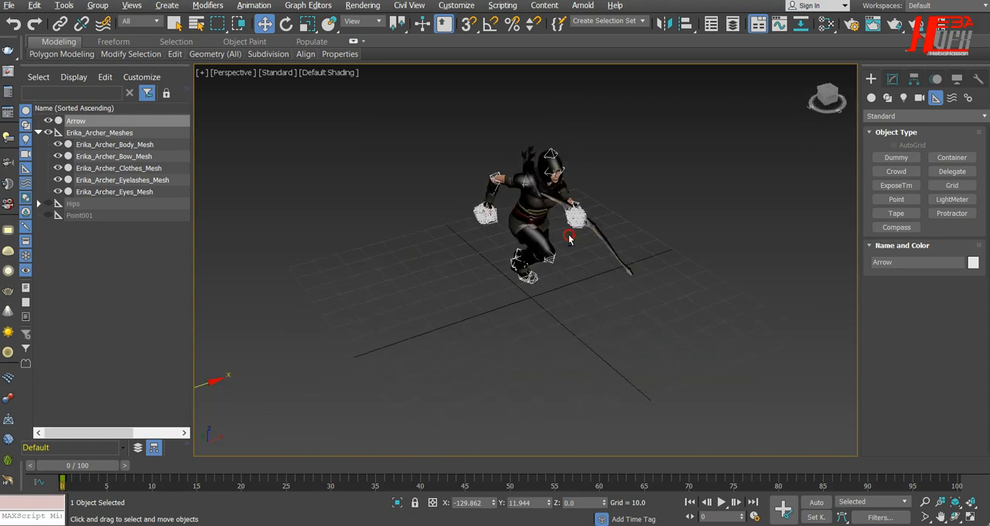
Step: Collapse the Erika_Archer_Meshes hierarchy and unhide the Hips rig and the Point001 helper
click(36, 134)
click(40, 133)
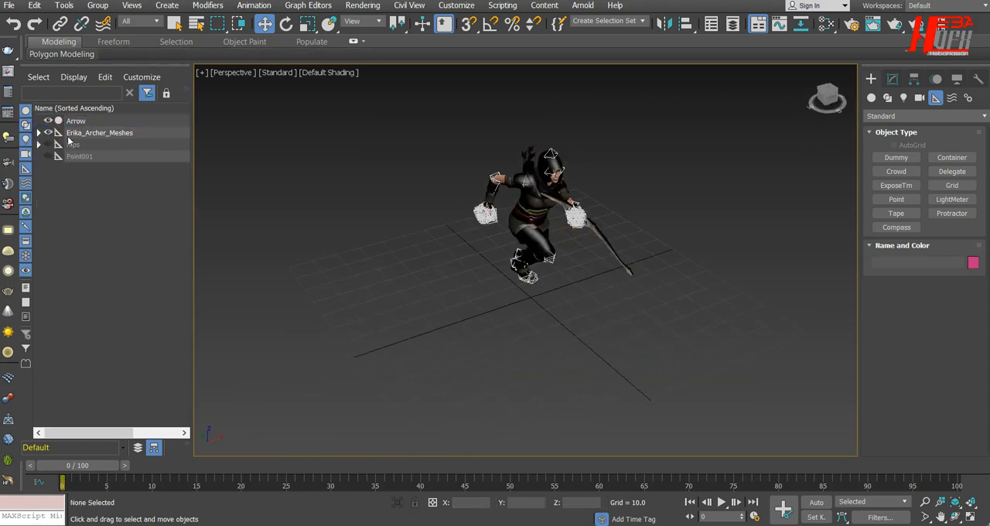
click(48, 156)
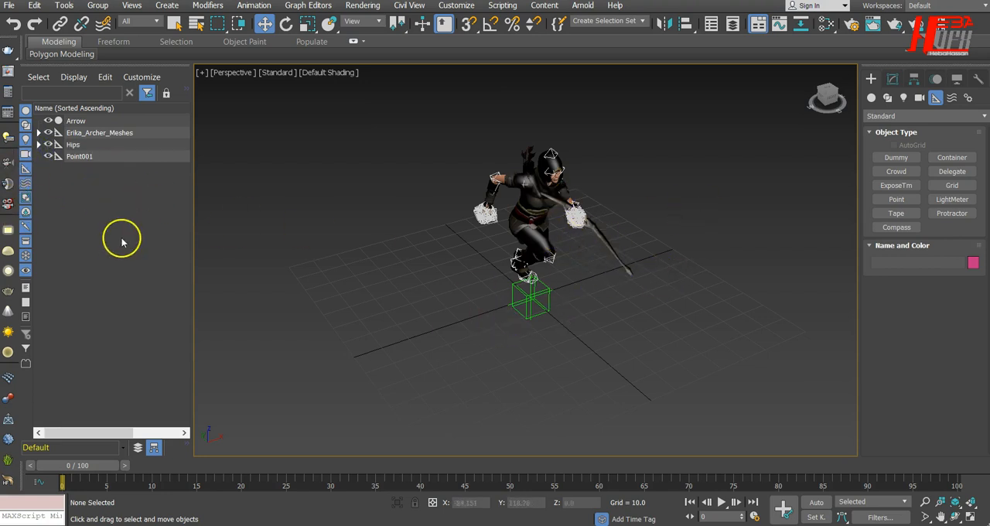
Step: Parent Erika_Archer_Meshes and Hips to the Point001 helper, and select the whole hierarchy to check the linking
click(80, 134)
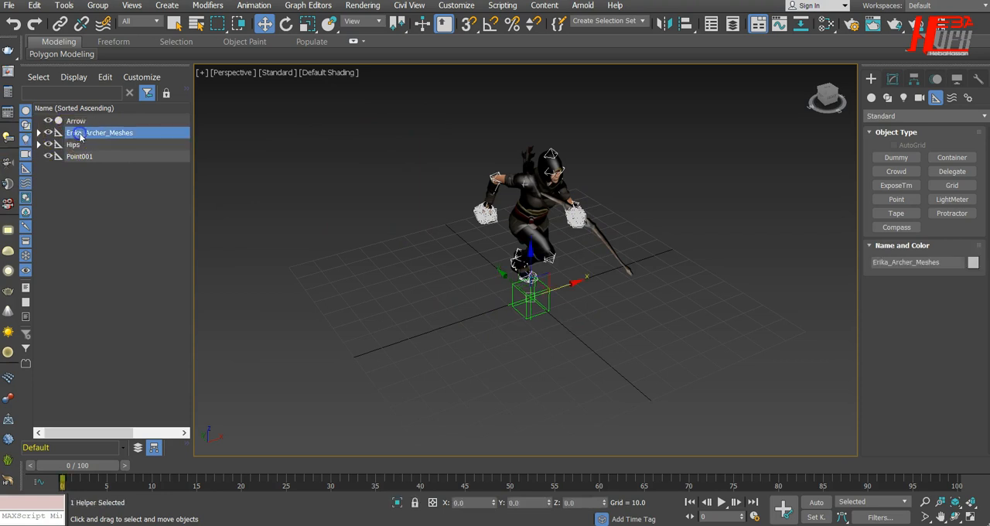
ctrl+click(74, 146)
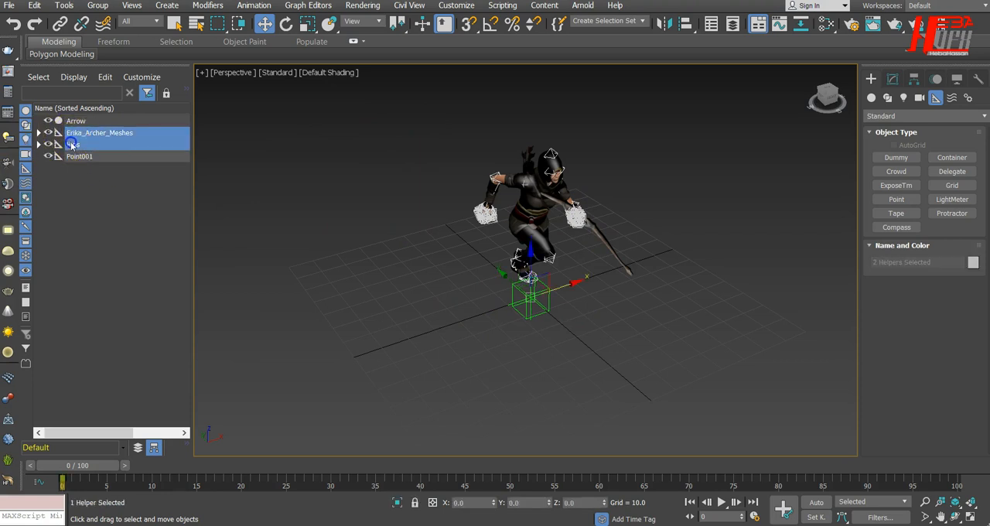
mouse_move(83, 145)
mouse_down()
mouse_move(72, 160)
mouse_move(91, 160)
mouse_move(78, 160)
mouse_up()
click(75, 133)
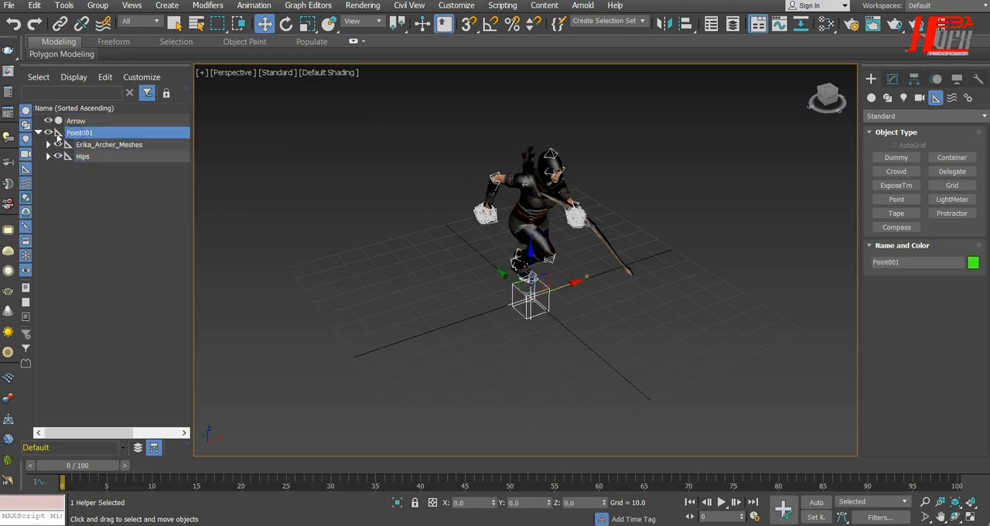
click(38, 134)
double_click(84, 136)
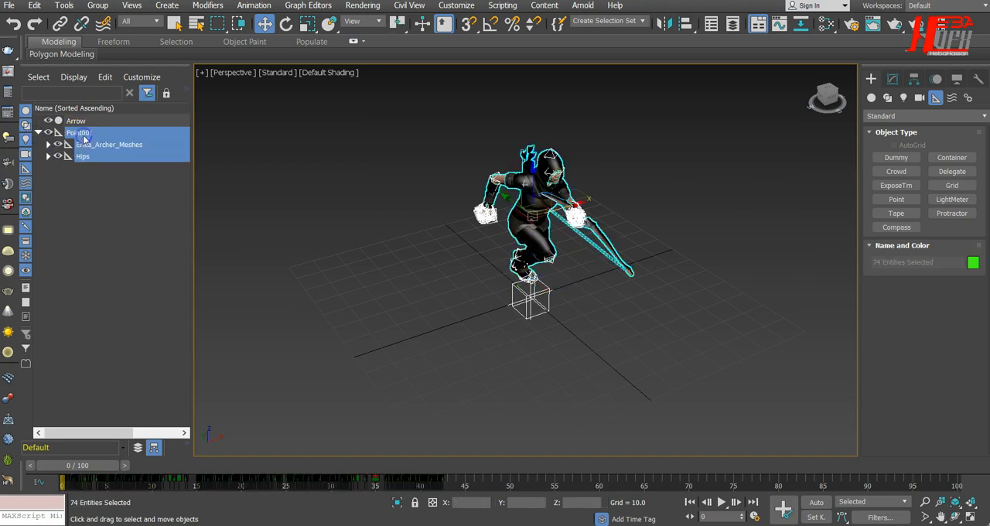
Step: Rename the Point001 helper to Archer
click(80, 136)
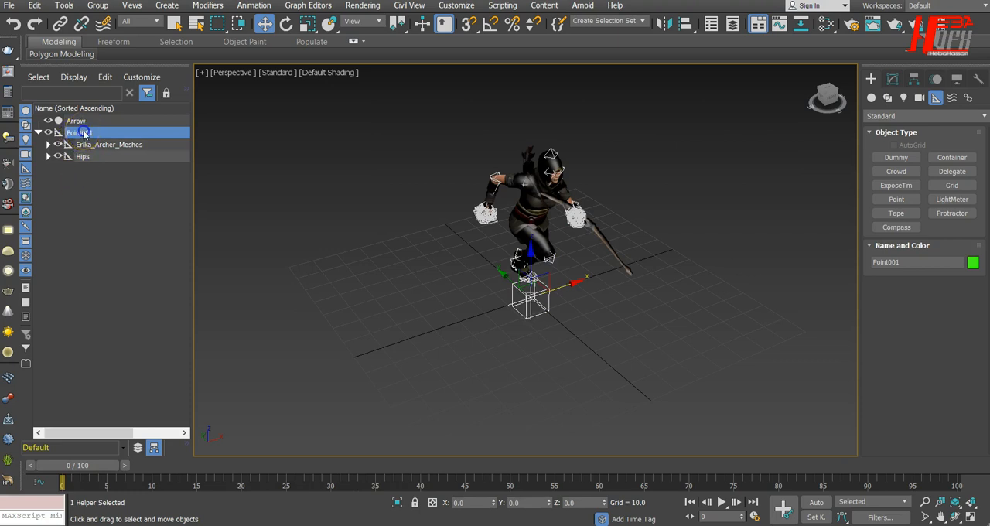
click(83, 134)
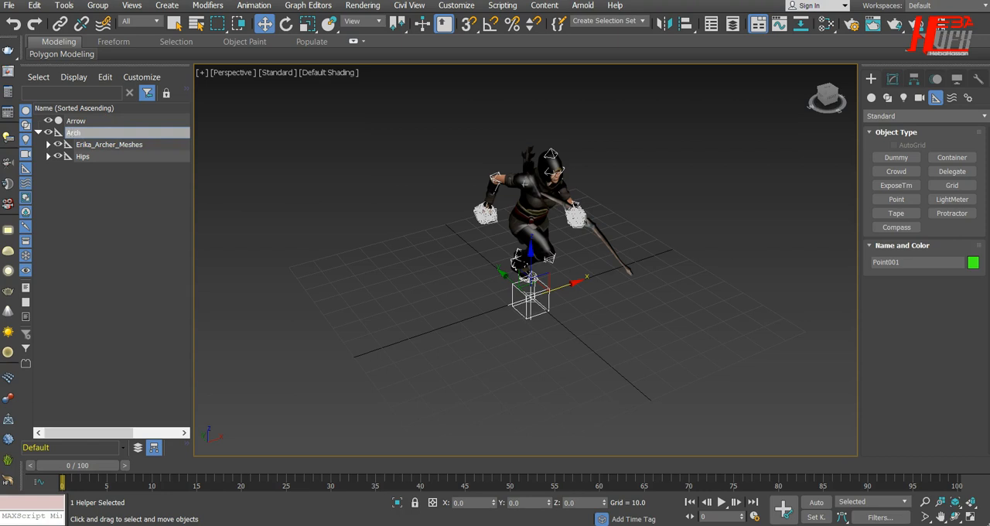
key(Return)
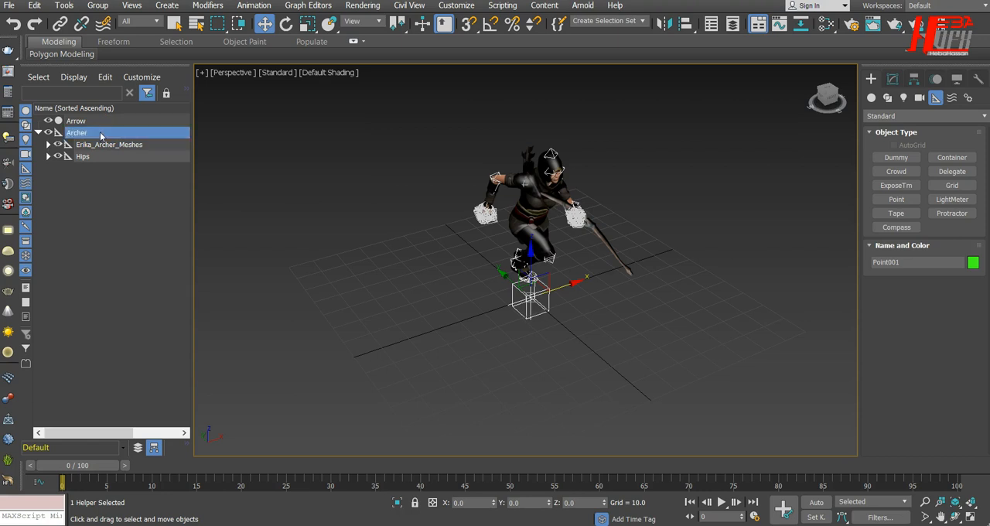
Step: Move the Archer helper with its linked character along X to about -100.4, off the grid
click(316, 334)
click(548, 294)
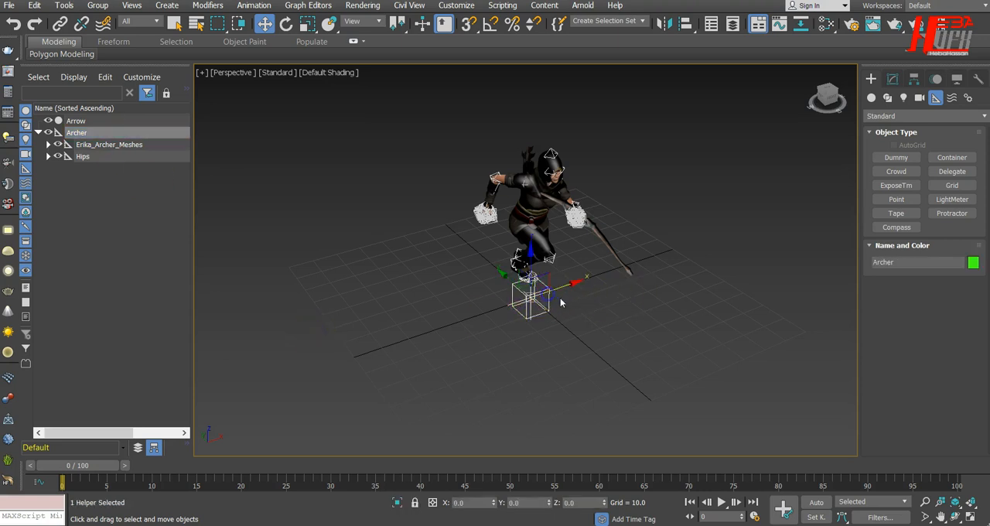
drag(576, 281, 324, 444)
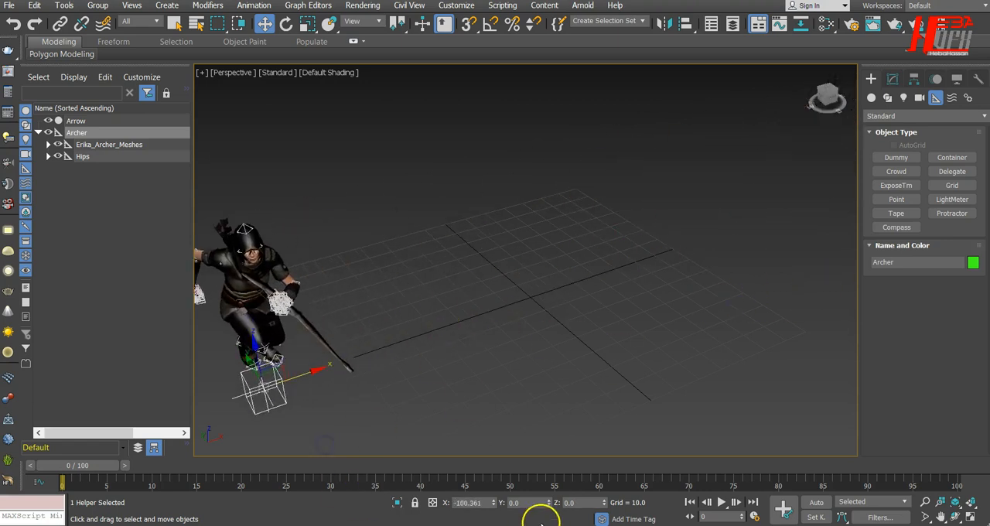
Step: Play the run animation twice, viewing it from the front and the side, to check the archer's motion relative to its parent helper
click(720, 502)
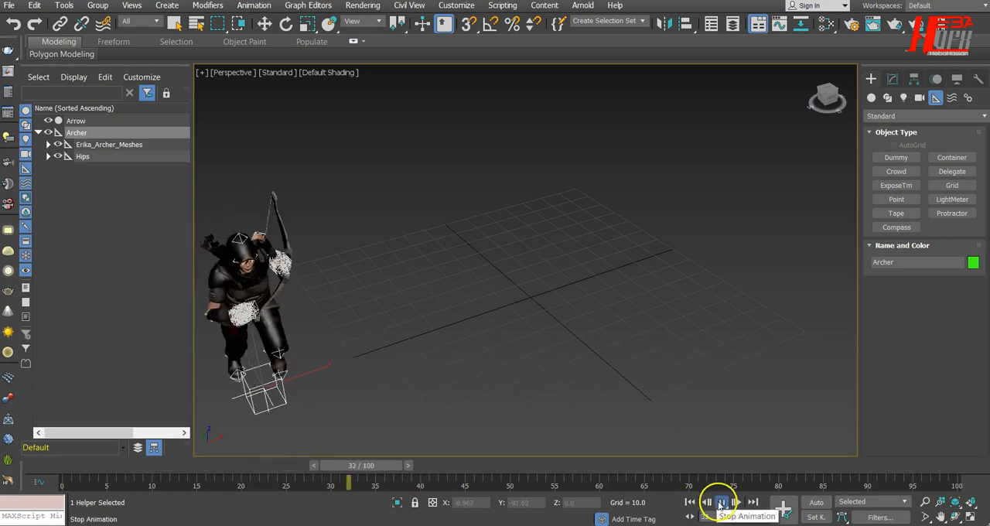
click(721, 502)
scroll(404, 307, down, 3)
alt+middle_drag(420, 384, 493, 364)
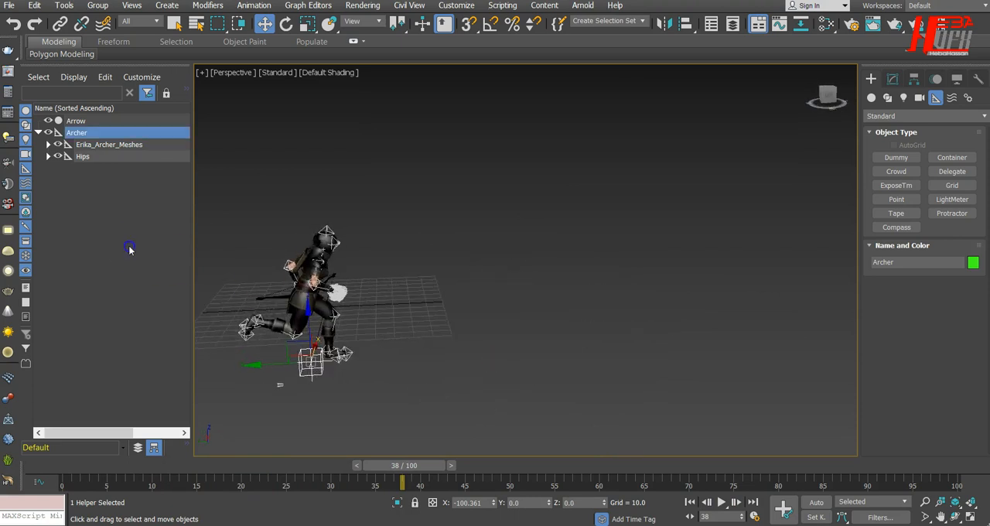
click(129, 249)
click(689, 502)
click(720, 502)
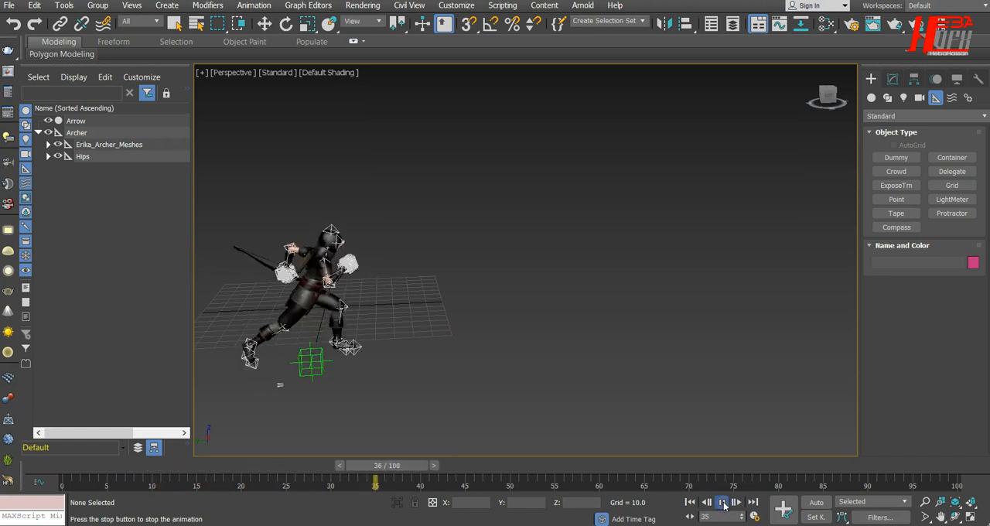
click(723, 502)
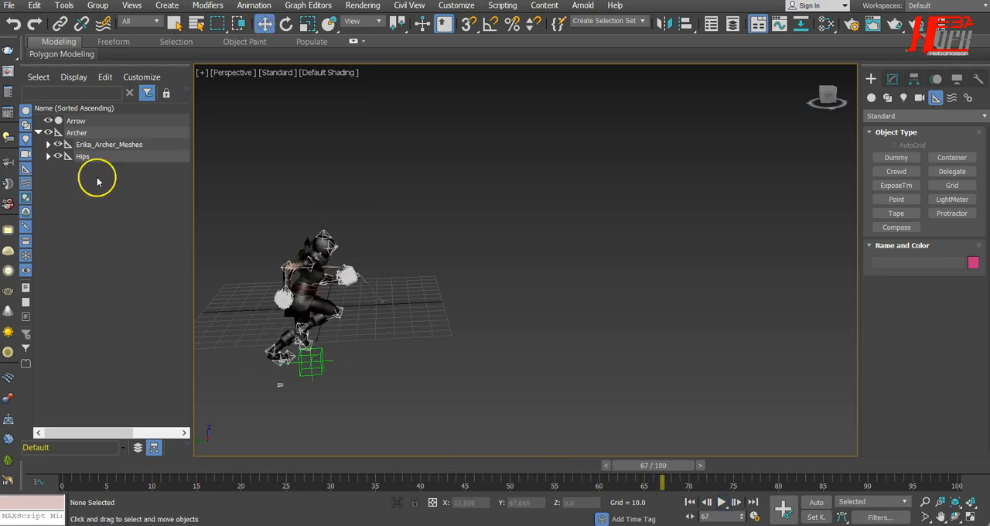
Step: Select and hide the Hips helper with all its child bones, leaving the character meshes and Archer helper displayed
alt+middle_drag(453, 348, 402, 357)
scroll(445, 247, up, 5)
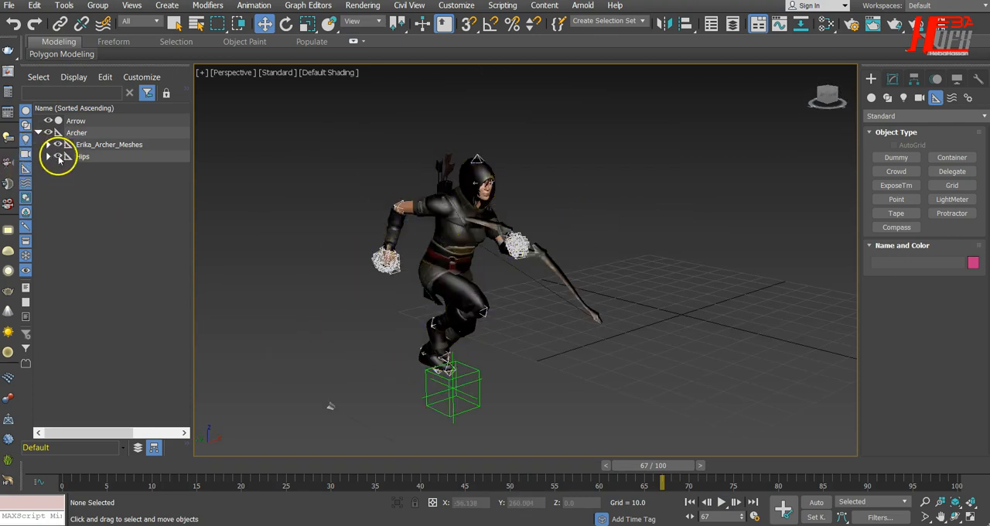
click(48, 157)
double_click(80, 157)
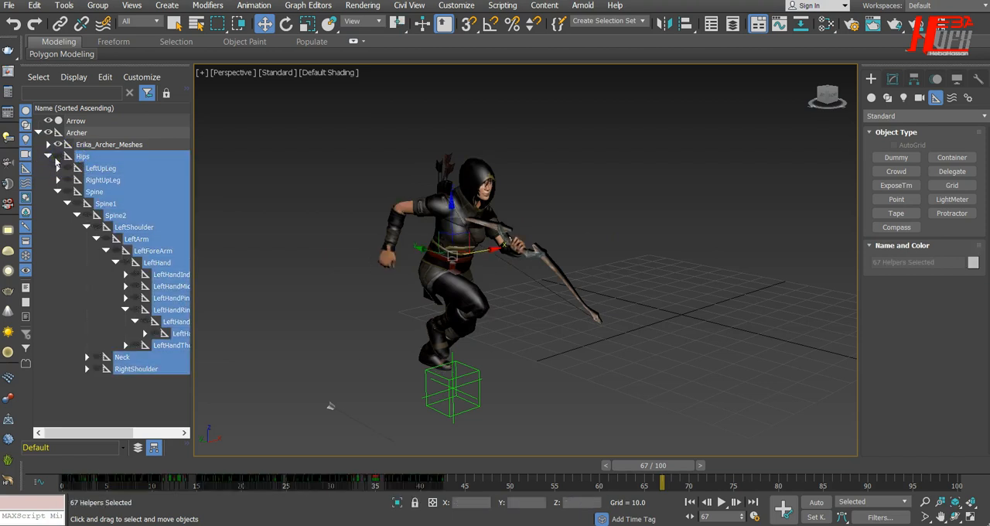
click(48, 157)
click(324, 186)
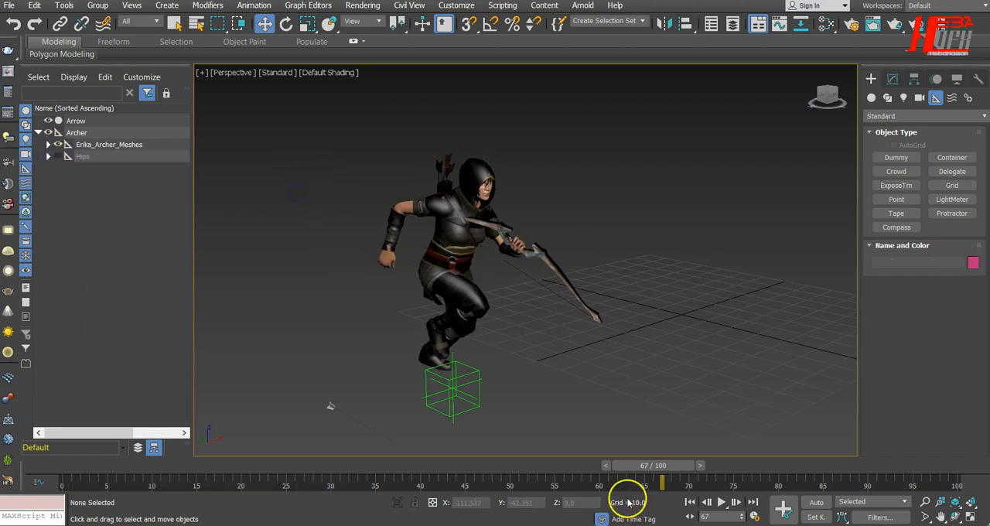
Step: Rewind and play the archer's run animation with the bones hidden, and return the timeline to frame 9
drag(654, 472, 61, 465)
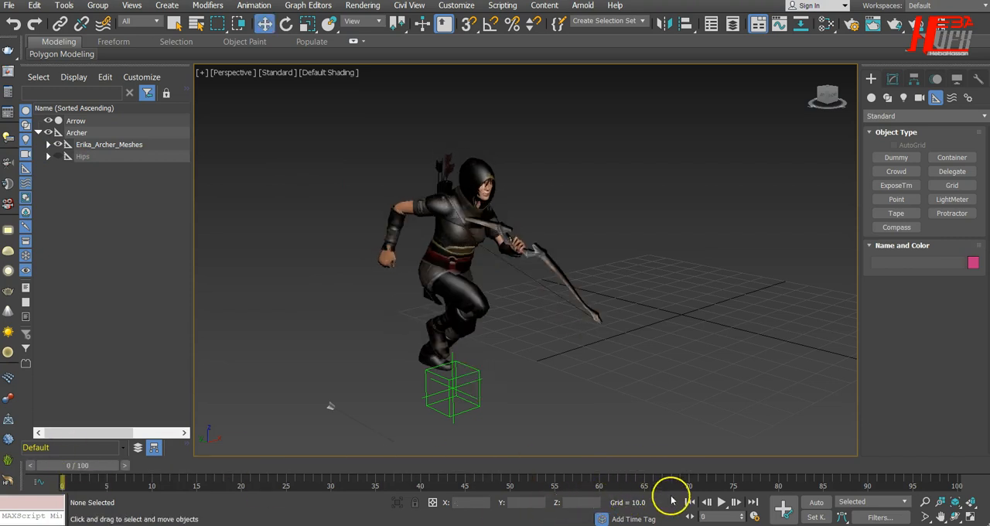
click(722, 502)
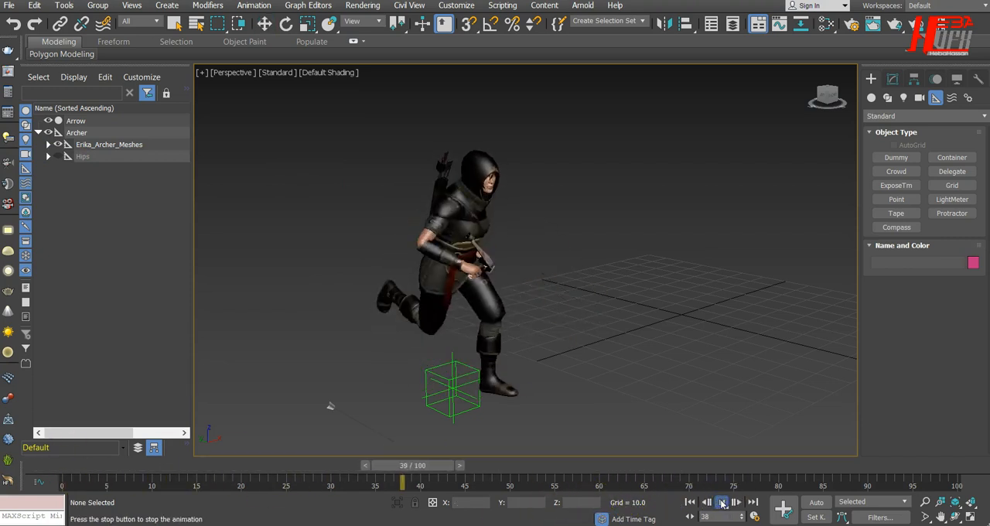
click(722, 502)
drag(670, 470, 143, 468)
Step: Move the Archer helper with its linked character farther away from the grid and deselect it
scroll(287, 386, down, 3)
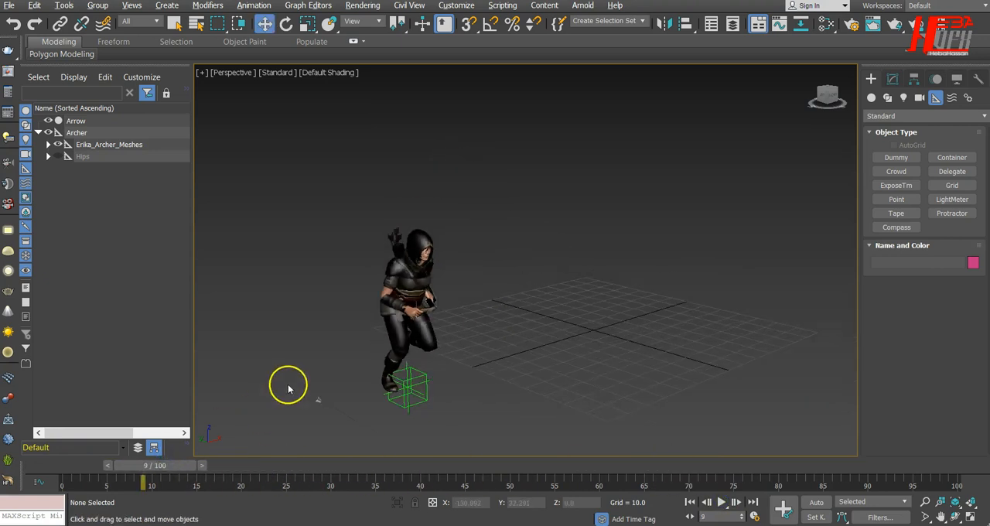
alt+middle_drag(585, 391, 554, 401)
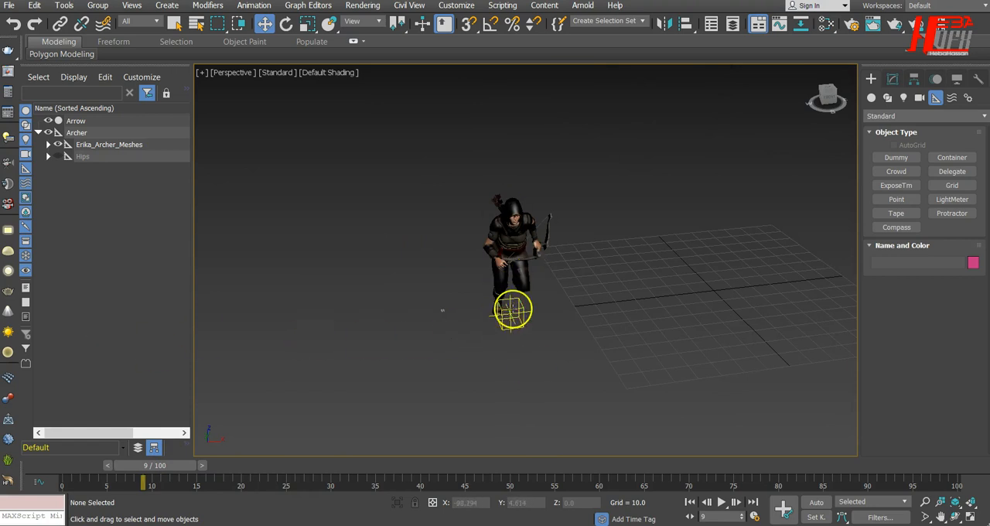
click(512, 306)
drag(569, 314, 459, 324)
click(535, 306)
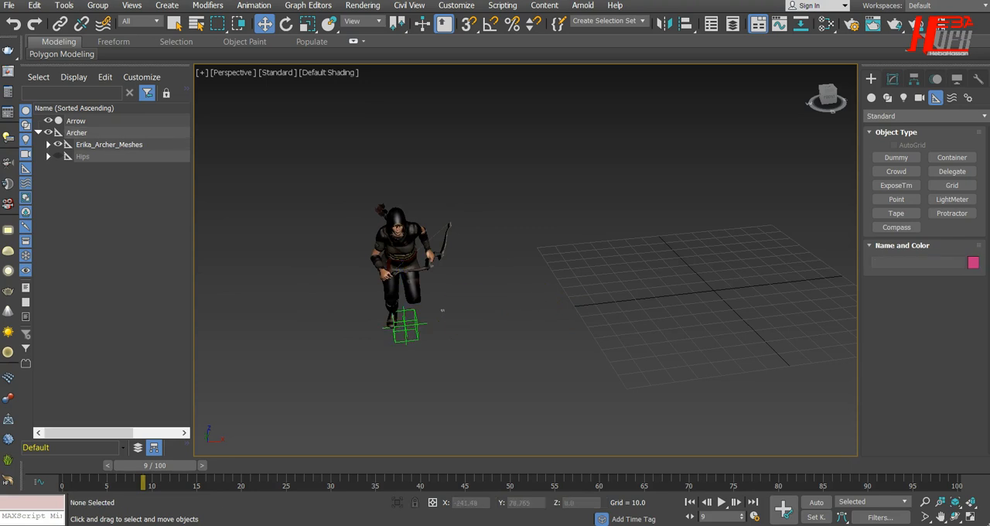
Step: Import the Fast Run FBX character from the Tyflow folder with the Autodesk Media & Entertainment preset and Add and update animation
click(11, 5)
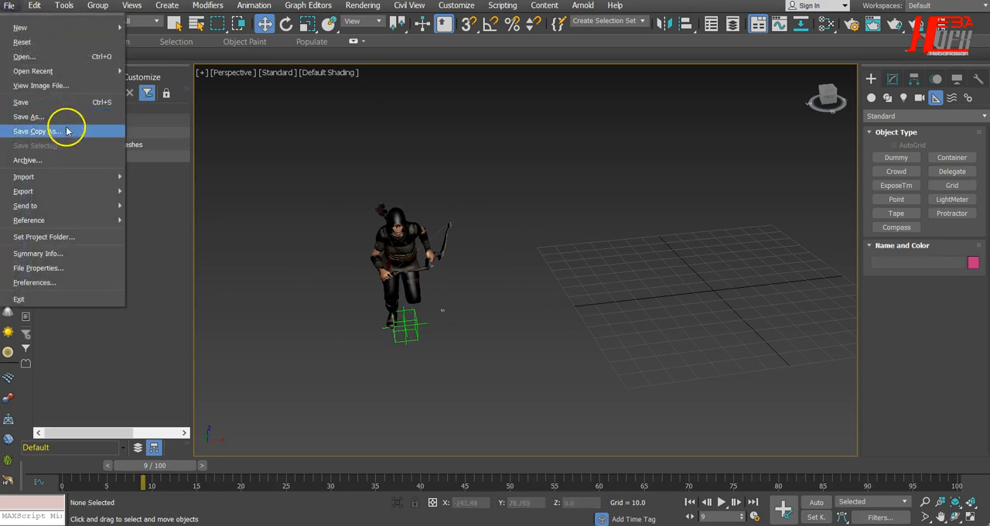
mouse_move(85, 178)
click(137, 183)
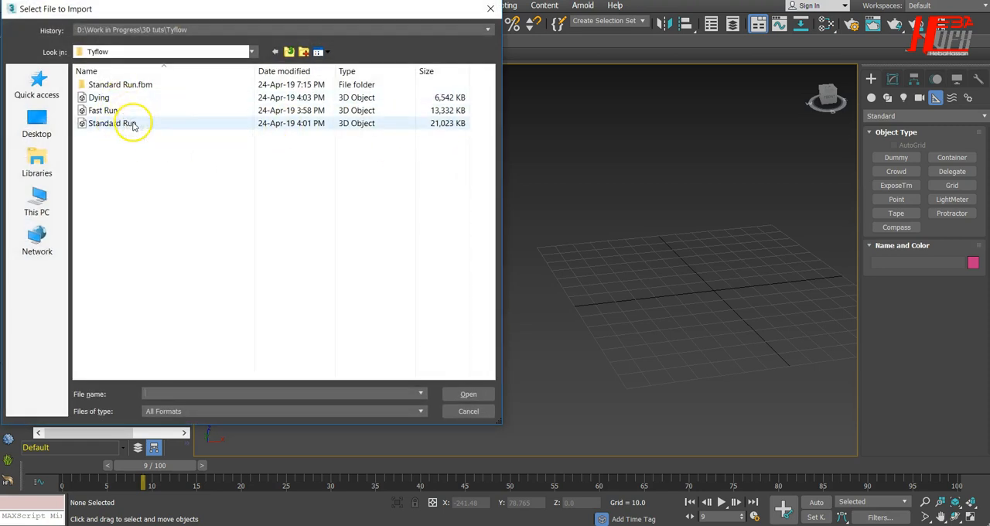
click(134, 111)
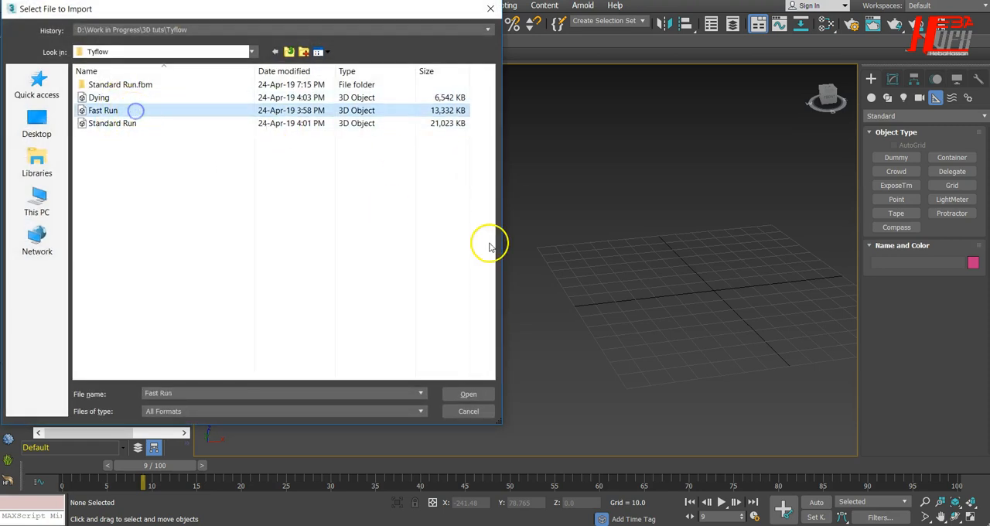
click(468, 394)
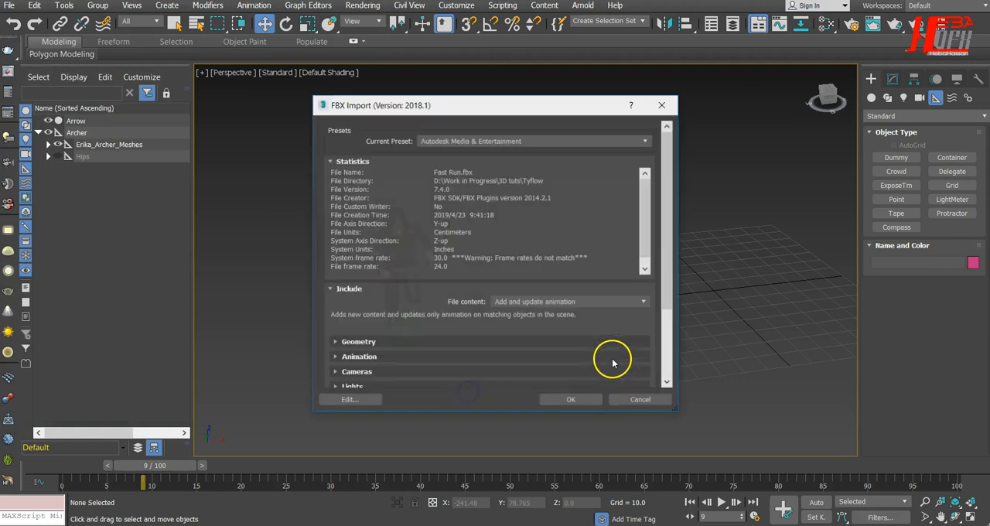
click(579, 401)
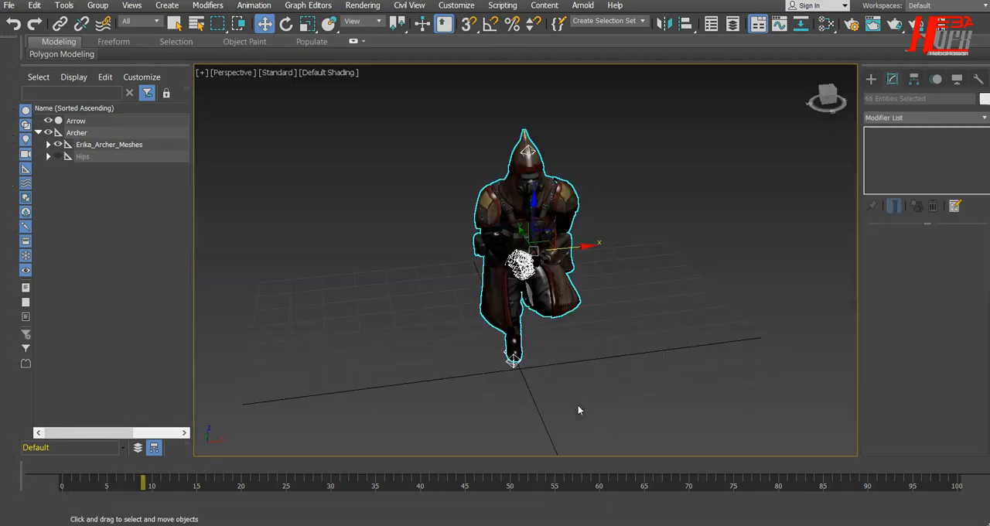
Step: View the imported character from the side and play its run animation from frame 0, rewinding to the start when done
alt+middle_drag(360, 276, 423, 283)
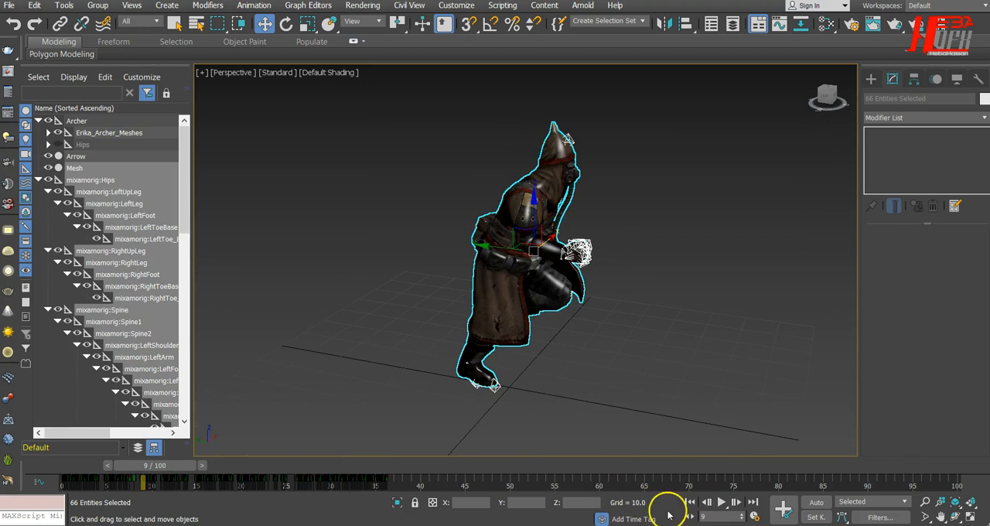
click(690, 503)
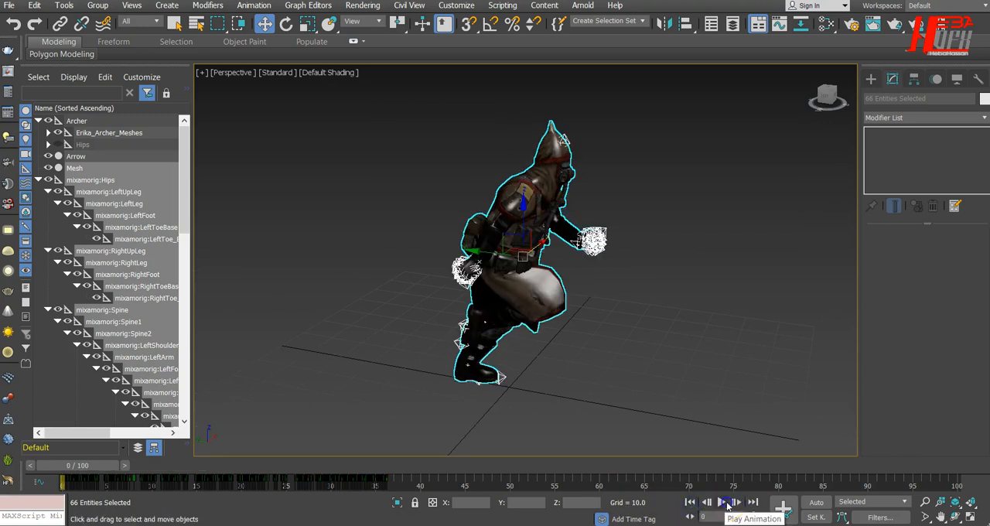
click(724, 502)
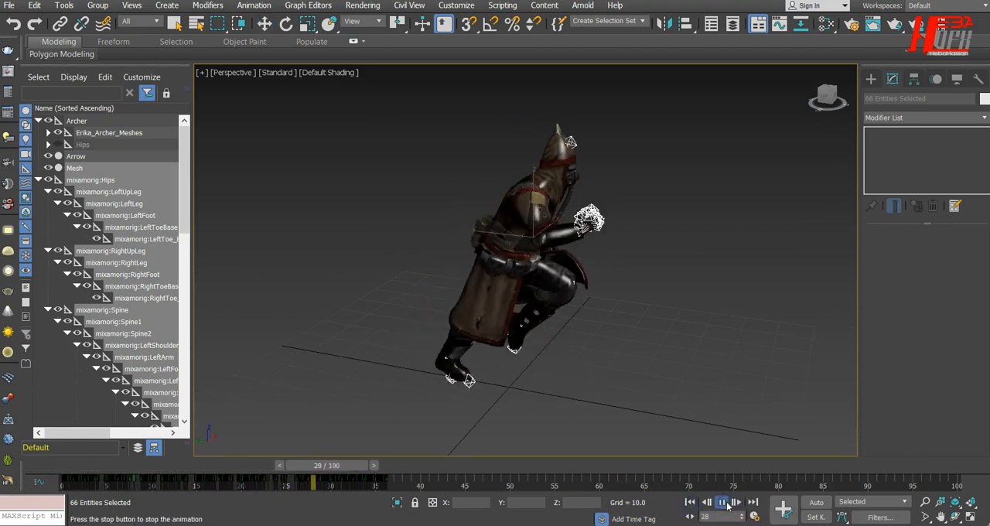
click(723, 503)
click(698, 503)
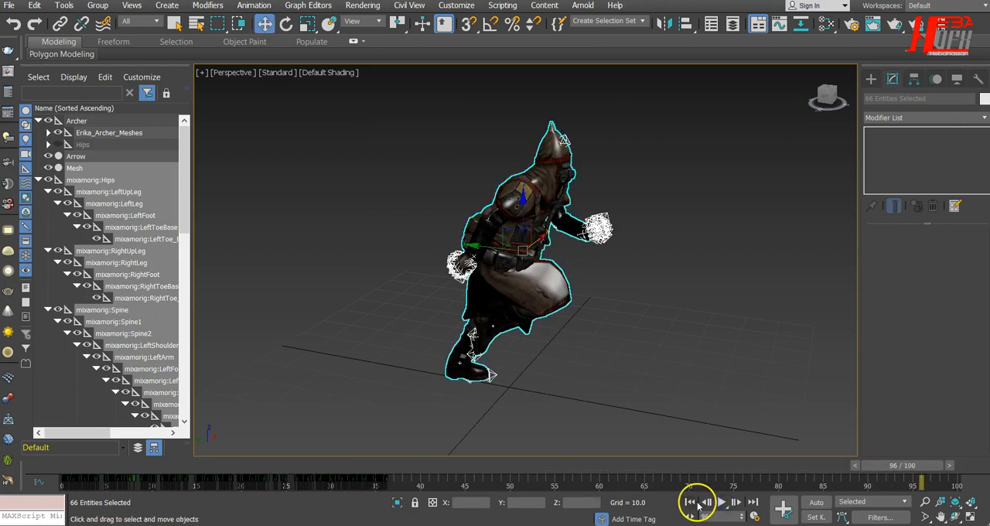
Step: Collapse the mixamorig:Hips hierarchy and scrub to frame 36 with both characters in view to check where the imported run keys end
click(38, 180)
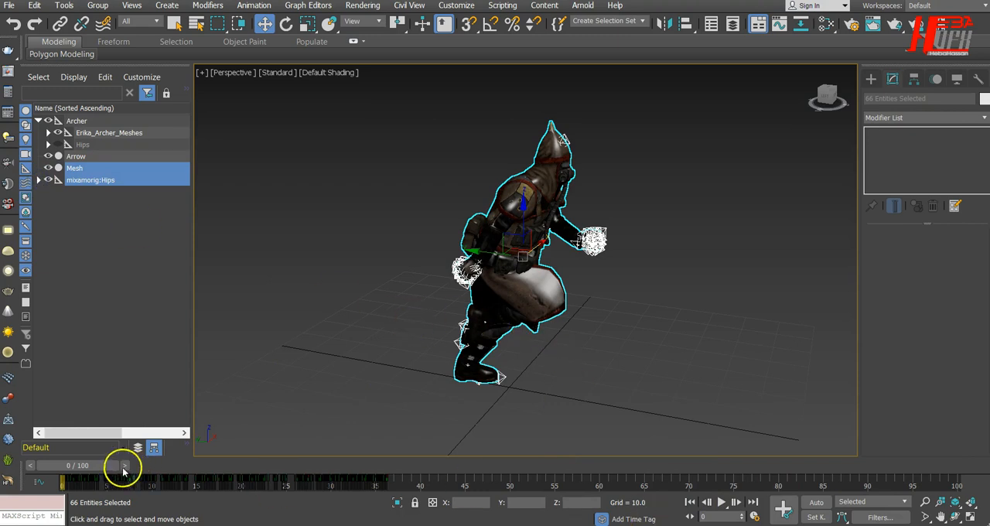
drag(82, 470, 386, 461)
key(w)
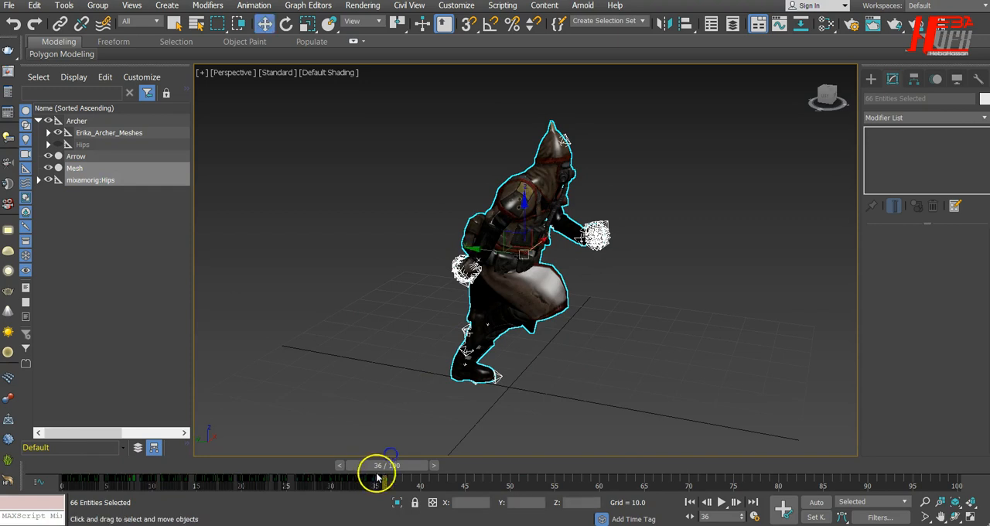
scroll(376, 387, down, 5)
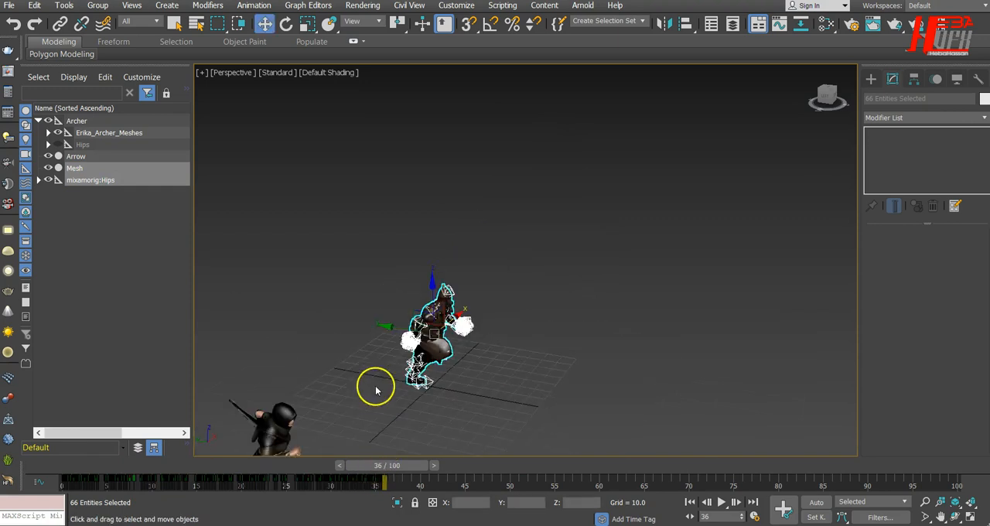
alt+middle_drag(467, 334, 455, 349)
middle_drag(522, 315, 568, 166)
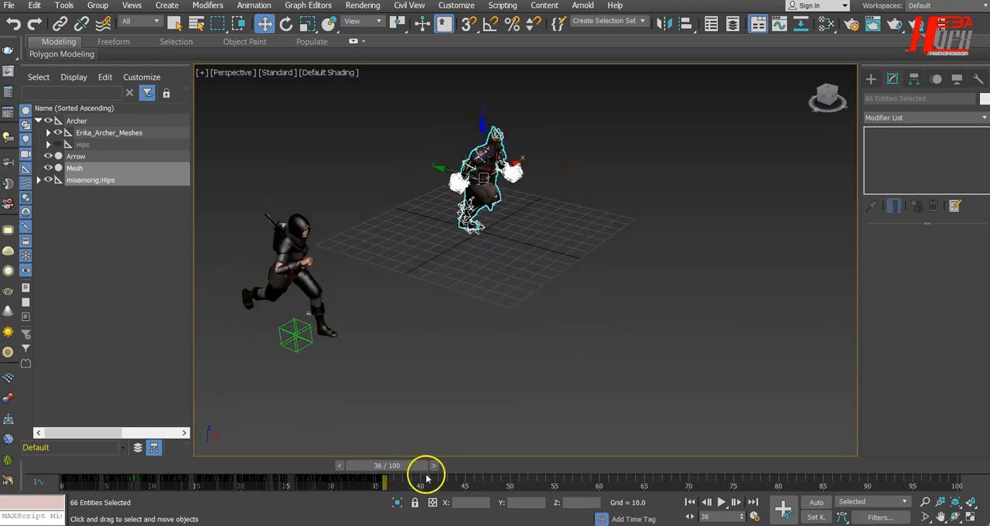
Step: Select the archer with its arrow and scrub beyond frame 36 to check how long its run continues
drag(343, 201, 237, 350)
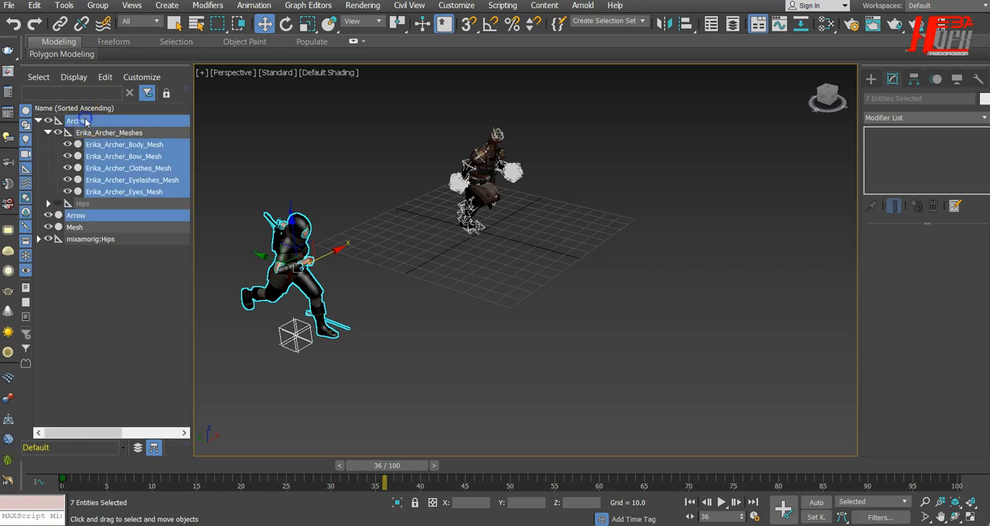
drag(401, 468, 474, 470)
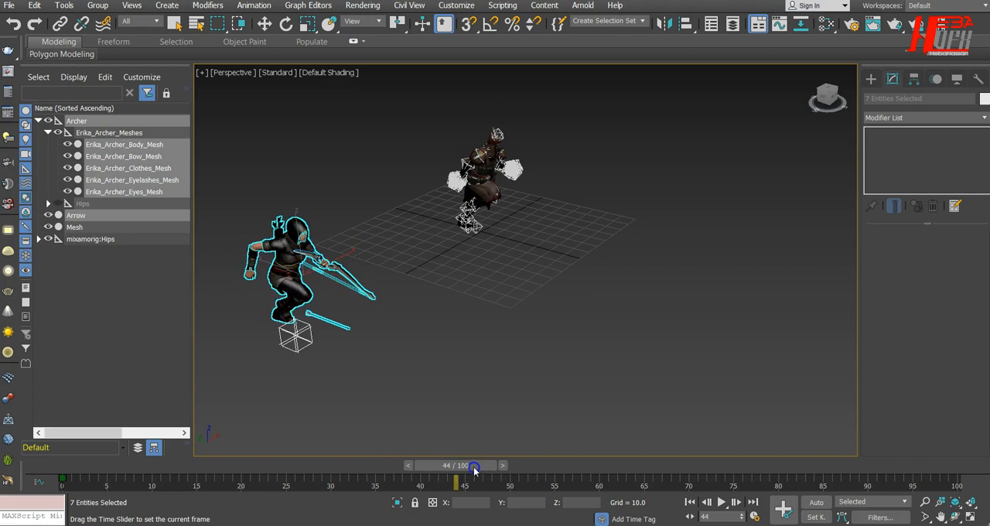
key(w)
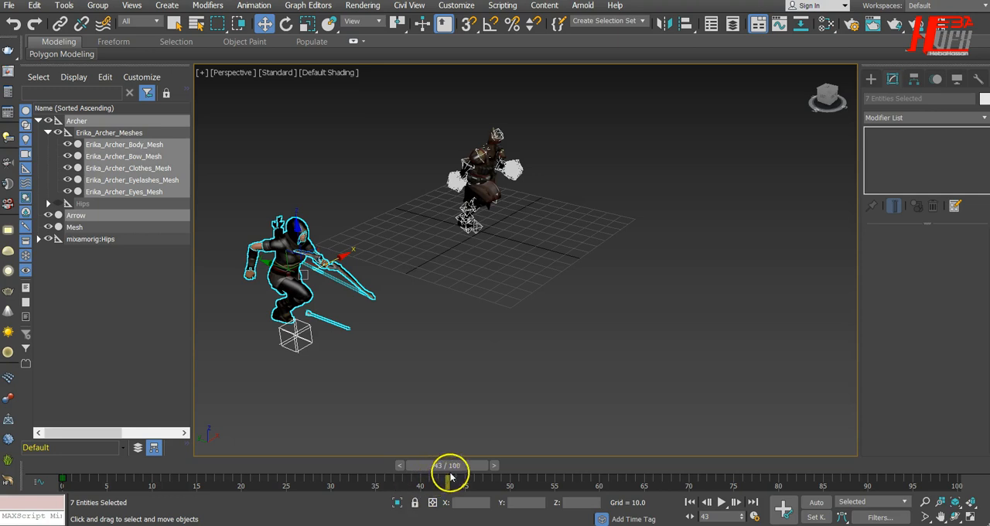
drag(466, 464, 431, 465)
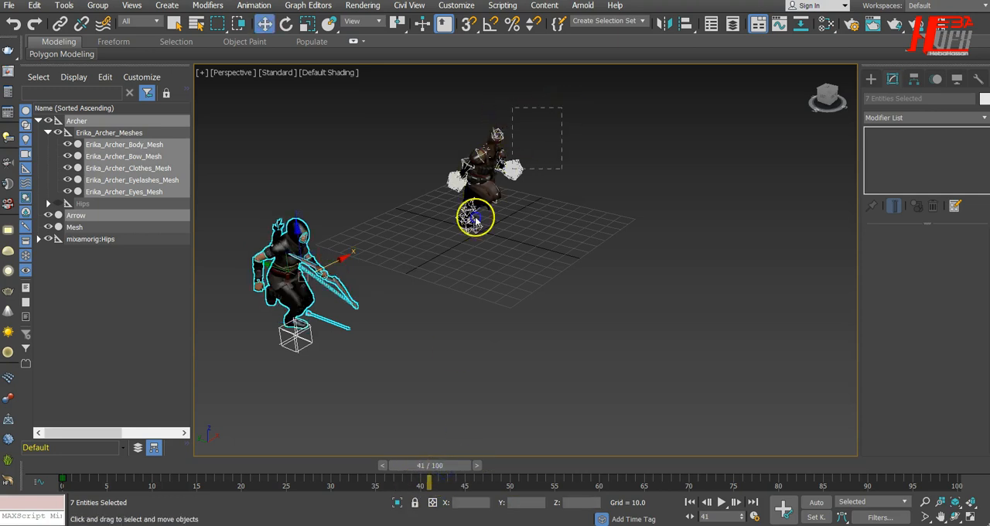
Step: Reselect the imported character with its bones and scrub back to frame 36 to compare its animation length with the archer's
click(361, 369)
drag(378, 128, 532, 249)
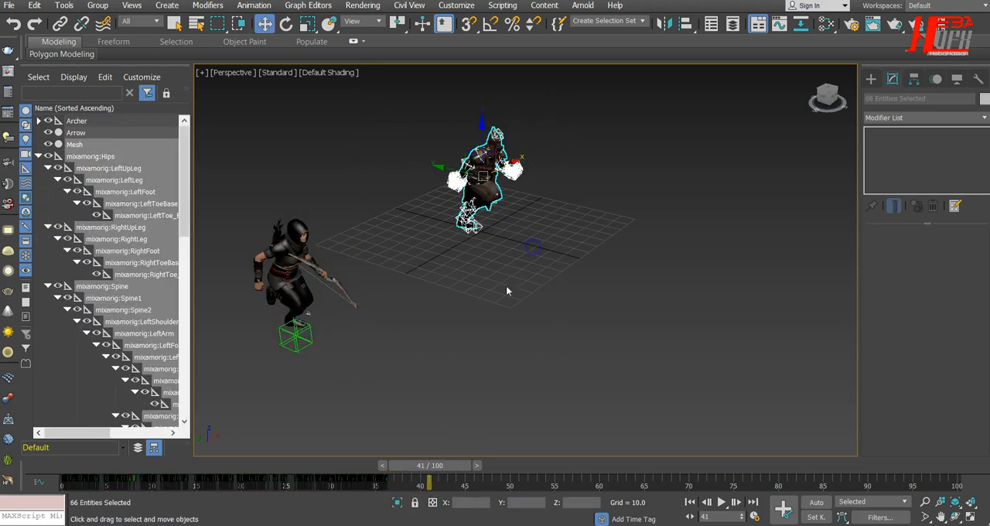
mouse_move(403, 472)
mouse_down()
mouse_move(416, 471)
mouse_move(390, 467)
mouse_move(470, 467)
mouse_move(402, 467)
mouse_up()
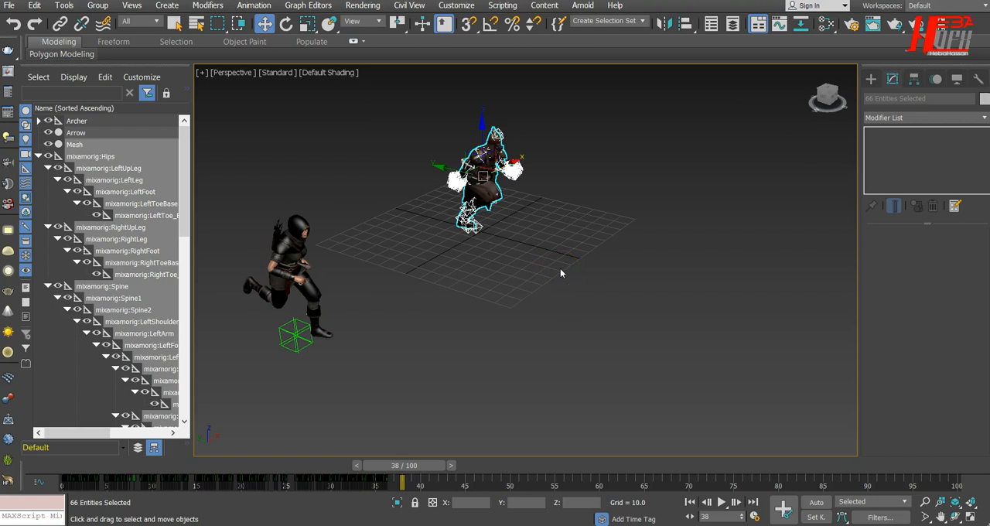
drag(402, 465, 382, 467)
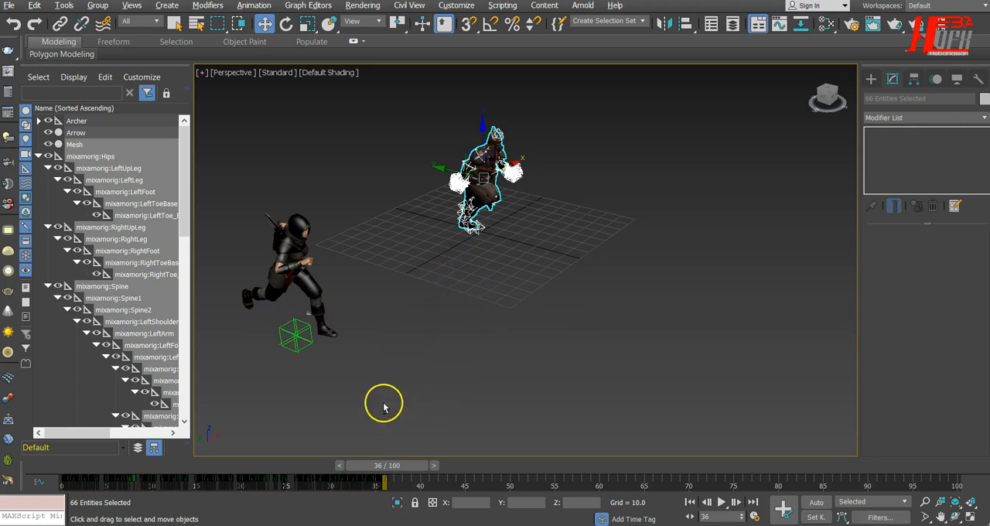
drag(401, 92, 542, 280)
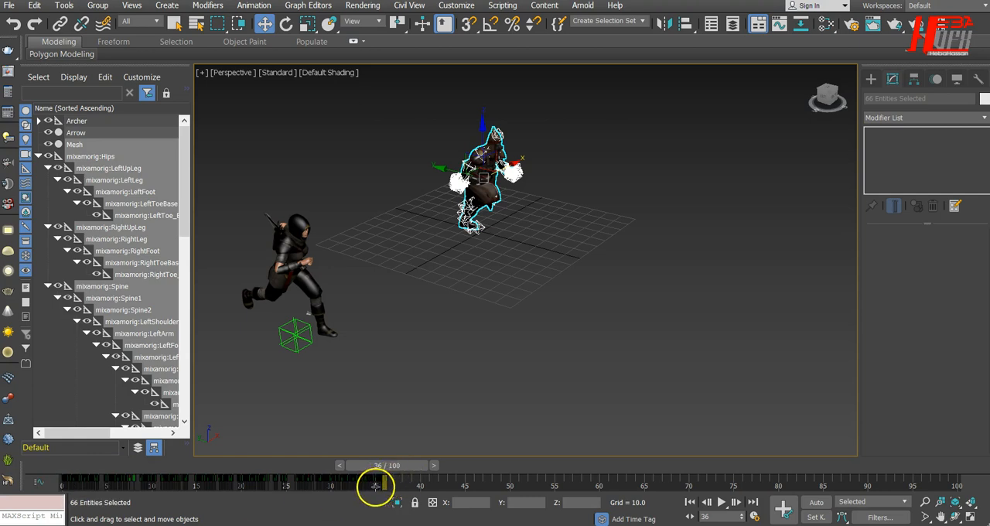
Step: Try to select the run keys up to frame 36 with all scene objects selected, and clear the selection
drag(375, 485, 266, 493)
drag(49, 495, 68, 482)
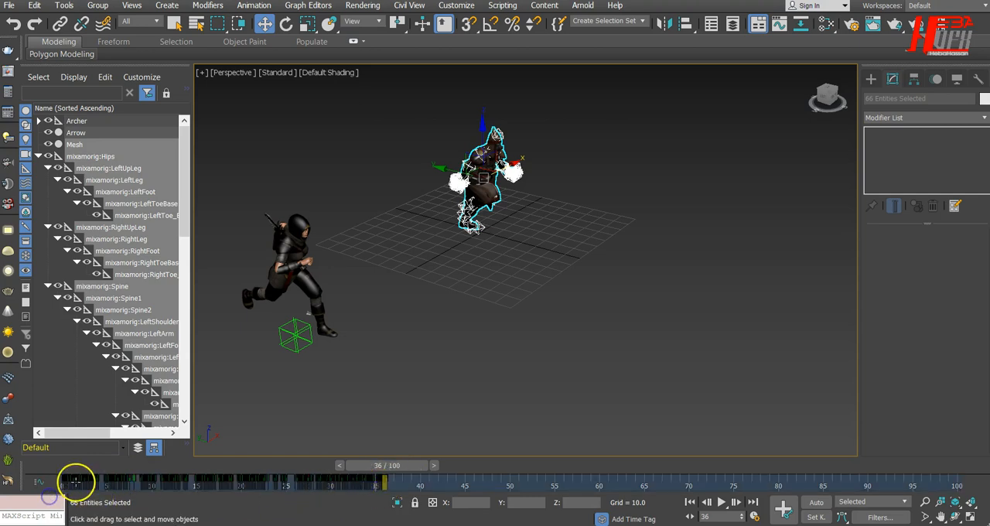
key(ctrl+a)
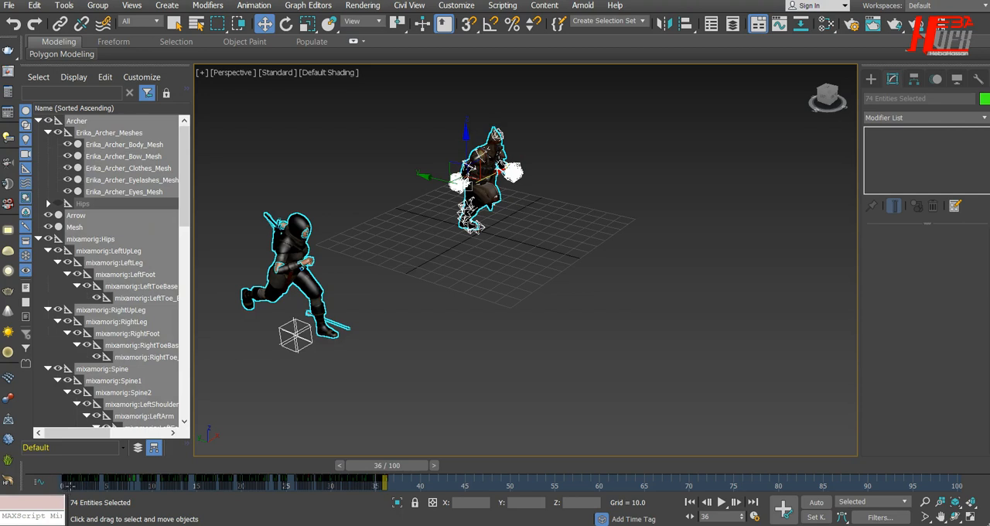
drag(67, 486, 296, 501)
drag(386, 484, 386, 486)
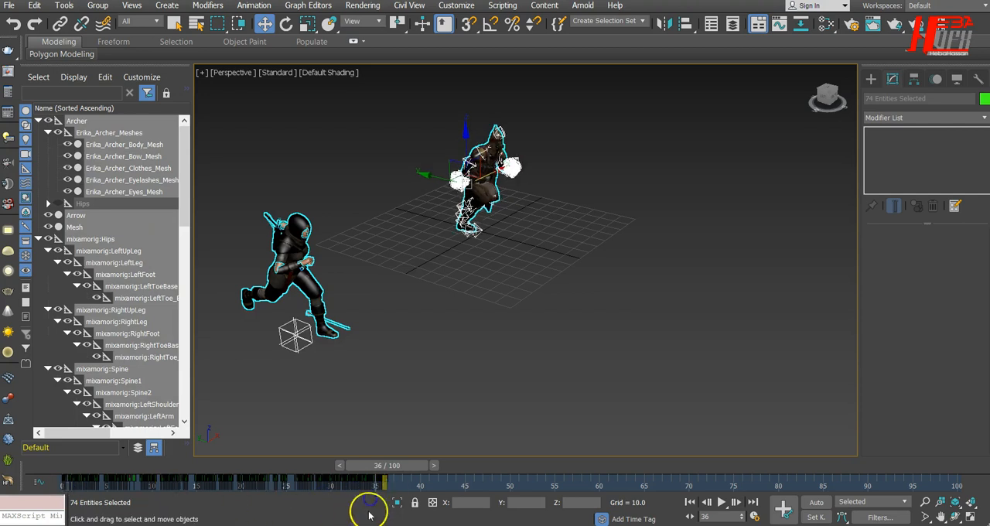
drag(371, 446, 369, 496)
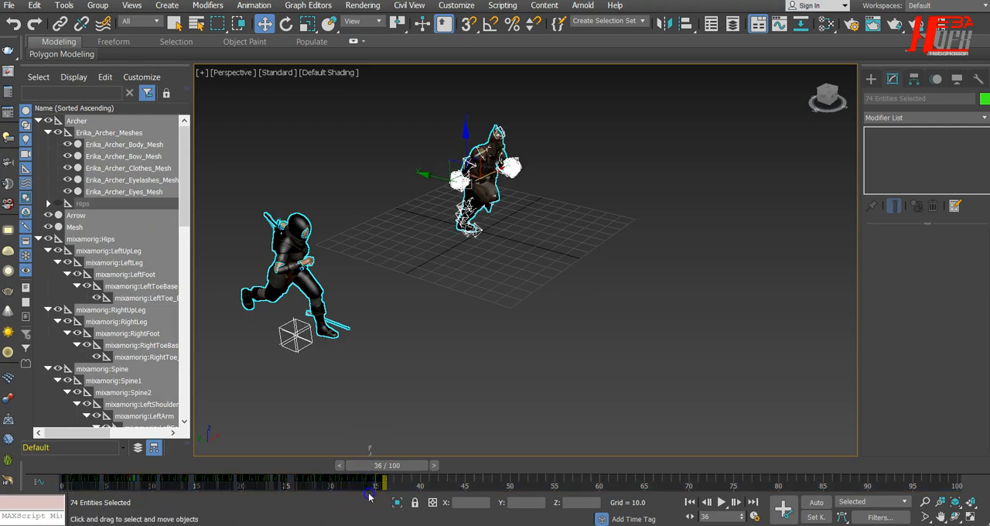
drag(35, 503, 92, 503)
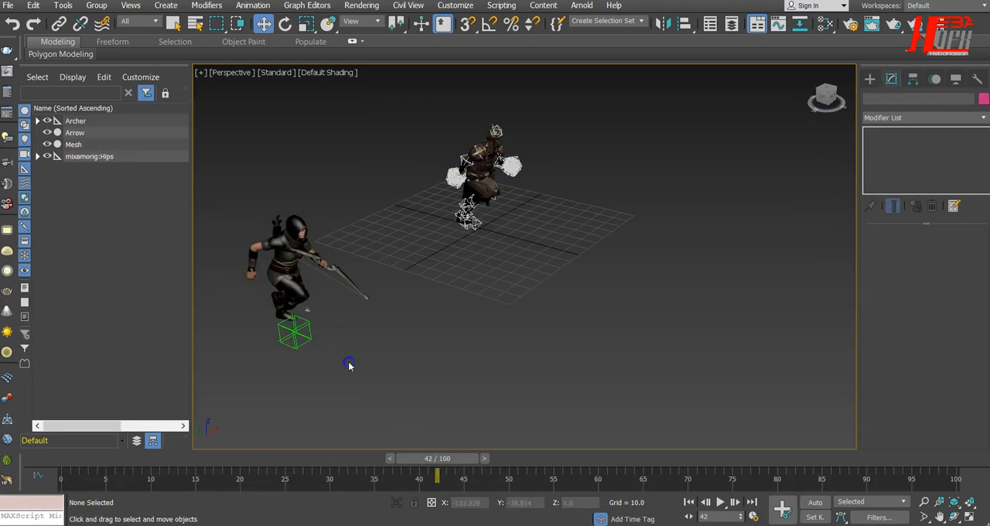
Step: Select the imported character with its bones, show the key selection range, and stretch its run keys to end at frame 43
mouse_move(417, 458)
mouse_down()
mouse_move(386, 459)
mouse_move(424, 462)
mouse_up()
key(w)
drag(413, 110, 577, 300)
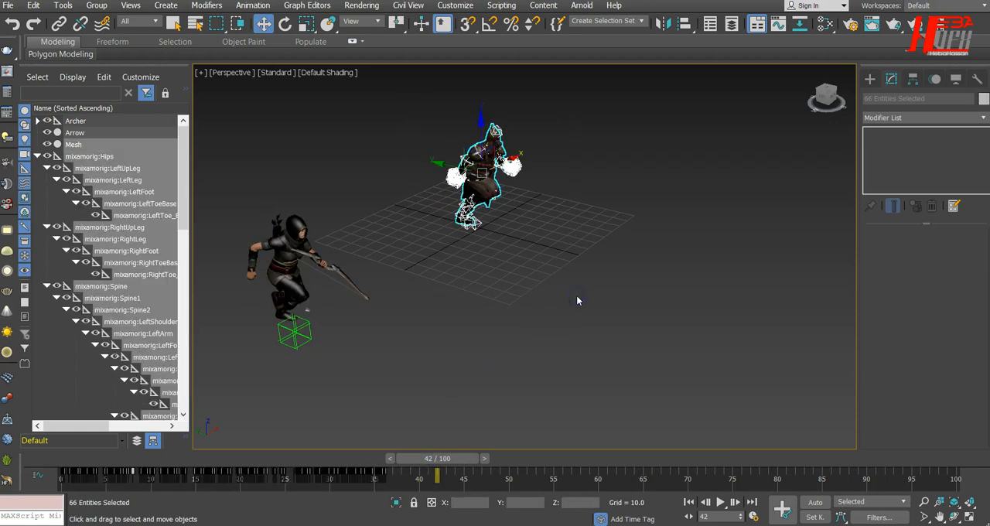
drag(393, 480, 322, 484)
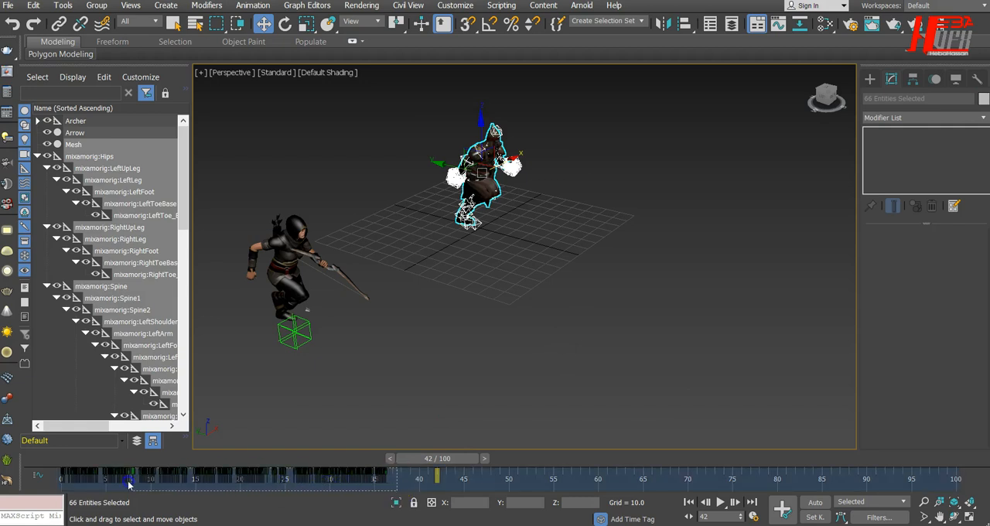
right_click(495, 479)
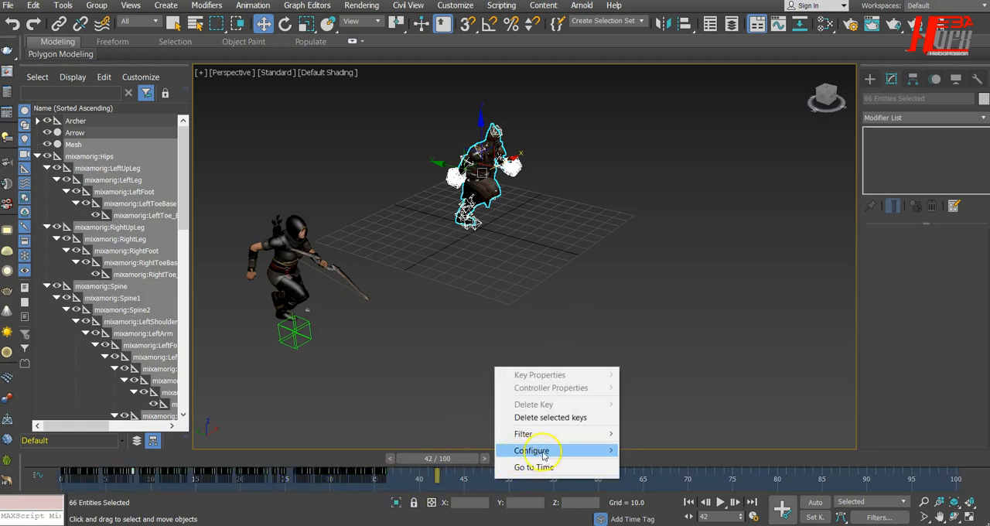
mouse_move(546, 457)
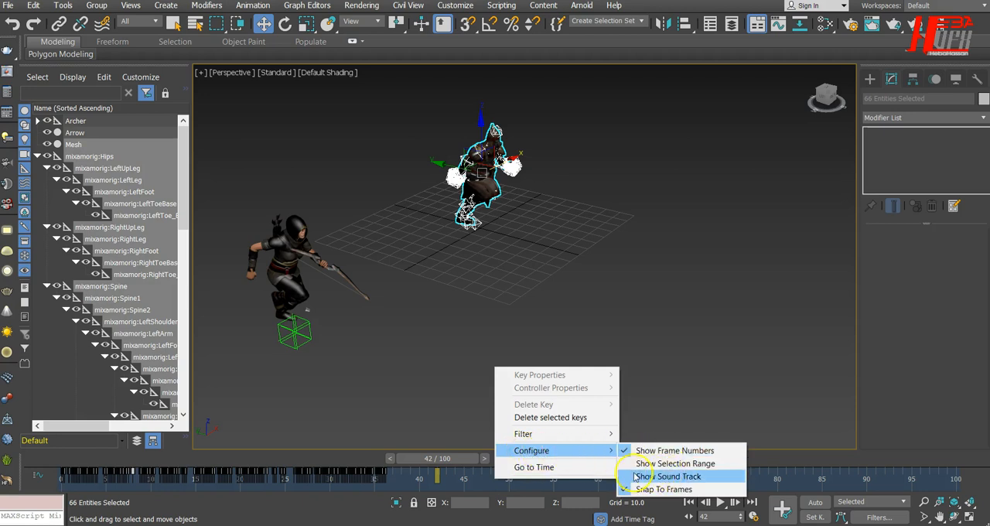
click(717, 464)
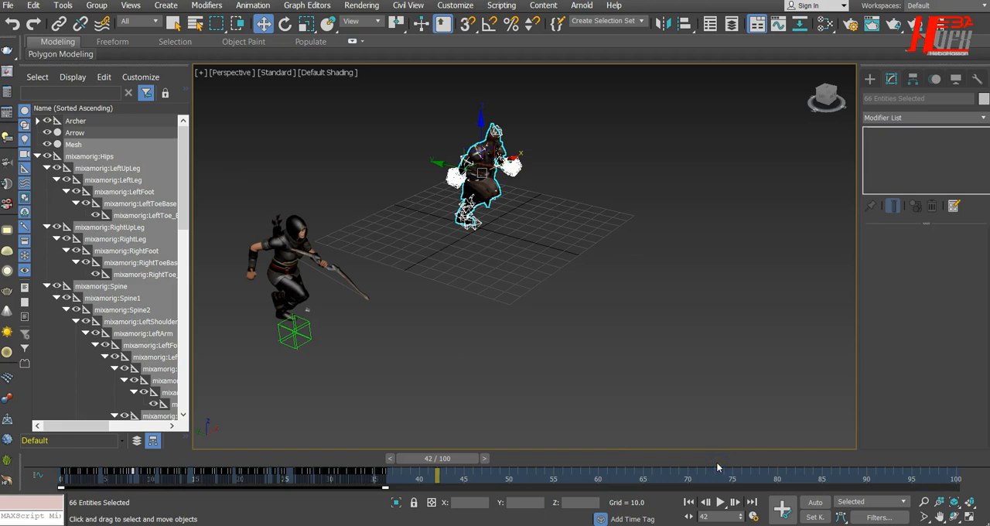
drag(382, 487, 395, 487)
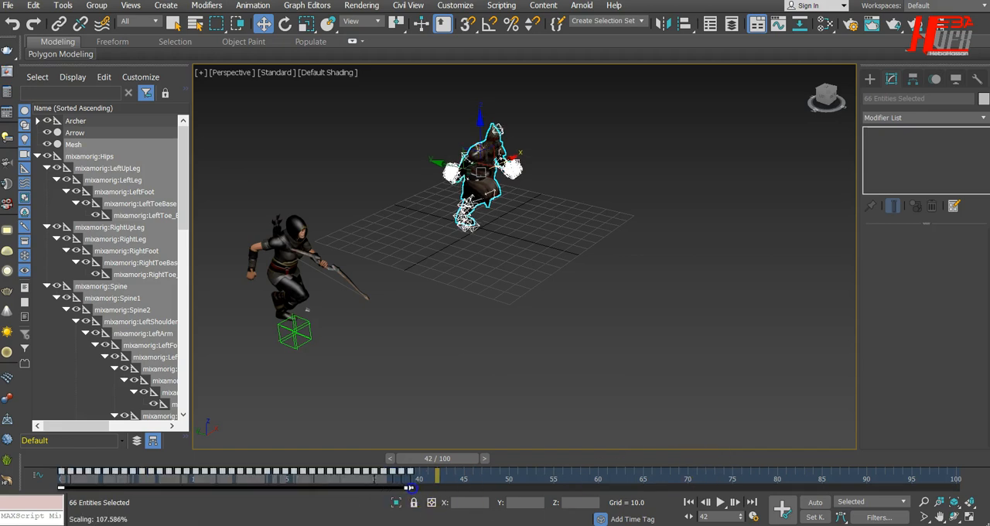
mouse_move(435, 487)
mouse_down()
mouse_move(446, 487)
mouse_move(457, 460)
mouse_up()
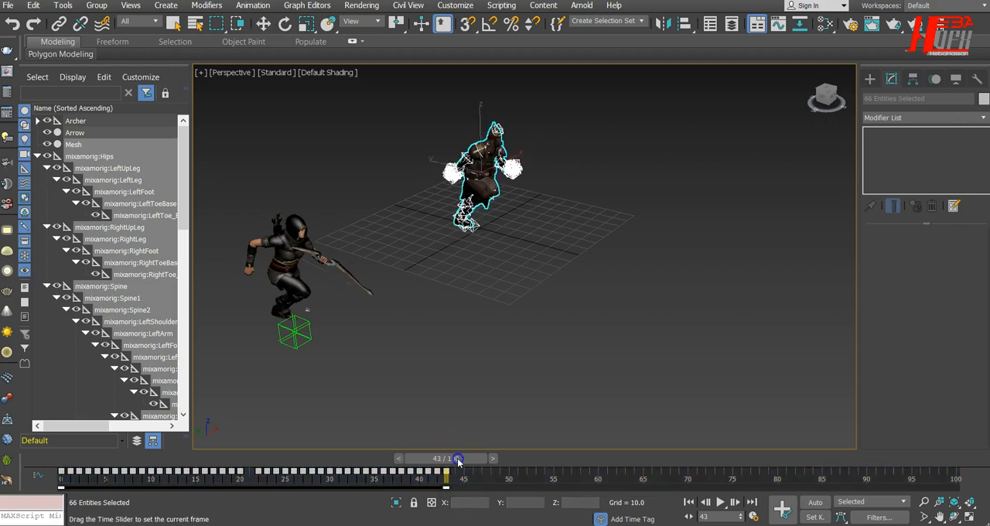
Step: Play the animation from the start to compare both characters' runs, and return to frame 0
click(688, 501)
click(717, 503)
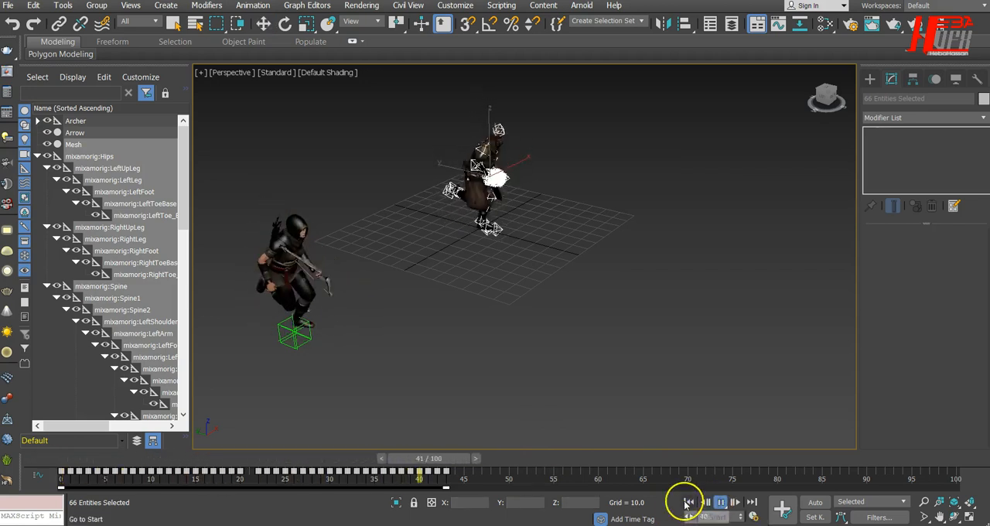
click(686, 501)
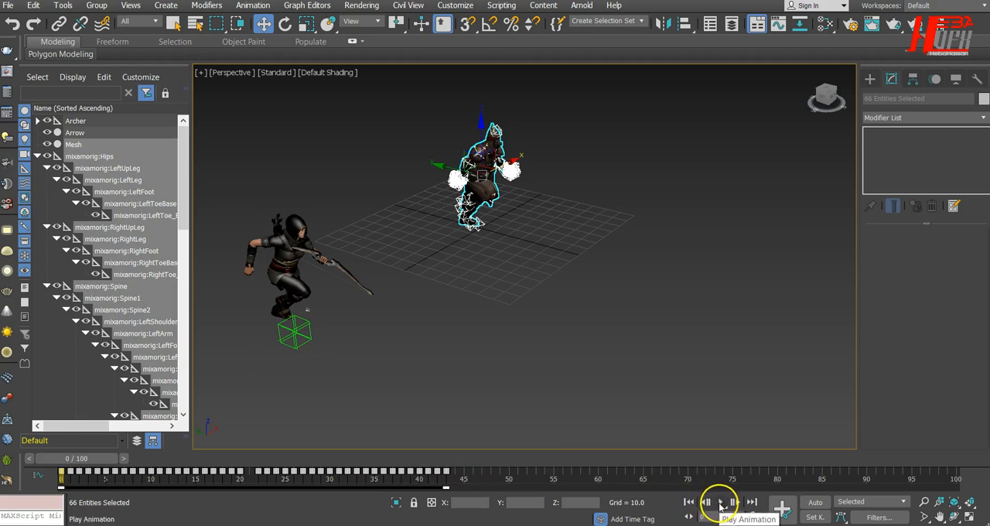
click(719, 502)
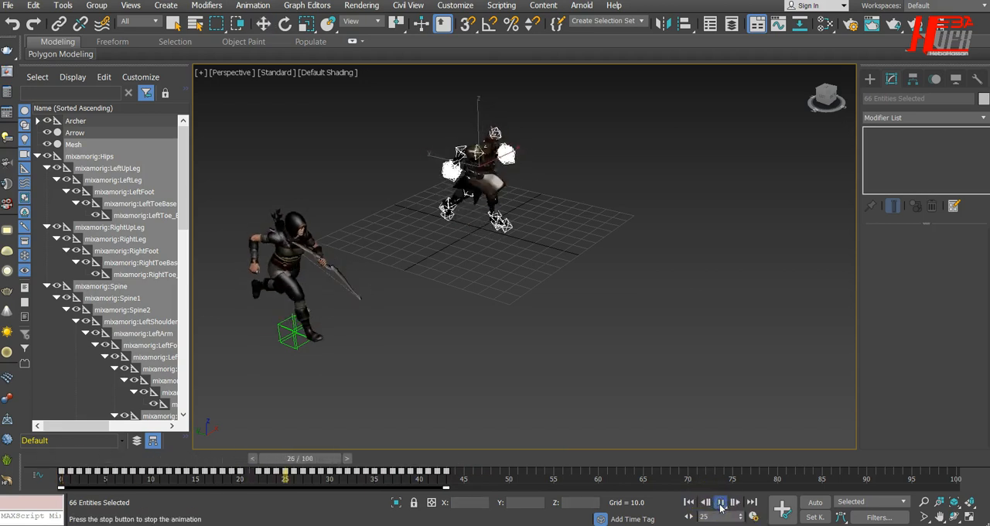
click(719, 502)
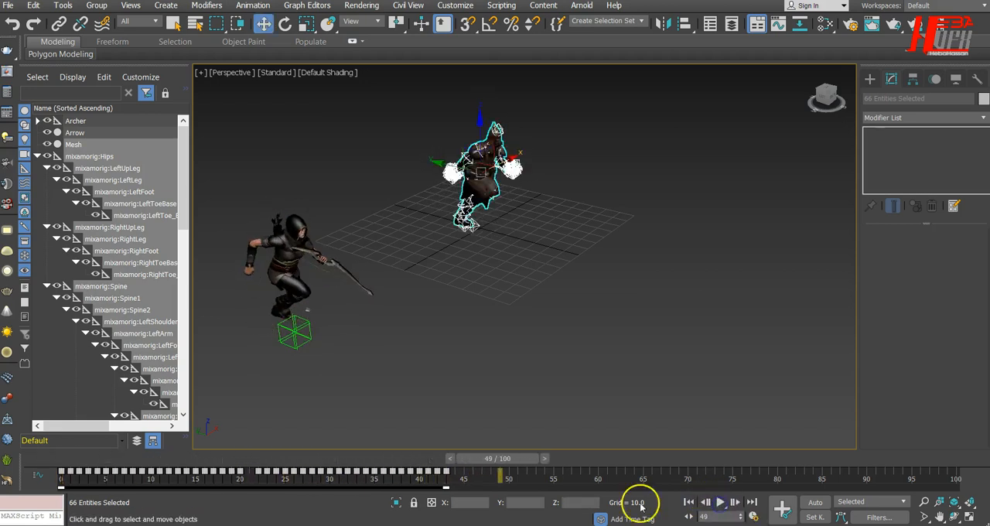
drag(499, 458, 65, 438)
key(w)
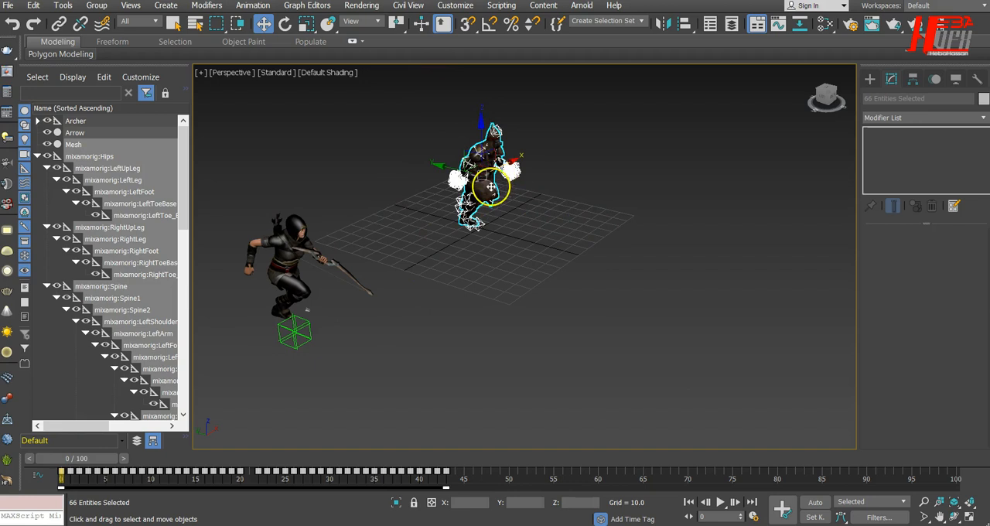
Step: Create a Point helper at the imported character's feet and set its X and Y position to 0
scroll(487, 138, up, 3)
scroll(487, 138, up, 2)
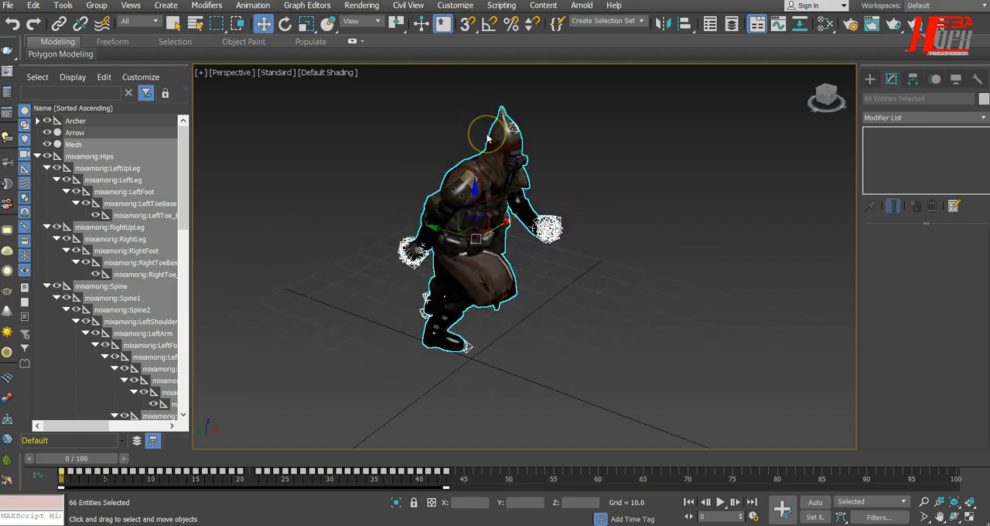
click(869, 79)
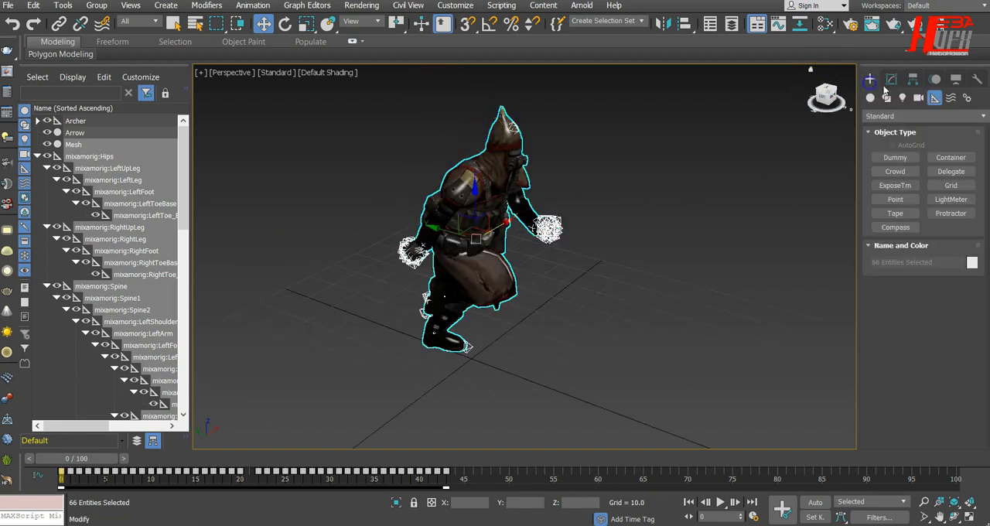
click(894, 199)
click(470, 354)
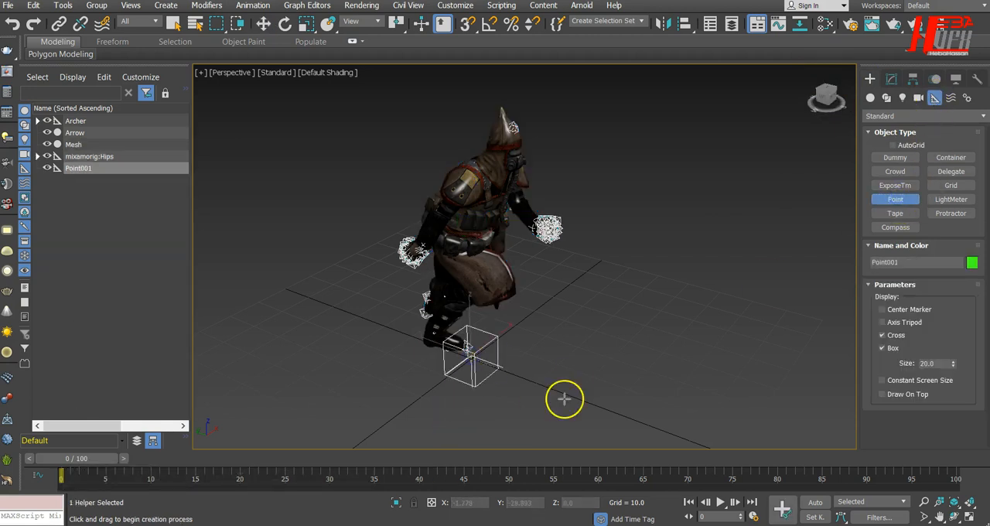
click(263, 23)
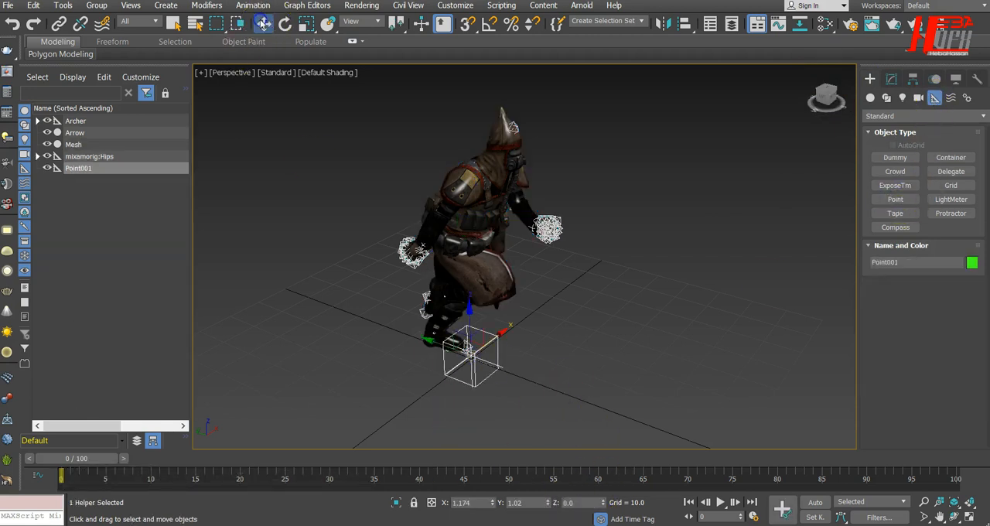
right_click(491, 503)
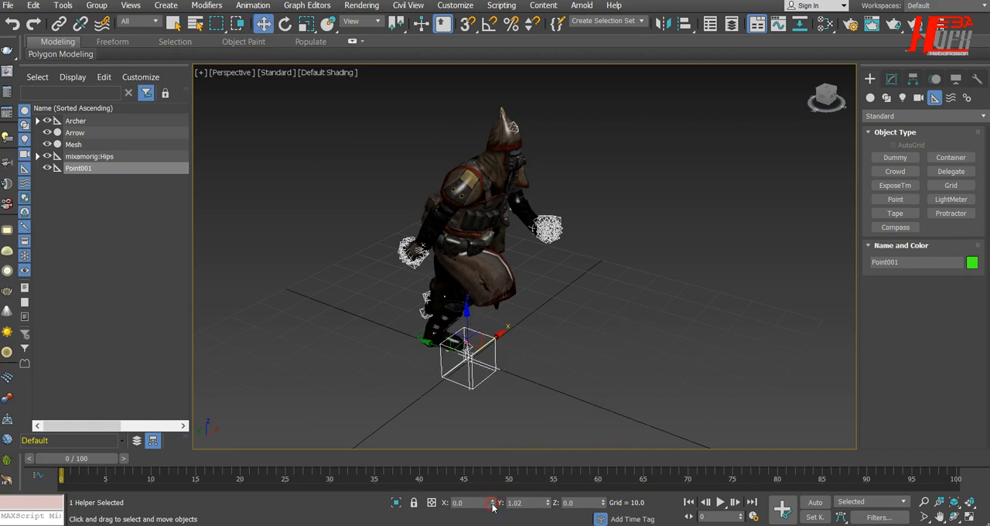
right_click(547, 503)
Step: Shift the point helper along Y to about 3.636 under the imported character, scrubbing the run to check its placement
alt+middle_drag(606, 342, 548, 372)
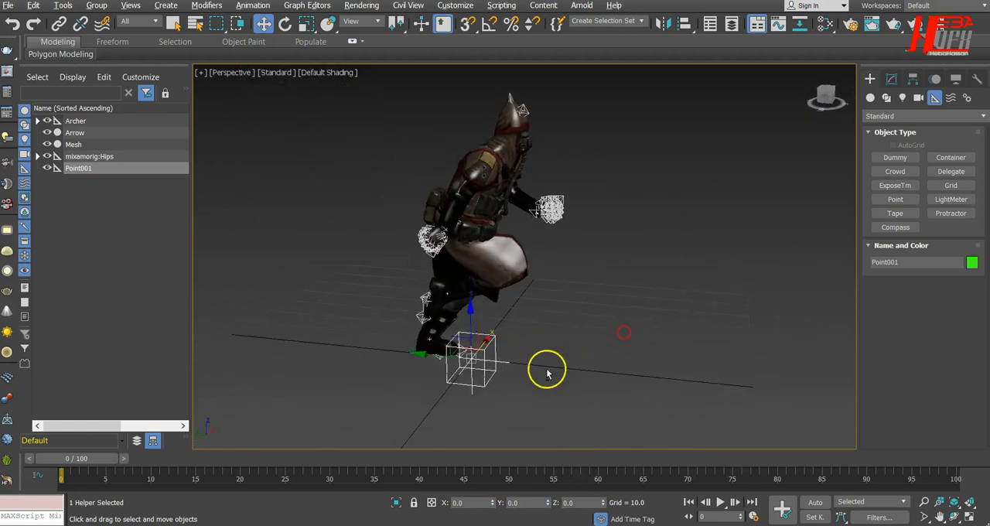
scroll(437, 372, up, 6)
scroll(437, 375, up, 3)
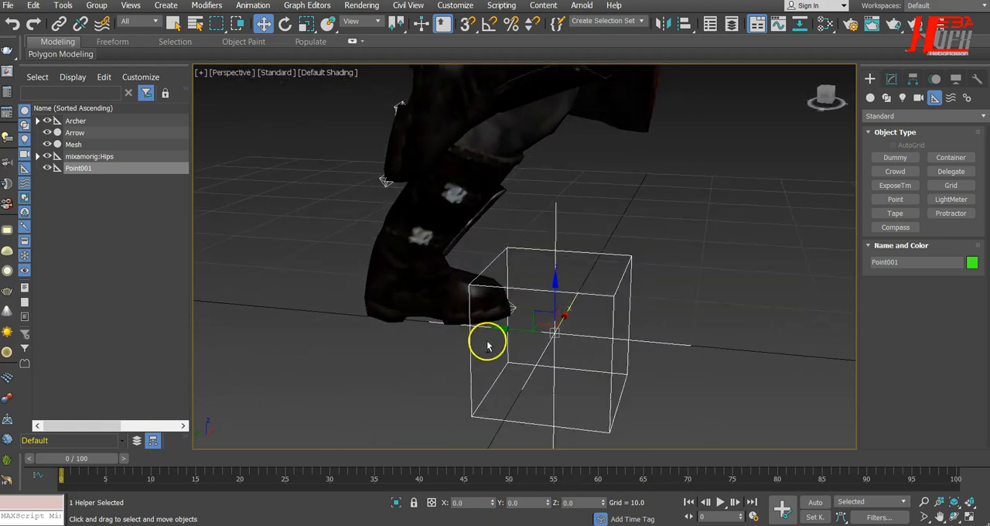
drag(504, 327, 421, 316)
scroll(596, 326, down, 10)
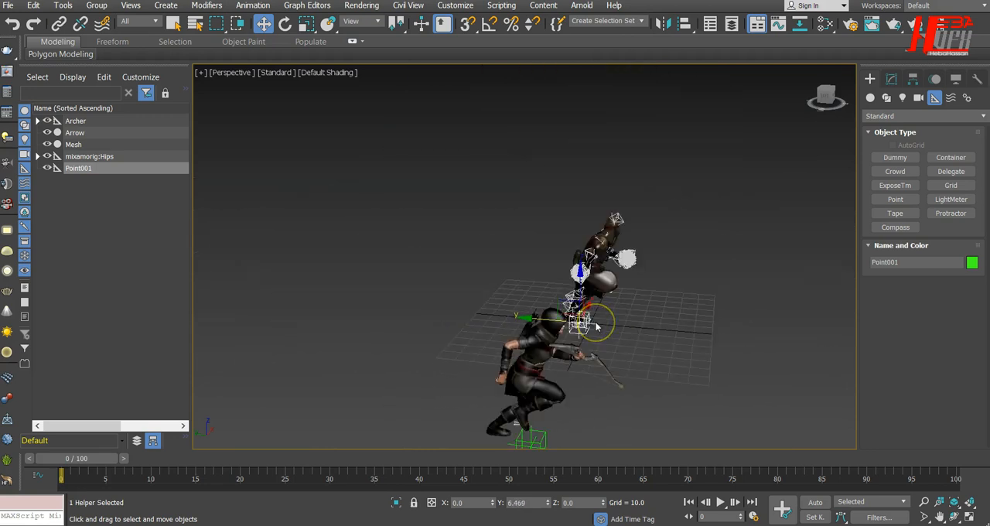
scroll(595, 326, up, 5)
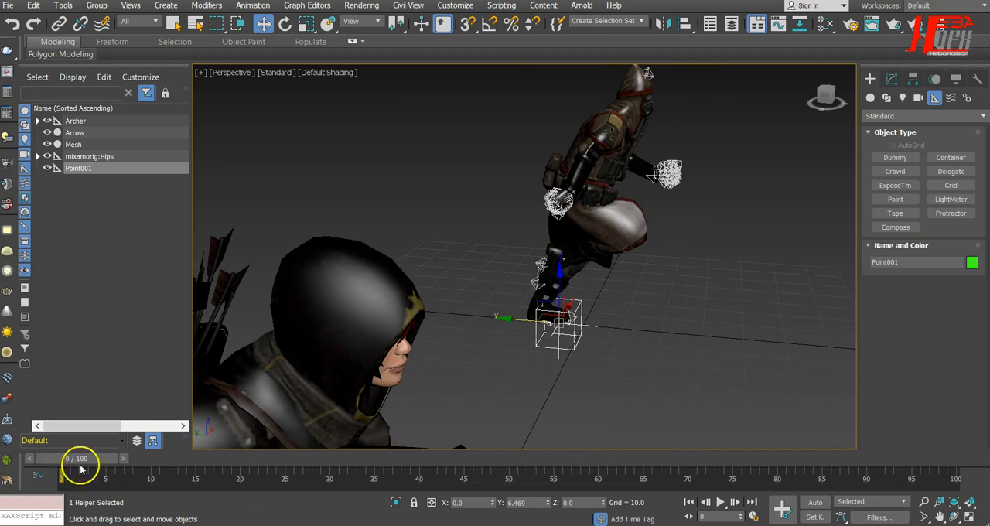
drag(69, 463, 58, 489)
key(w)
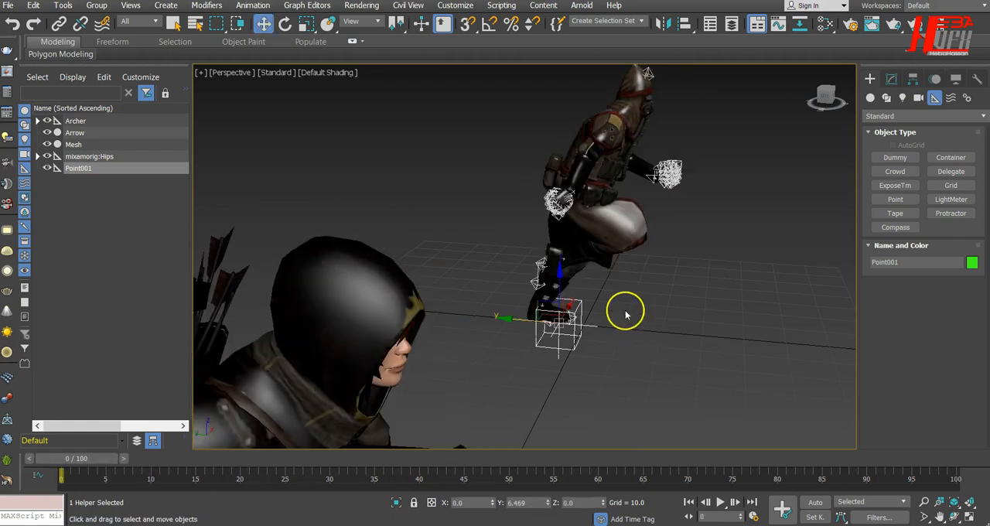
drag(498, 321, 516, 317)
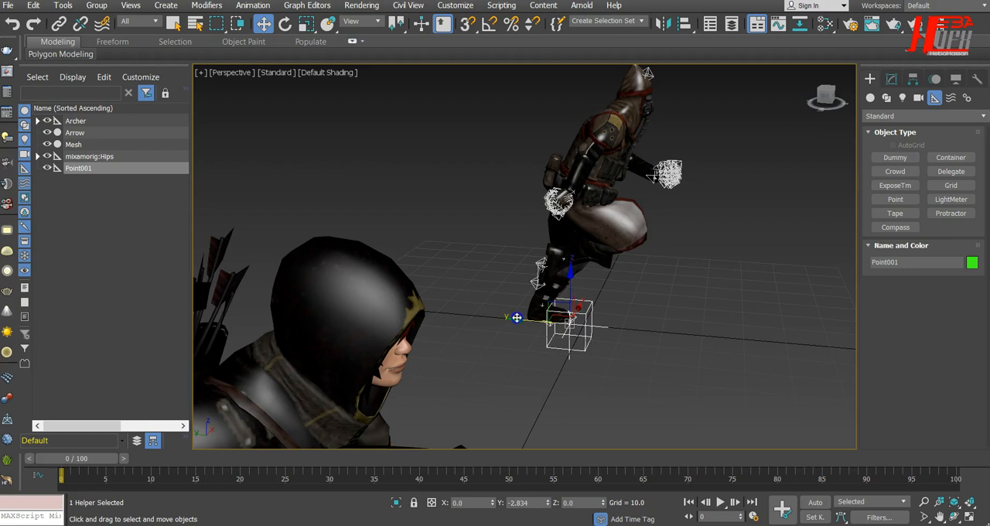
drag(85, 464, 62, 479)
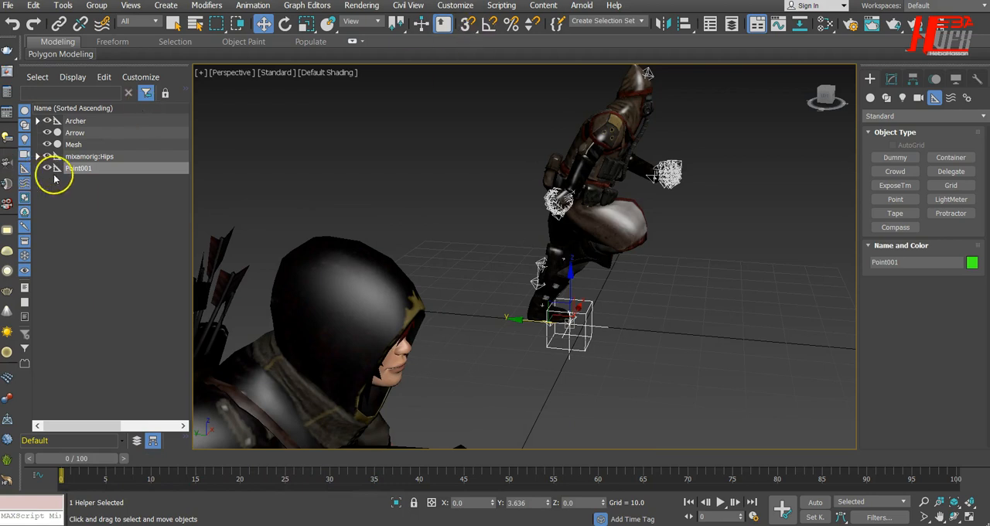
Step: Parent Mesh and mixamorig:Hips to the new point helper and check the resulting hierarchy
click(90, 157)
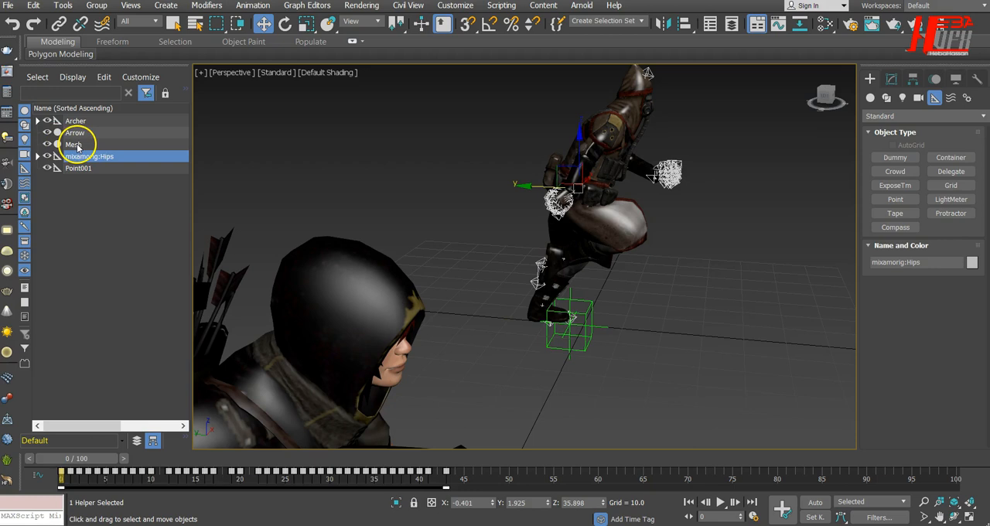
ctrl+click(74, 145)
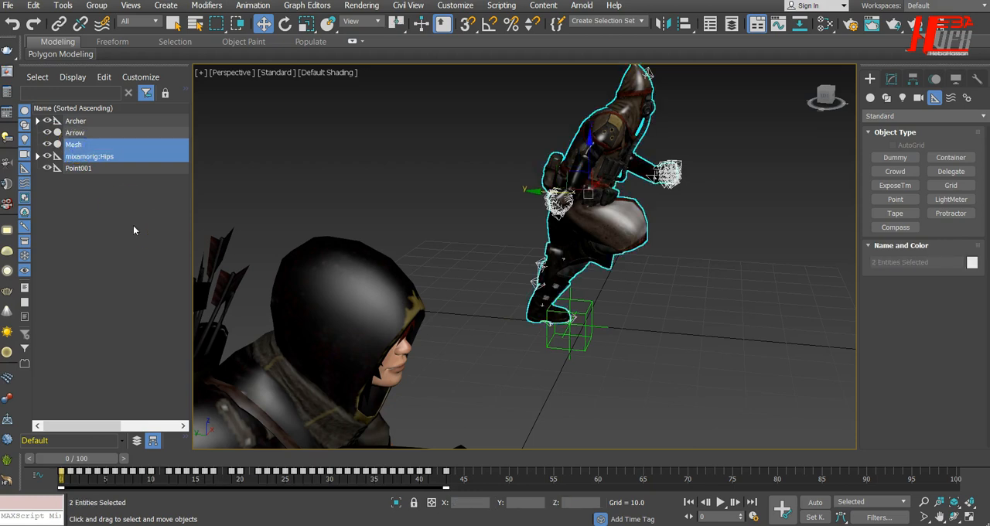
drag(74, 147, 75, 171)
click(47, 144)
click(47, 145)
click(75, 146)
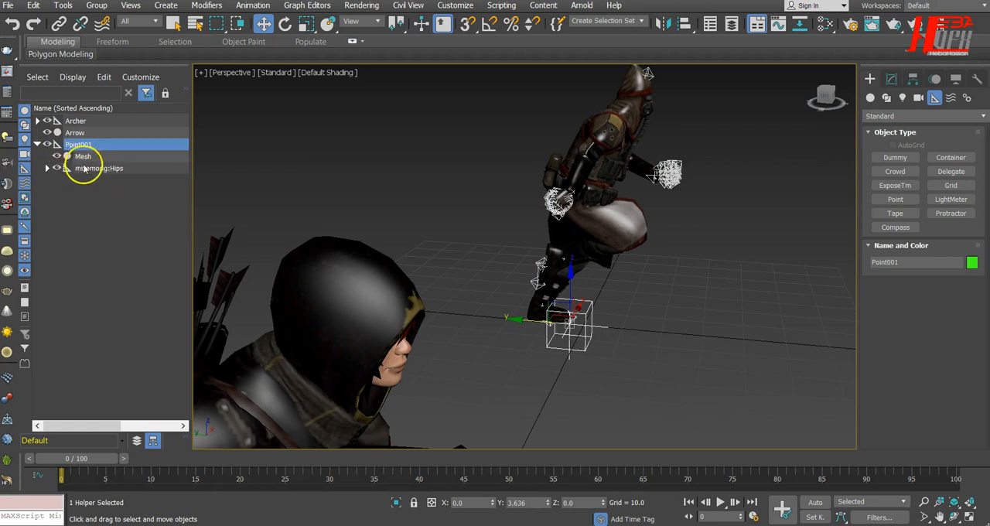
click(47, 169)
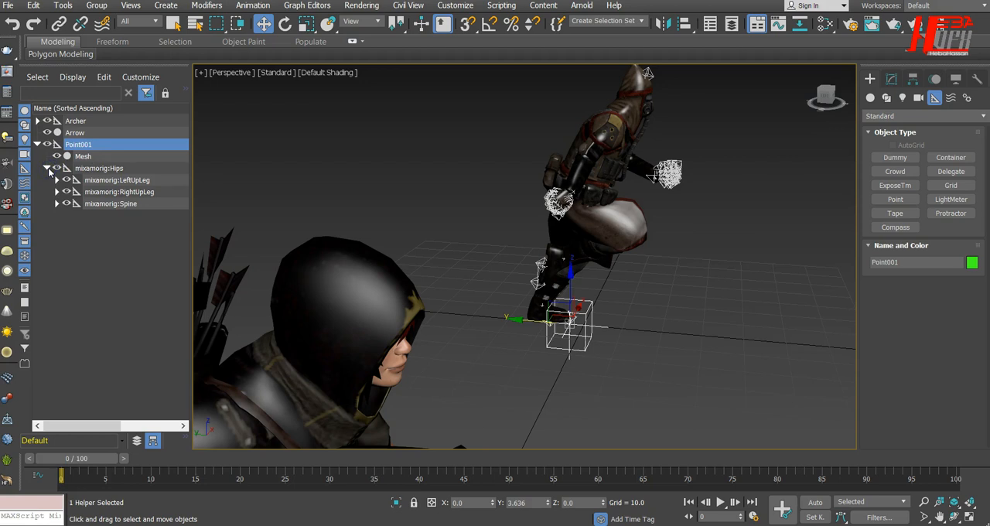
click(47, 168)
Step: Rename the point helper above Mesh and mixamorig:Hips to Guard
right_click(111, 144)
click(65, 146)
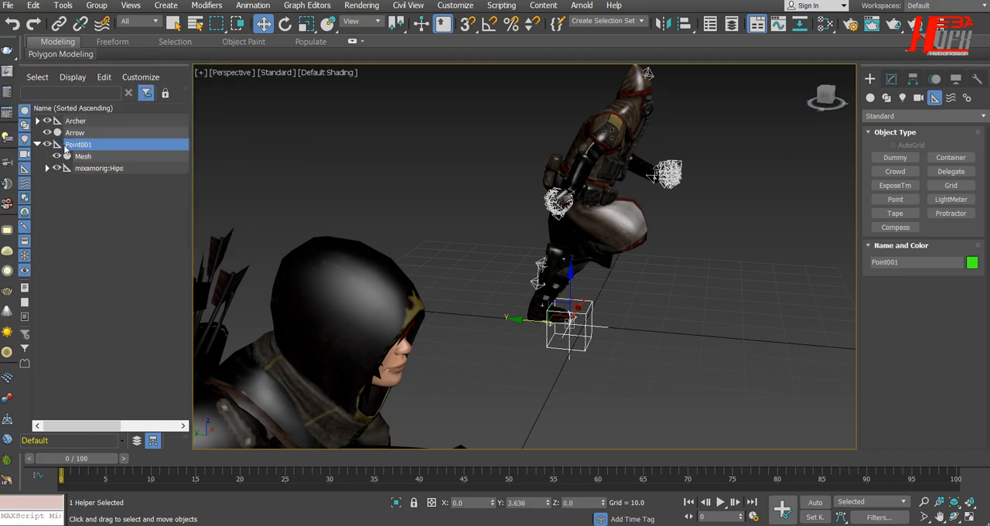
click(67, 145)
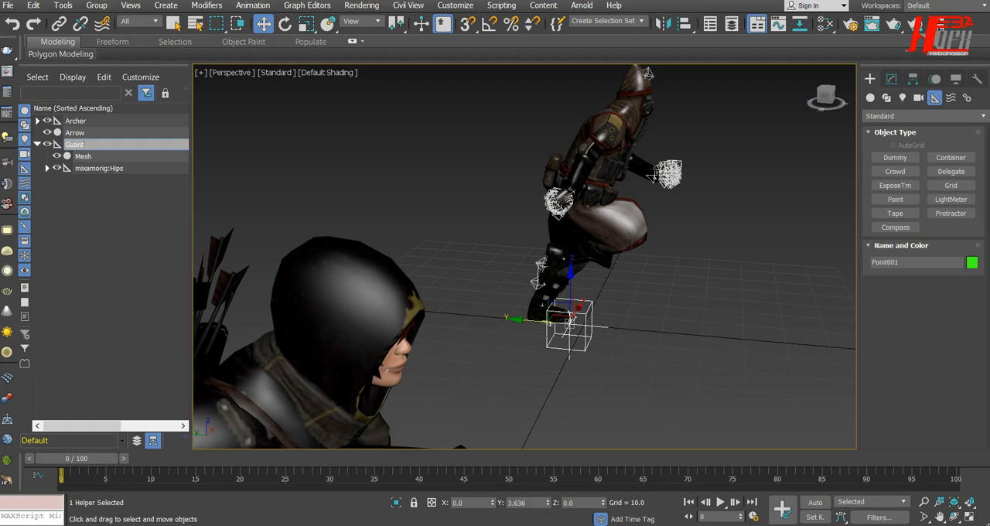
key(Return)
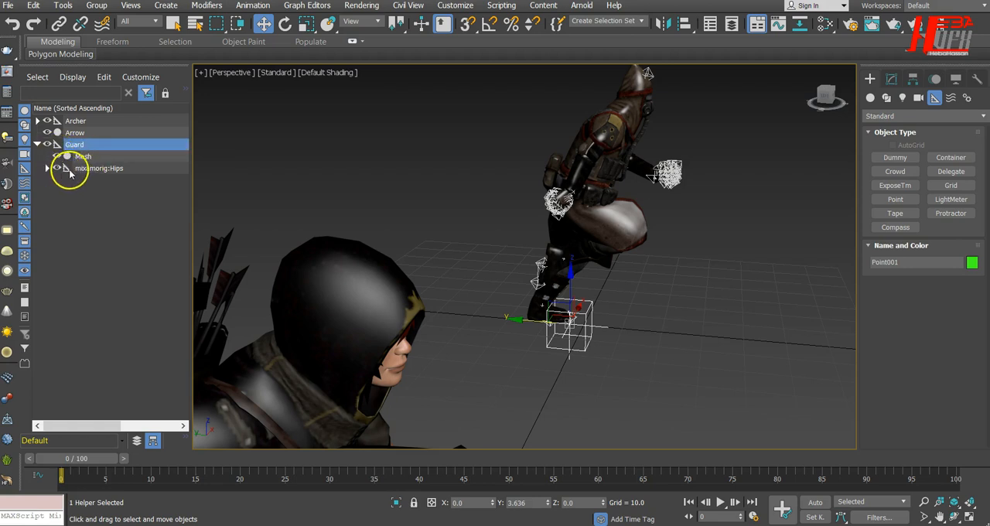
Step: Hide mixamorig:Hips with all its child bones and collapse the Guard hierarchy
double_click(88, 169)
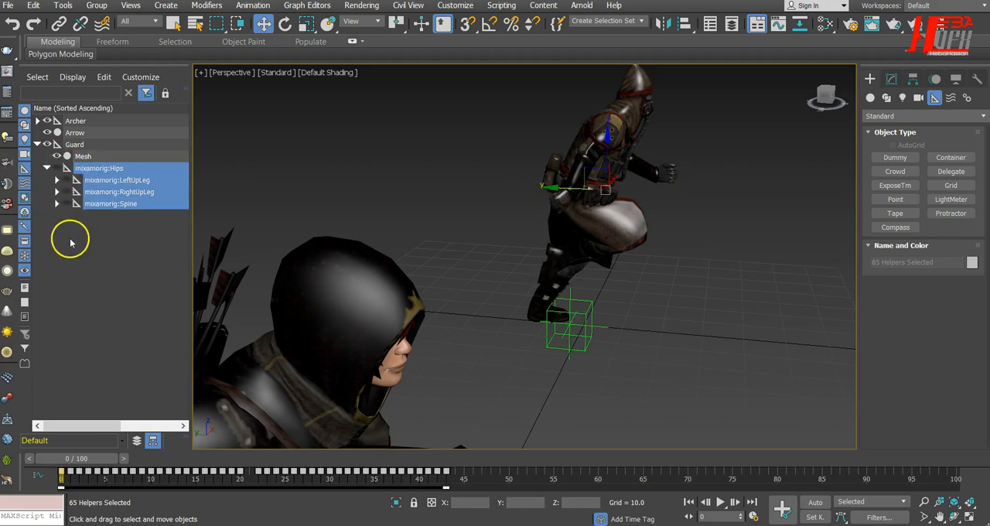
click(48, 168)
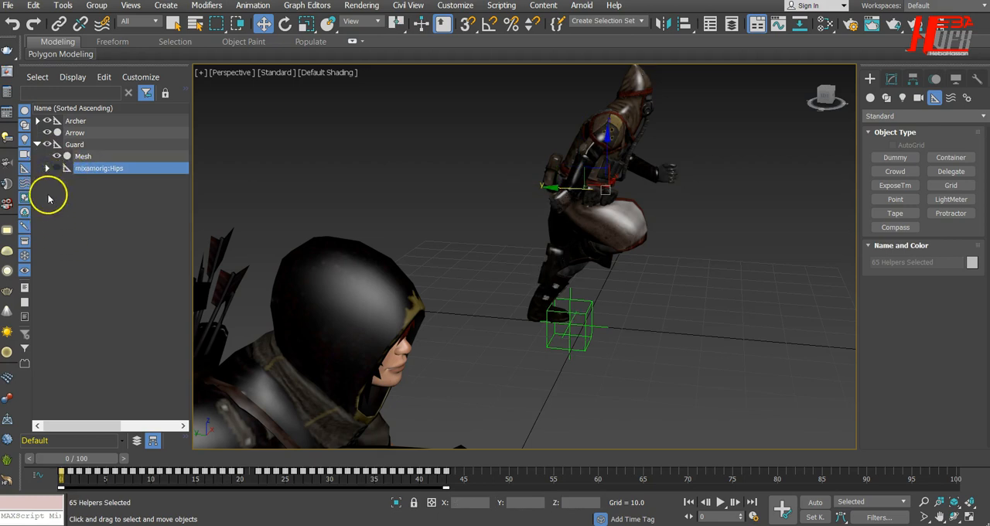
click(36, 144)
scroll(493, 287, down, 5)
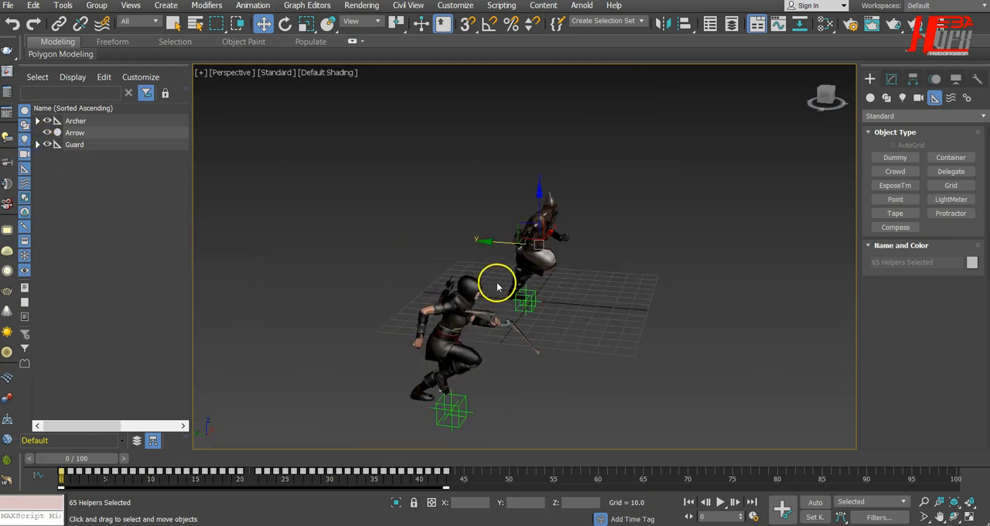
alt+middle_drag(658, 411, 583, 428)
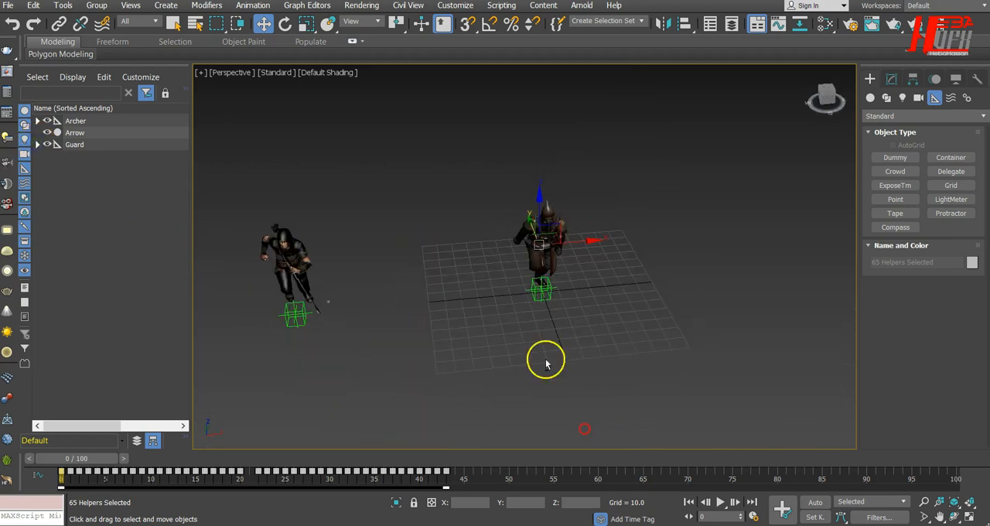
Step: Move the Guard helper beside the archer, to about X -187.49 and Y 13.68
click(541, 290)
drag(598, 285, 290, 313)
middle_drag(404, 348, 498, 327)
alt+middle_drag(361, 382, 408, 364)
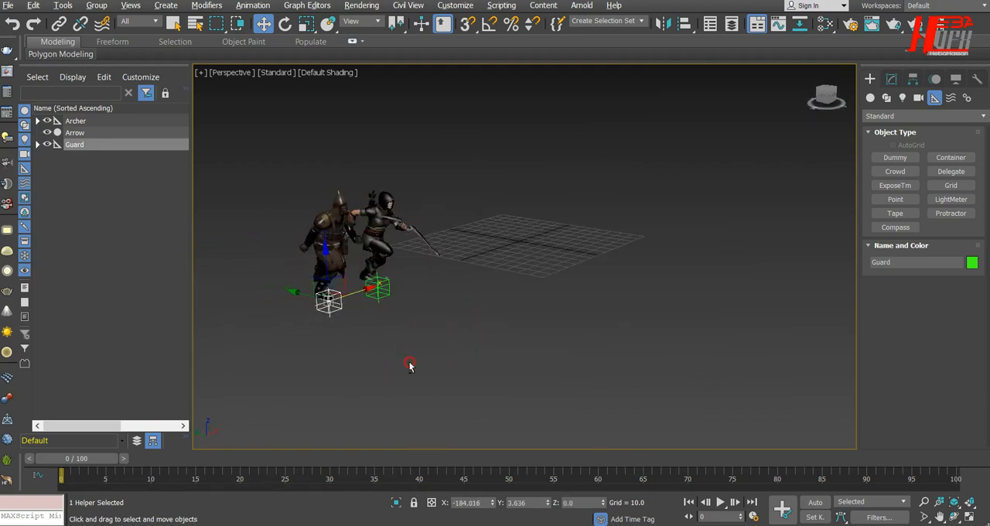
drag(301, 292, 289, 286)
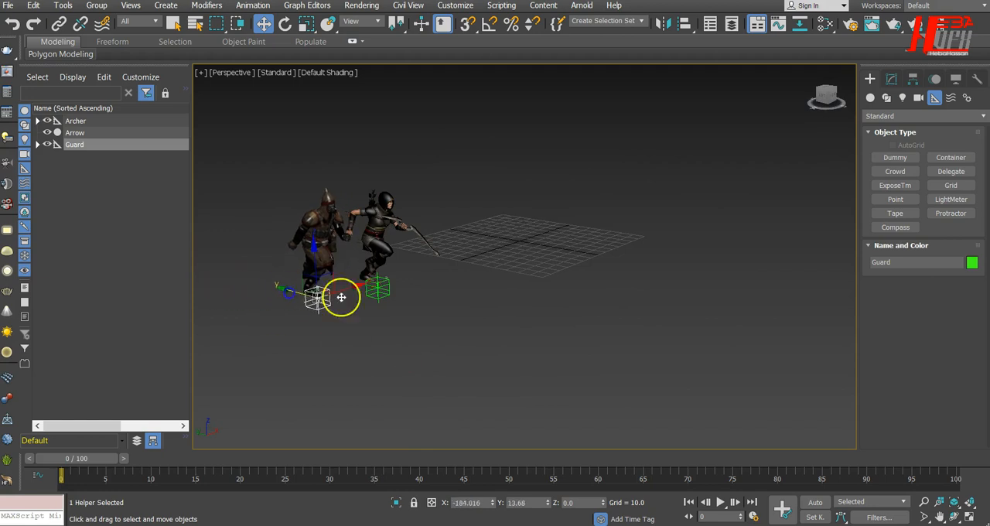
drag(353, 286, 348, 288)
alt+middle_drag(482, 364, 436, 374)
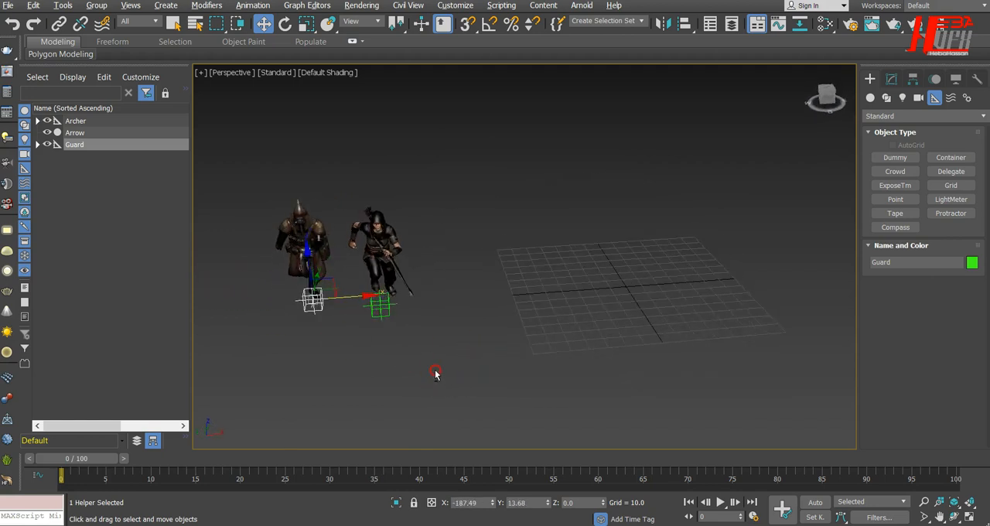
Step: Play the animation several times from the first frame to compare the guard's and archer's run cycles
click(720, 501)
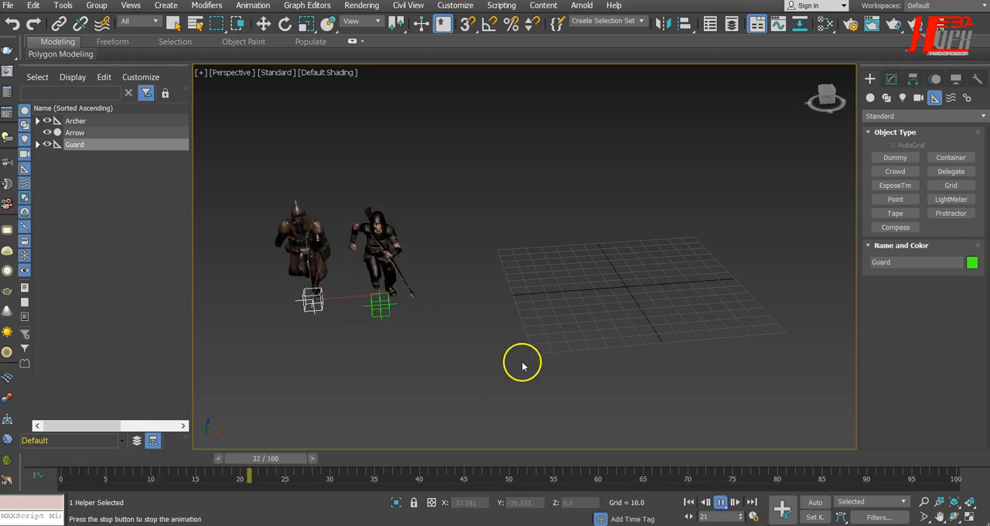
alt+middle_drag(503, 372, 451, 376)
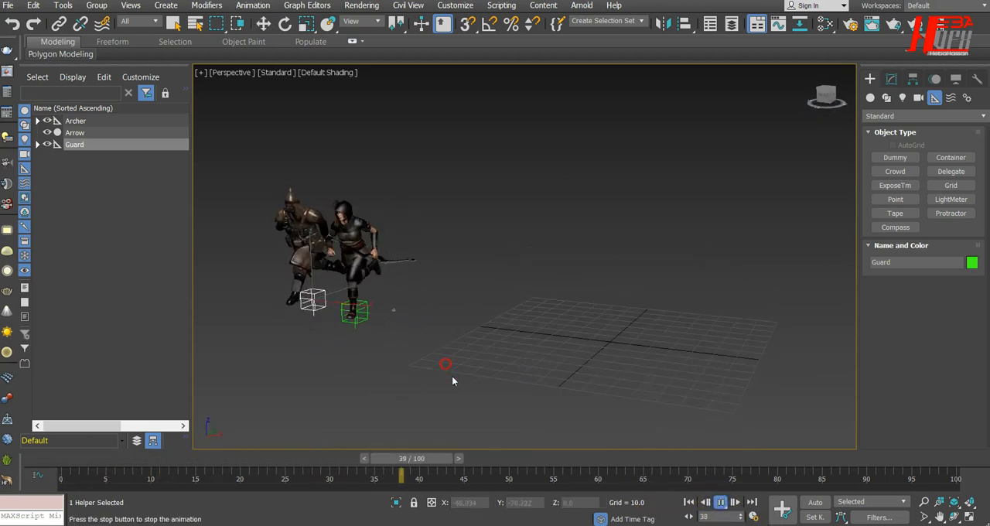
click(689, 502)
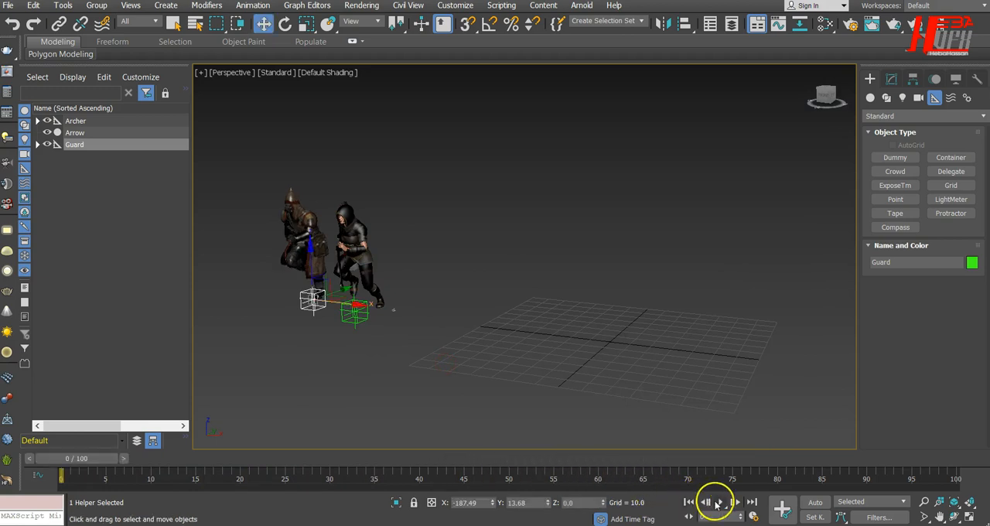
click(709, 504)
click(687, 504)
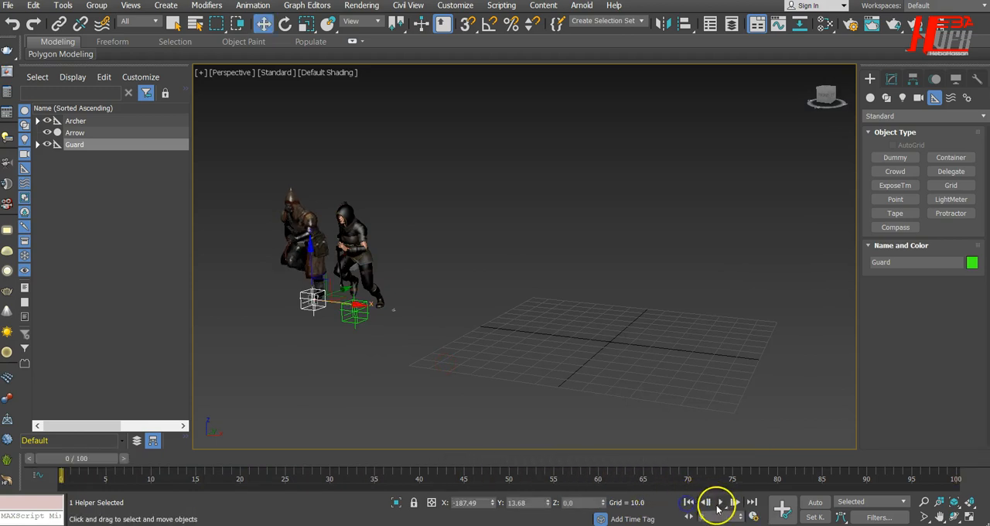
click(719, 504)
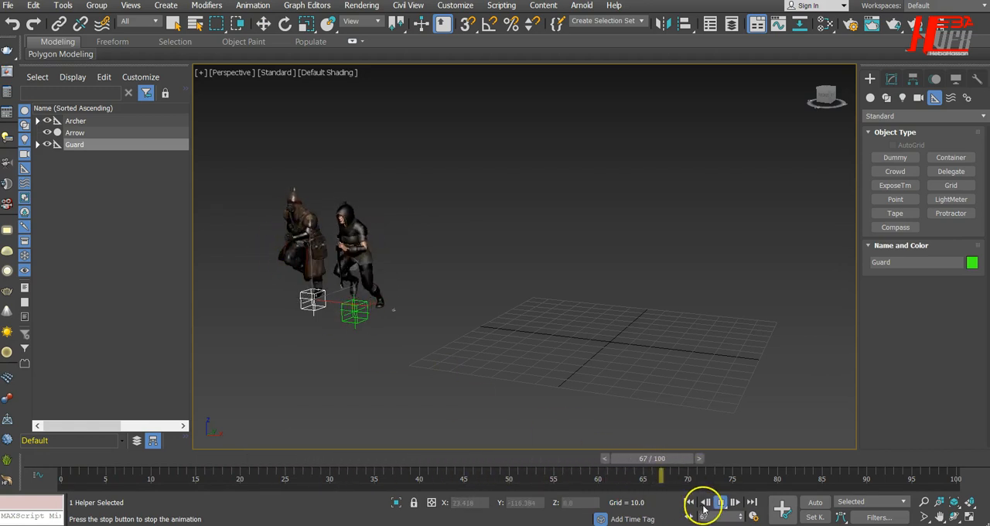
click(688, 502)
key(w)
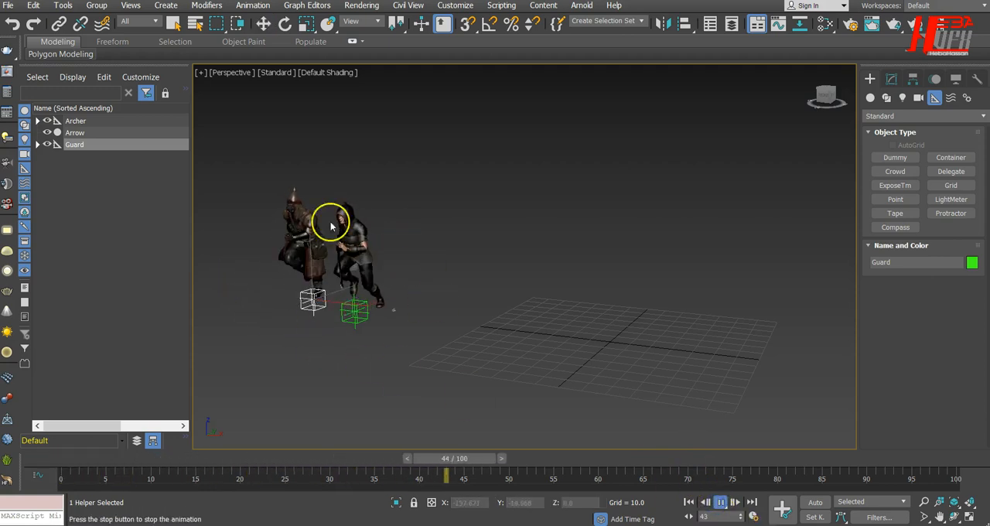
click(689, 502)
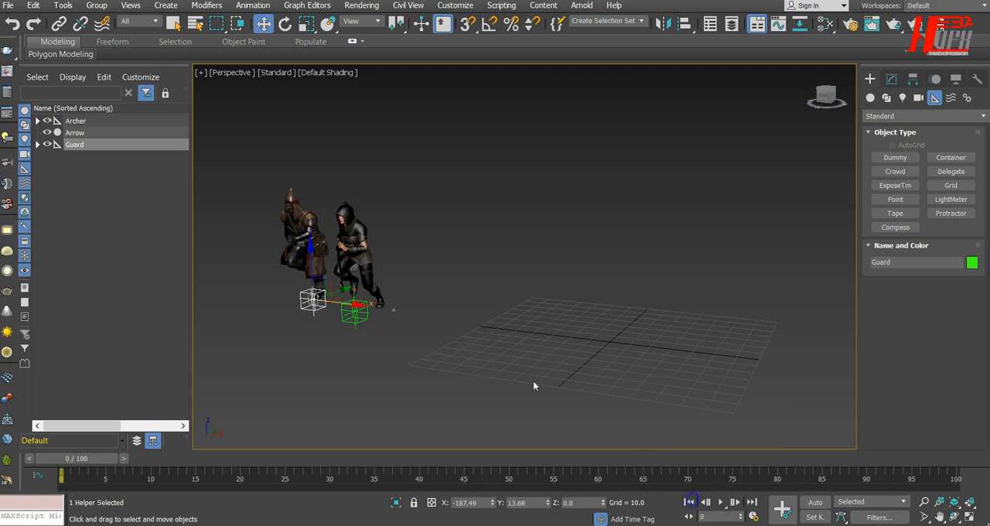
click(719, 501)
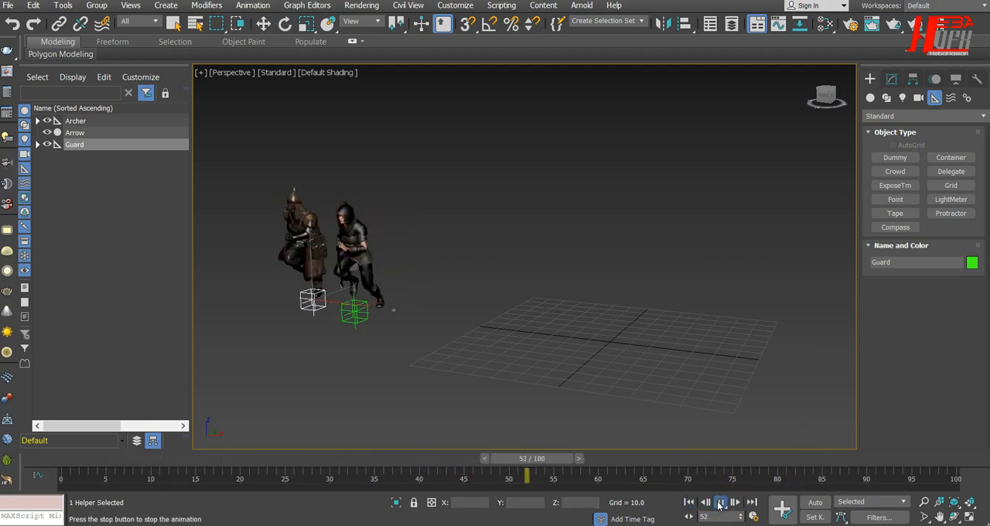
key(w)
click(688, 502)
Step: Shift the Guard helper along X to about -205.356, farther away from the archer
alt+middle_drag(351, 344, 445, 425)
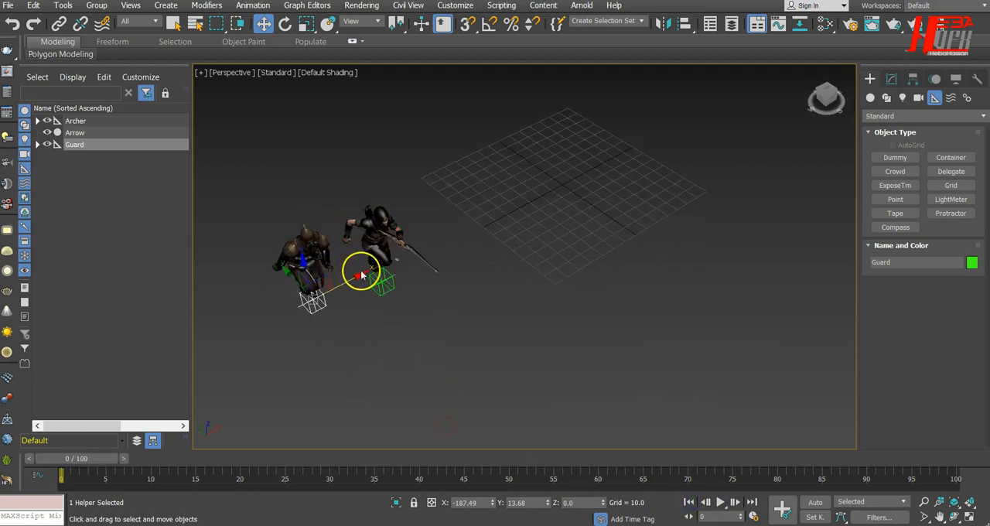
drag(353, 274, 331, 290)
alt+middle_drag(431, 308, 424, 300)
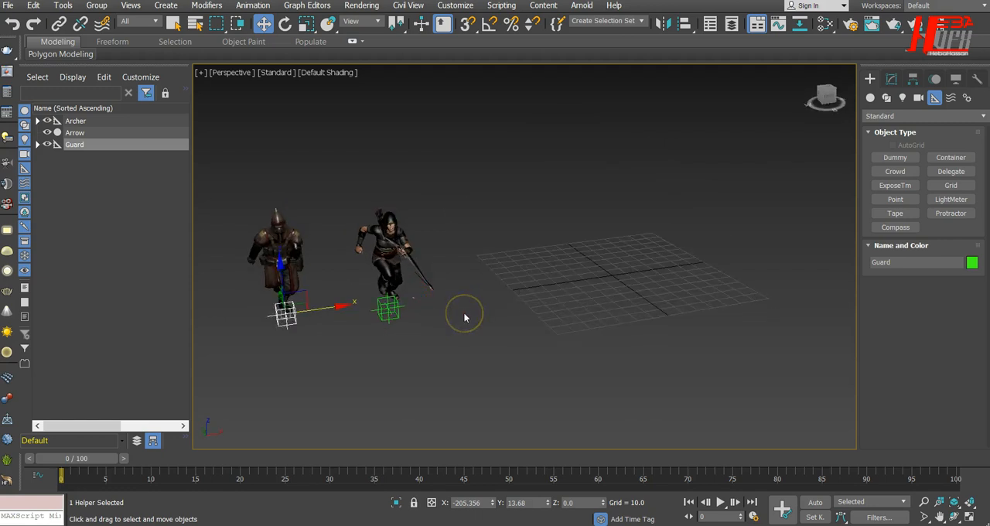
Step: Save the scene under the name Army Creat in the scenes folder
click(70, 43)
click(8, 6)
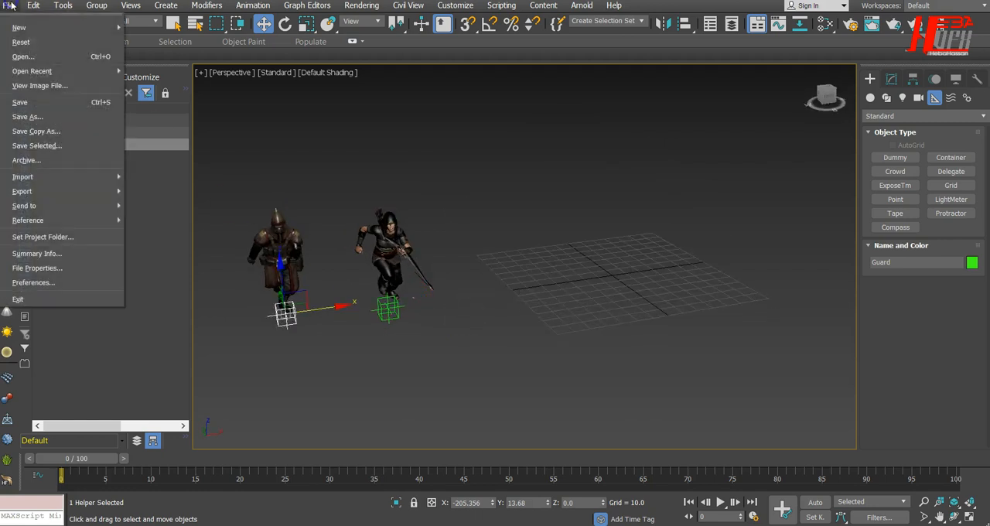
click(33, 114)
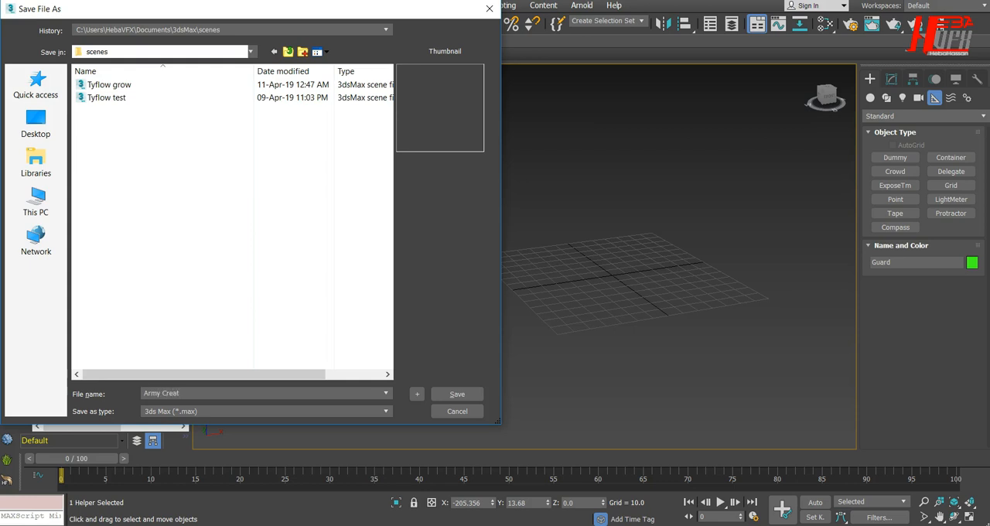
key(Return)
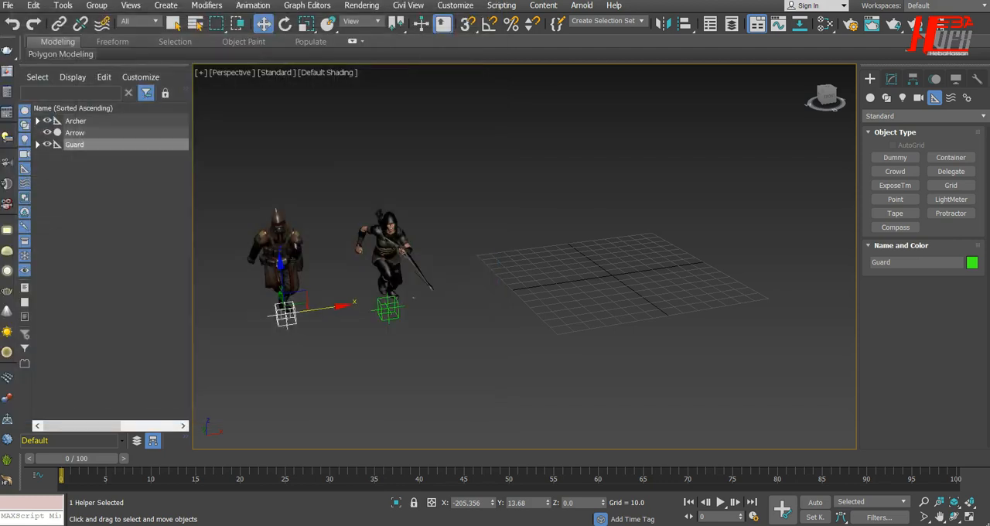
Step: Create two tyFlow tyActor helpers side by side near the grid's edge, away from the characters
click(870, 98)
click(920, 116)
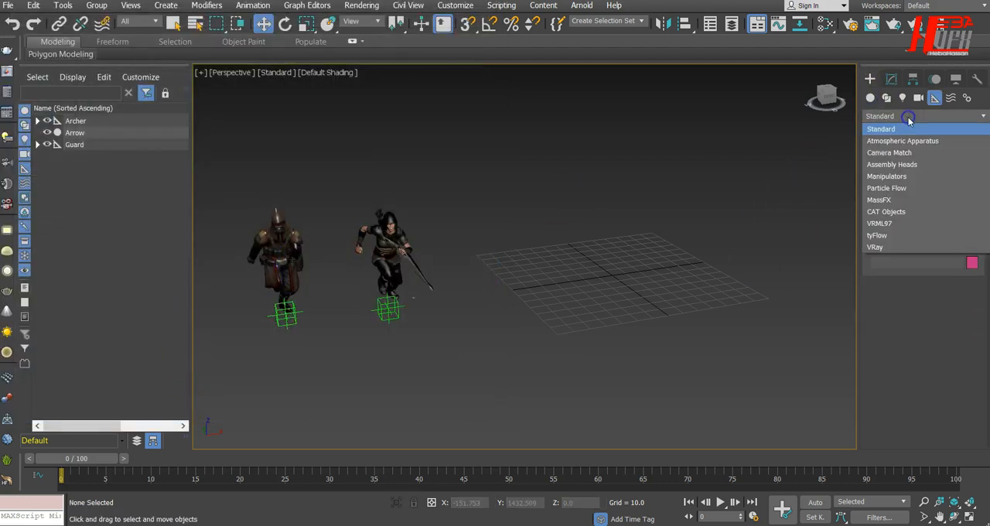
click(903, 233)
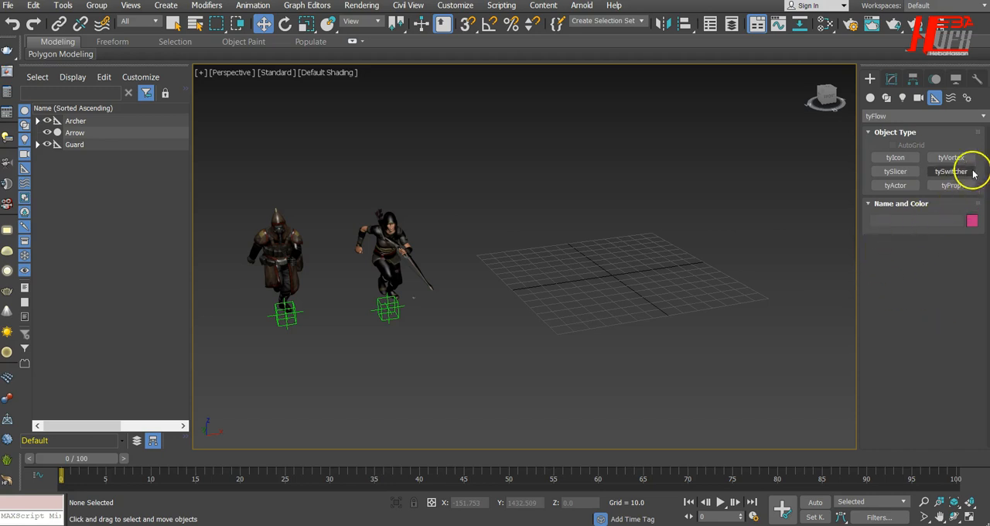
click(894, 186)
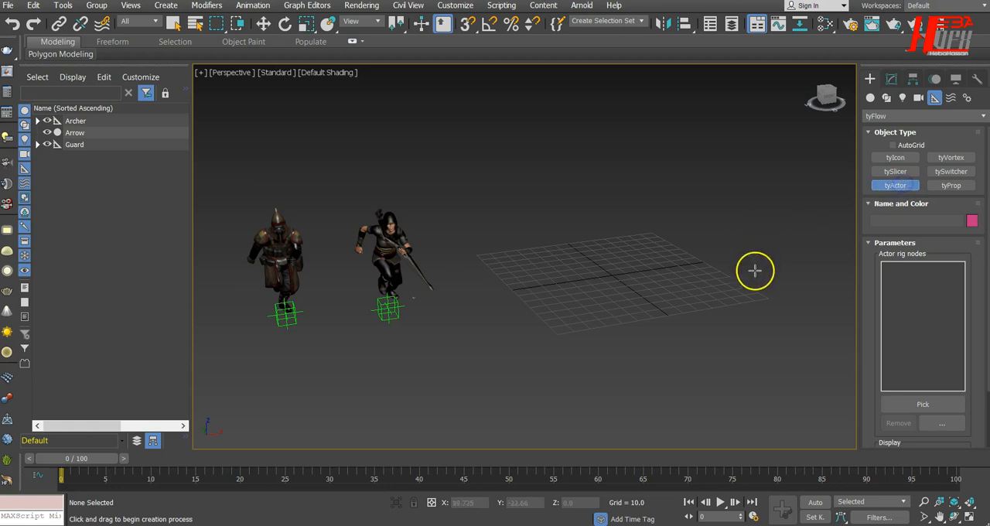
click(710, 253)
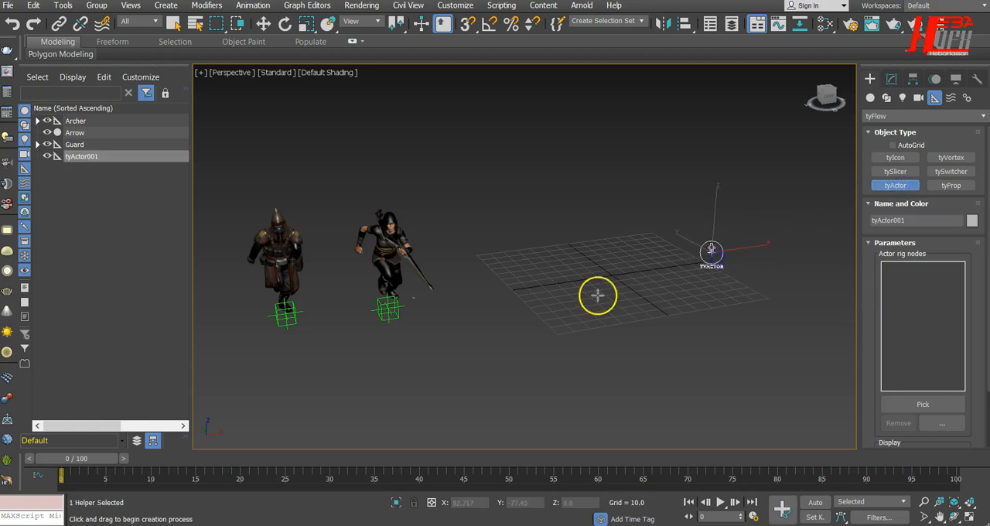
click(767, 264)
drag(781, 278, 773, 272)
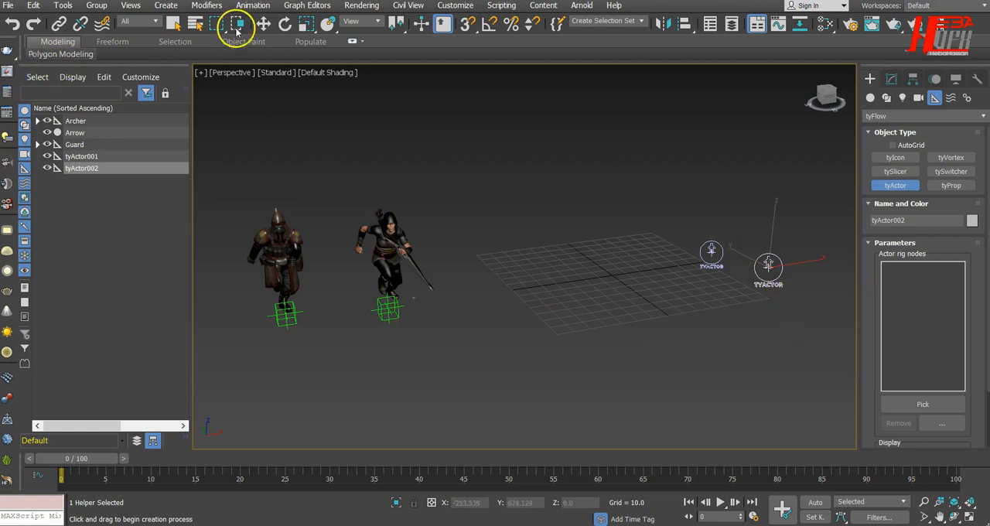
Step: Rename the first tyActor helper to tyActor_Guard
click(264, 23)
click(711, 252)
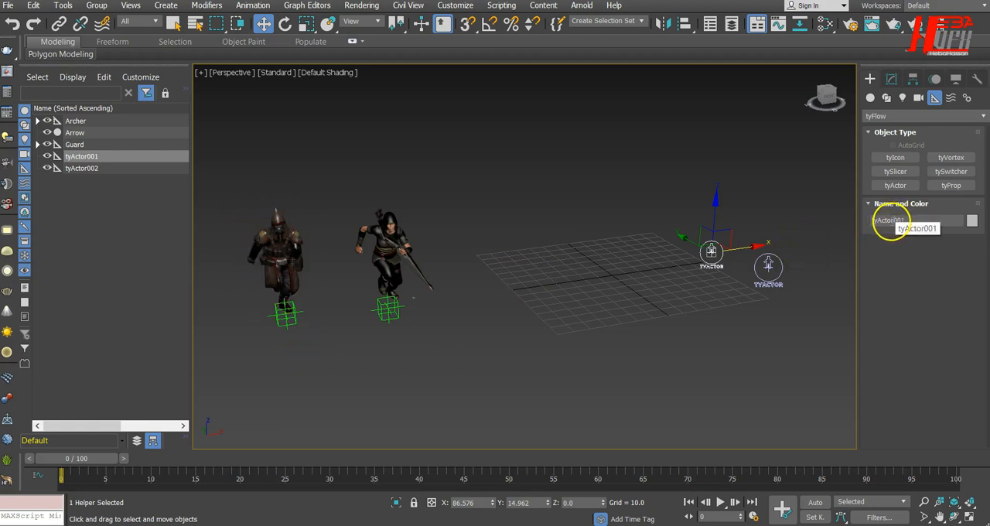
drag(890, 221, 919, 223)
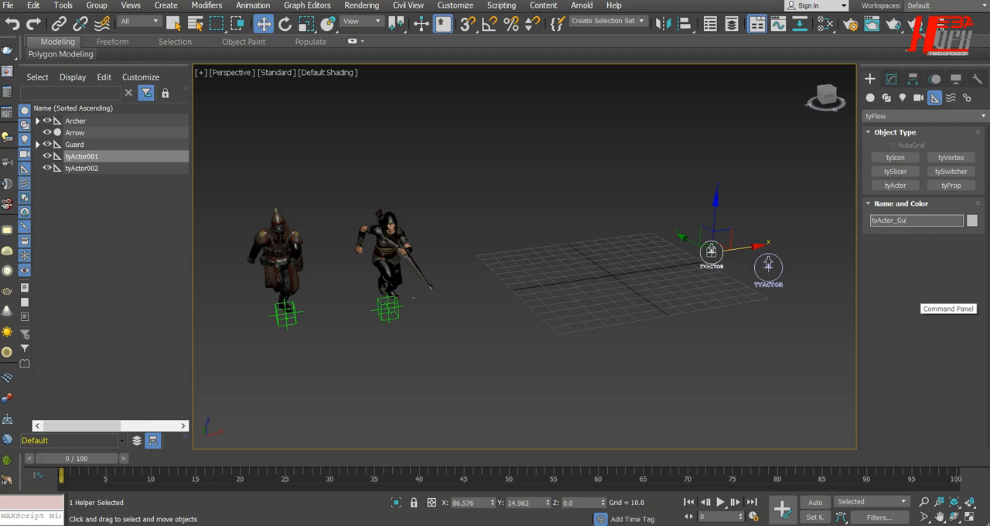
key(Return)
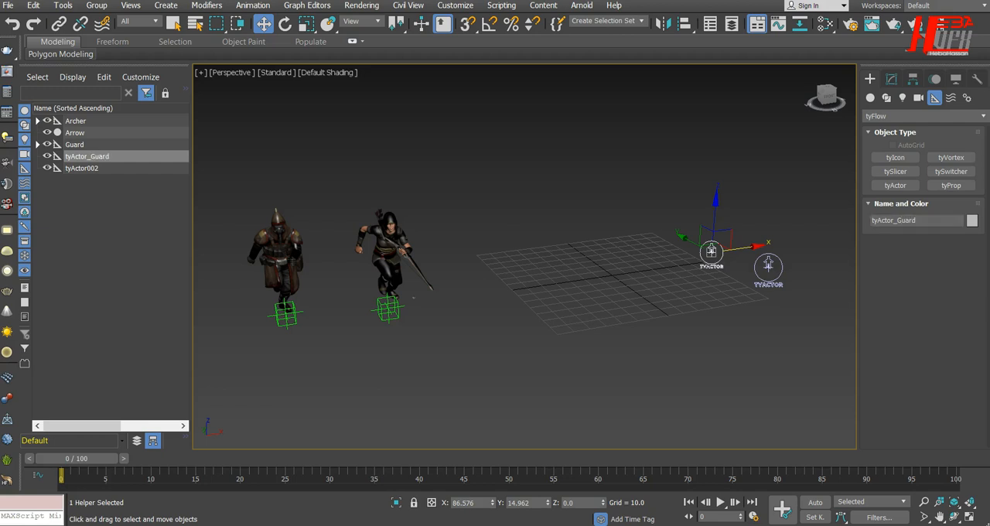
Step: Add the Mesh from the Guard hierarchy to the actor rig nodes of tyActor_Guard
click(893, 79)
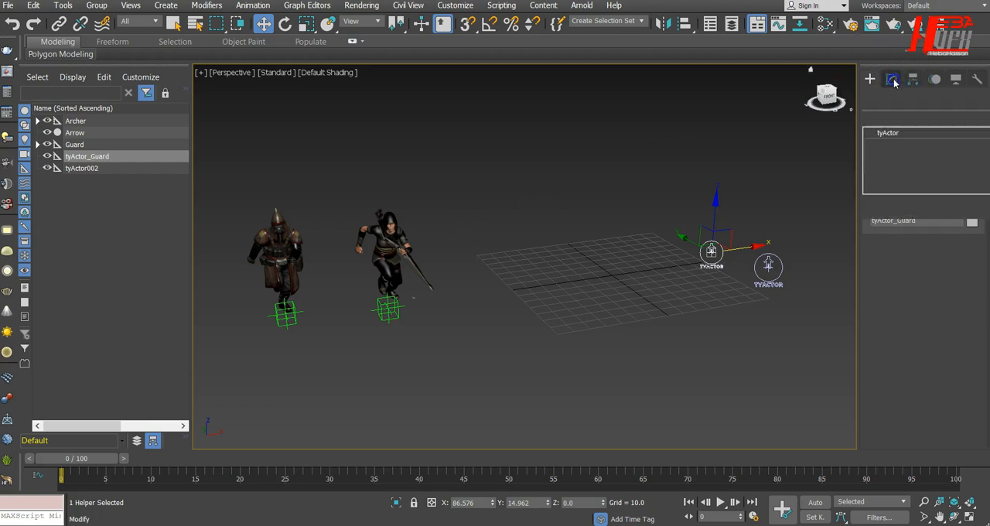
click(931, 135)
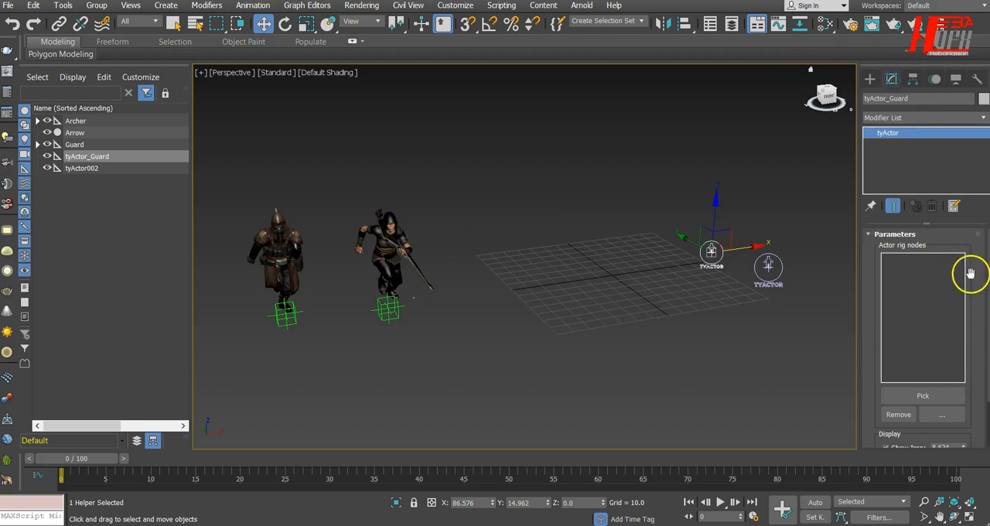
drag(963, 271, 968, 229)
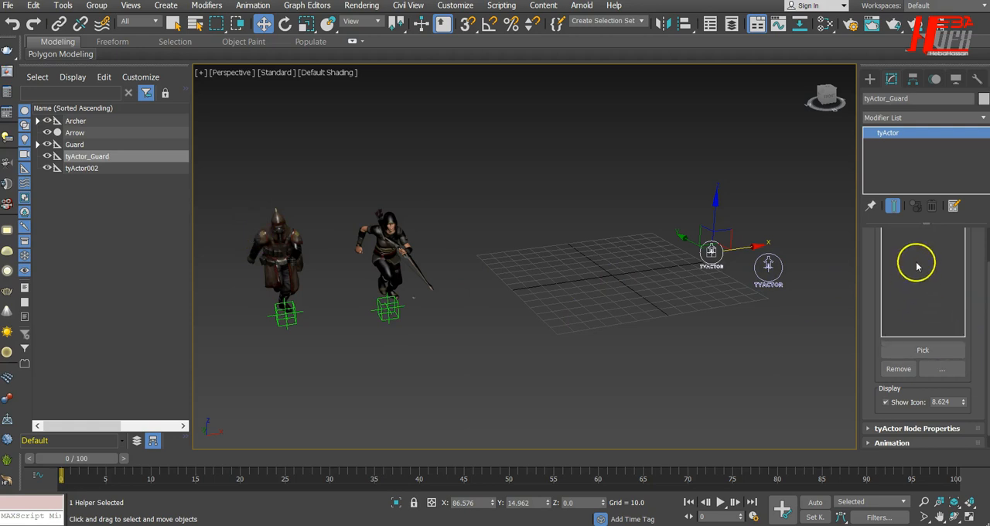
drag(974, 301, 972, 371)
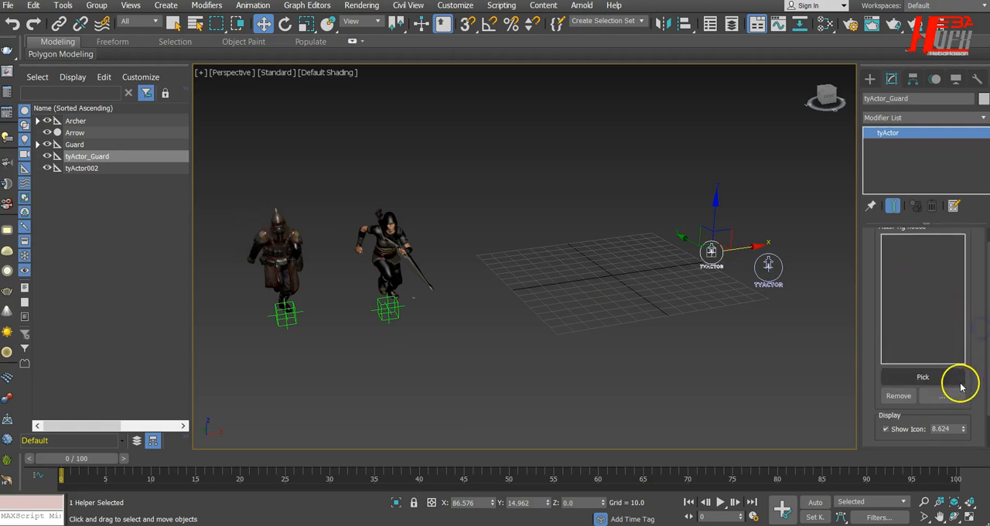
click(957, 378)
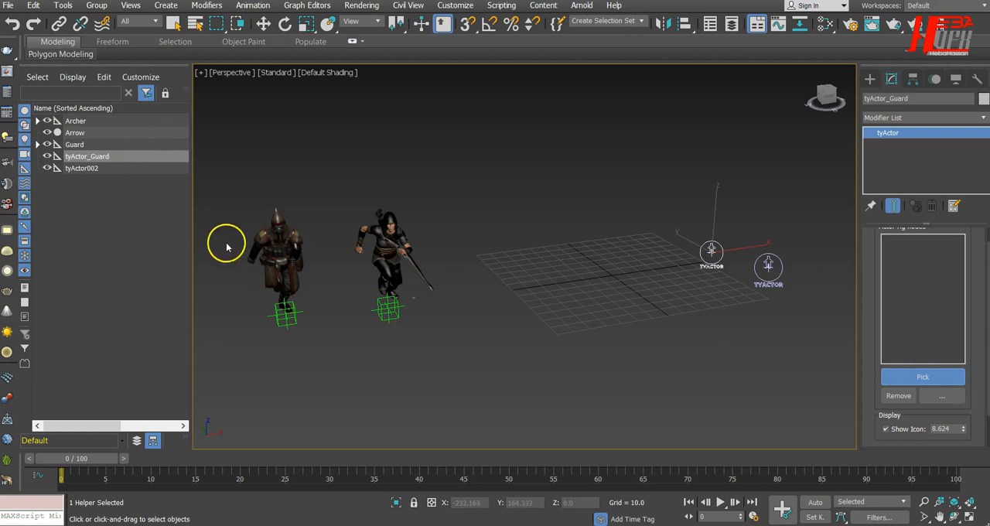
click(58, 145)
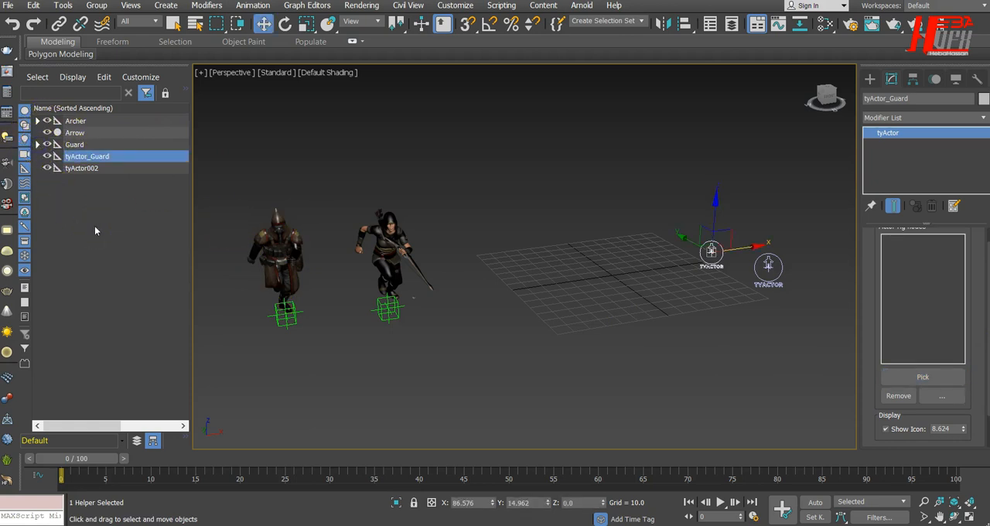
click(38, 145)
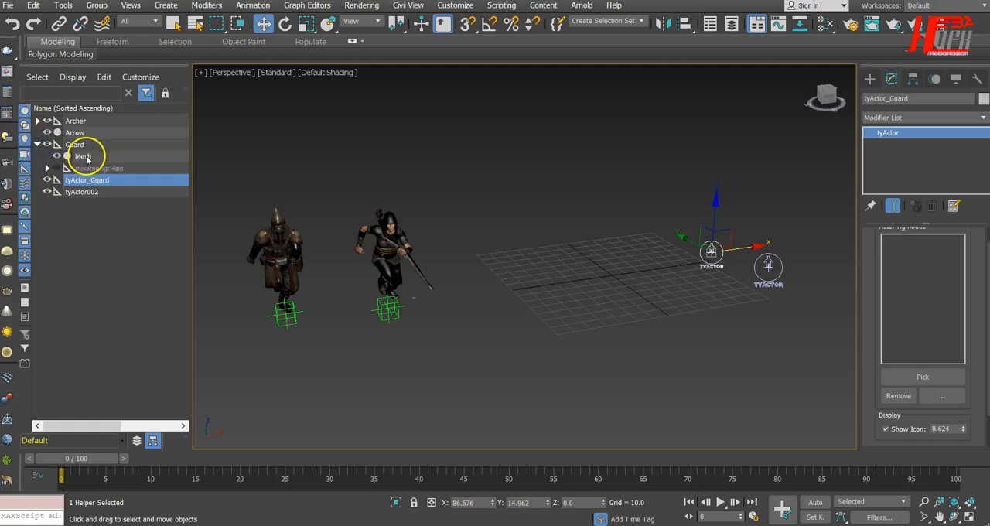
click(919, 375)
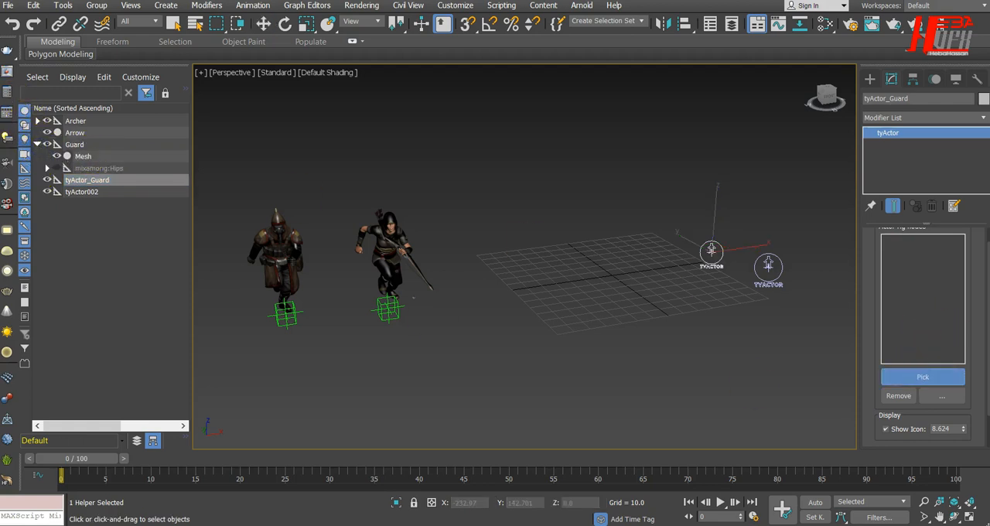
click(81, 157)
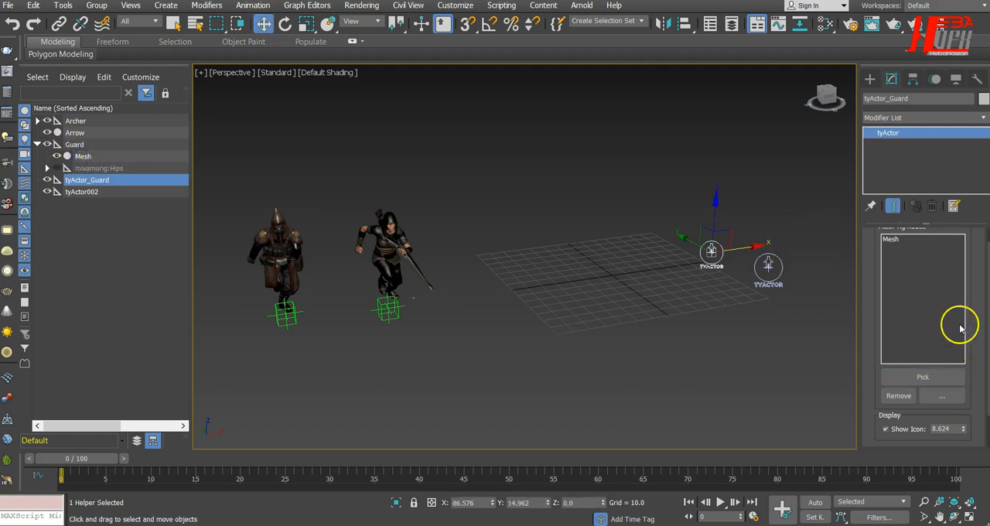
drag(972, 316, 978, 380)
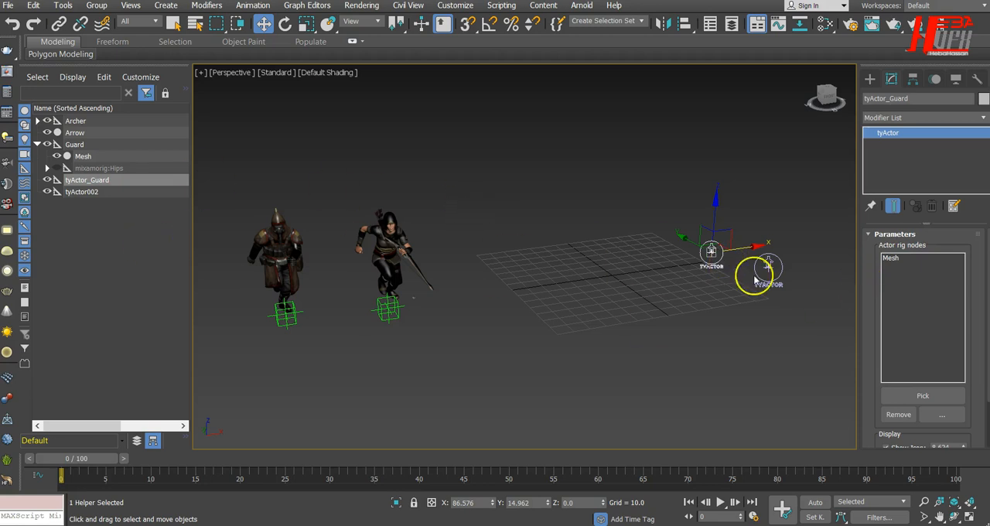
drag(973, 374, 968, 295)
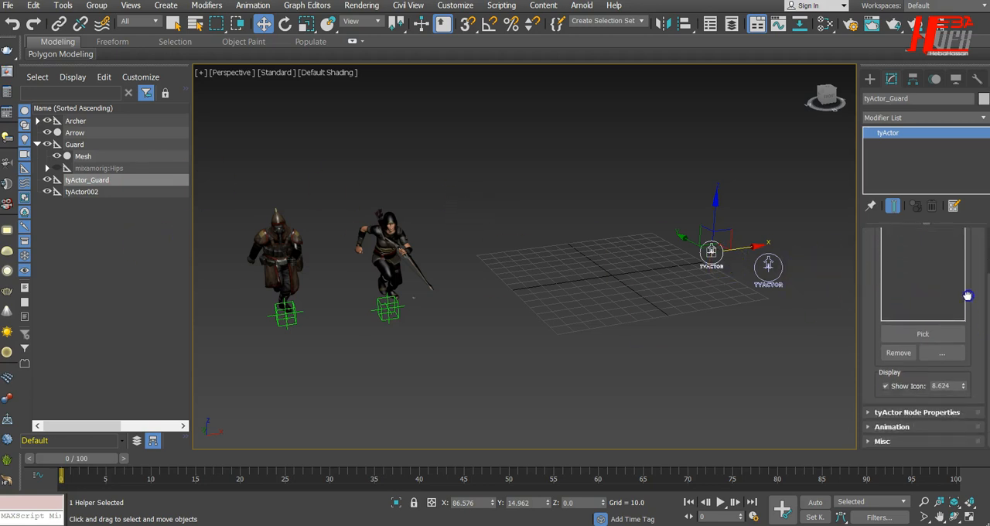
Step: Add an animation sequence to tyActor_Guard and set its end frame to 42
click(907, 413)
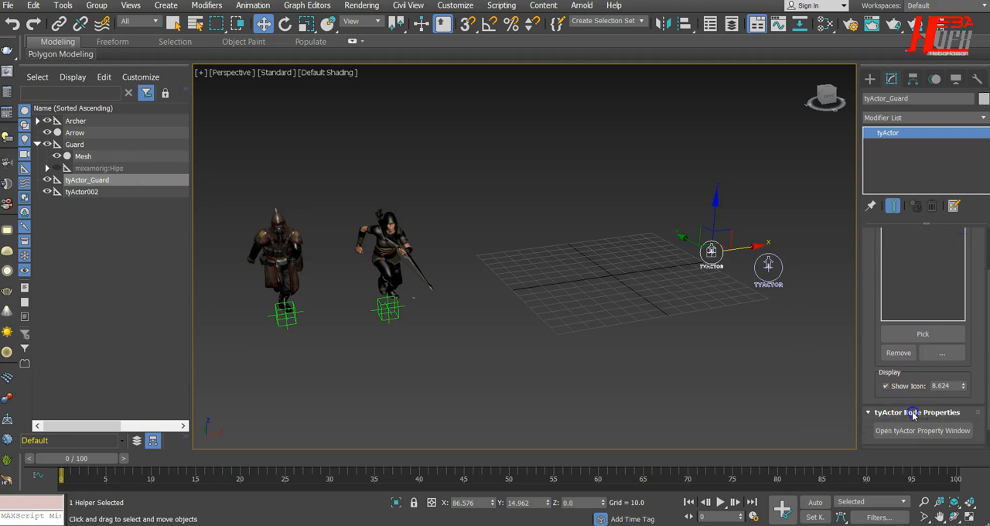
drag(972, 347, 967, 250)
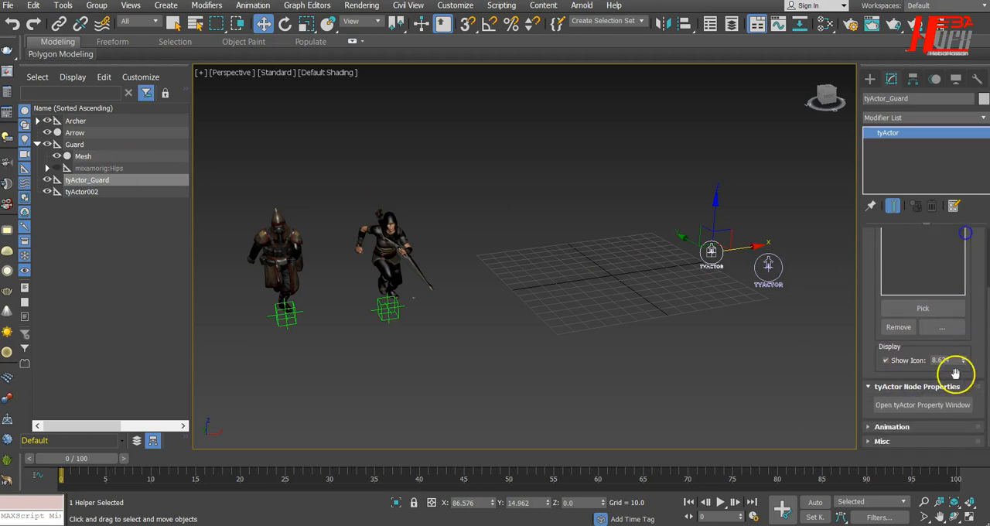
click(908, 427)
scroll(905, 347, up, 1)
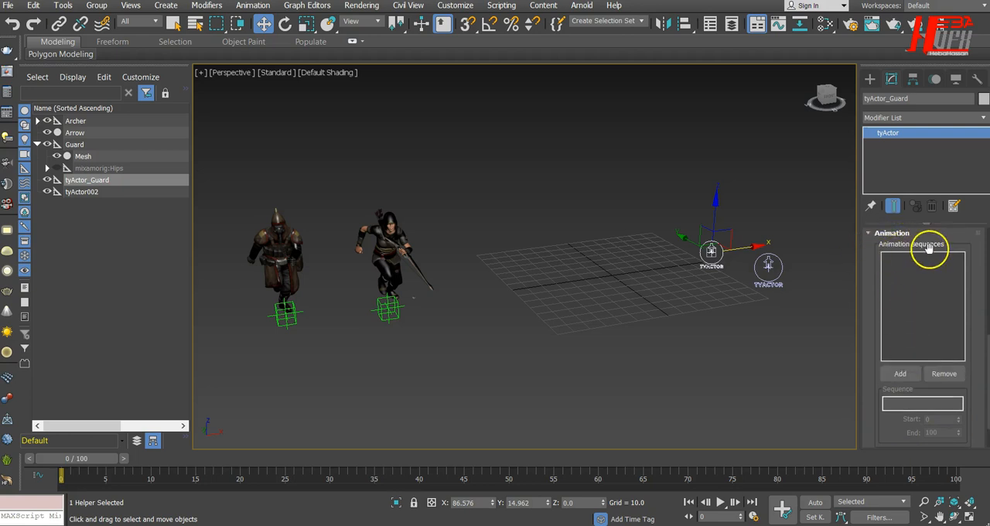
click(895, 375)
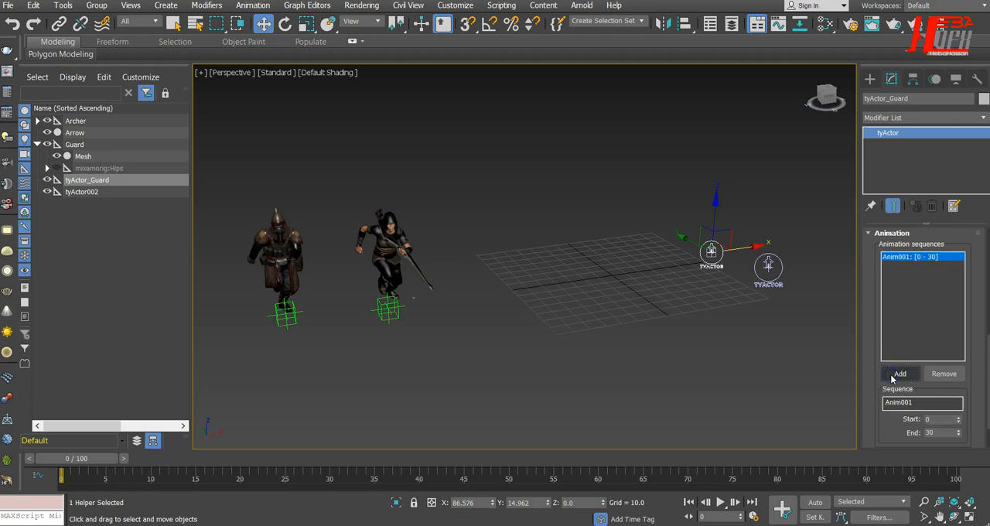
drag(968, 369, 971, 315)
click(923, 355)
double_click(923, 355)
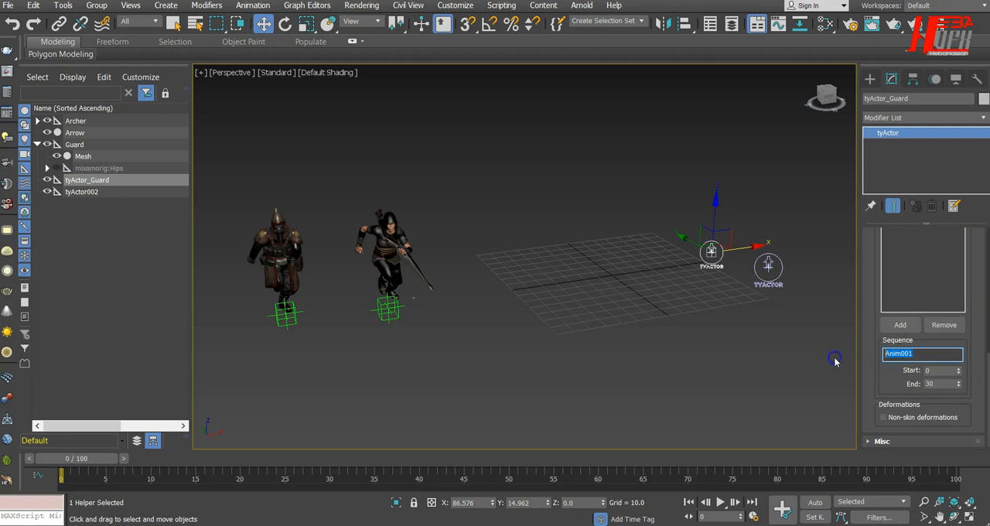
drag(940, 371, 869, 375)
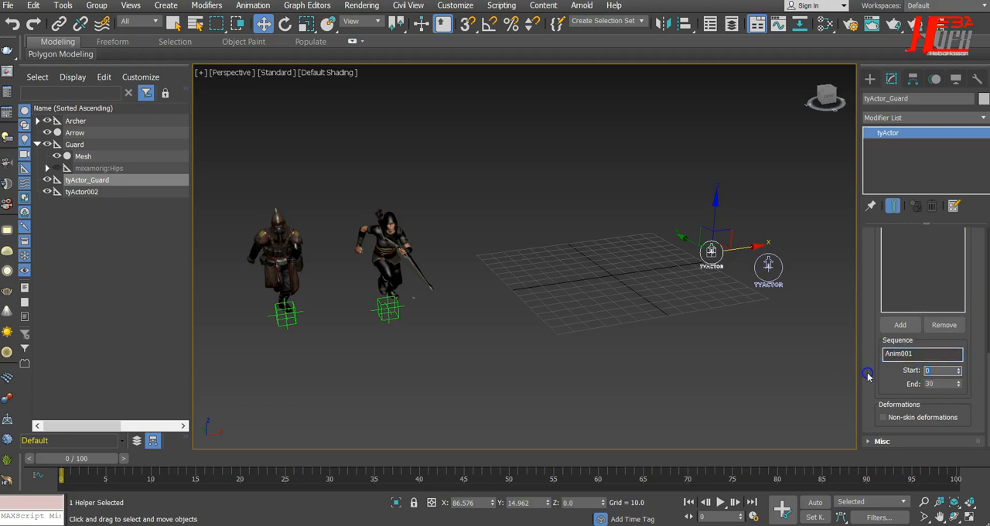
drag(937, 384, 902, 384)
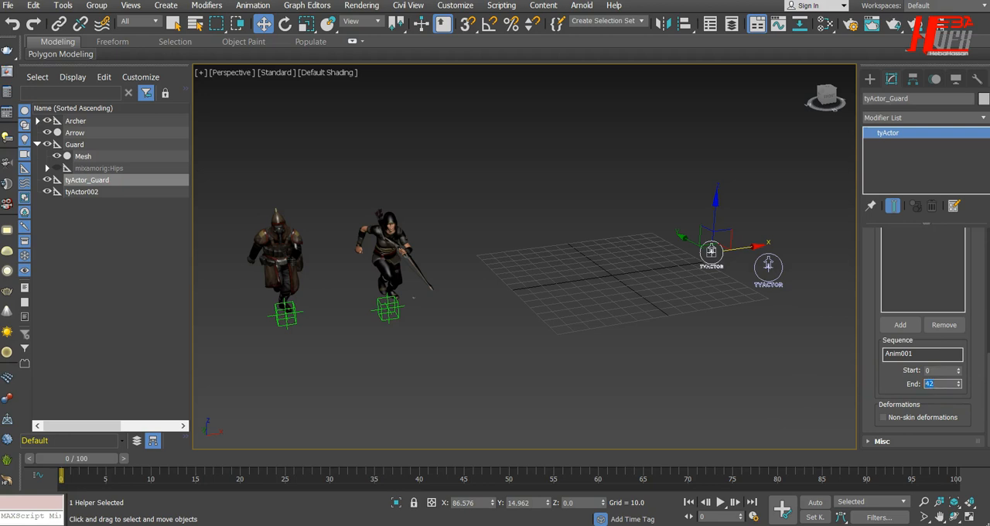
Step: Rename the animation sequence of tyActor_Guard to Guard_Running
double_click(885, 353)
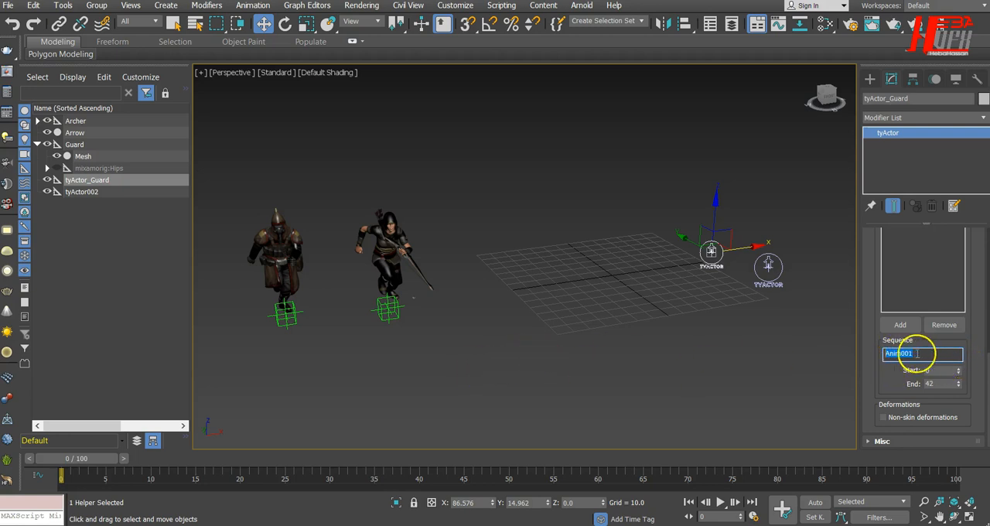
text(Guard_)
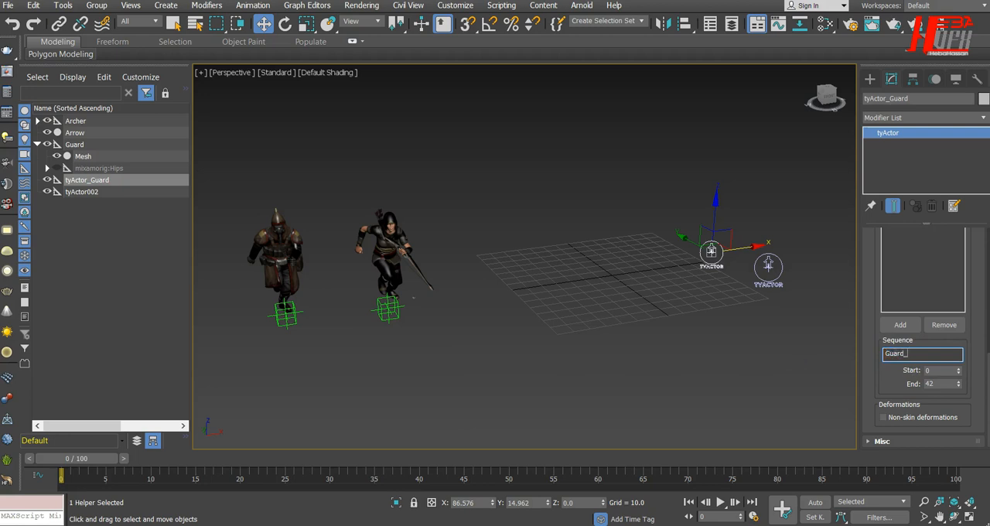
text(Running)
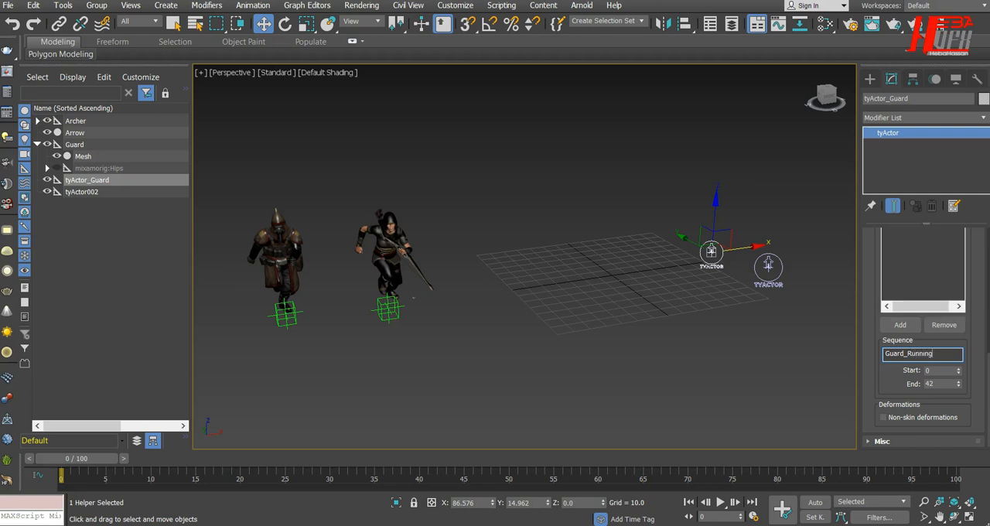
drag(877, 375, 878, 424)
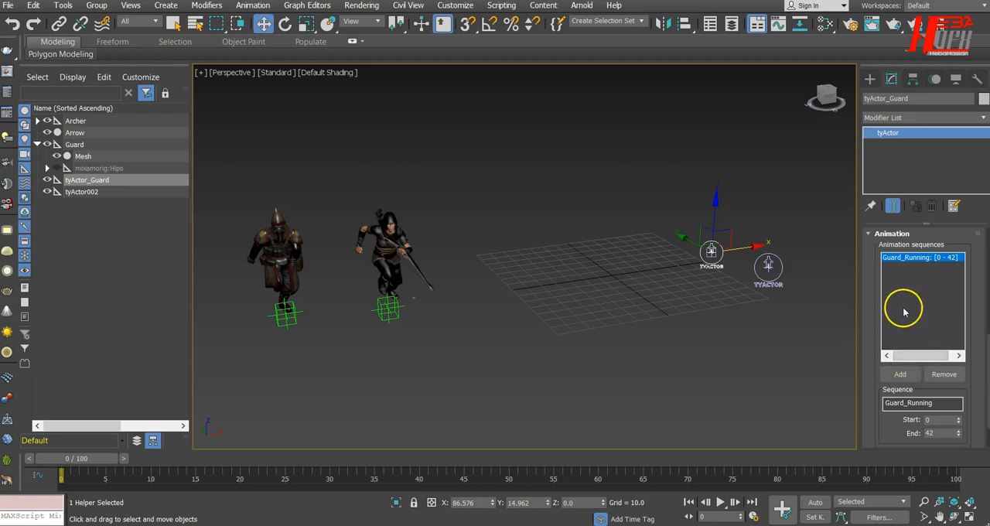
double_click(937, 402)
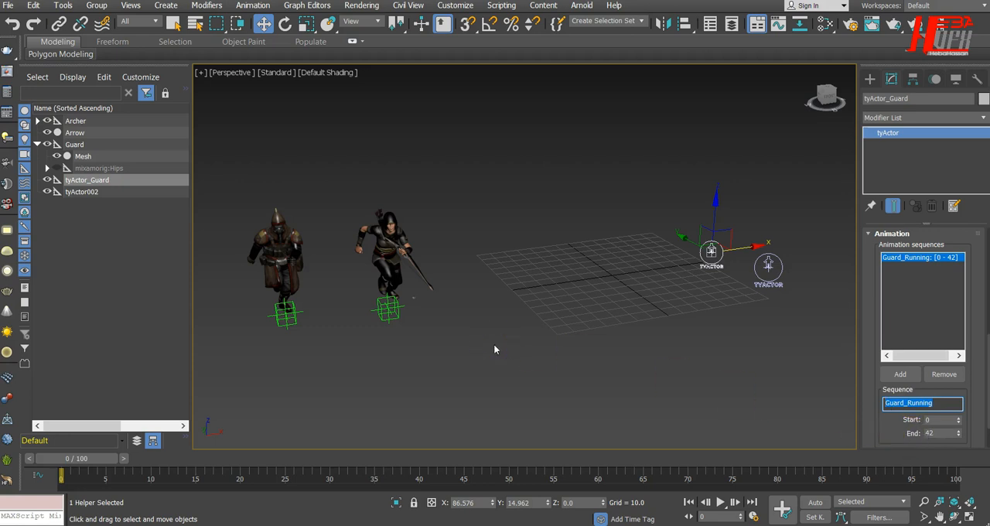
drag(869, 329, 873, 525)
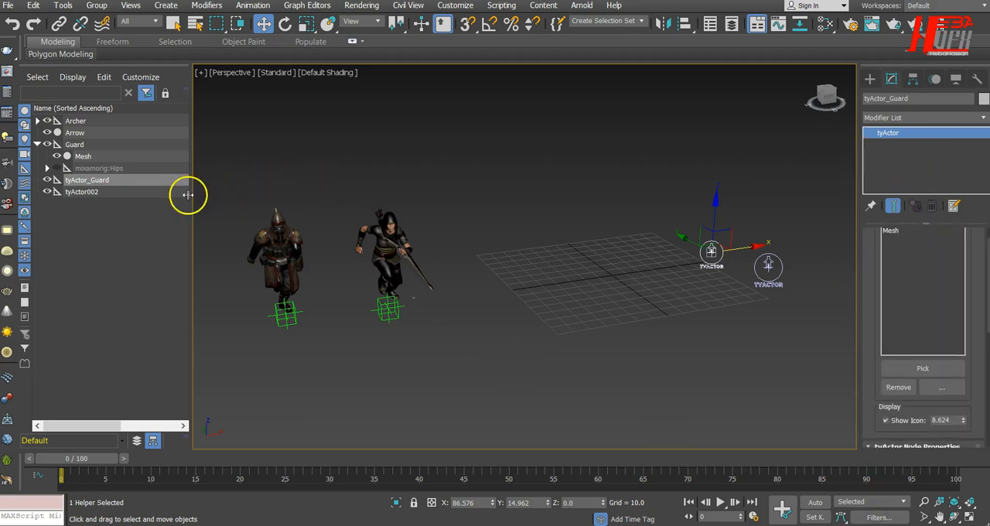
Step: Collapse the Guard hierarchy and rename the second tyActor helper to tyActor_Arch
click(38, 145)
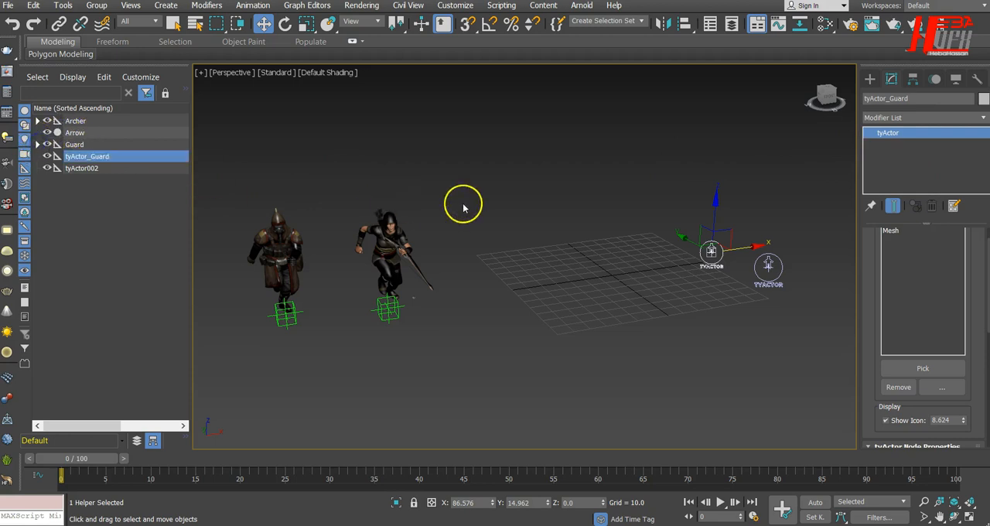
click(778, 272)
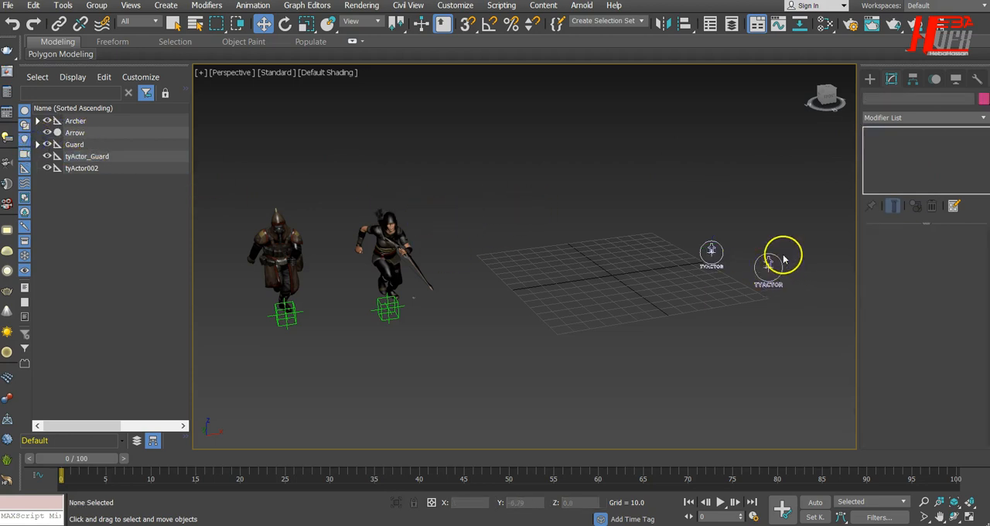
click(779, 270)
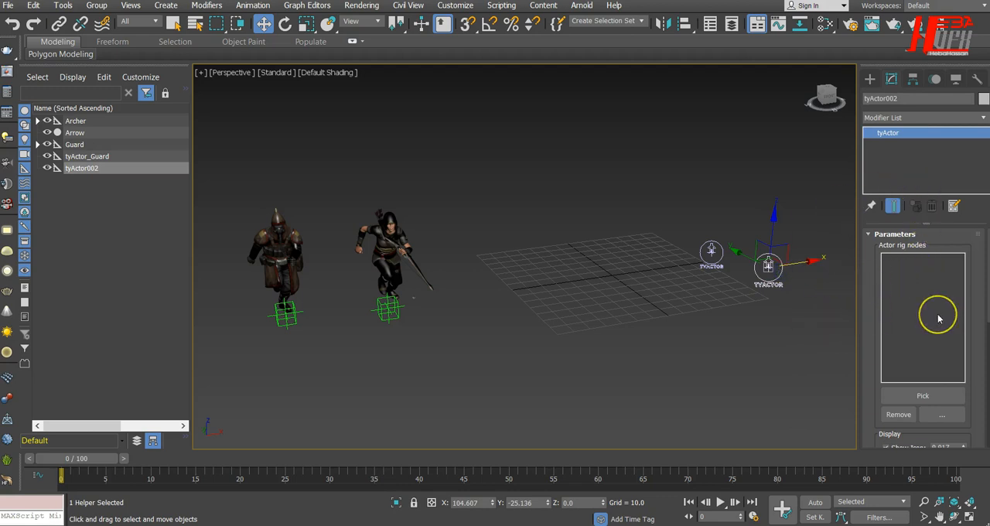
drag(975, 326, 965, 394)
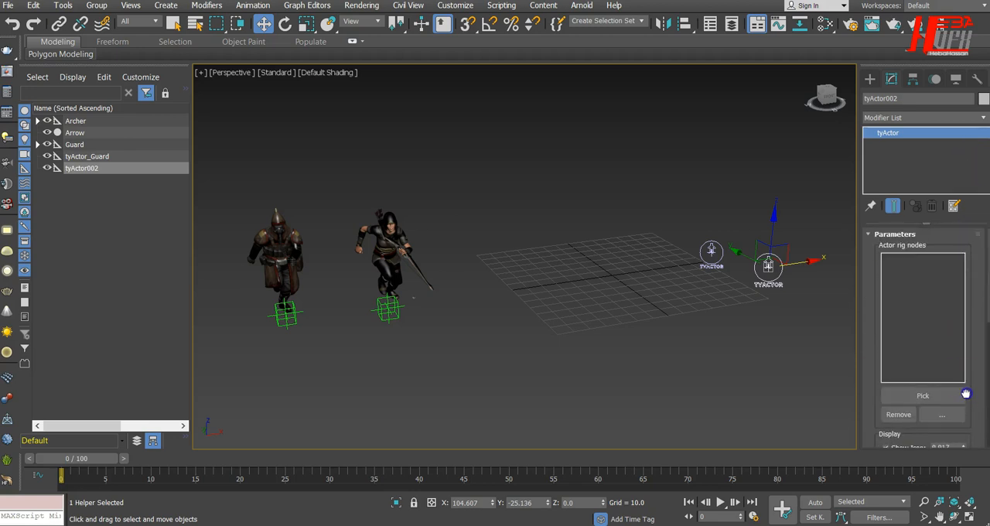
click(869, 80)
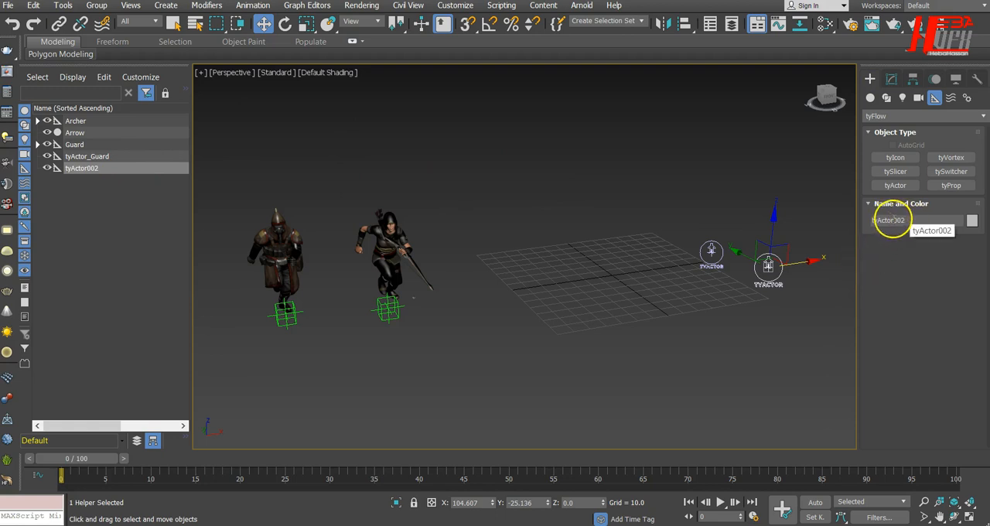
drag(893, 220, 942, 225)
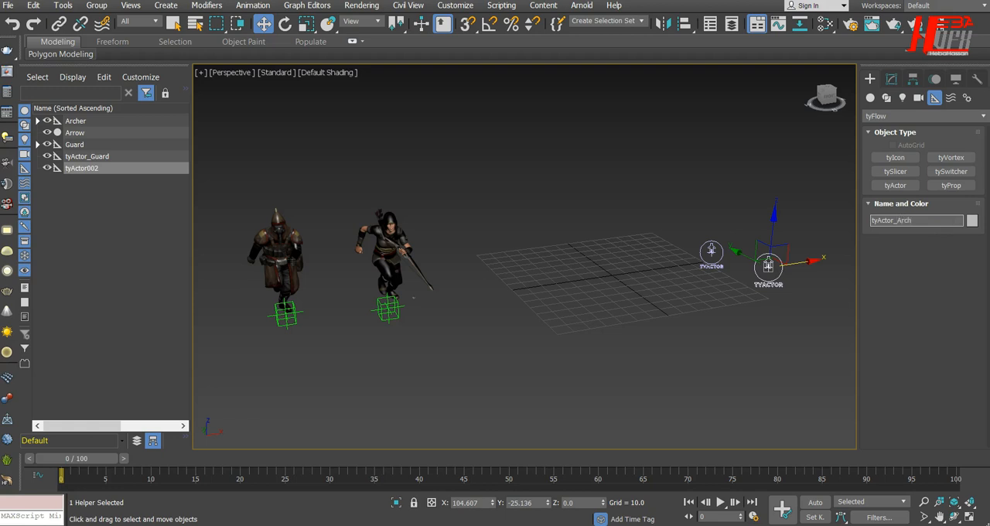
text(_Archi)
key(BackSpace)
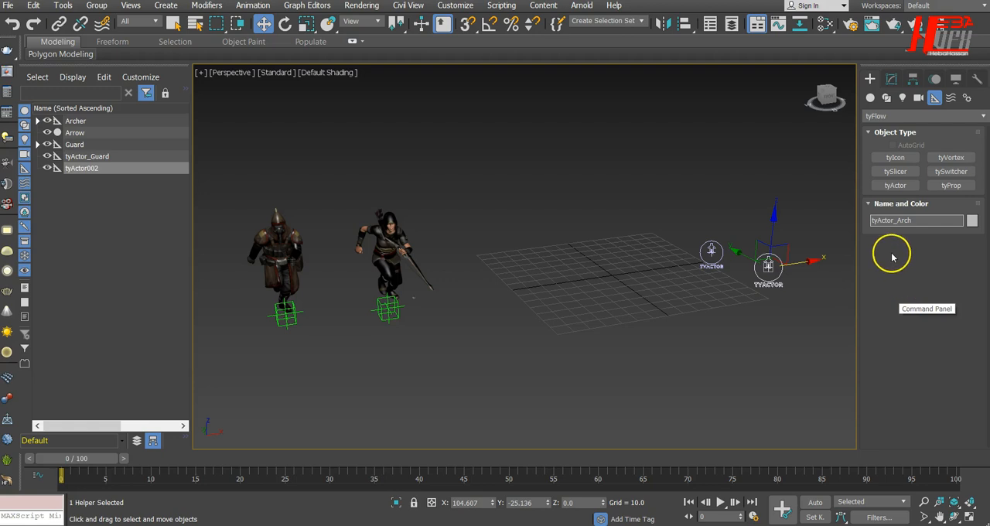
click(891, 80)
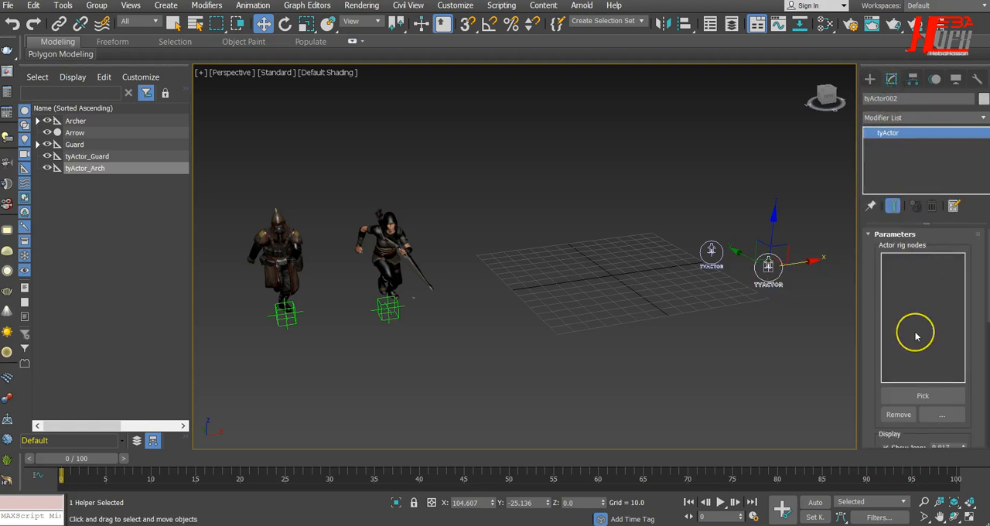
click(870, 79)
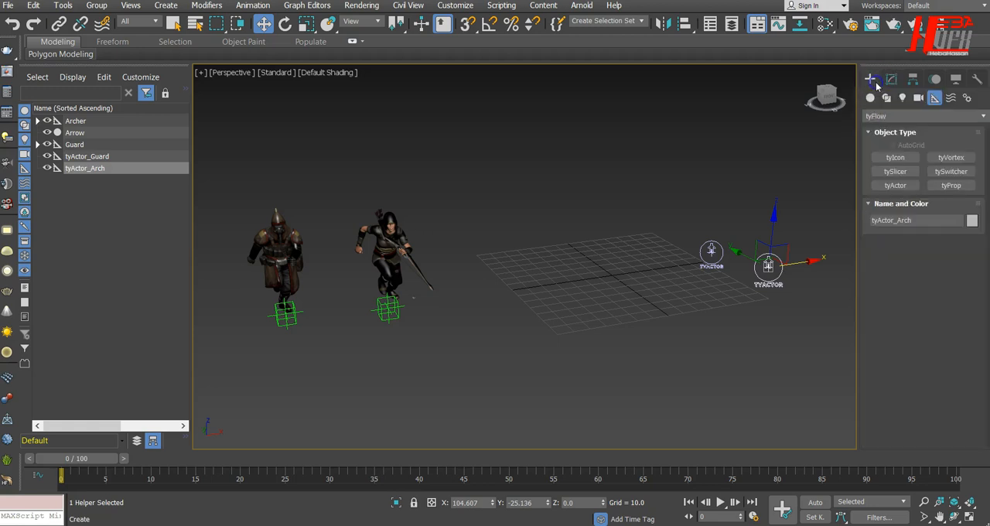
click(891, 80)
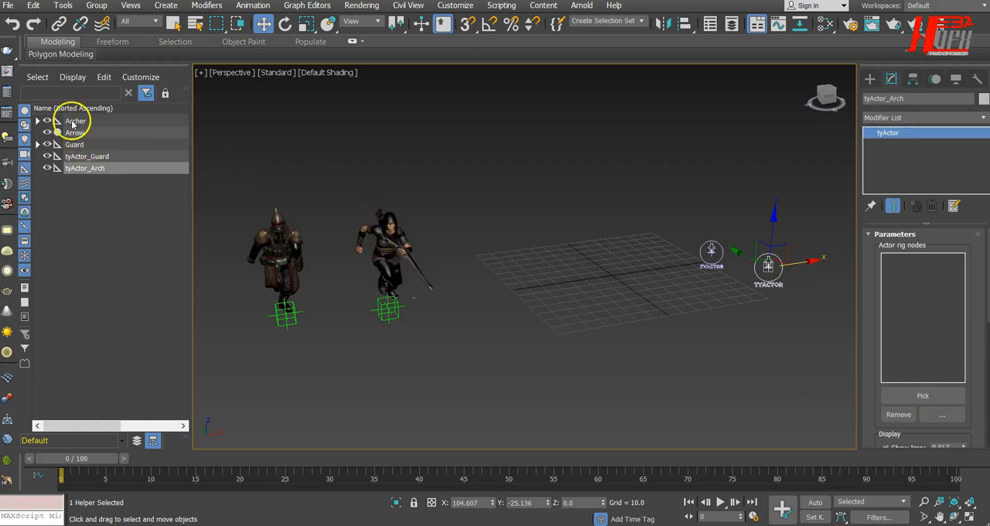
click(37, 121)
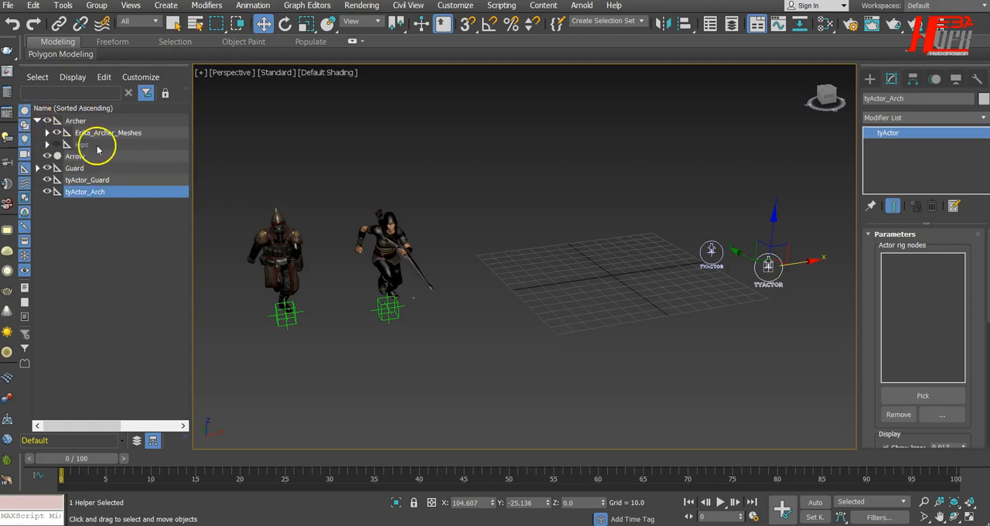
click(47, 133)
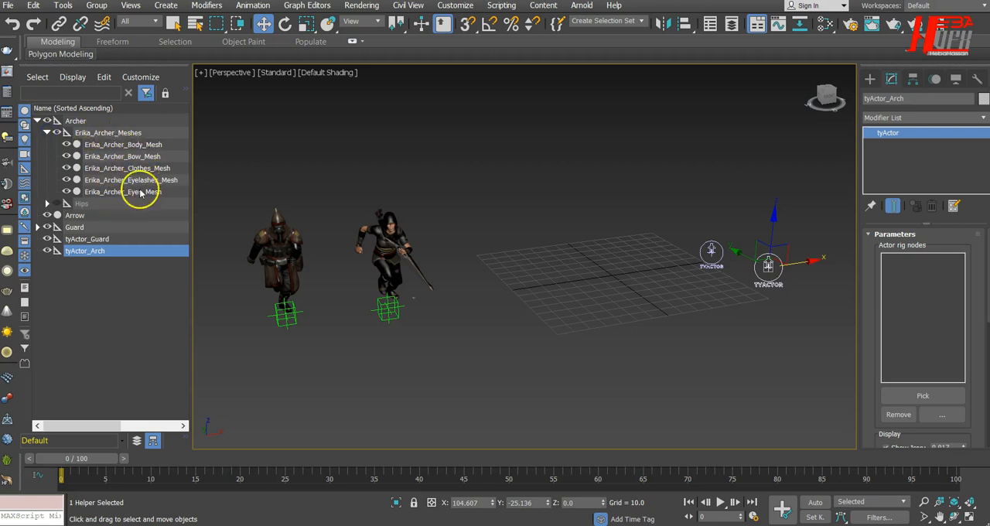
click(936, 396)
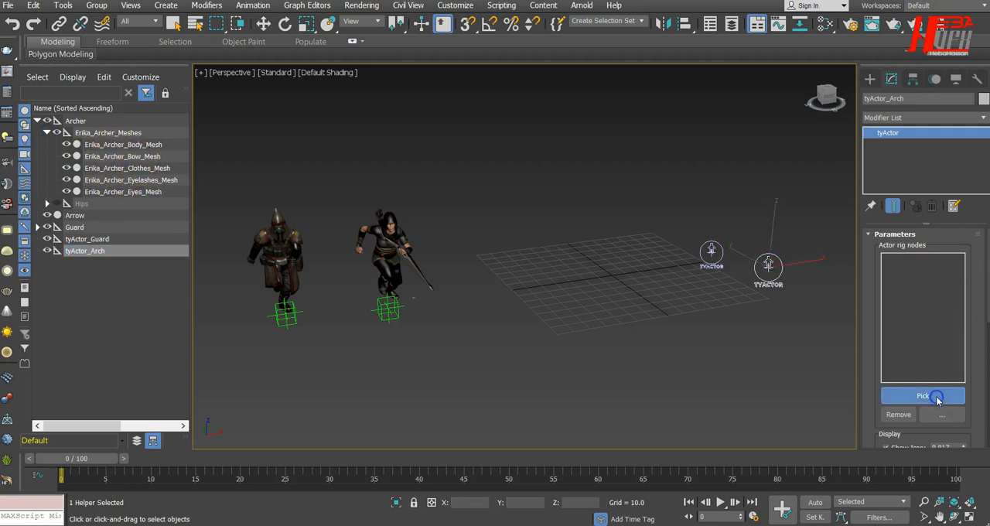
click(196, 26)
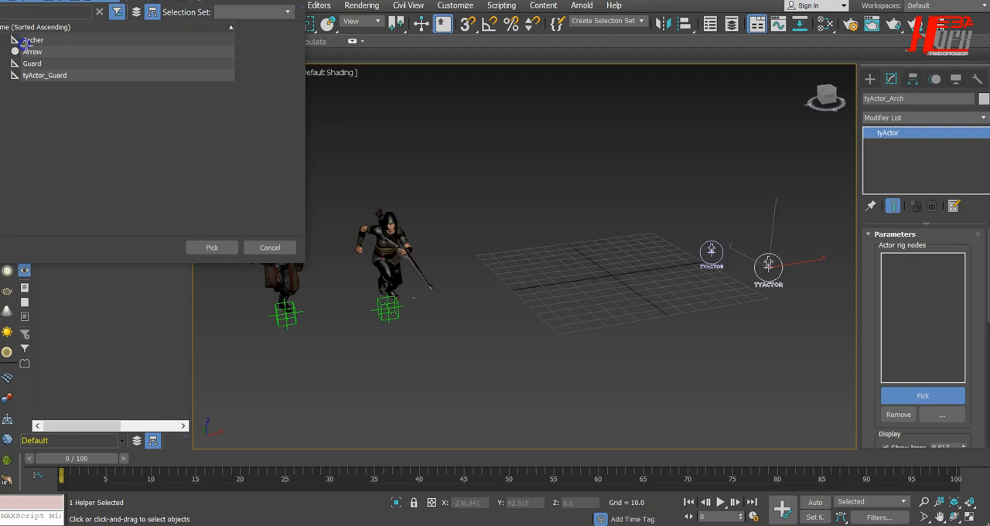
click(269, 247)
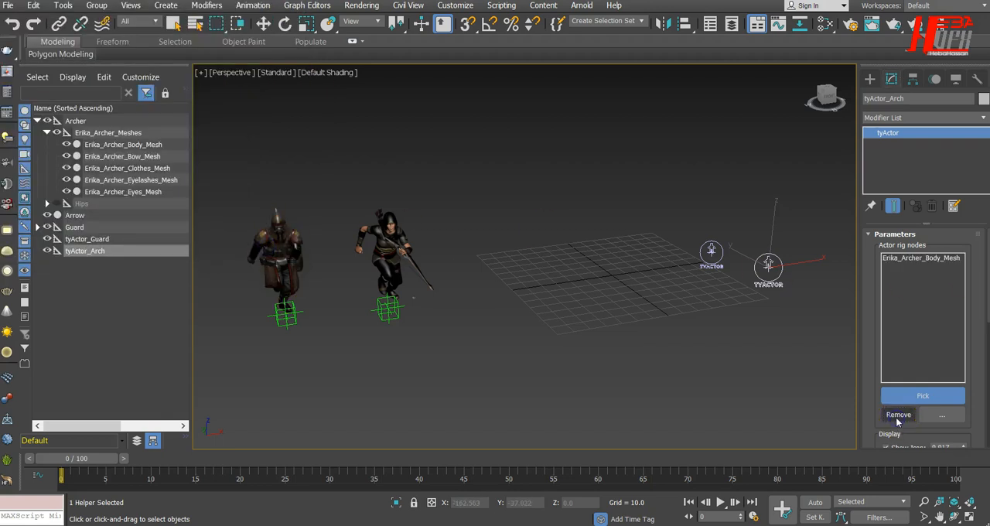
click(914, 257)
click(906, 417)
Step: Add the archer's Body, Bow, Clothes, Eyelashes and Eyes meshes to the actor rig nodes of tyActor_Arch
click(916, 398)
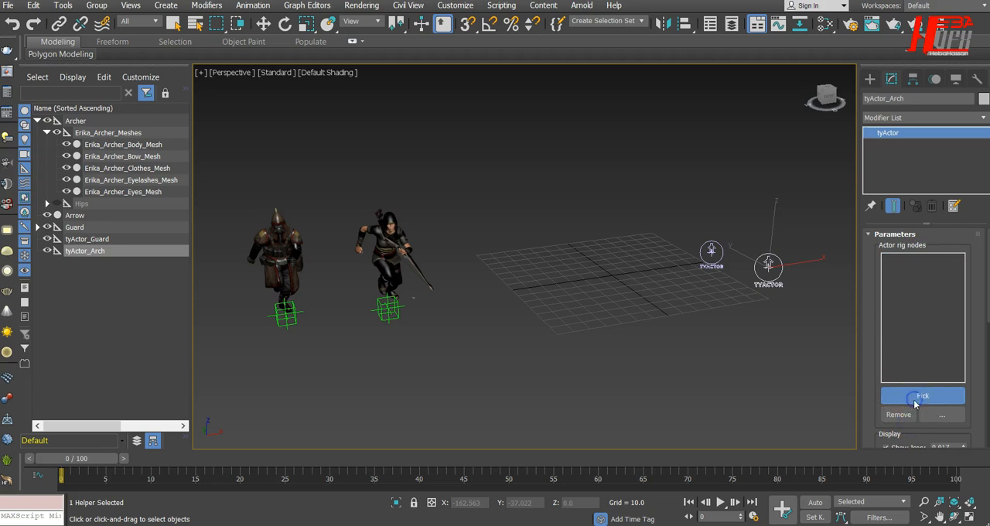
click(196, 23)
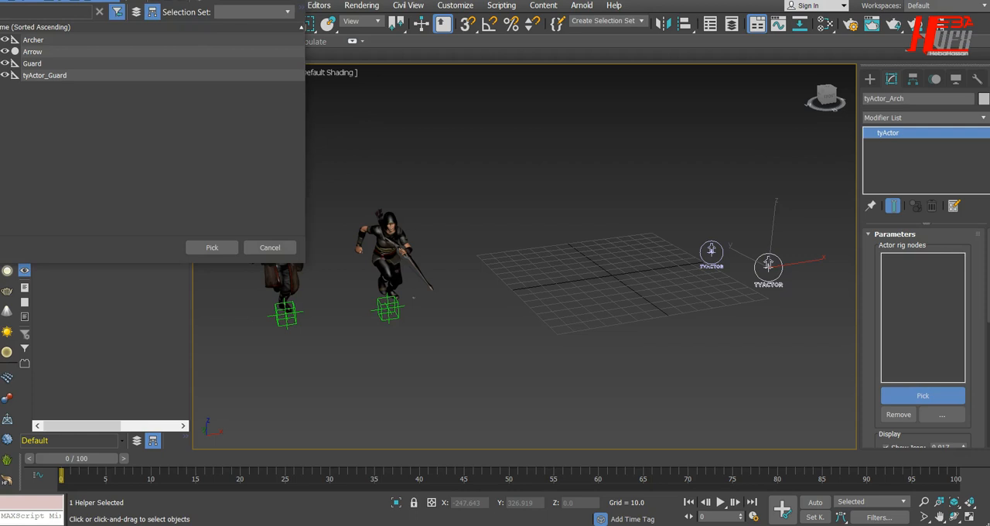
click(0, 39)
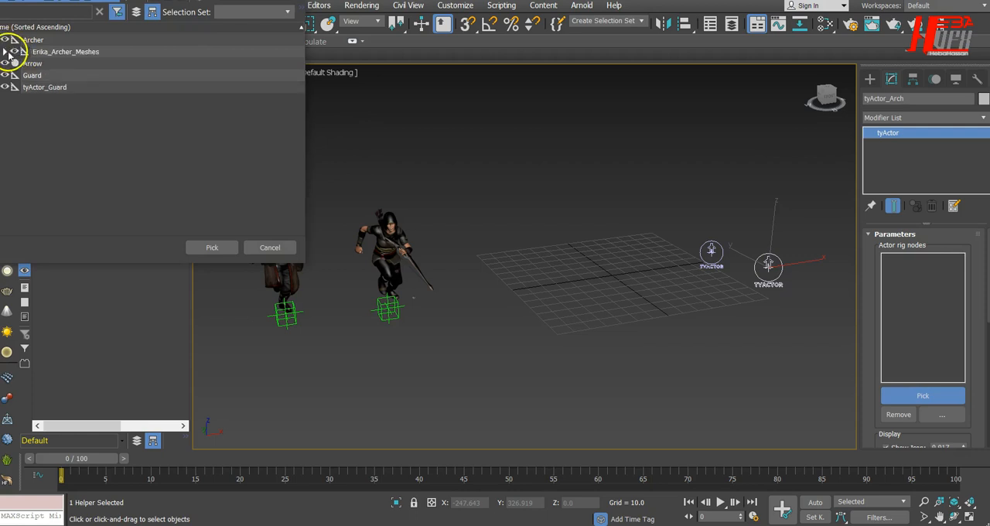
click(5, 52)
click(84, 62)
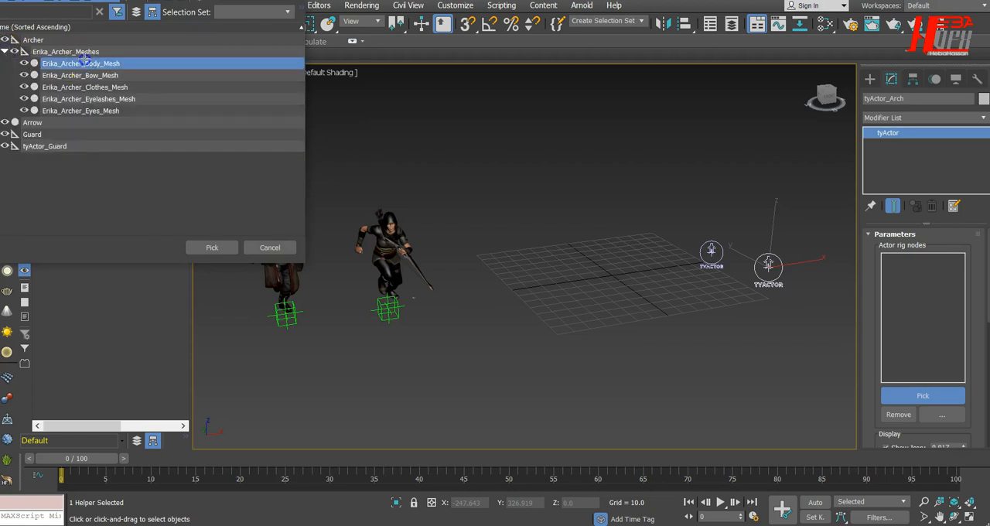
shift+click(117, 112)
click(213, 247)
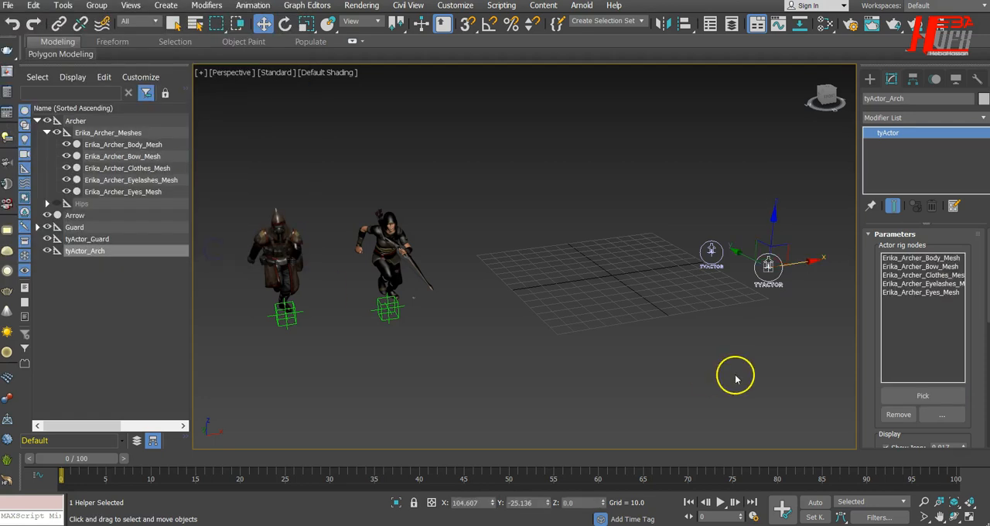
Step: Add an animation sequence to tyActor_Arch and set its end frame to 42
drag(967, 353, 954, 125)
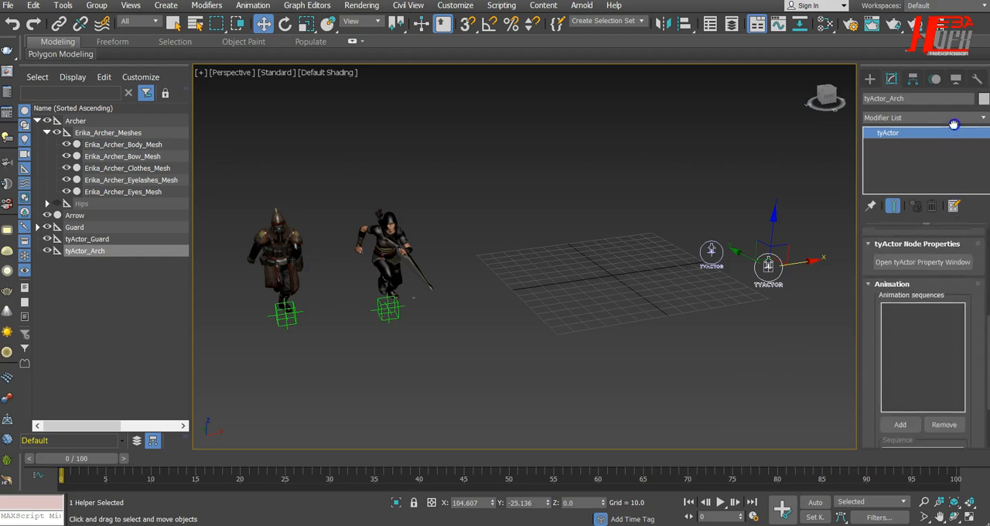
click(901, 425)
drag(902, 362, 964, 283)
drag(945, 399, 877, 402)
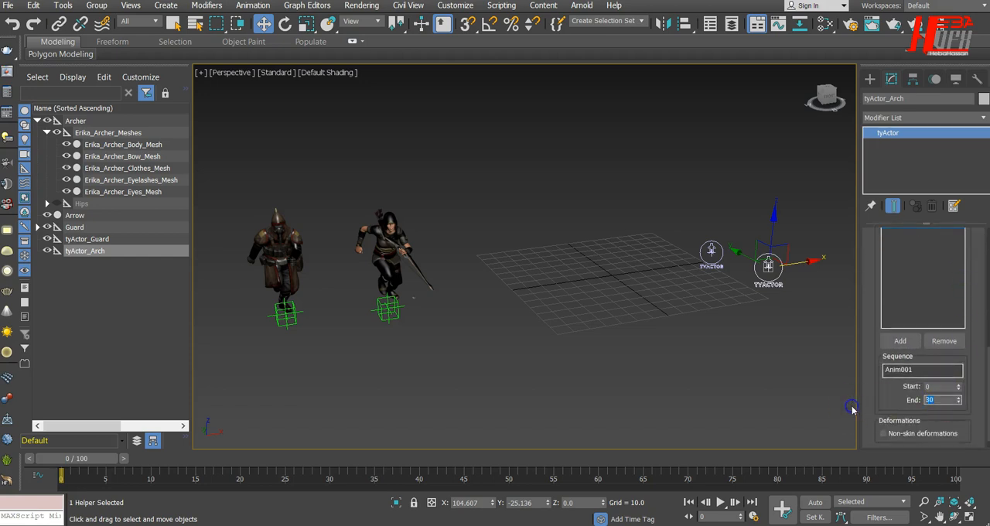
text(42)
Step: Rename the animation sequence of tyActor_Arch to Arch_Running
double_click(890, 372)
text(ng)
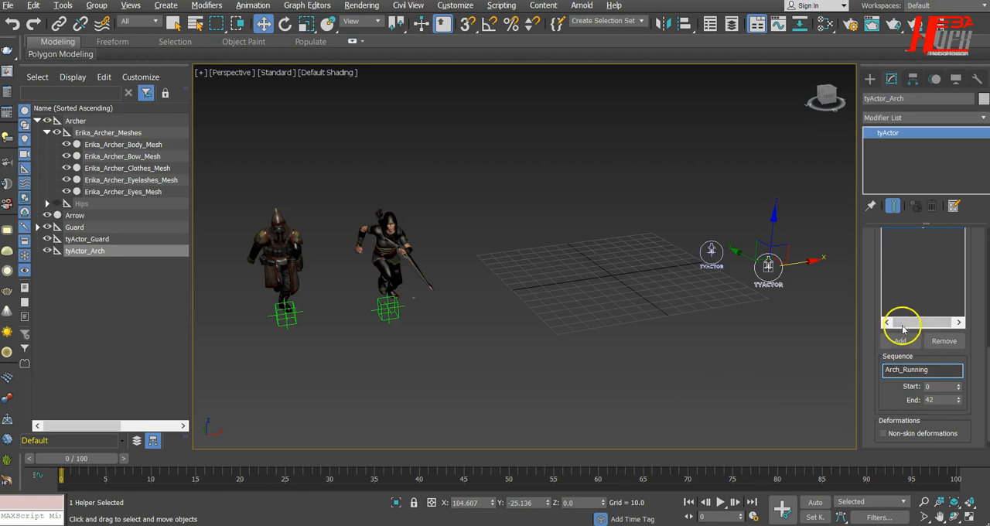
mouse_move(971, 303)
mouse_down()
mouse_move(972, 397)
mouse_move(972, 286)
mouse_up()
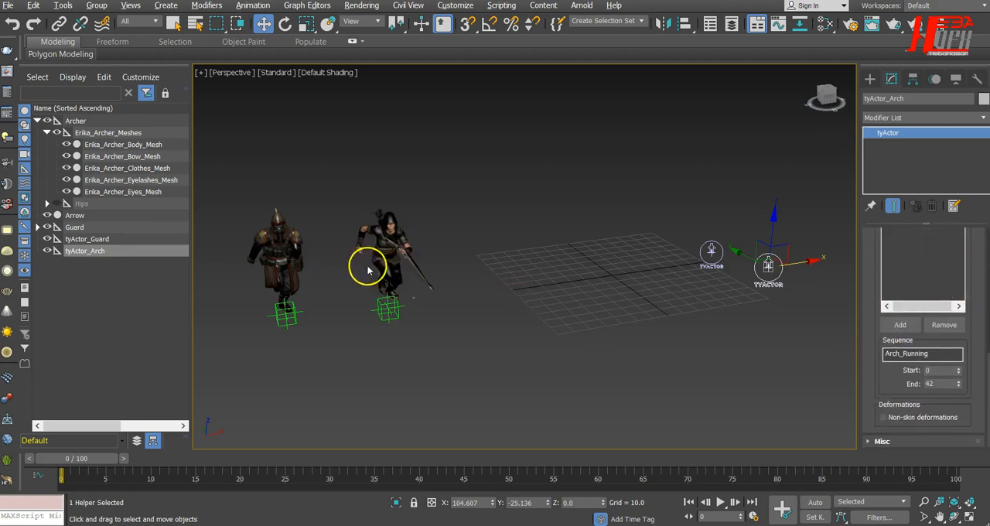
drag(971, 227, 972, 433)
Step: Create a tyFlow object at the far corner of the grid beside the tyActor helpers and collapse the Archer hierarchy
click(870, 78)
click(869, 98)
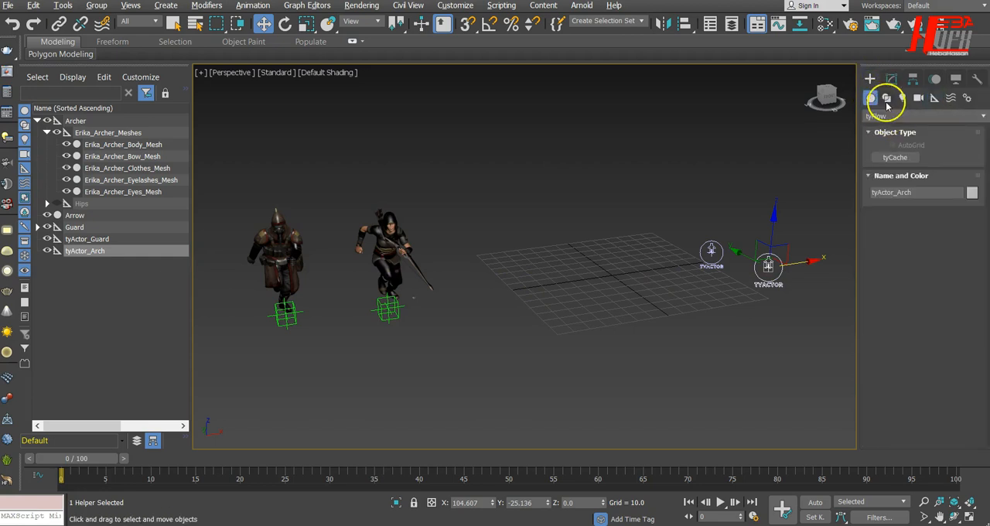
click(886, 98)
click(928, 116)
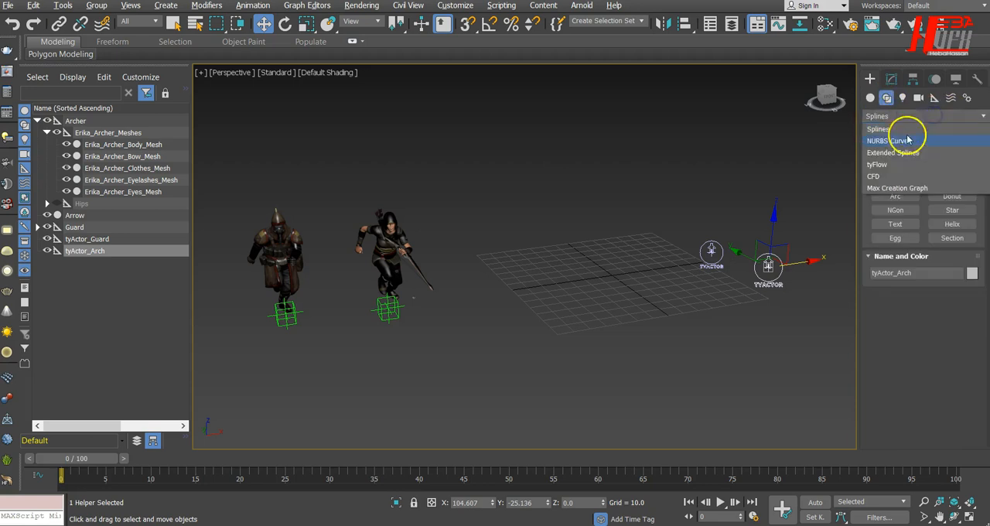
click(926, 330)
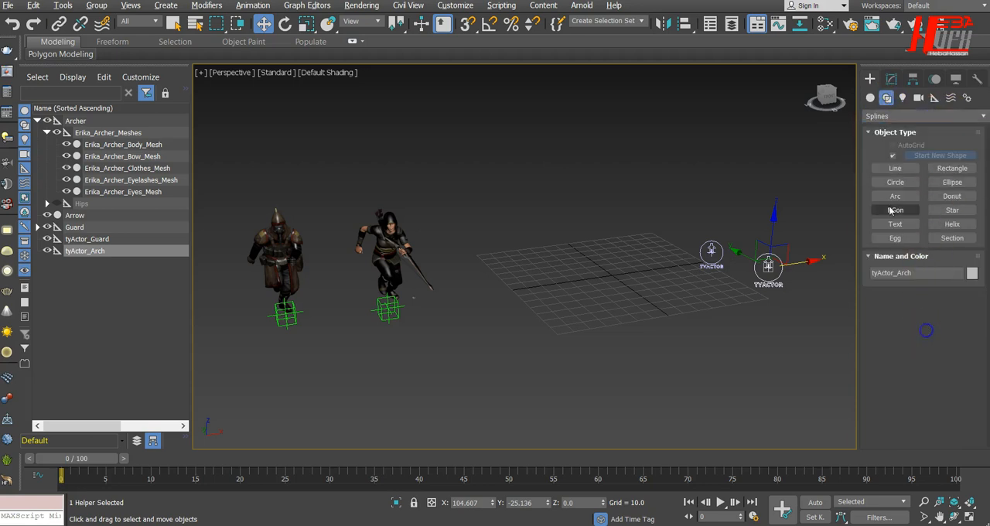
click(870, 98)
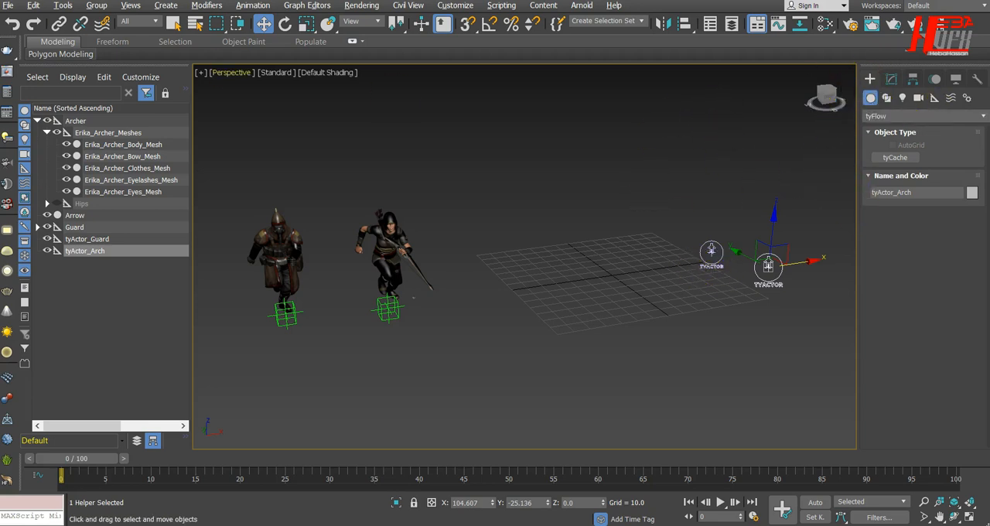
click(917, 116)
click(917, 128)
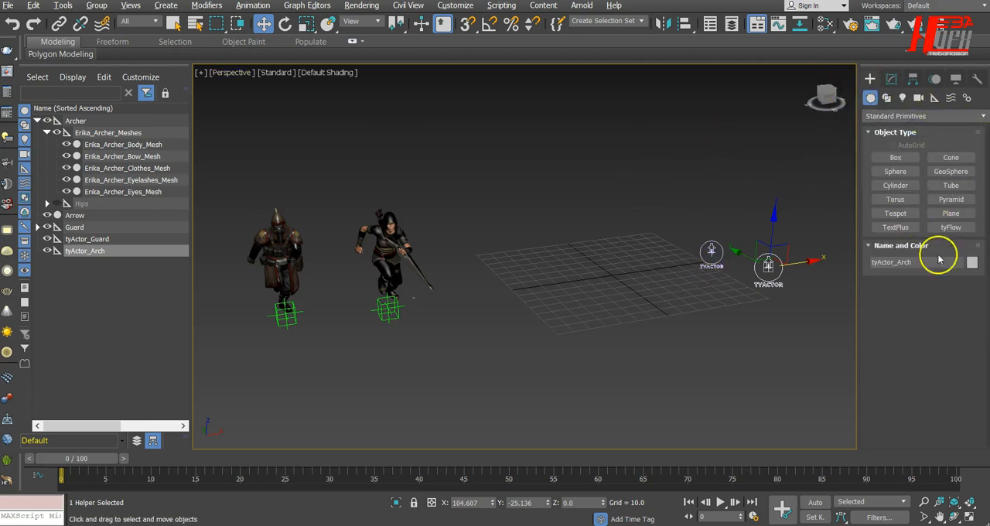
click(951, 227)
click(670, 233)
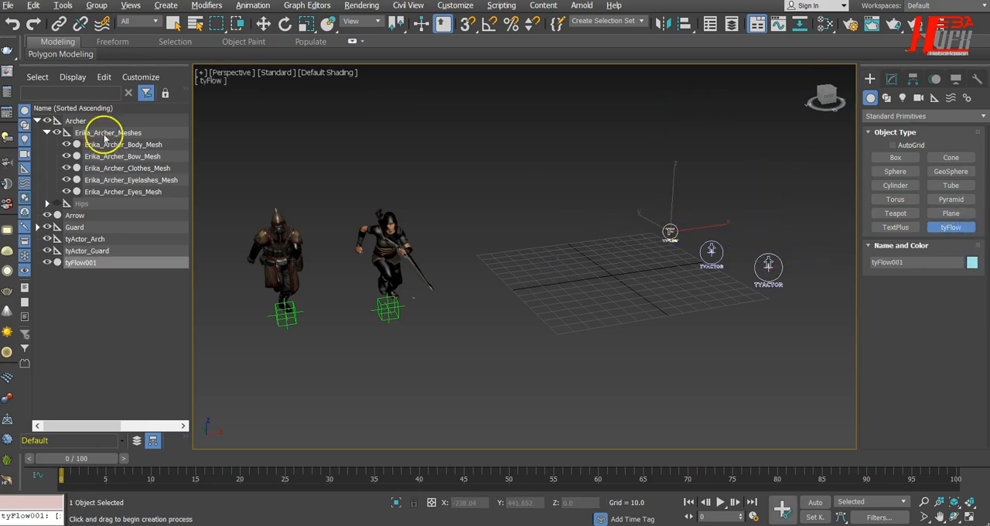
click(37, 122)
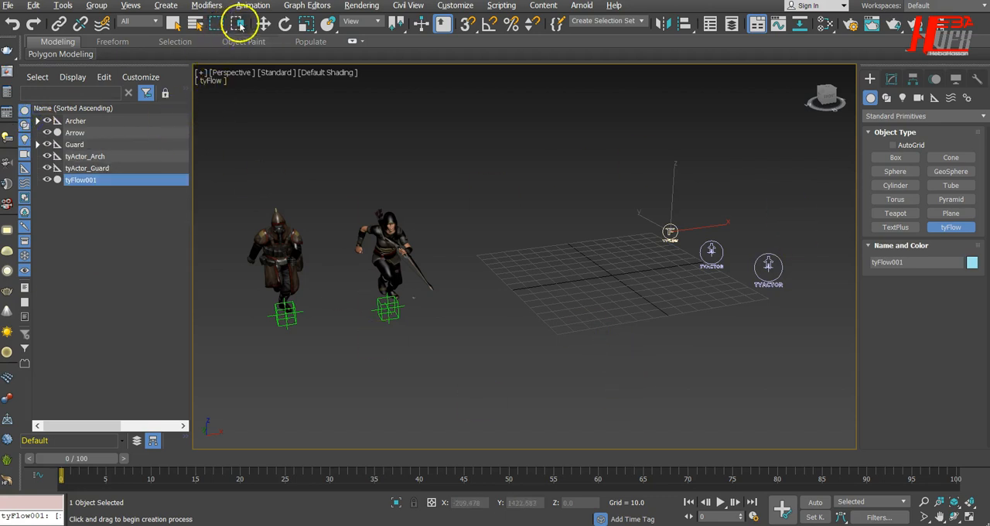
click(263, 24)
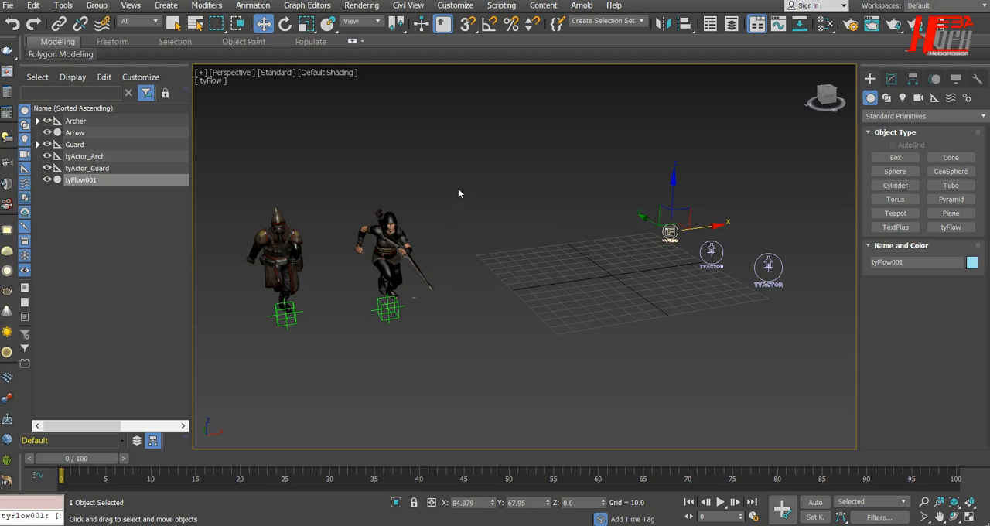
Step: Open the editor of tyFlow001 to view its empty canvas and operator list, and close it again
click(890, 78)
click(940, 265)
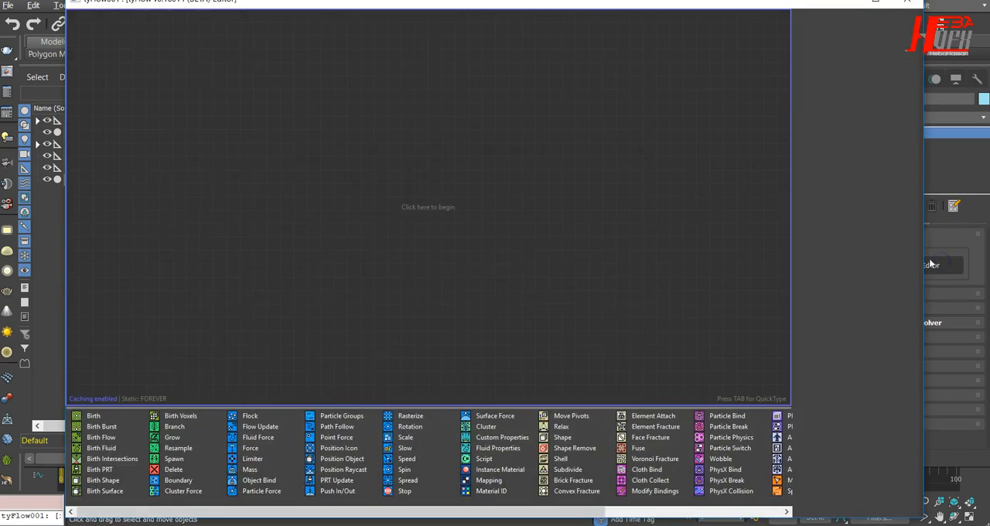
drag(174, 3, 420, 106)
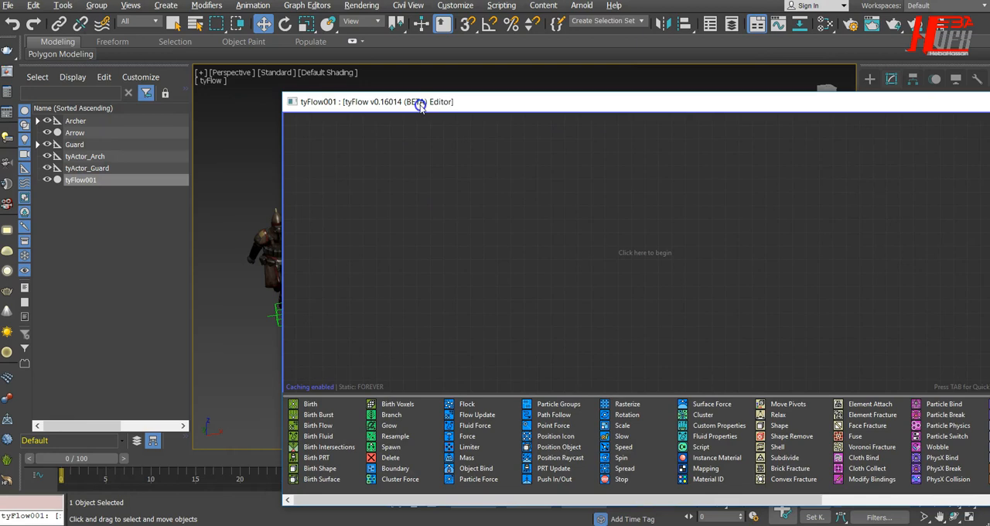
click(341, 173)
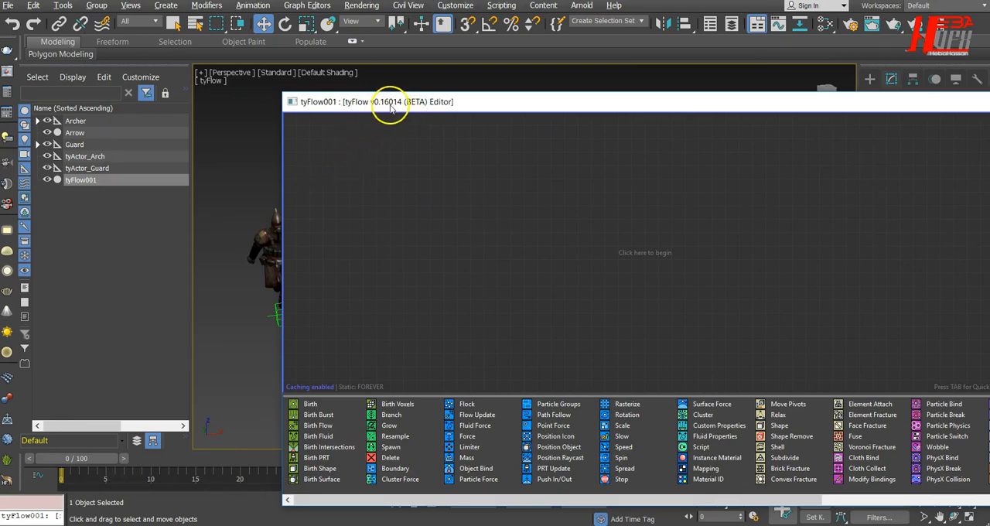
drag(512, 104, 218, 82)
click(833, 83)
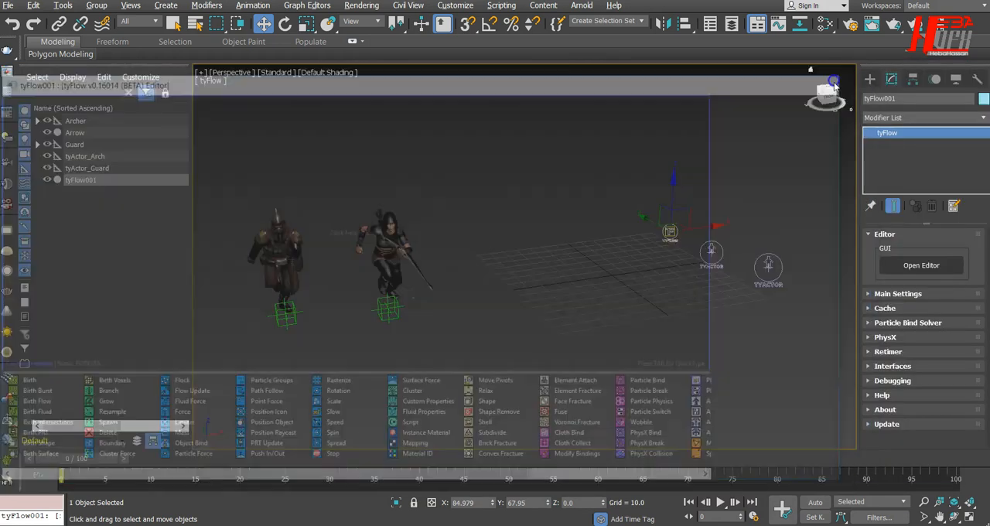
Step: Create a rectangular tyIcon helper about 475 long and 234 wide on the ground behind the two characters
scroll(525, 218, down, 3)
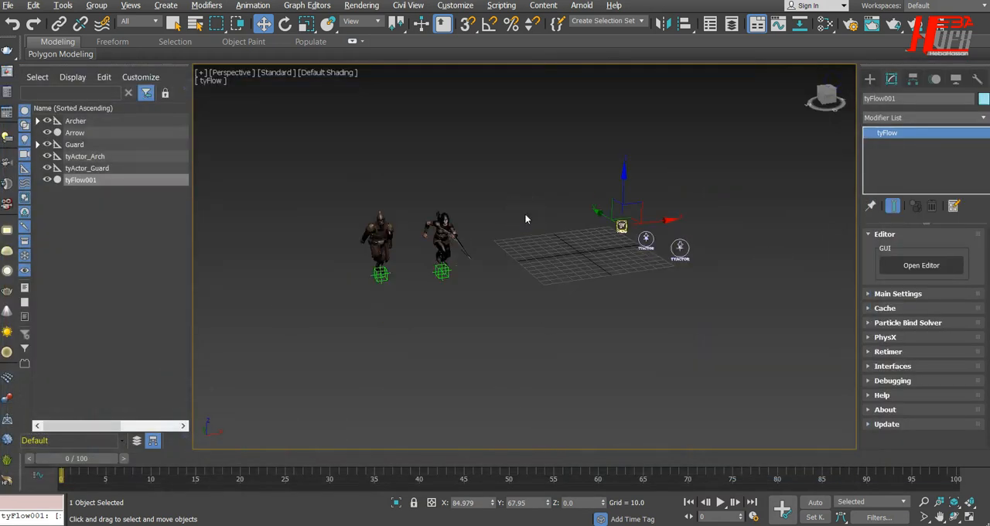
alt+middle_drag(549, 364, 532, 409)
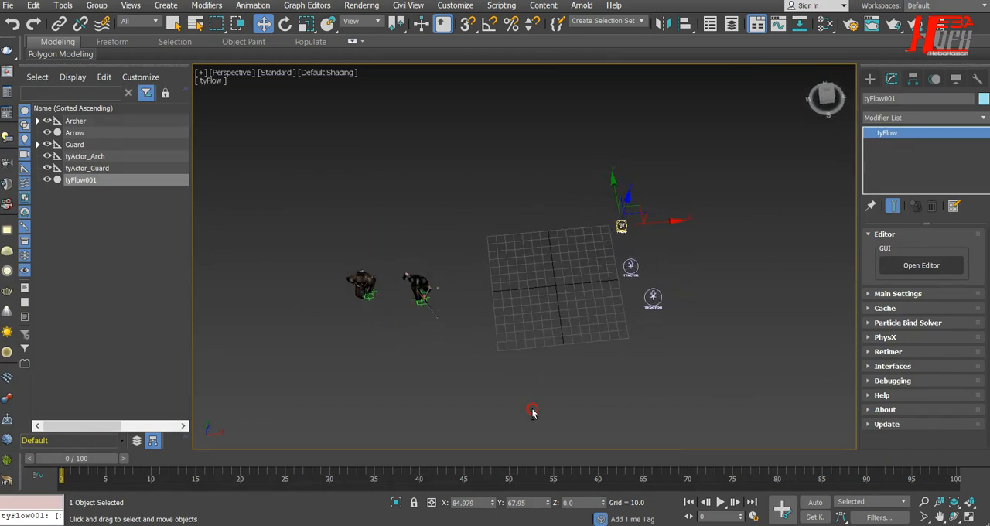
click(872, 81)
click(891, 79)
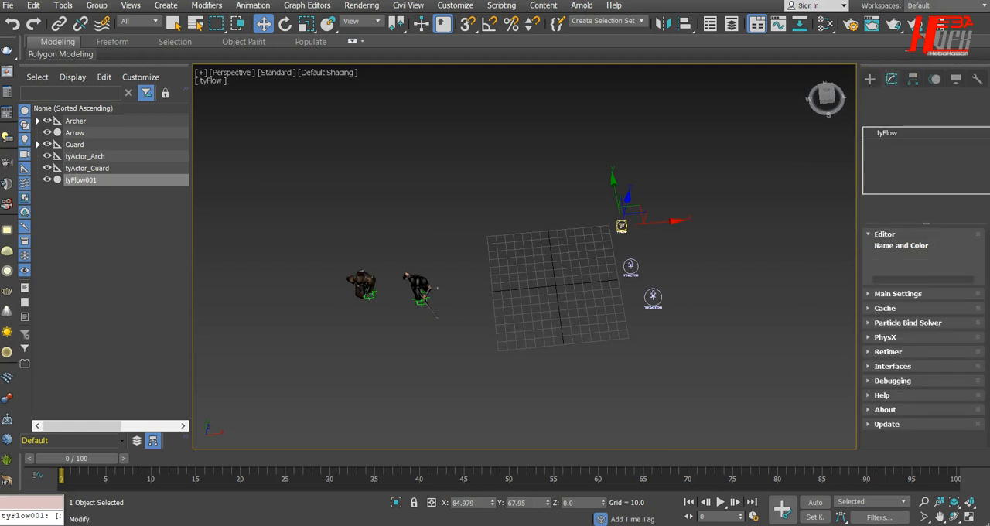
click(920, 295)
click(869, 79)
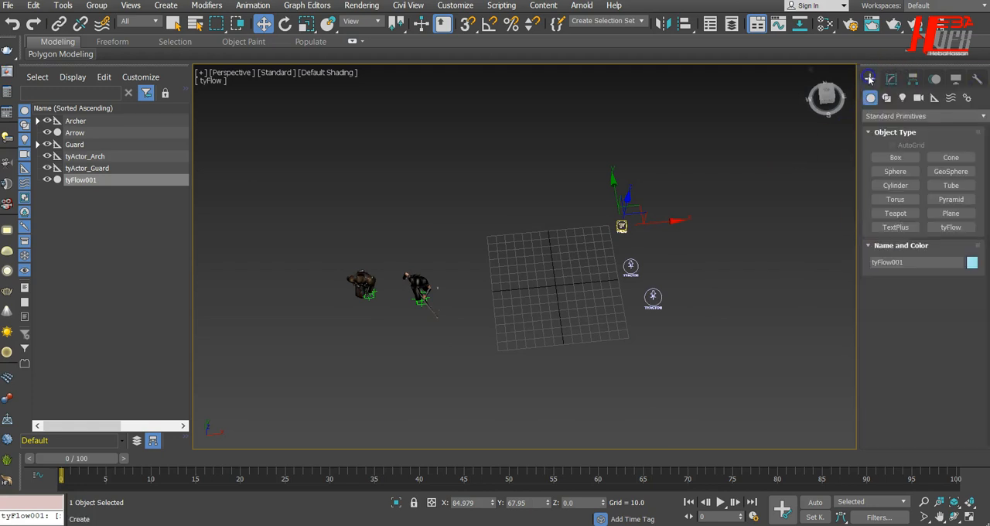
click(935, 98)
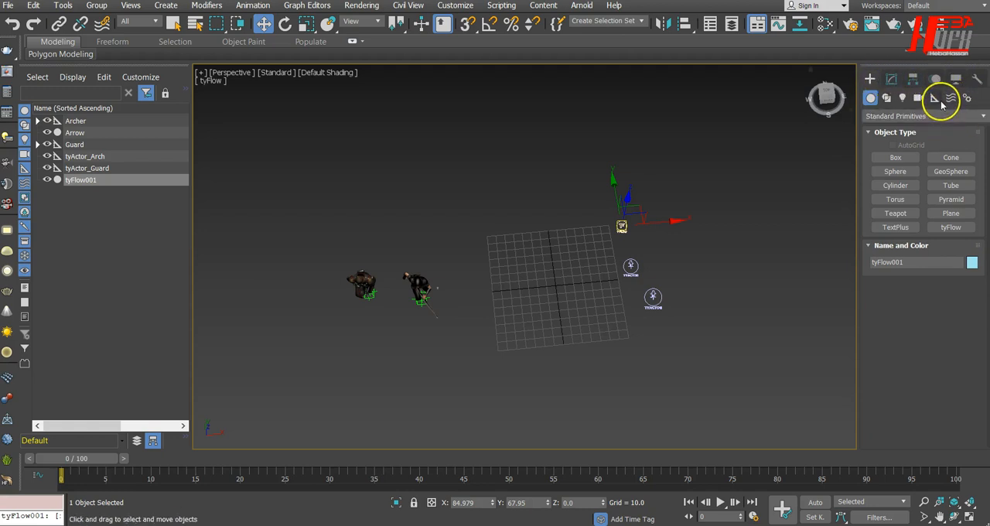
click(894, 157)
scroll(508, 202, down, 3)
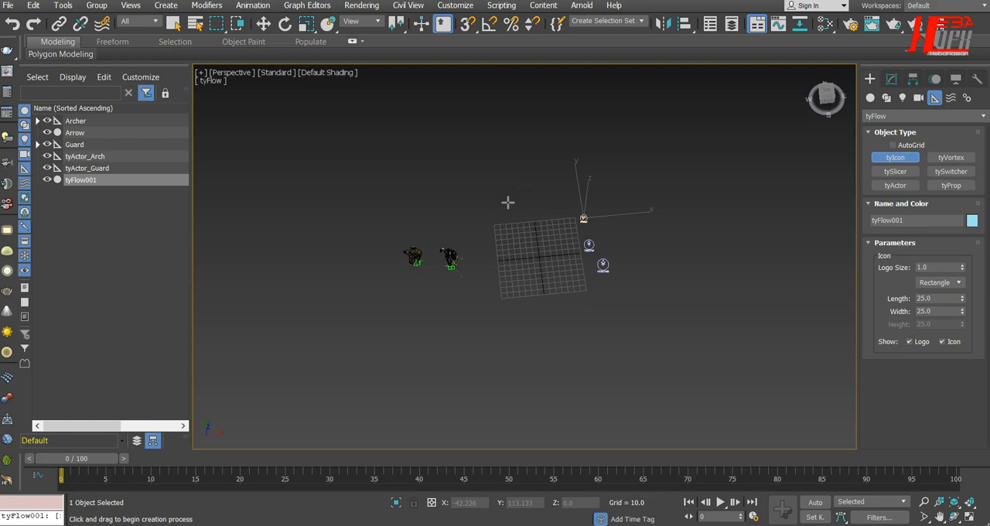
drag(362, 122, 640, 209)
alt+middle_drag(457, 354, 471, 338)
Step: Rename the new tyIcon helper with a name starting with Ty_Bir
double_click(908, 221)
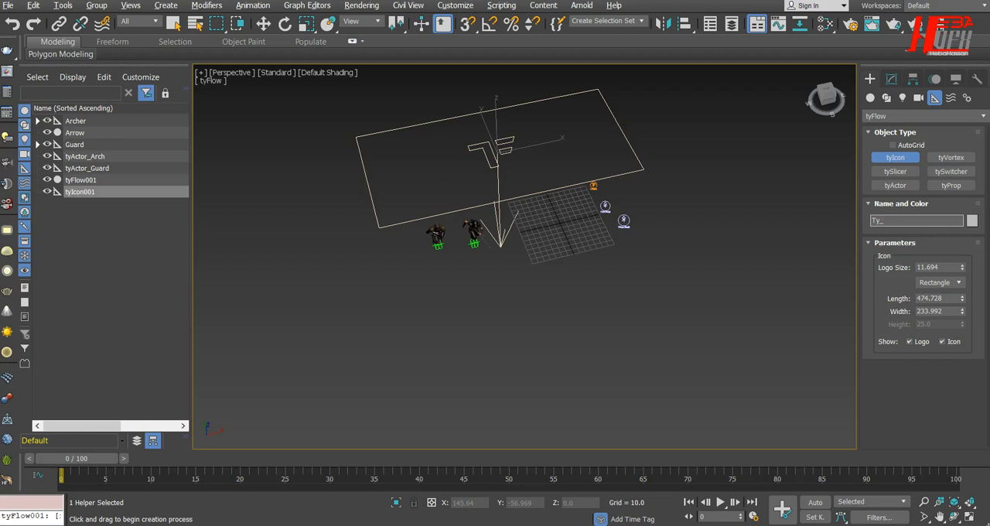
text(Birth_icon)
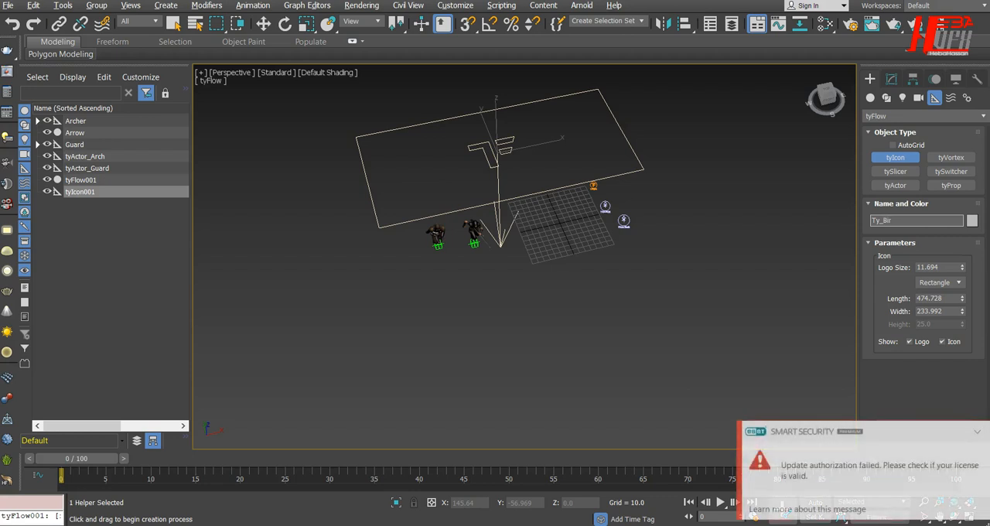
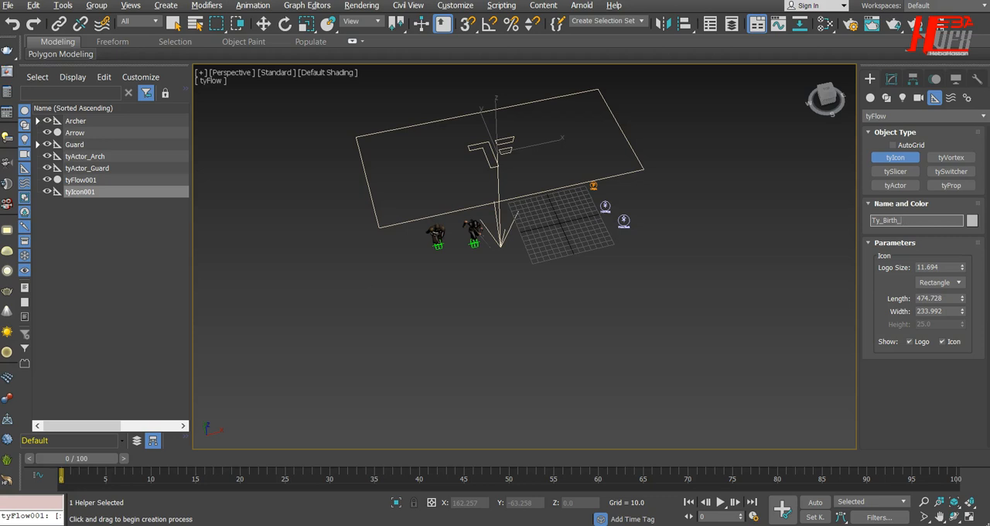
Step: Finish renaming the rectangular tyIcon helper as Ty_Birth_icon and show its parameters for modification
key(Return)
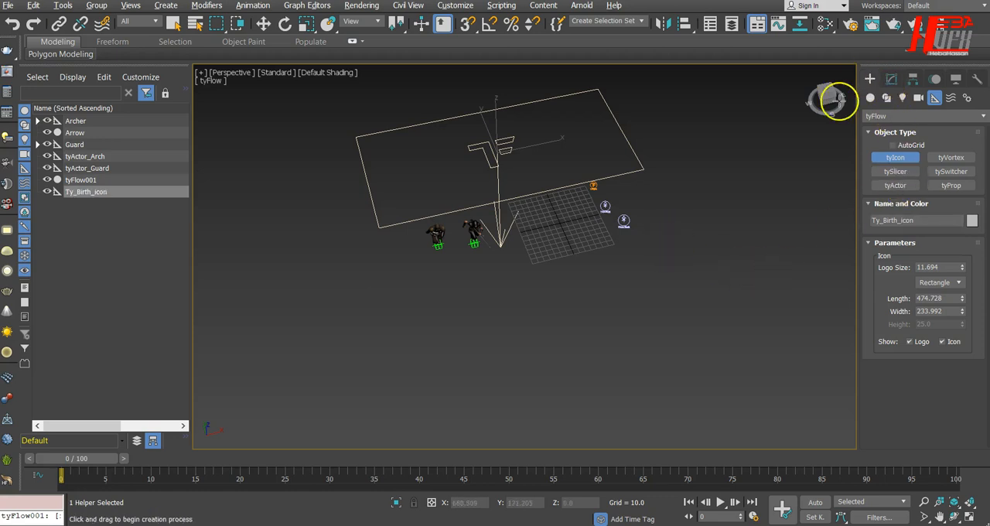
click(263, 24)
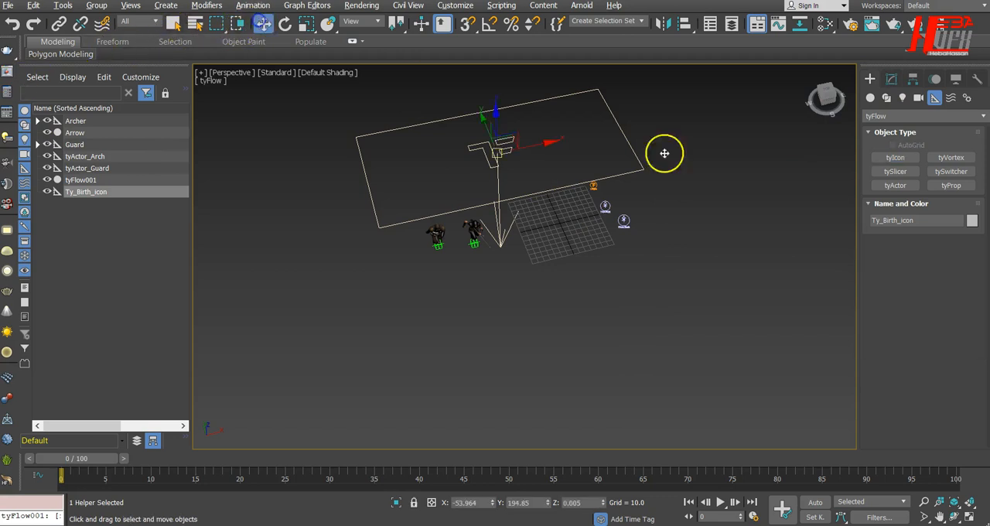
click(890, 79)
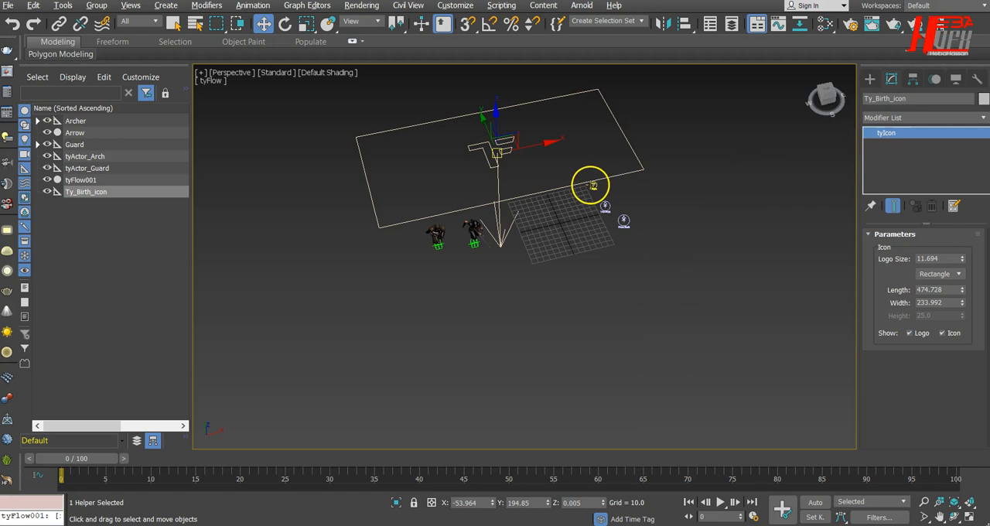
Step: Open the editor of tyFlow001 and add a Birth operator to the empty canvas as a new event
click(591, 185)
click(920, 265)
drag(511, 92, 890, 99)
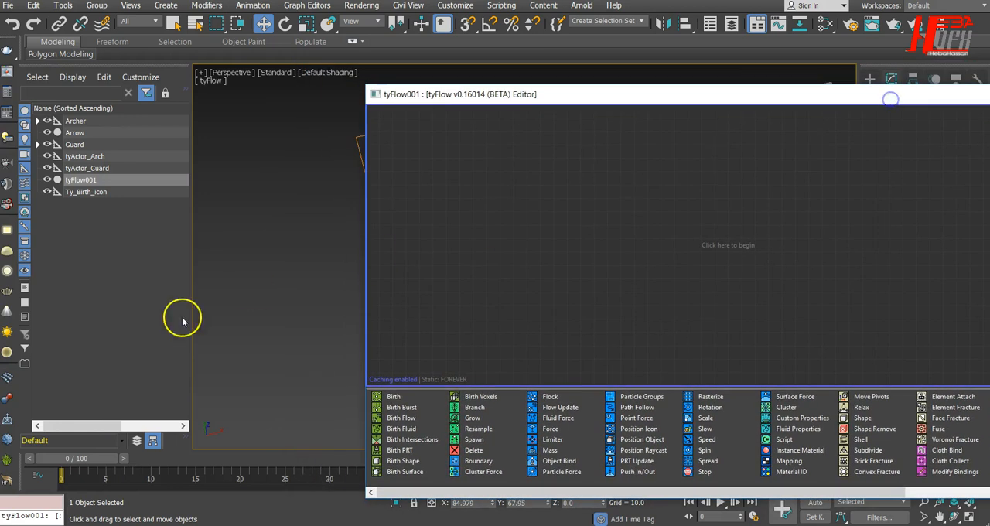
click(233, 387)
alt+middle_drag(250, 392, 278, 395)
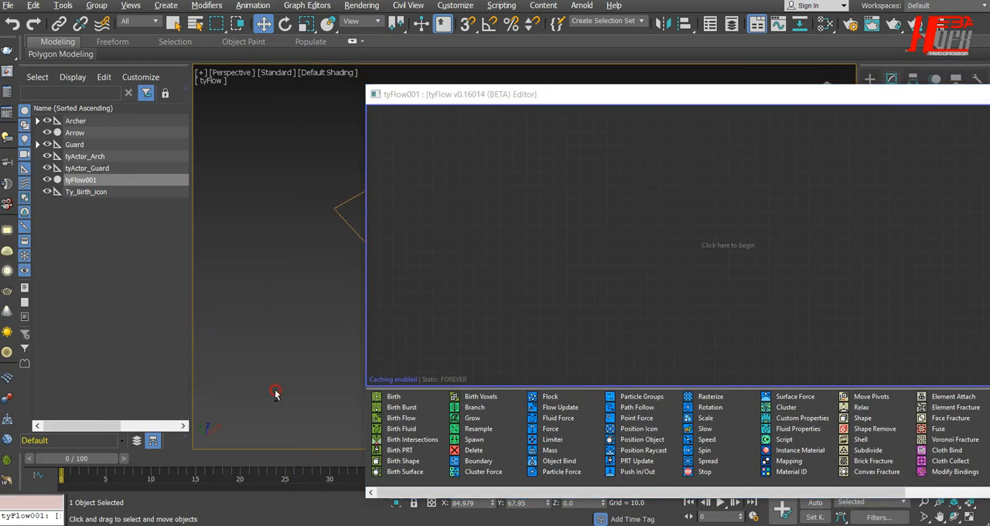
middle_drag(294, 347, 150, 339)
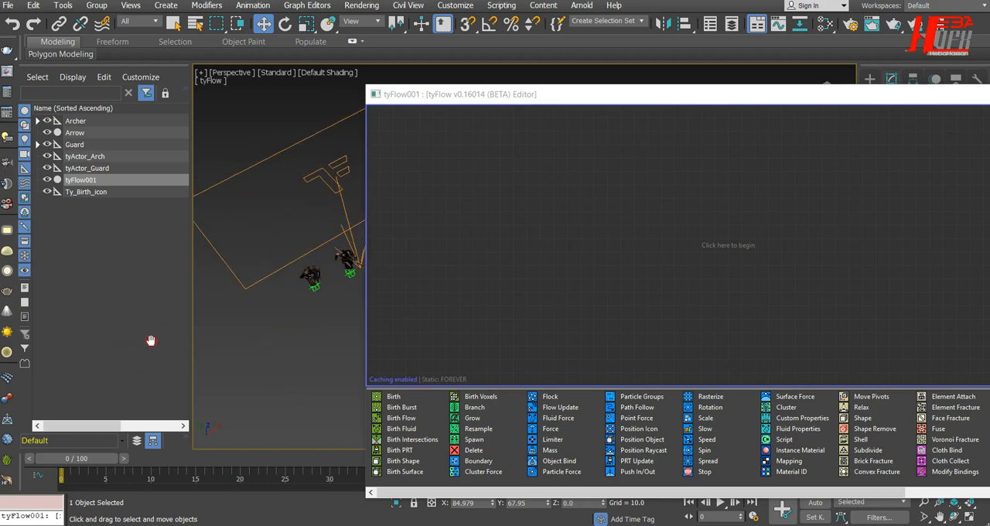
click(389, 397)
drag(389, 397, 472, 133)
drag(608, 93, 331, 75)
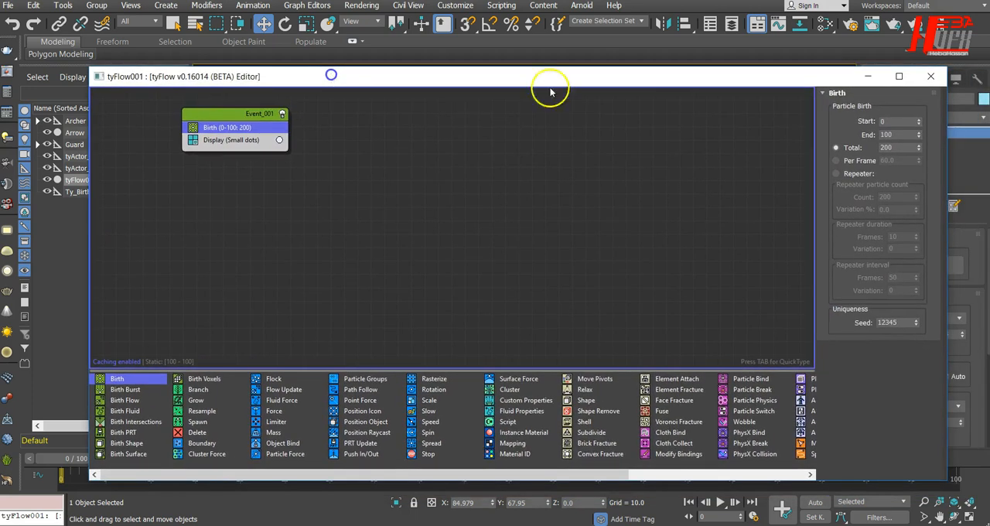
double_click(889, 134)
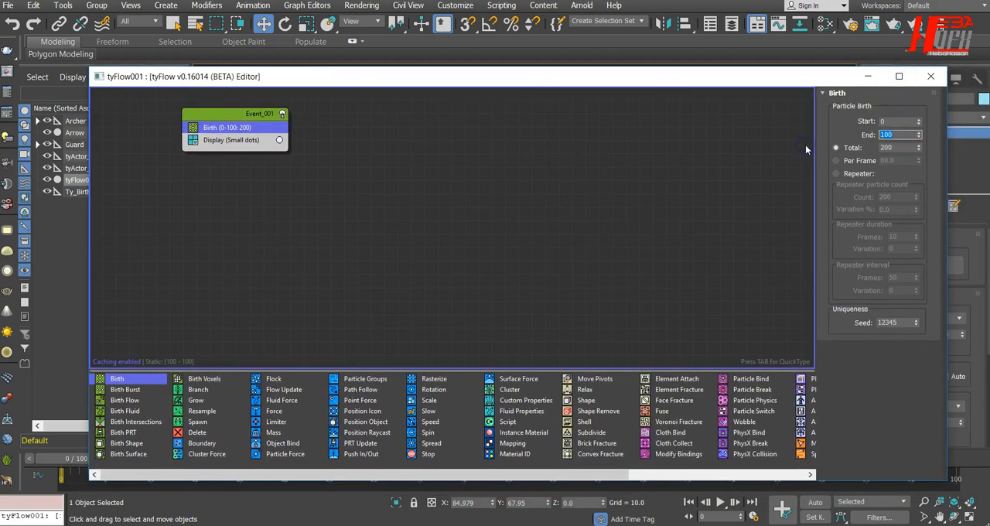
key(Tab)
double_click(889, 134)
key(Tab)
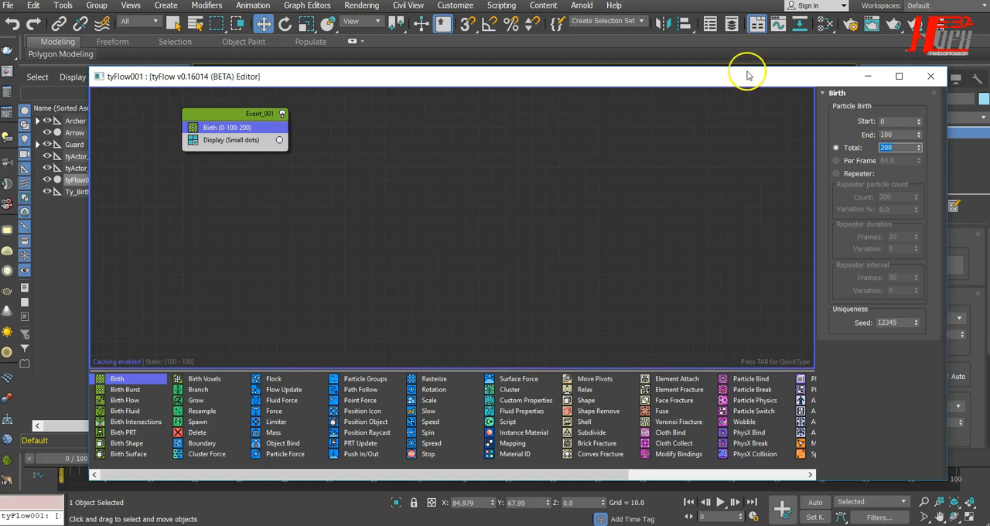
Step: Set the scene's animation length to 750 frames and the Birth operator's end frame to 250
drag(747, 75, 731, 20)
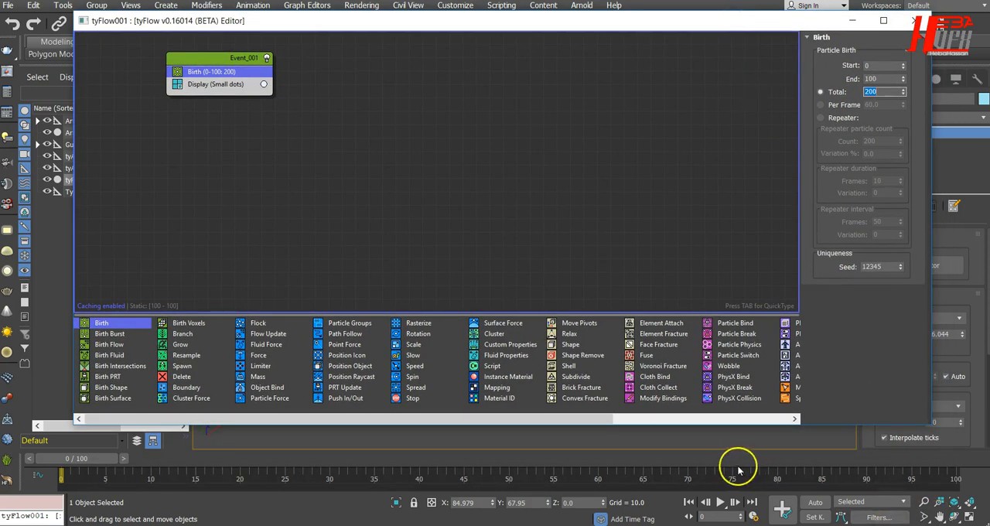
right_click(705, 498)
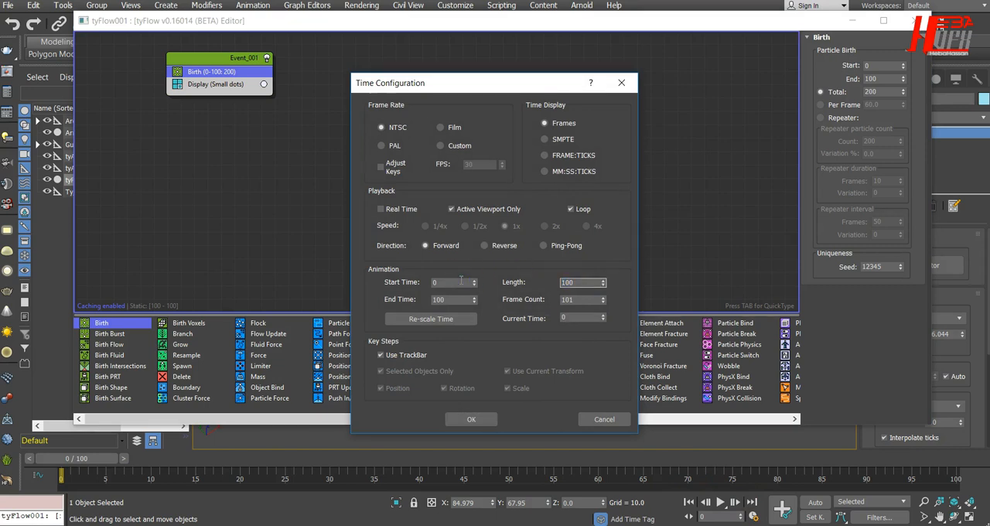
double_click(576, 282)
double_click(587, 283)
key(Return)
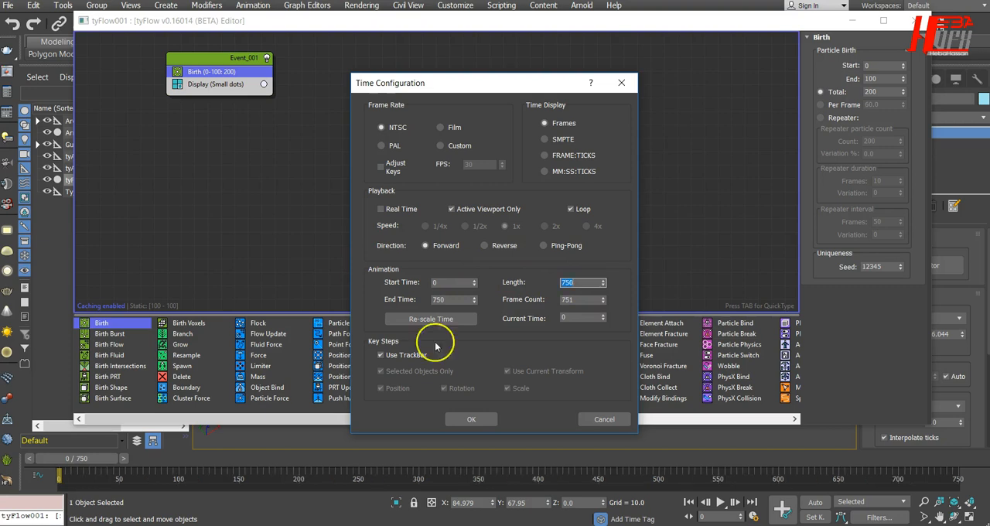
click(469, 419)
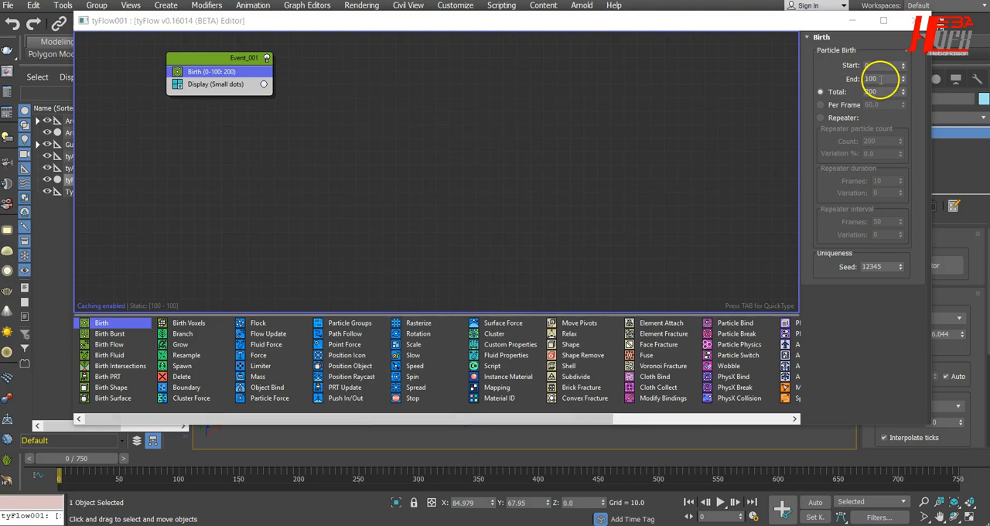
double_click(866, 78)
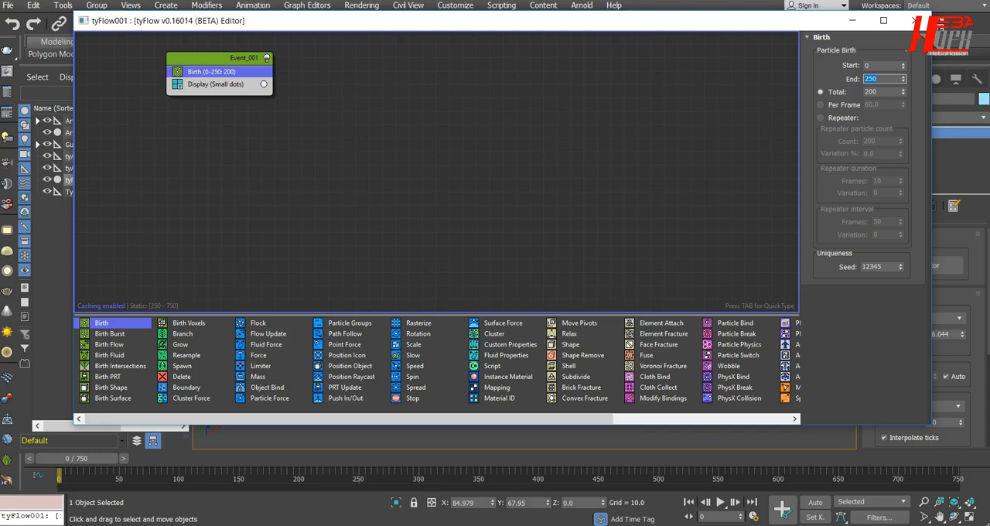
Step: Set the display type of Event_001's Display operator to Geometry and check the result on the timeline
click(213, 86)
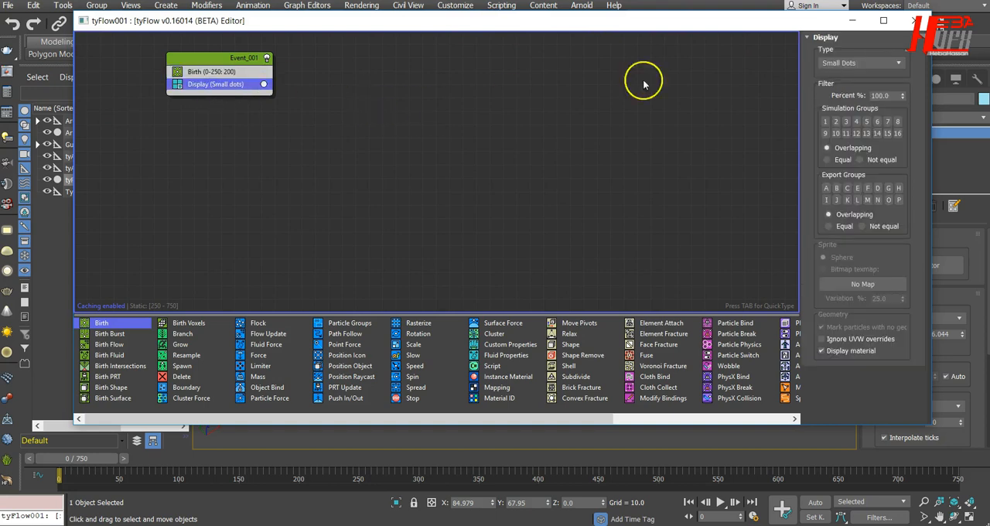
click(863, 63)
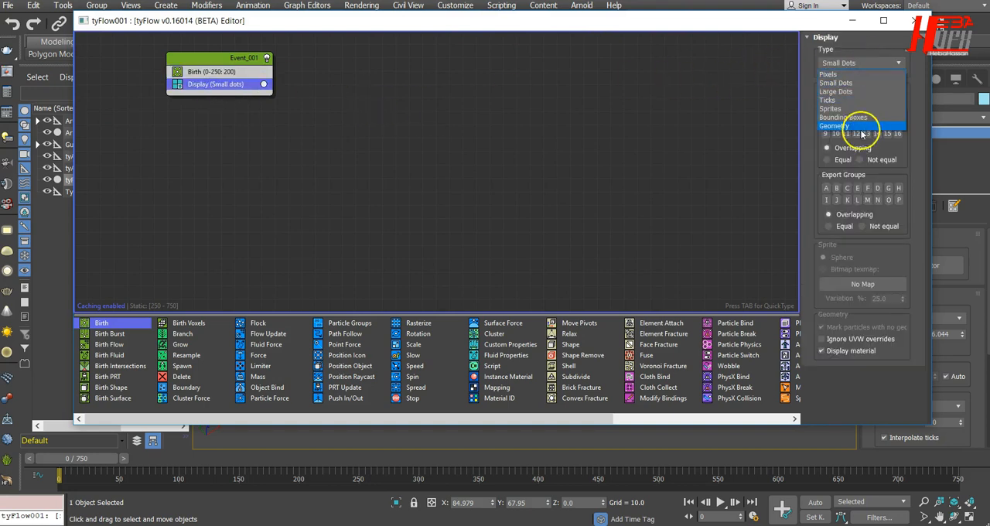
click(862, 131)
drag(929, 112, 735, 140)
drag(412, 28, 714, 64)
mouse_move(92, 459)
mouse_down()
mouse_move(271, 464)
mouse_move(85, 464)
mouse_move(244, 463)
mouse_move(96, 460)
mouse_up()
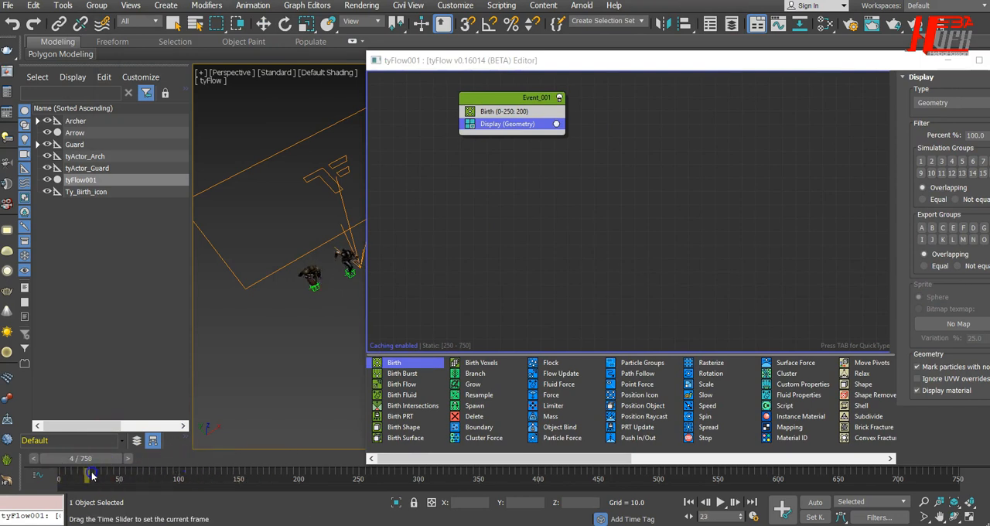
Step: Switch the Display operator of Event_001 back to Small Dots
click(507, 111)
drag(590, 60, 528, 60)
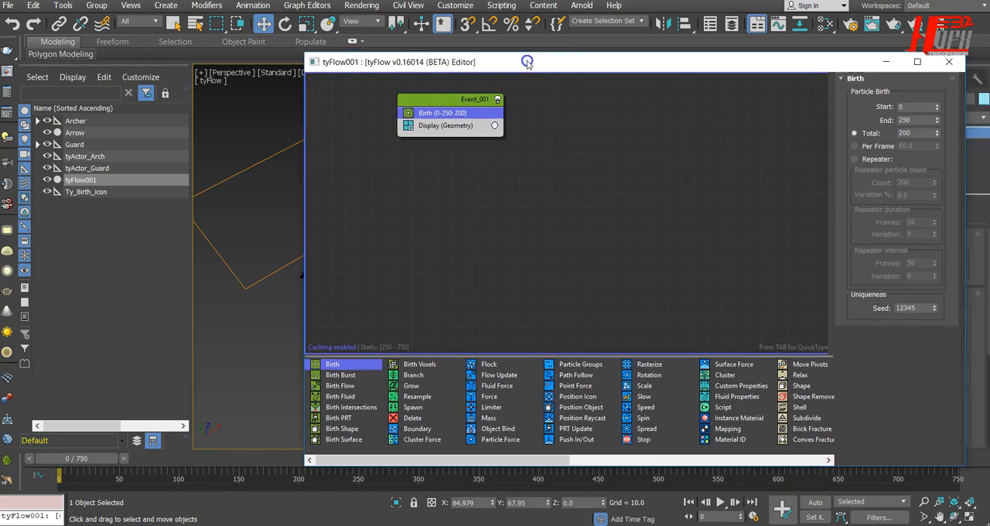
click(456, 125)
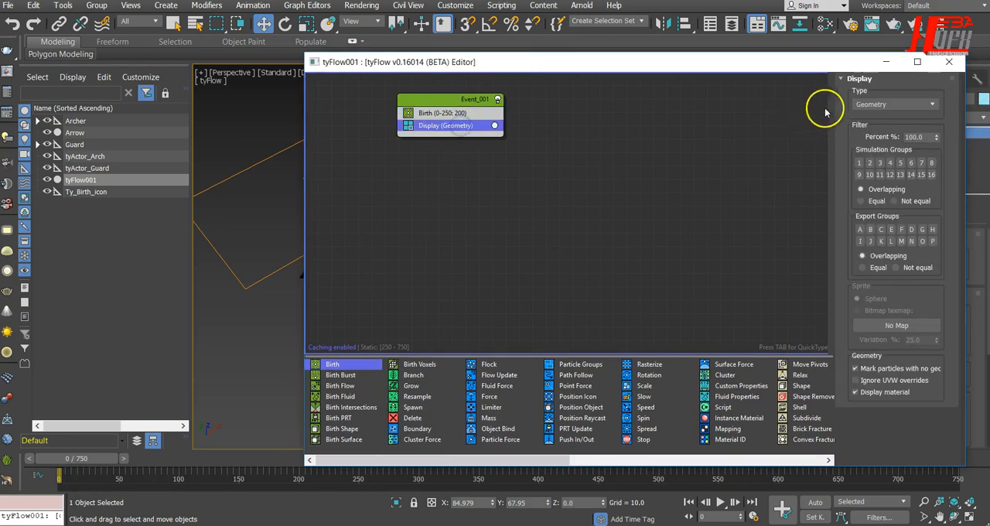
click(895, 105)
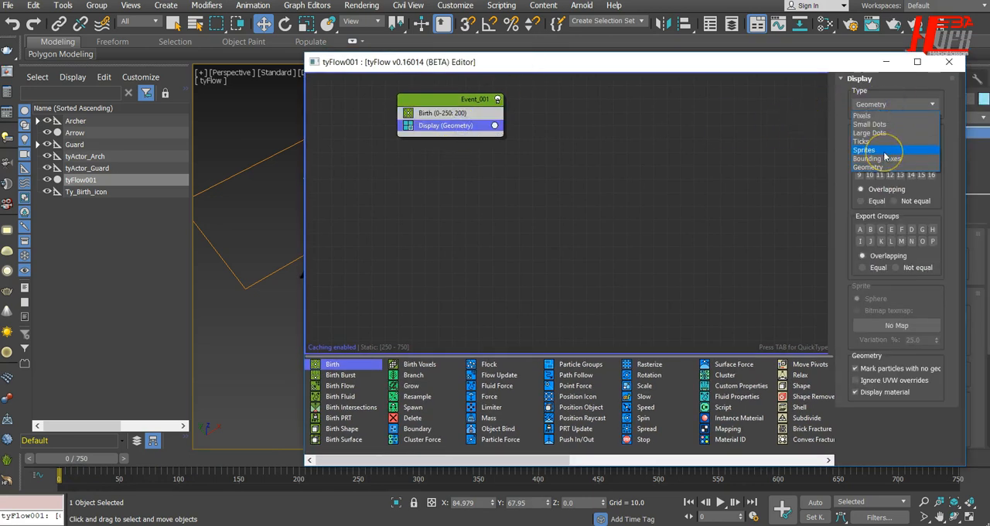
click(885, 144)
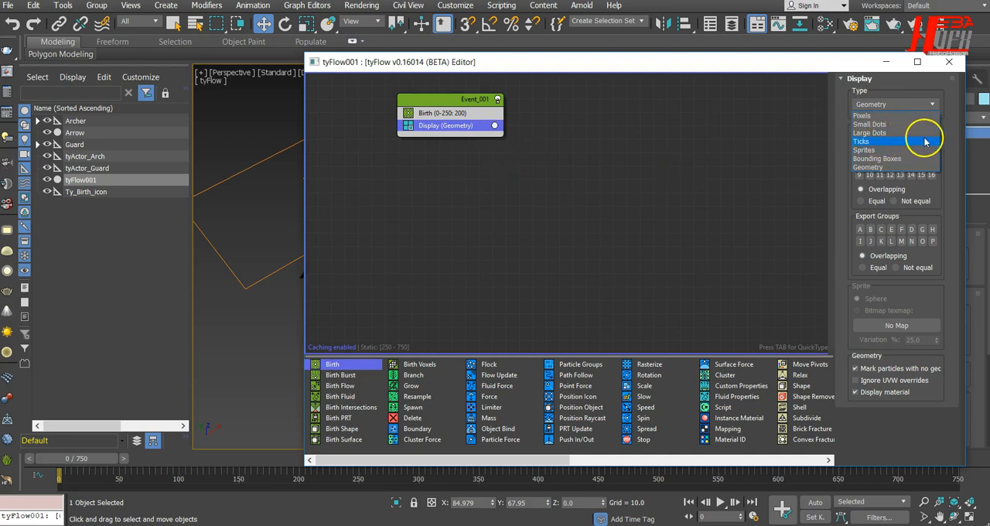
click(912, 124)
Step: Uncover the viewport and scrub the timeline to check how the born particles display
mouse_move(99, 462)
mouse_down()
mouse_move(88, 458)
mouse_move(287, 458)
mouse_move(95, 458)
mouse_up()
drag(442, 63, 546, 181)
alt+middle_drag(283, 365, 291, 347)
mouse_move(84, 458)
mouse_down()
mouse_move(192, 450)
mouse_move(53, 457)
mouse_up()
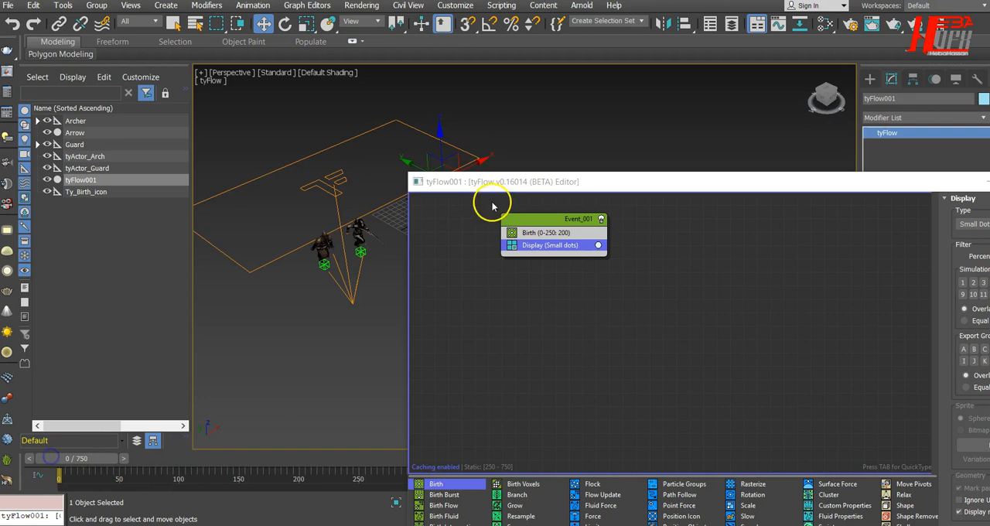
drag(528, 178, 396, 93)
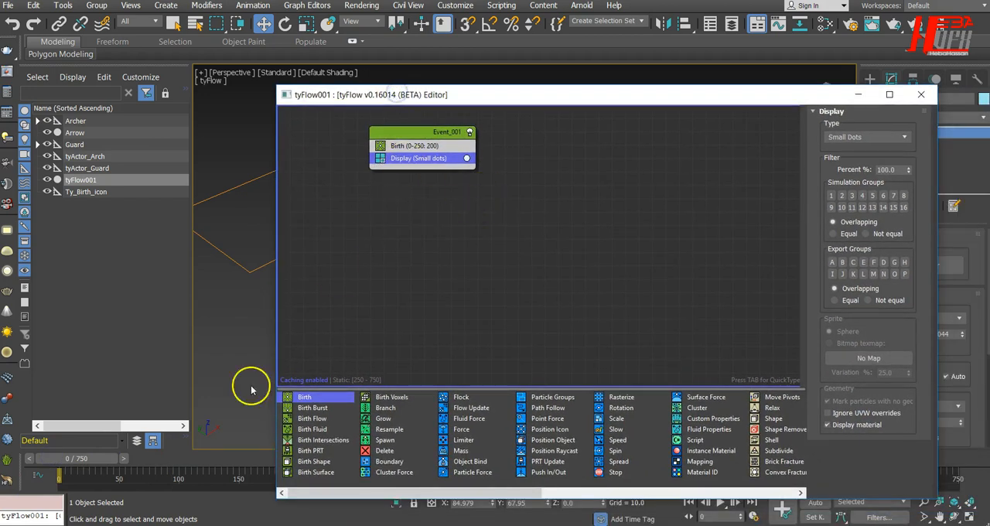
click(524, 229)
click(427, 128)
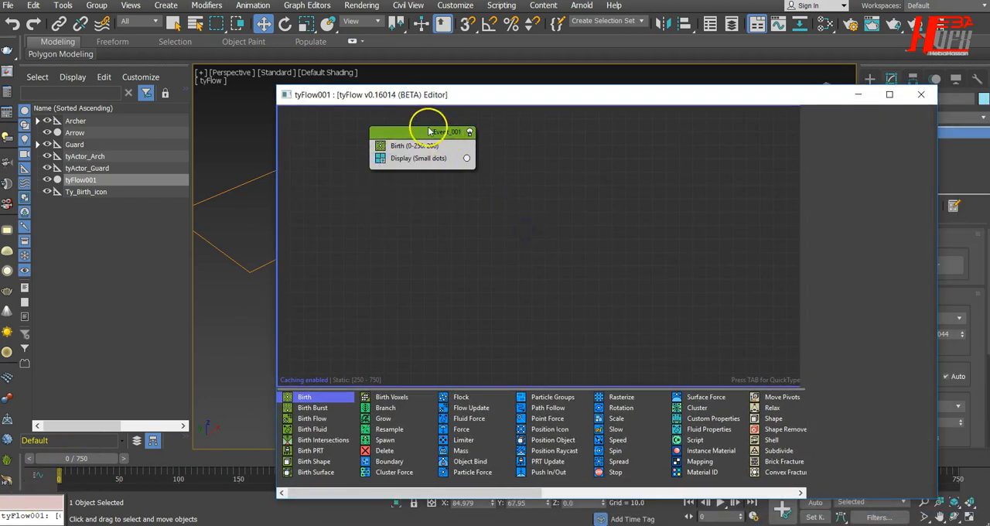
right_click(424, 153)
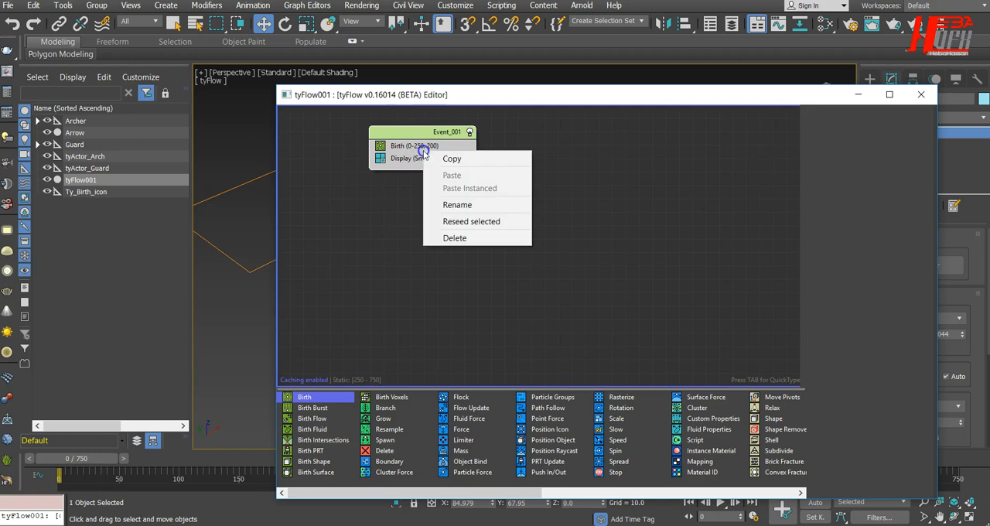
click(371, 263)
click(431, 134)
click(427, 156)
key(Tab)
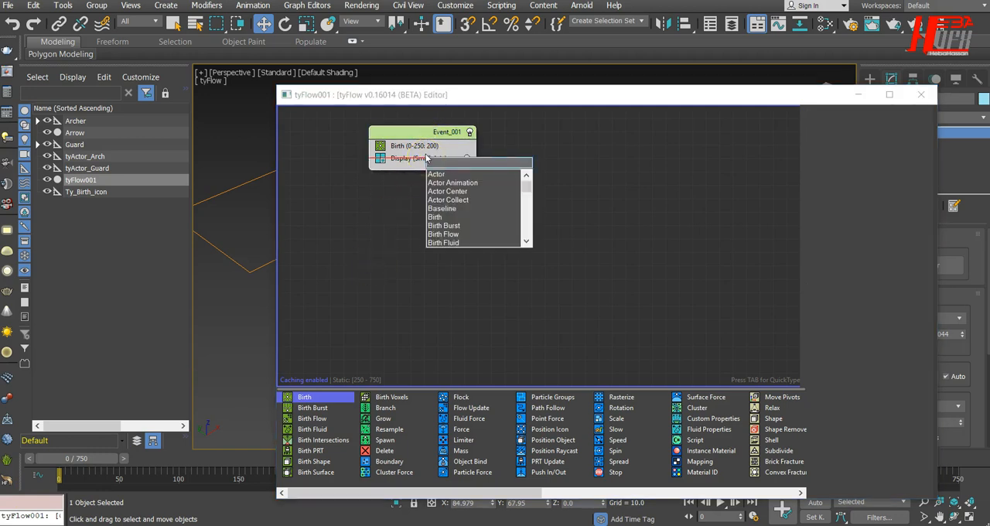
click(387, 281)
Step: Insert a Position Icon operator between Birth and Display in Event_001 and pick Ty_Birth_icon as its icon
key(Tab)
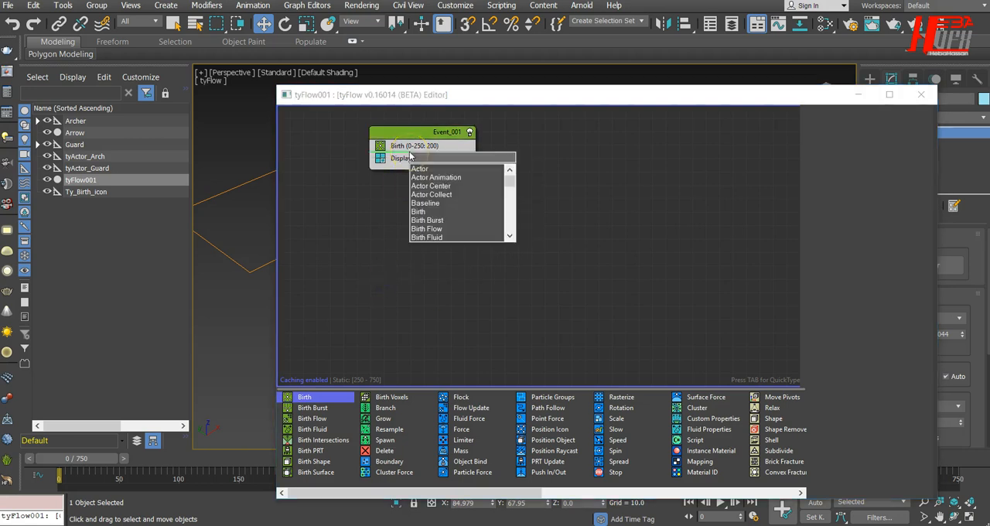
text(po)
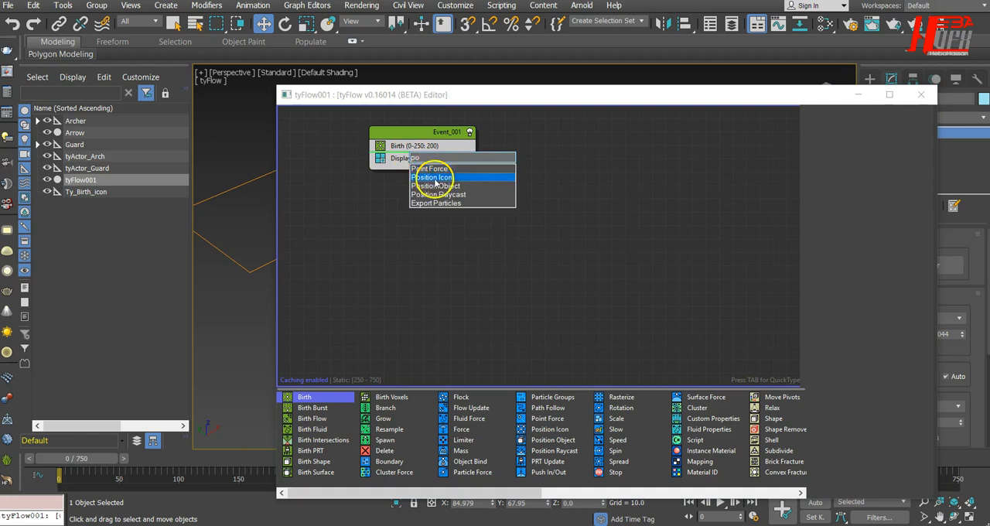
click(435, 179)
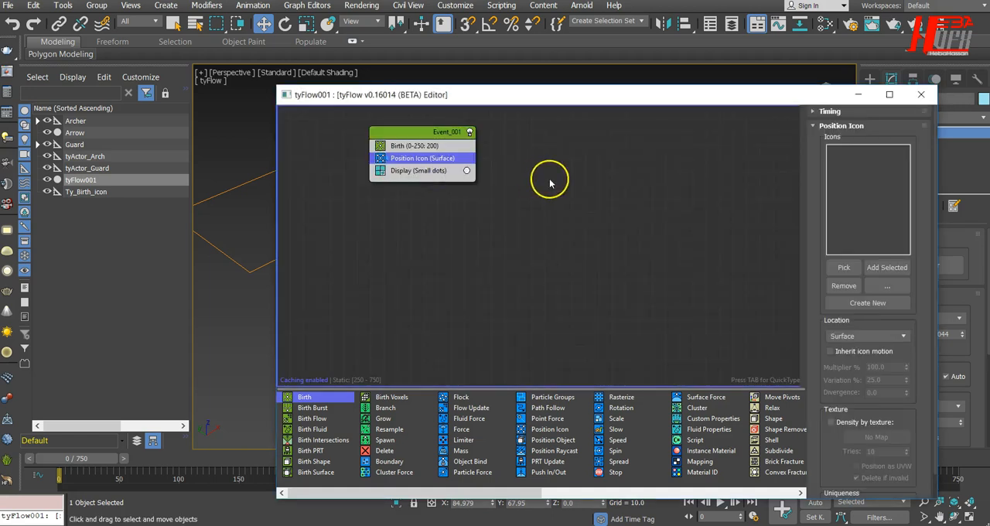
click(847, 267)
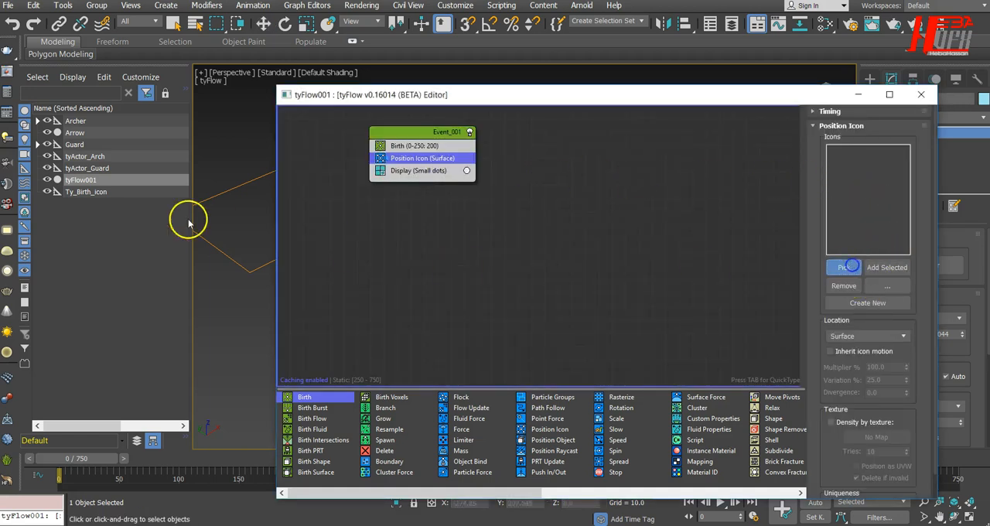
click(221, 254)
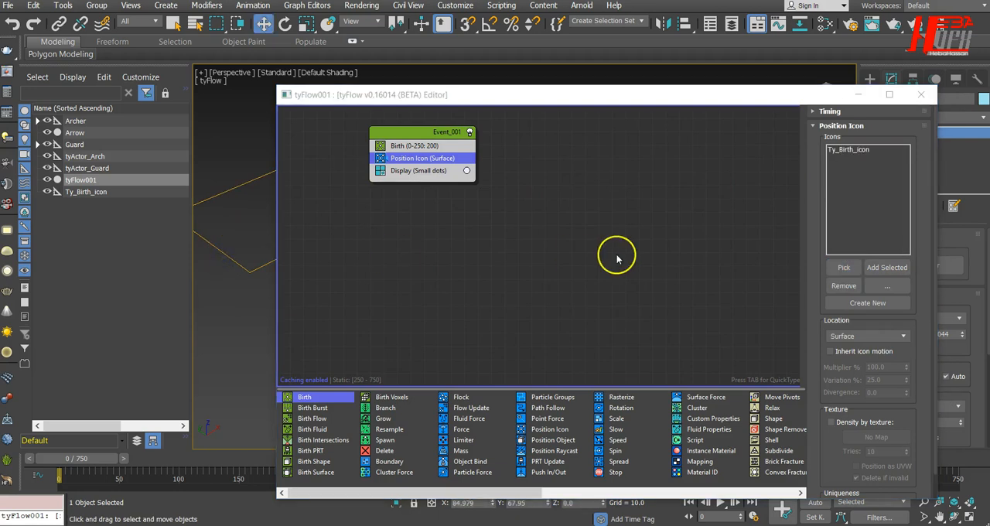
Step: Uncover the viewport and scrub the timeline to frame 122 to check the particles' placement on the icon
mouse_move(97, 459)
mouse_down()
mouse_move(221, 459)
mouse_move(70, 459)
mouse_move(258, 463)
mouse_move(81, 447)
mouse_up()
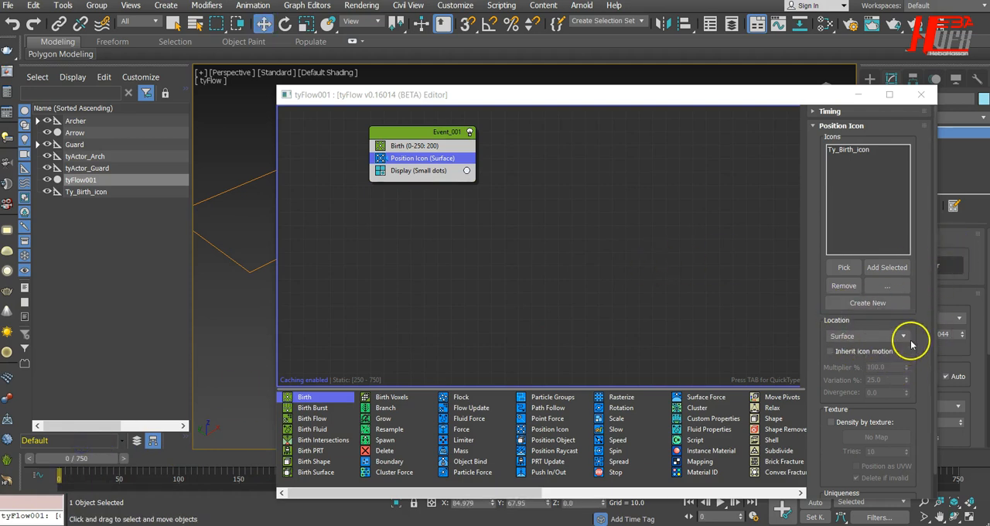
drag(916, 356, 911, 325)
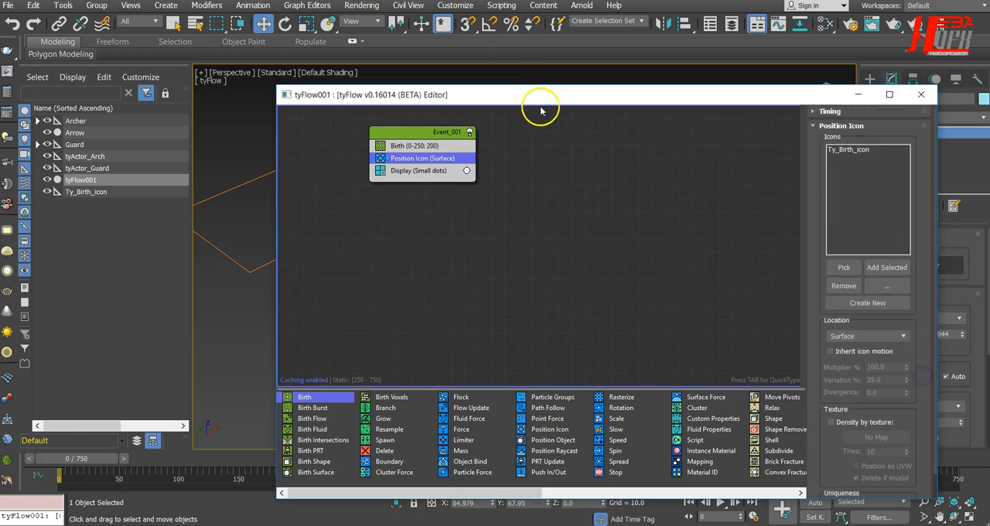
drag(545, 95, 689, 97)
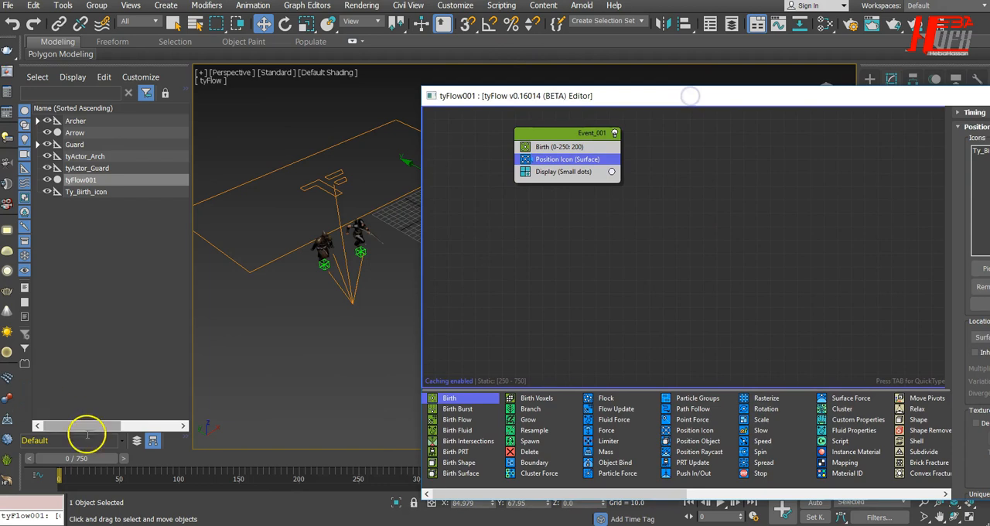
drag(89, 458, 234, 470)
key(w)
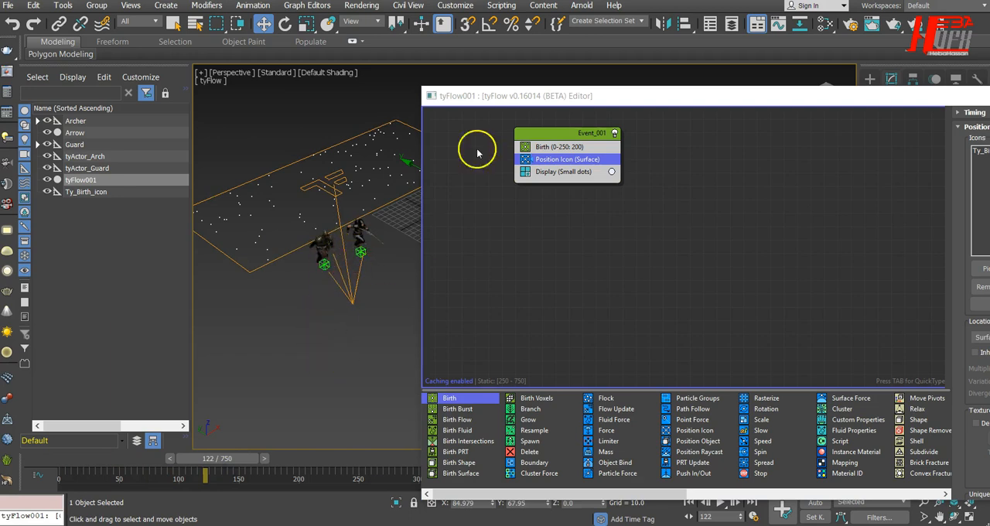
Step: Create a new event with an Actor operator below Event_001 and remove the operator's empty actor entry
drag(525, 98, 425, 78)
click(483, 224)
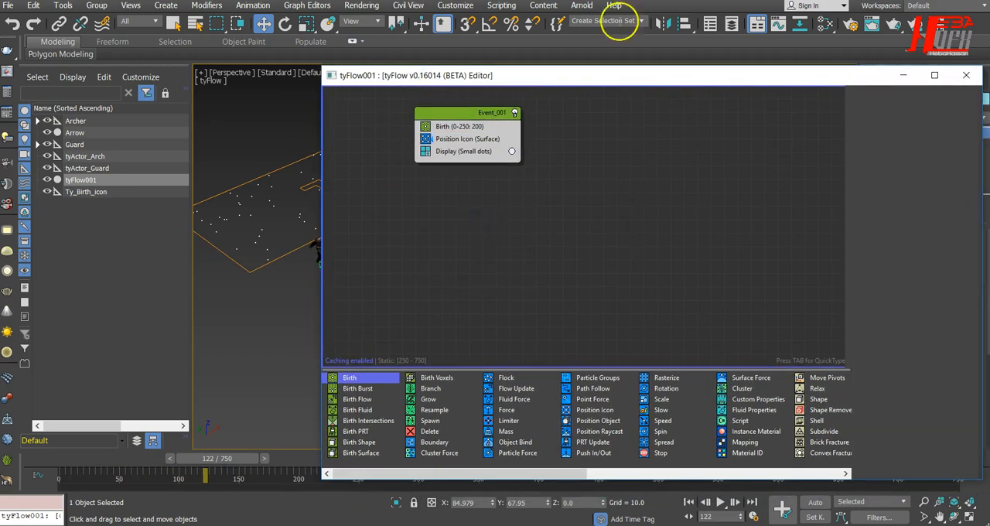
drag(563, 477, 782, 460)
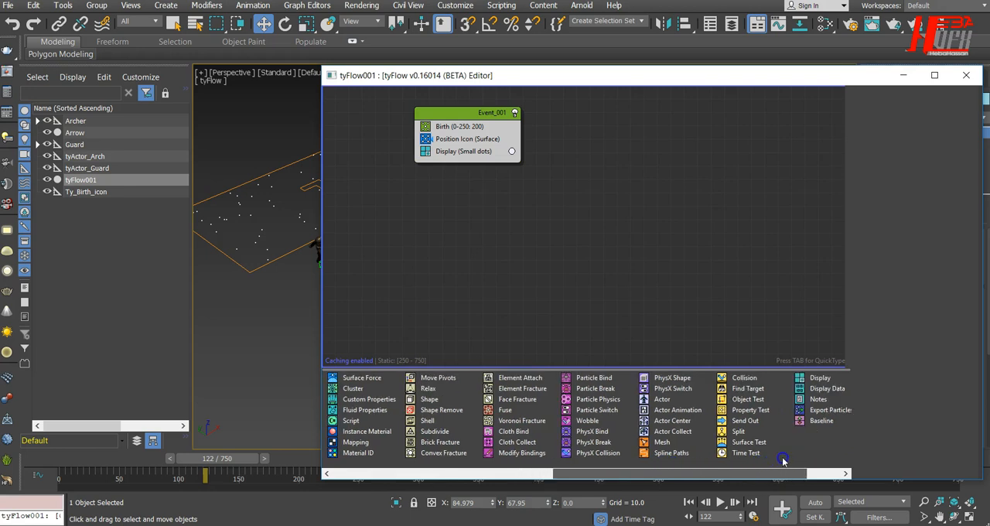
drag(662, 399, 569, 354)
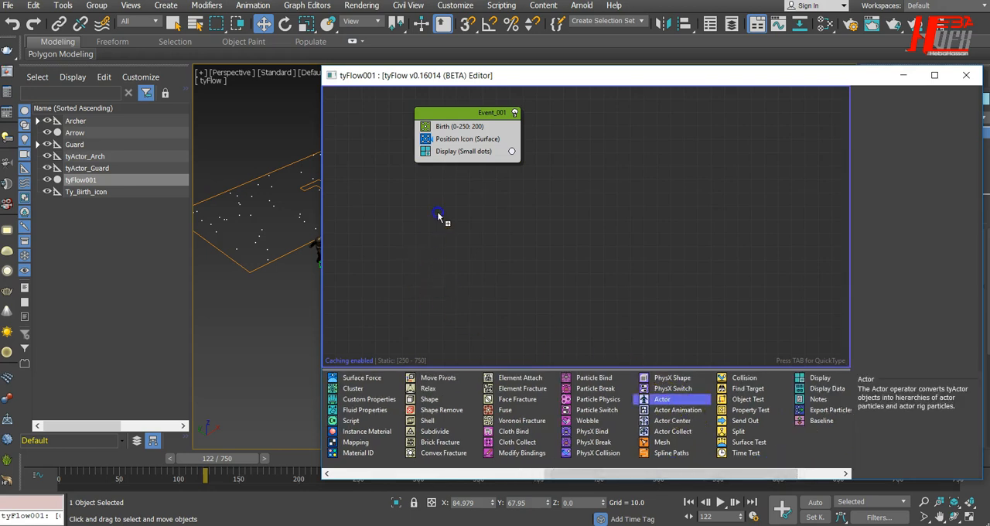
drag(462, 211, 463, 211)
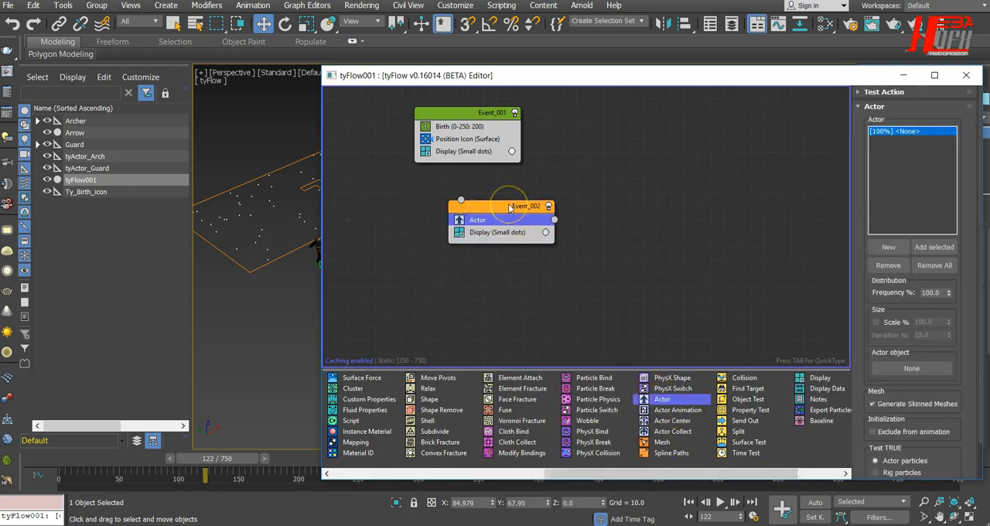
click(898, 269)
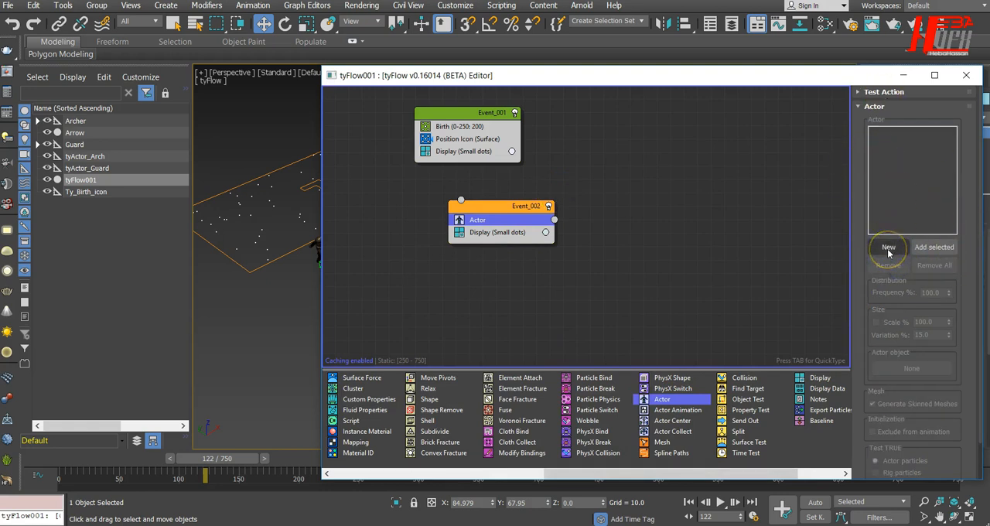
click(888, 248)
drag(748, 80, 881, 70)
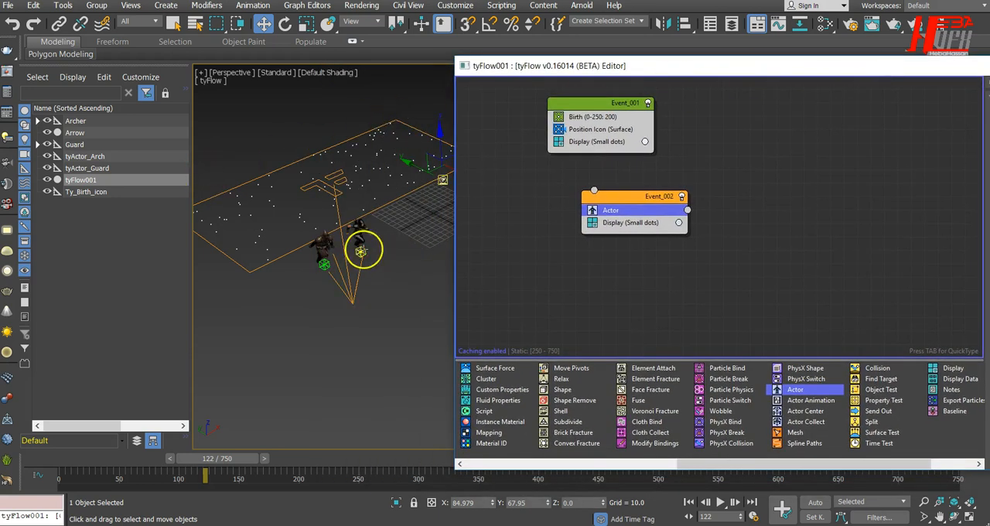
click(361, 251)
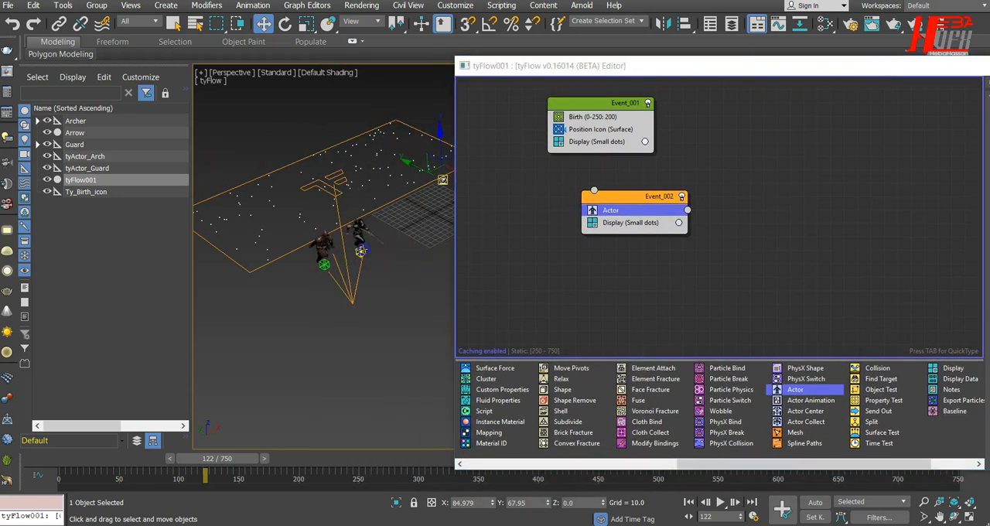
click(75, 123)
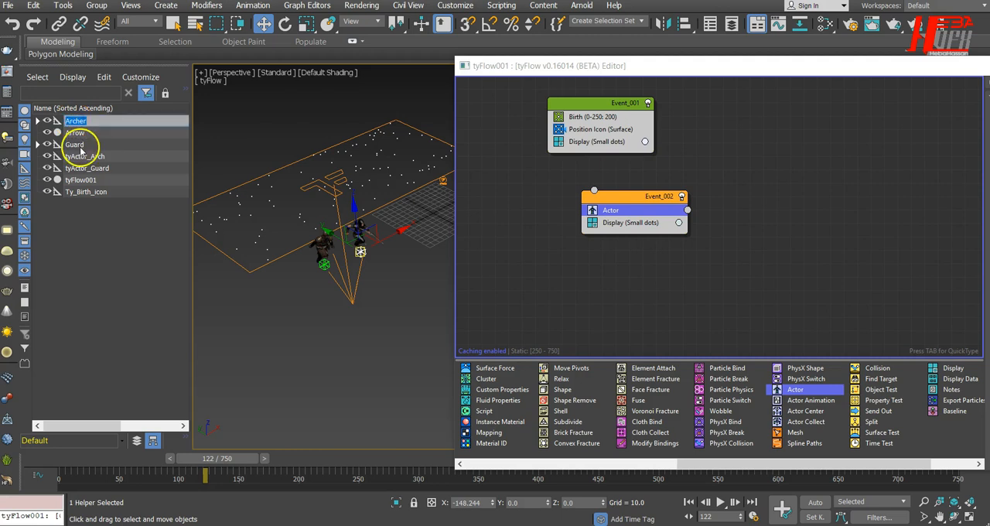
ctrl+click(77, 145)
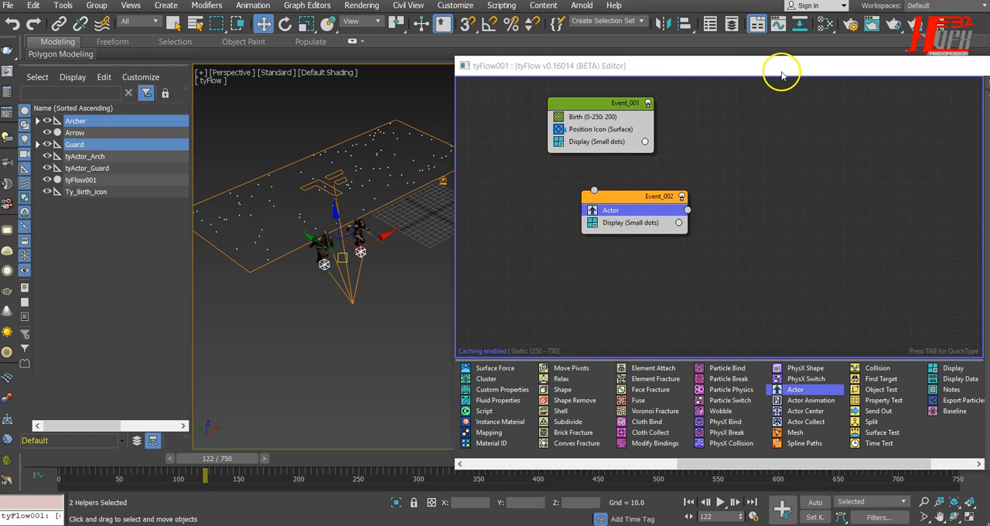
Step: Add the tyActor_Arch and tyActor_Guard helpers to the Actor operator's list and set Test TRUE to Rig particles
drag(740, 71, 61, 100)
middle_drag(642, 254, 751, 270)
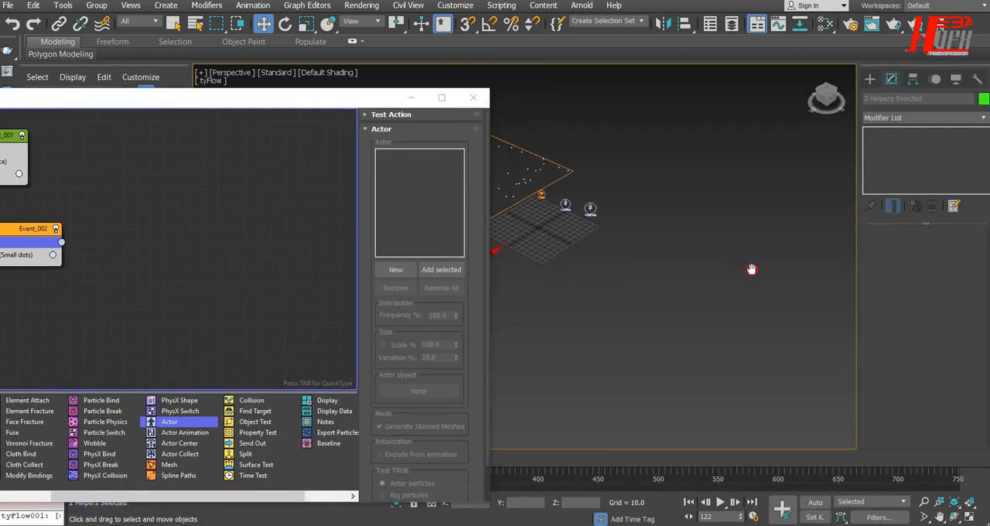
drag(338, 97, 322, 76)
drag(623, 179, 563, 230)
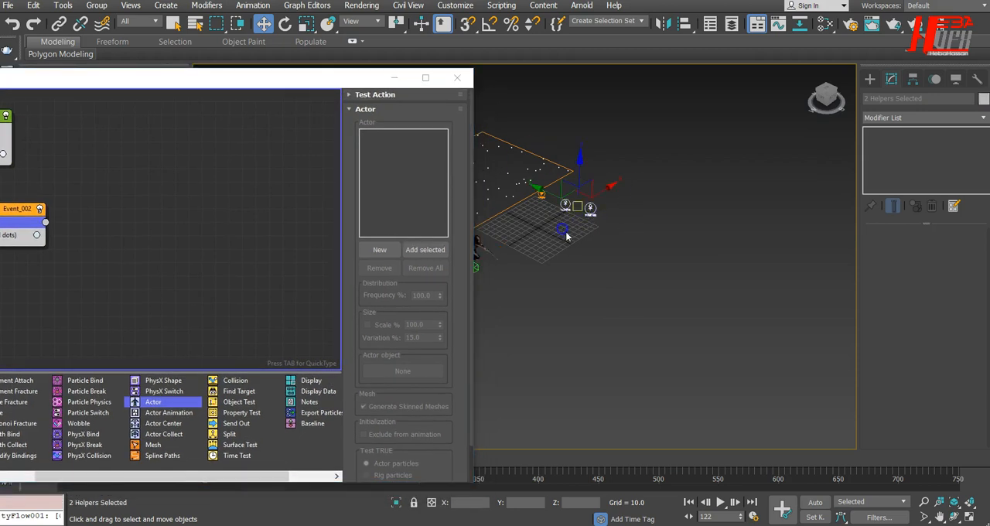
click(433, 249)
drag(347, 72, 459, 93)
drag(601, 345, 597, 253)
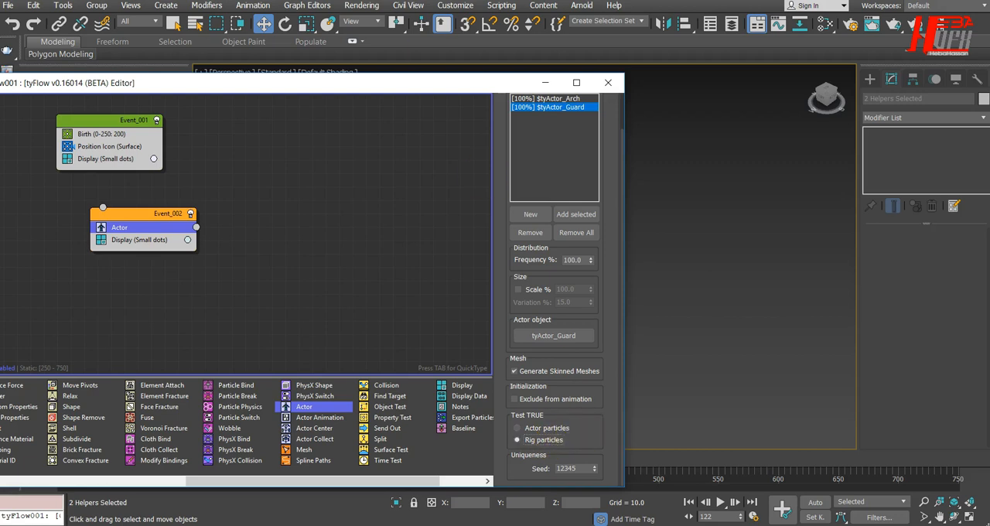
Step: Uncover the viewport, go to frame 6 and reposition Event_002 more directly below Event_001
drag(416, 87, 826, 51)
drag(204, 459, 67, 458)
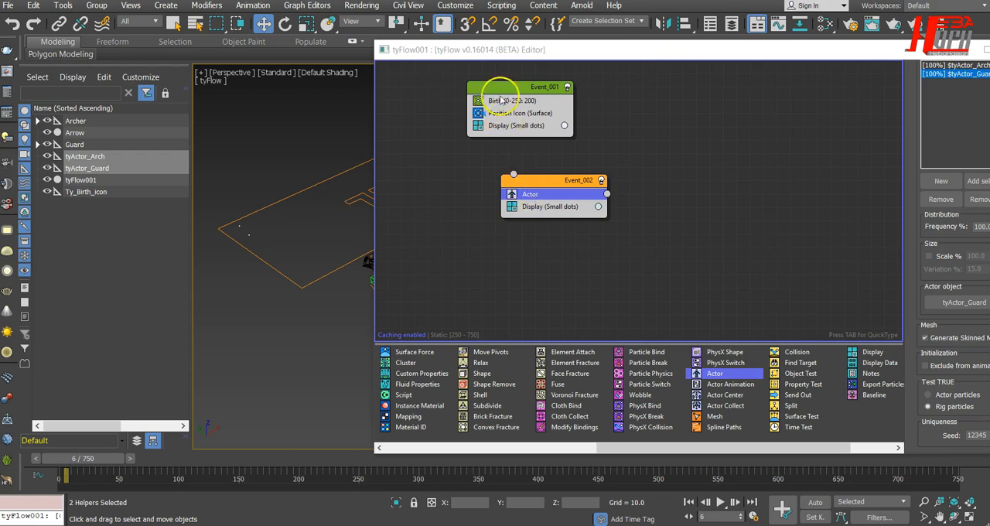
drag(554, 180, 497, 200)
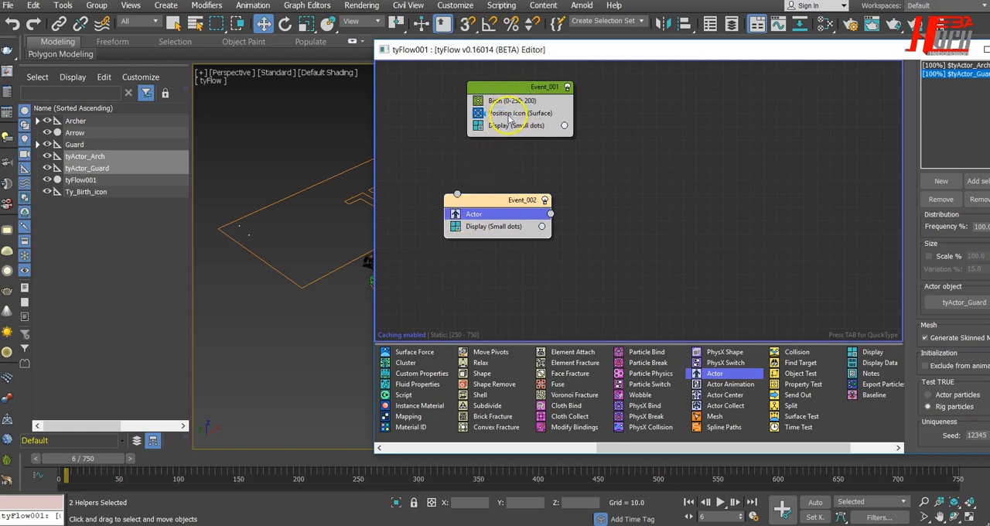
Step: Insert a Send Out operator between Position Icon and Display in Event_001
key(Tab)
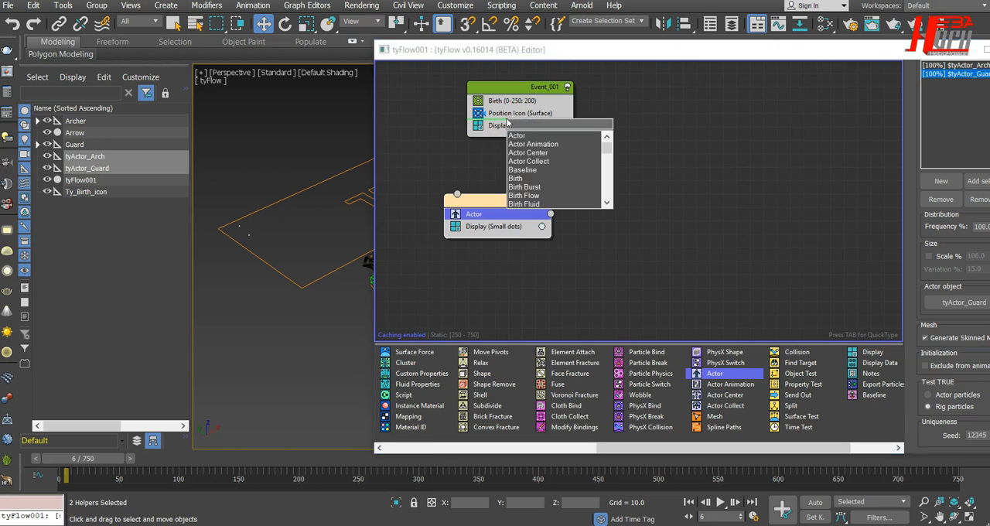
text(senf)
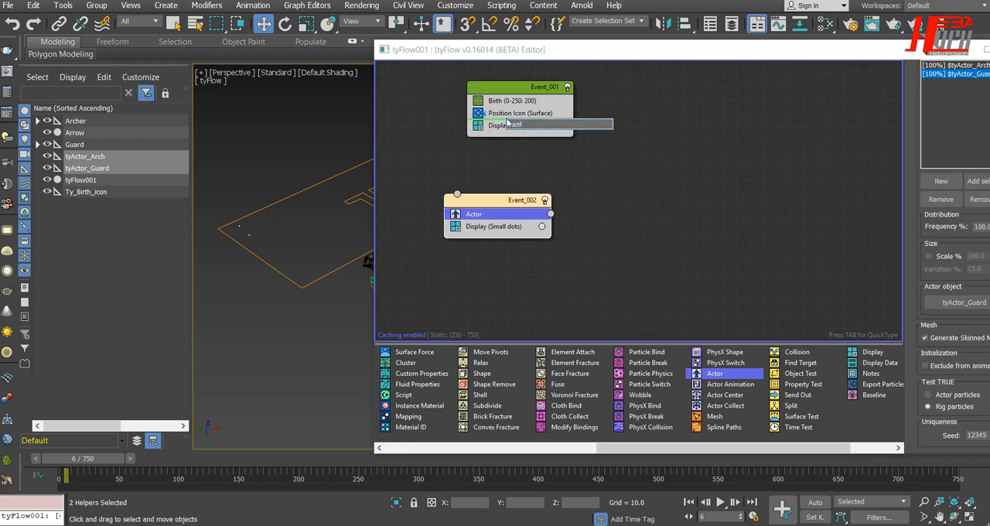
key(BackSpace)
click(531, 136)
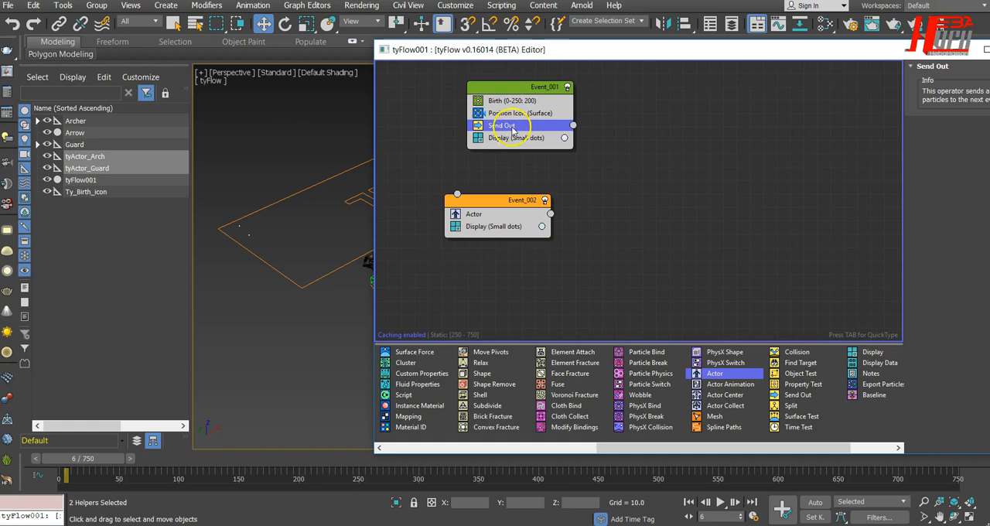
Step: Switch the Send Out operator's output side and connect its output to the input of Event_002
right_click(571, 126)
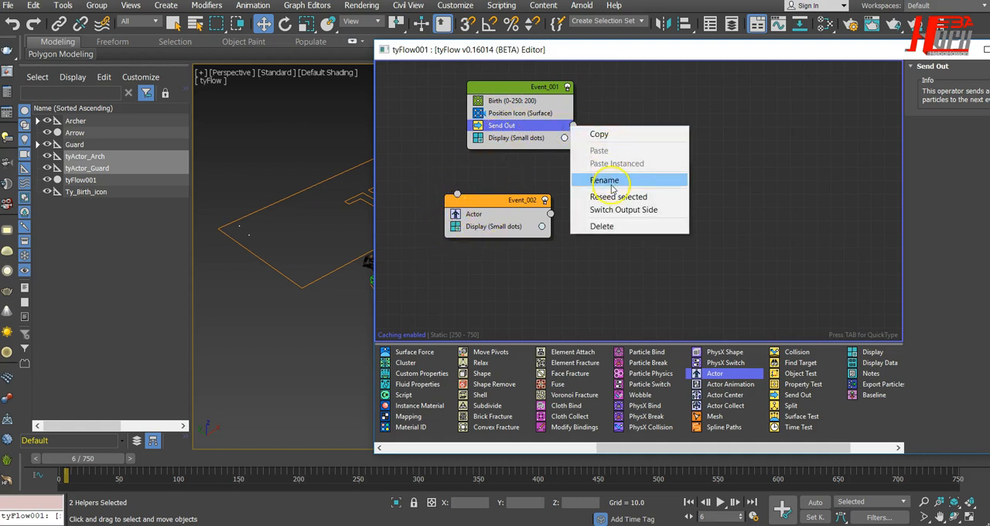
click(619, 210)
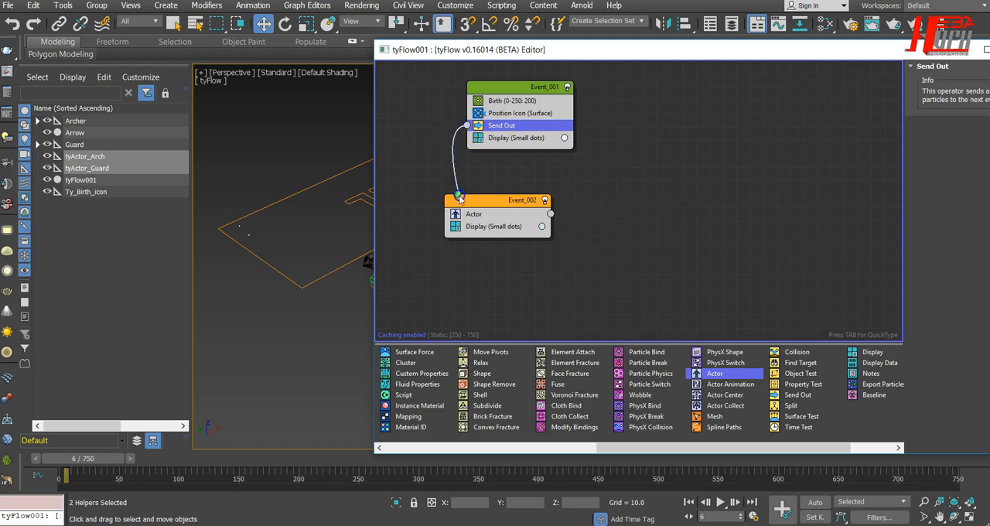
drag(460, 199, 459, 198)
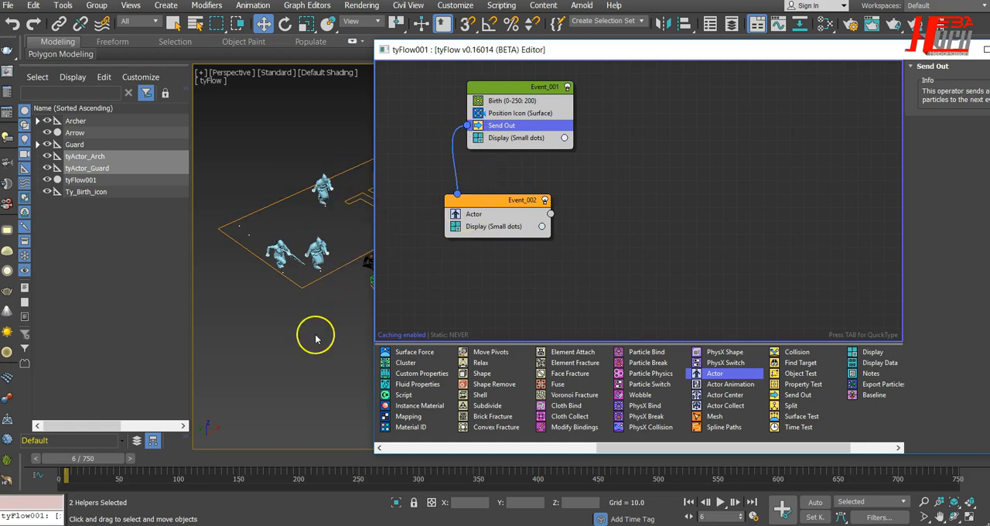
Step: Scrub the timeline to frame 16 to preview the actors and delete the Display operator from Event_001
drag(100, 464, 164, 466)
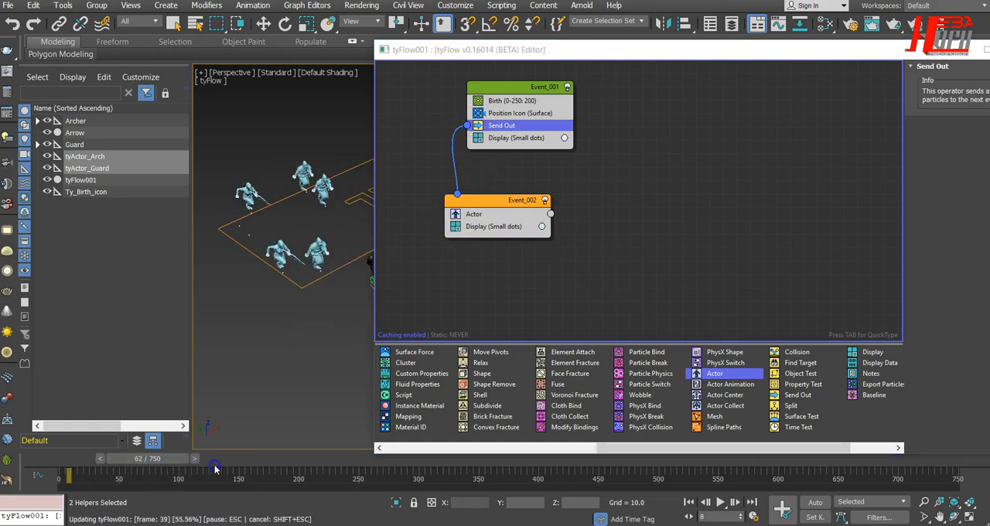
drag(80, 463, 120, 462)
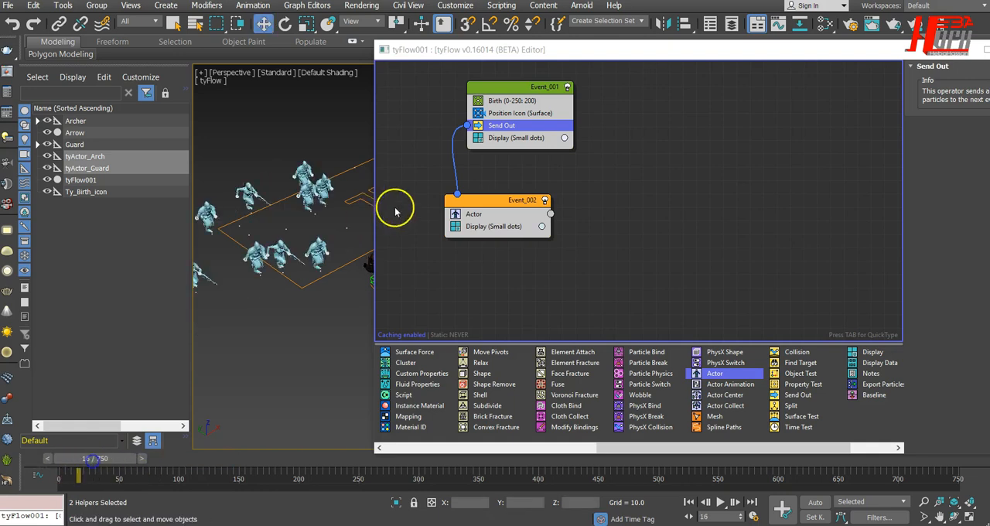
click(494, 139)
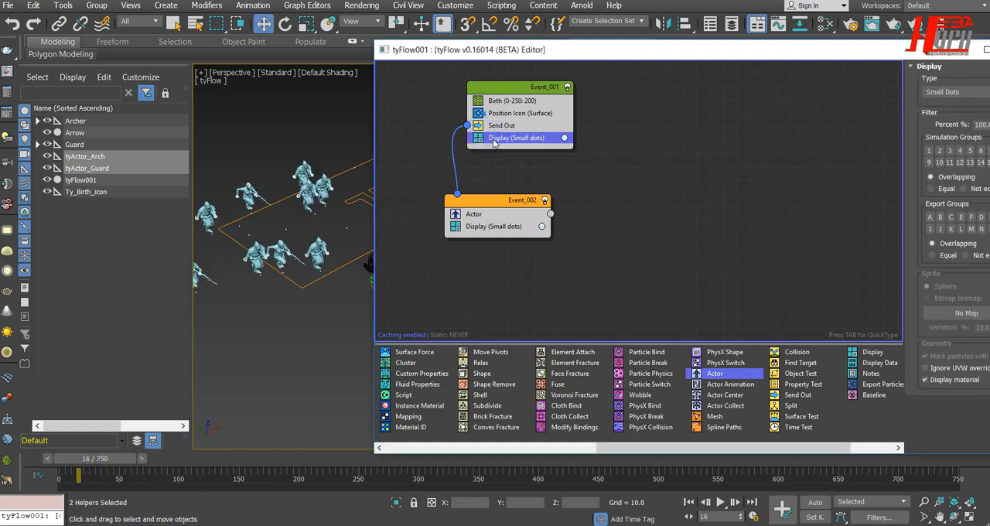
key(Delete)
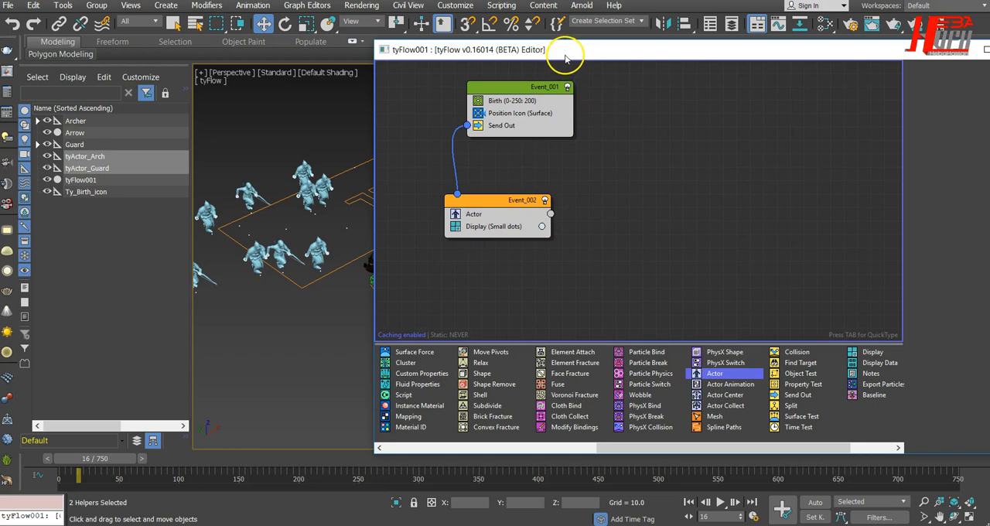
Step: Uncover more of the viewport and scrub the timeline to frame 73 to check how the actors are born
drag(564, 58, 700, 52)
drag(110, 459, 252, 453)
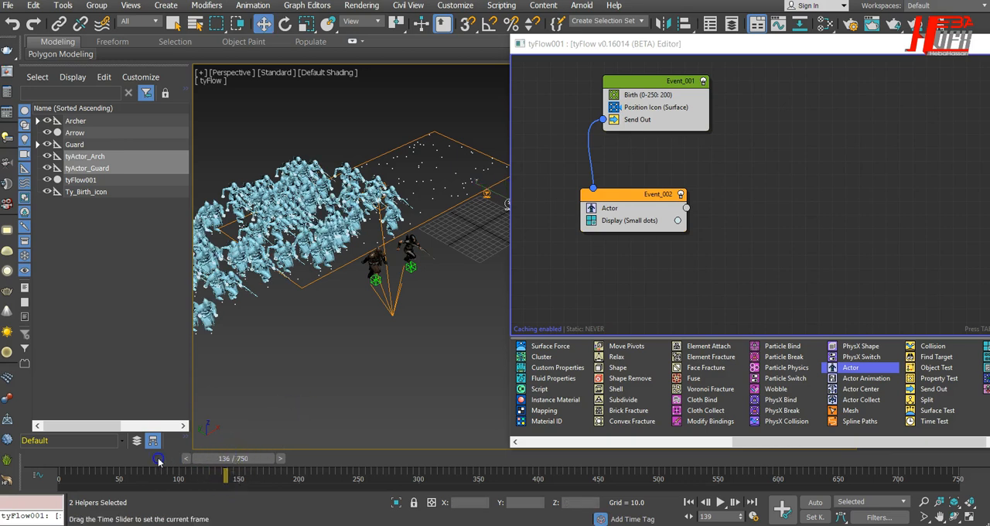
drag(158, 461, 145, 464)
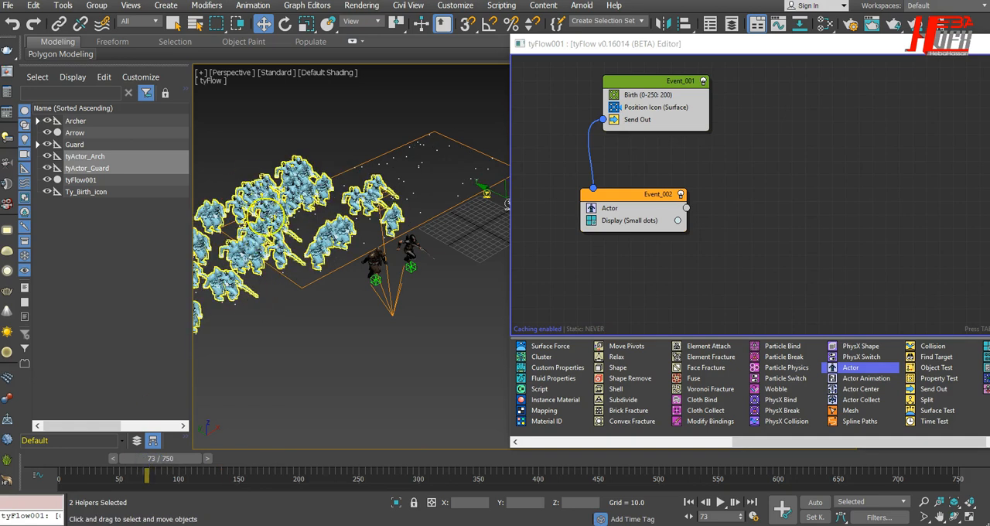
Step: Examine the spawned archer and guard meshes up close in the viewport
alt+middle_drag(369, 409, 454, 349)
scroll(310, 287, up, 4)
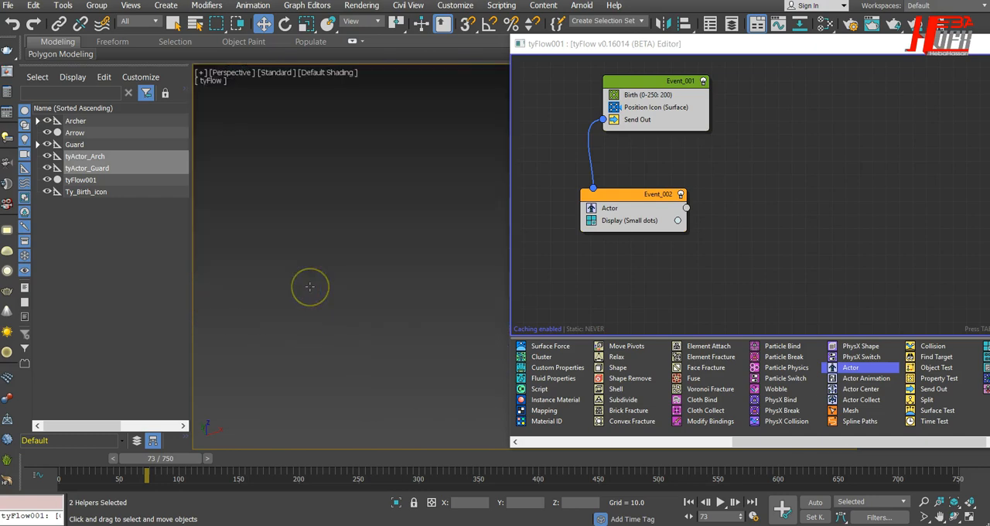
scroll(310, 287, down, 2)
mouse_move(303, 349)
alt+middle_down()
mouse_move(319, 343)
mouse_move(302, 341)
alt+middle_up()
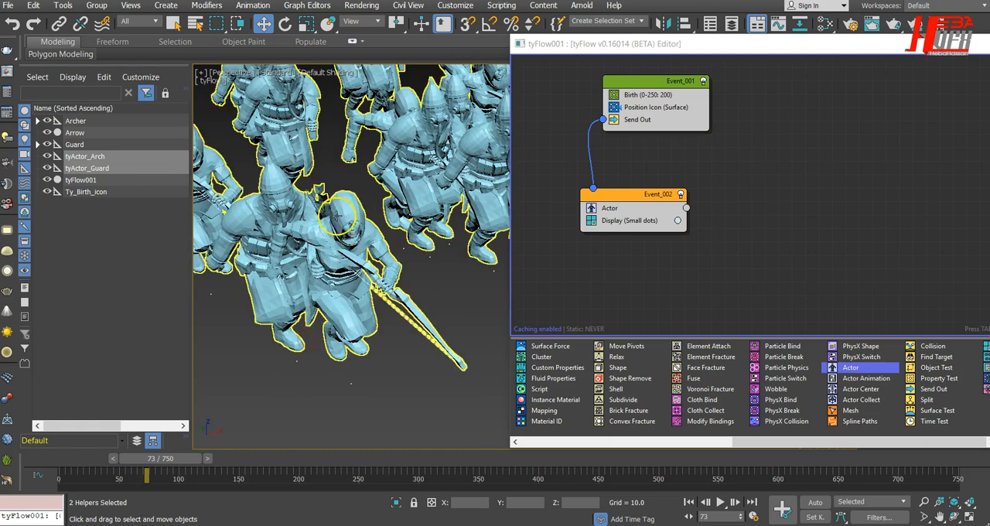
scroll(345, 209, up, 2)
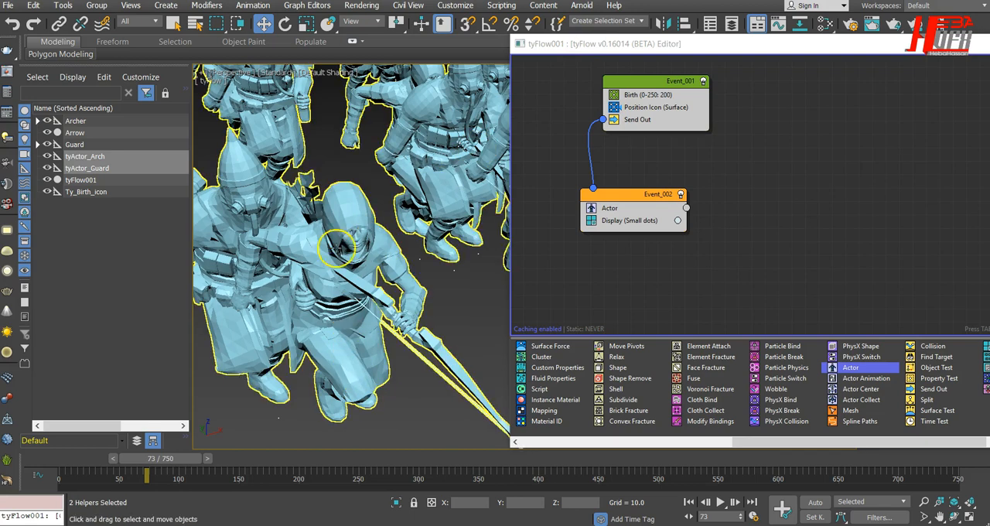
alt+middle_drag(397, 389, 342, 435)
alt+middle_drag(349, 321, 347, 349)
middle_drag(347, 349, 343, 391)
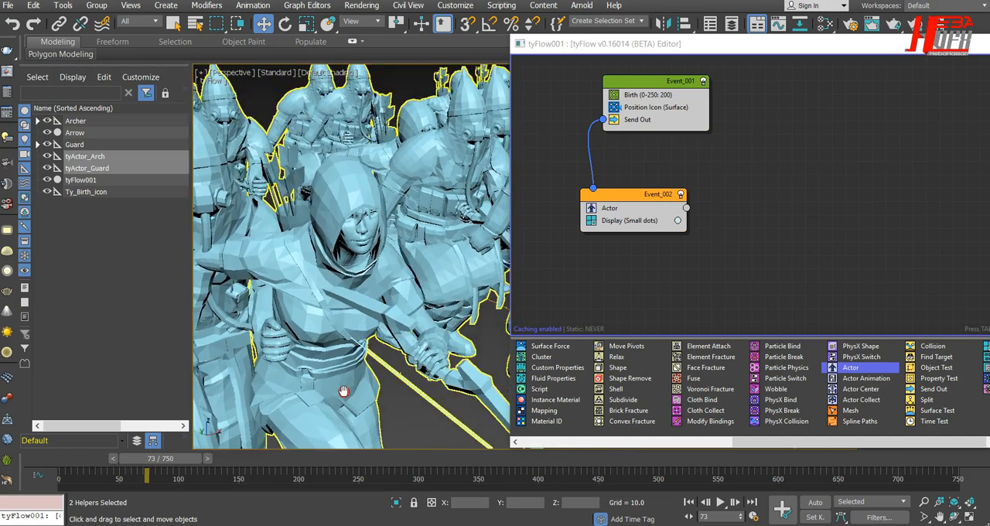
Step: Inspect the crowd from above and next to the original guard model, and bring the flow editor back into full view
scroll(371, 274, down, 6)
alt+middle_drag(414, 318, 359, 384)
scroll(381, 302, down, 2)
middle_drag(380, 302, 252, 347)
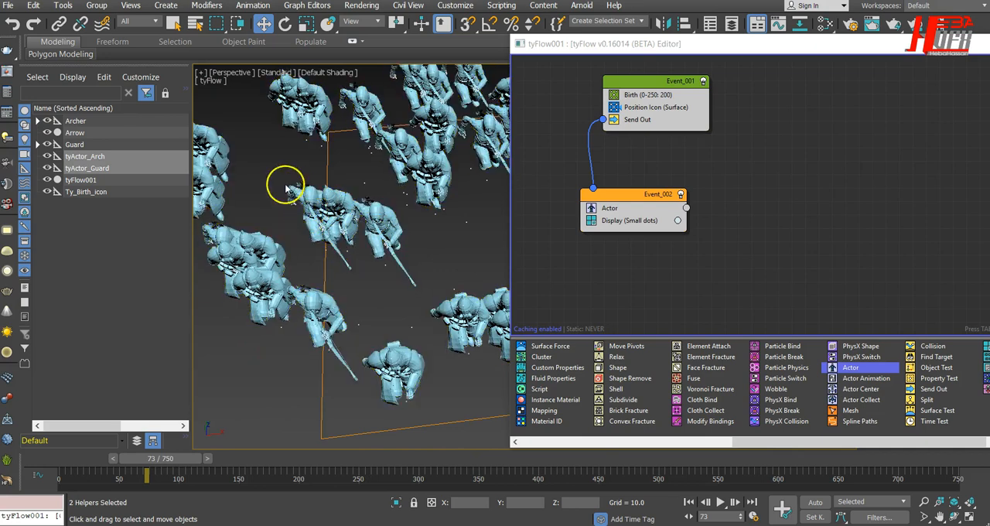
scroll(286, 193, up, 5)
scroll(289, 203, down, 4)
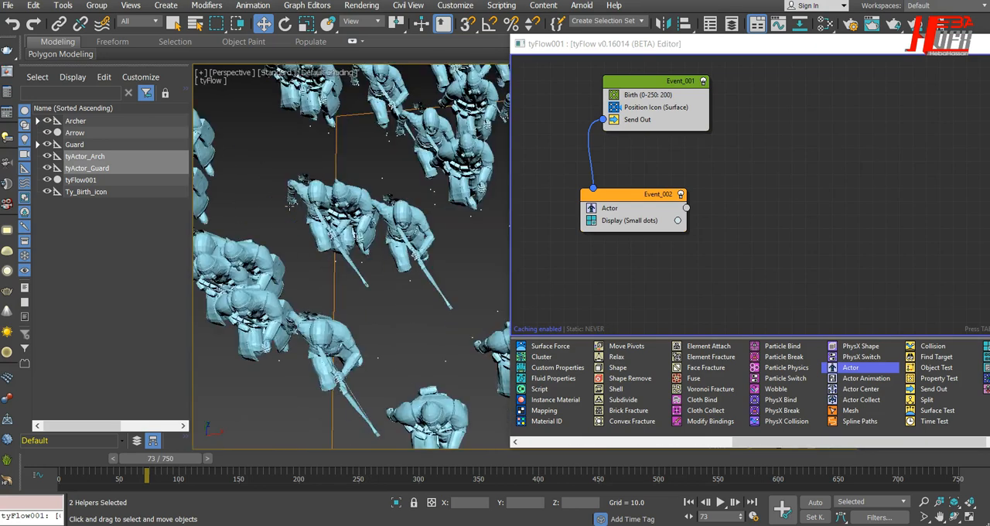
alt+middle_drag(405, 314, 227, 316)
alt+middle_drag(387, 266, 269, 214)
middle_drag(344, 353, 531, 317)
alt+middle_drag(327, 367, 352, 308)
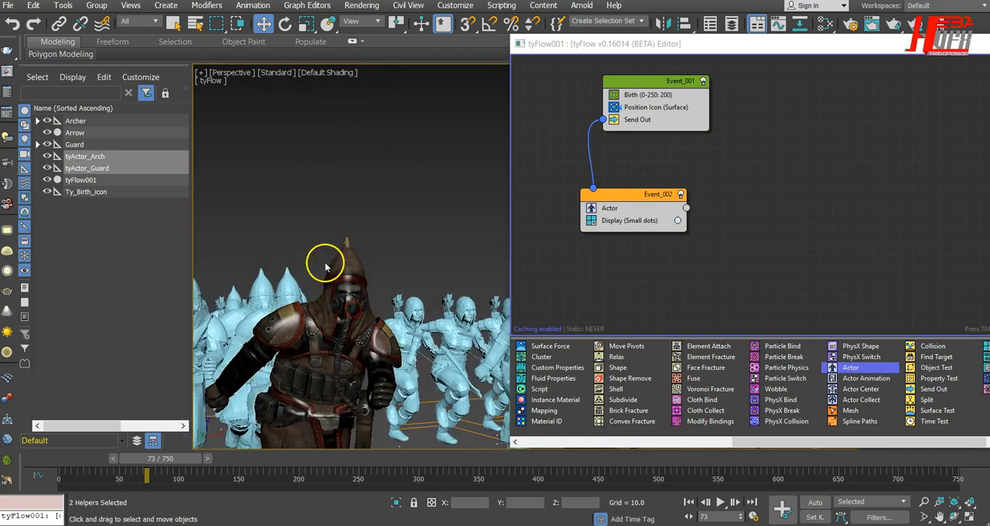
middle_drag(507, 359, 377, 369)
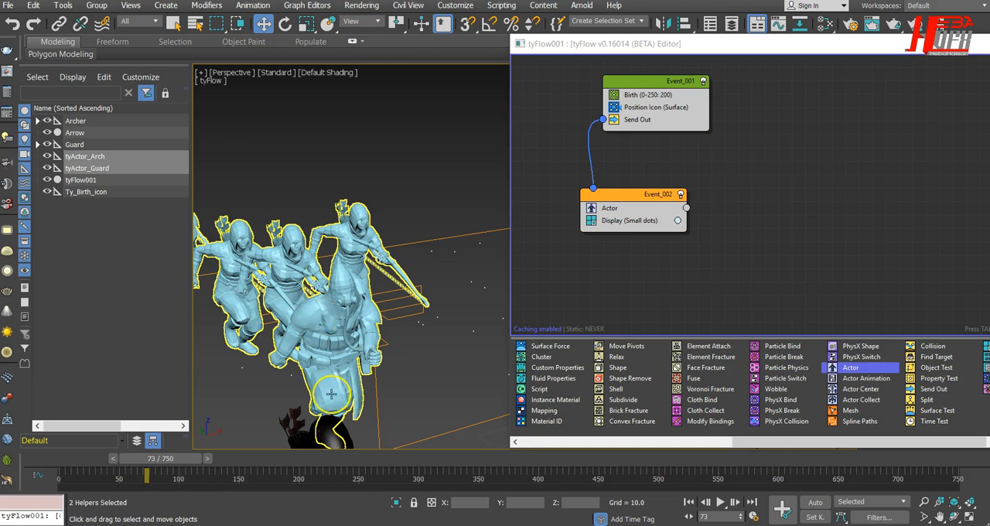
drag(774, 47, 442, 67)
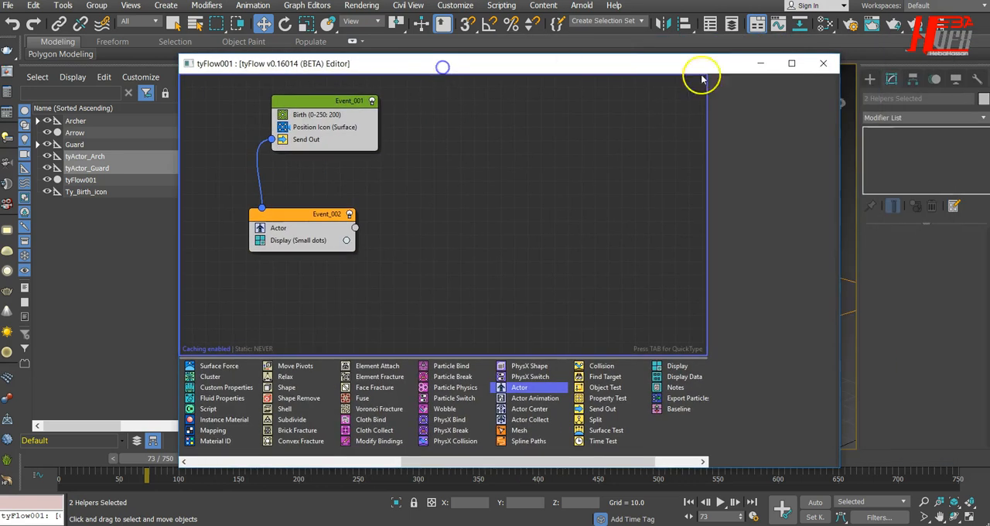
Step: Minimize the flow editor, select the original archer's Erika_Archer_Clothes_Mesh and scrub the timeline to frame 49
click(760, 65)
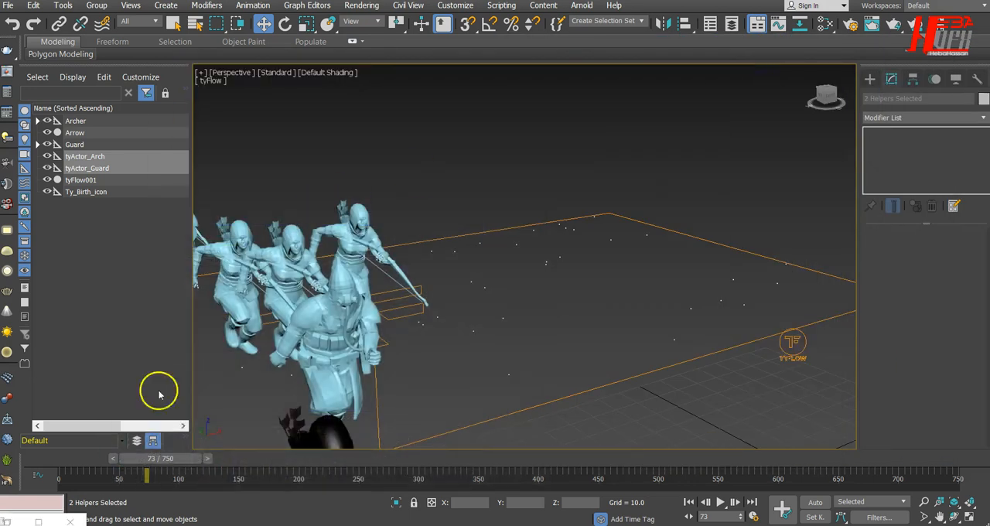
middle_drag(560, 328, 612, 265)
alt+middle_drag(552, 392, 575, 397)
click(572, 274)
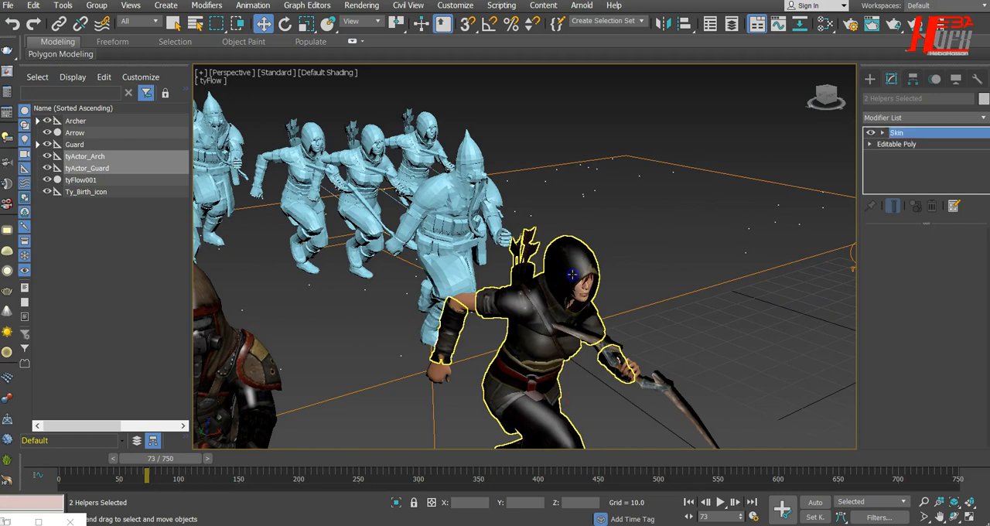
click(314, 222)
click(556, 251)
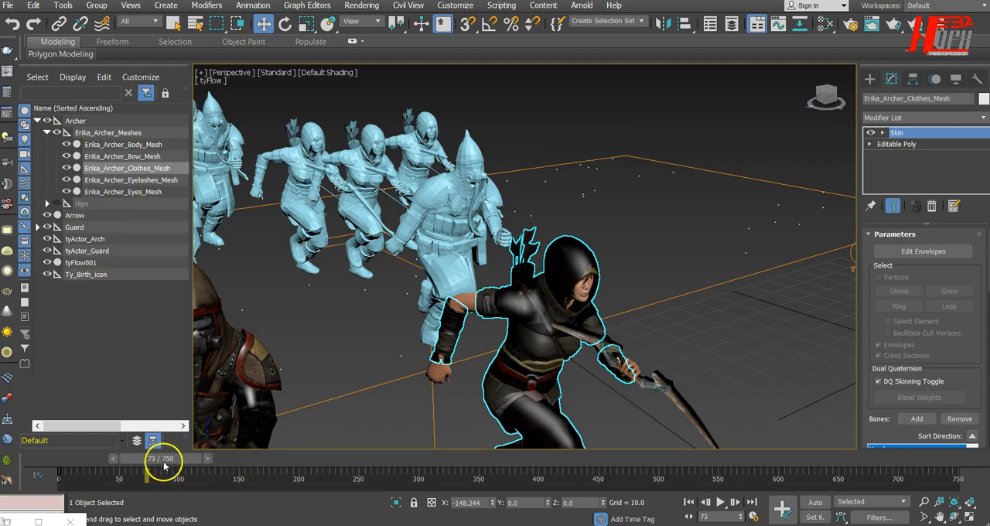
drag(137, 470, 110, 469)
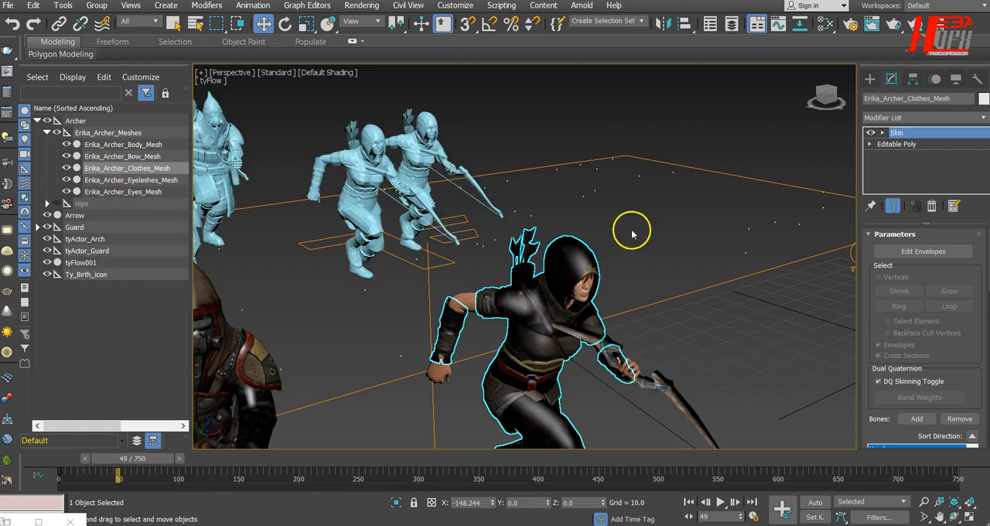
Step: Disable the Skin modifier on Erika_Archer_Clothes_Mesh and enter polygon level in its Editable Poly base
click(144, 169)
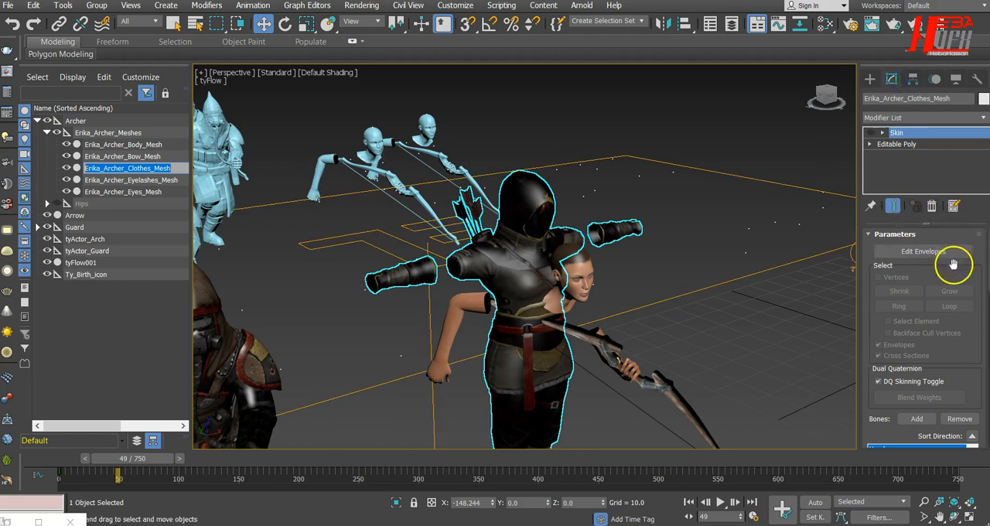
scroll(951, 262, down, 2)
scroll(951, 262, up, 2)
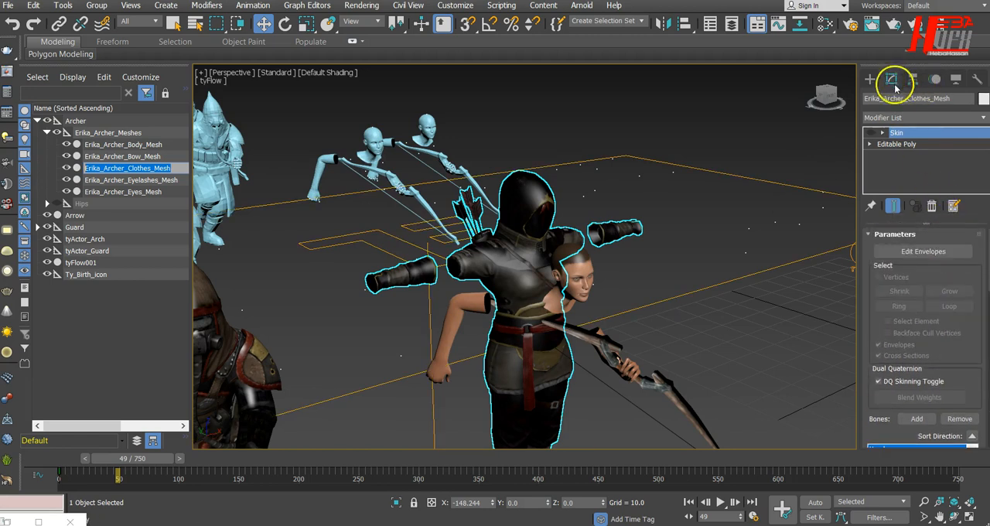
click(895, 145)
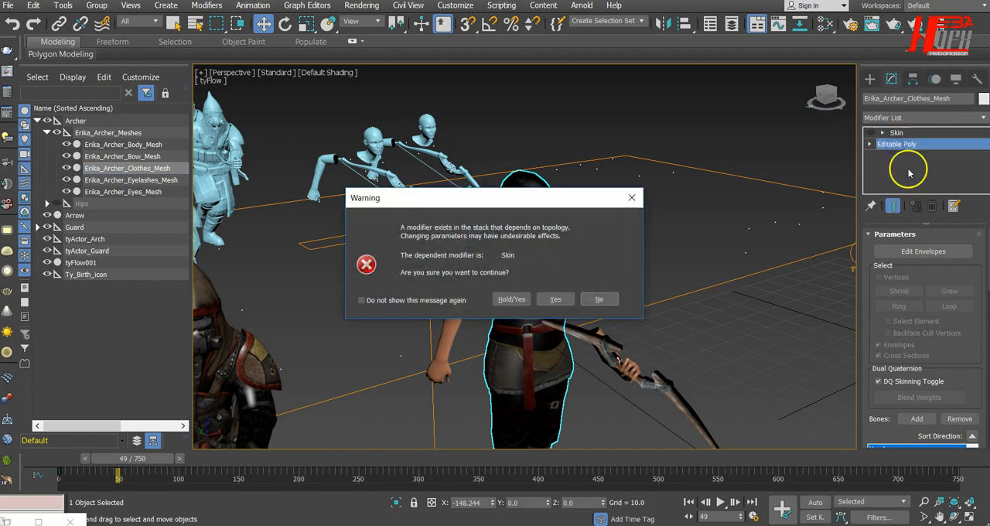
click(558, 298)
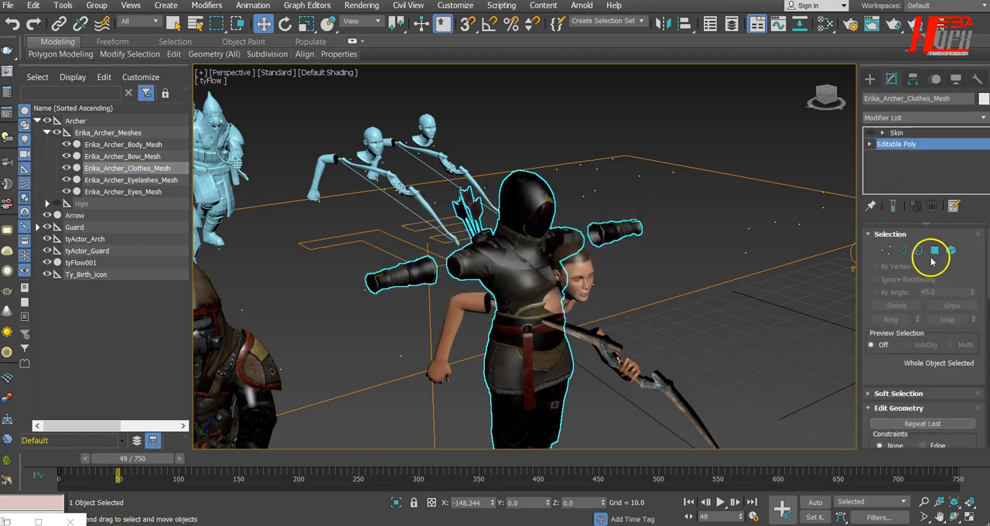
click(933, 250)
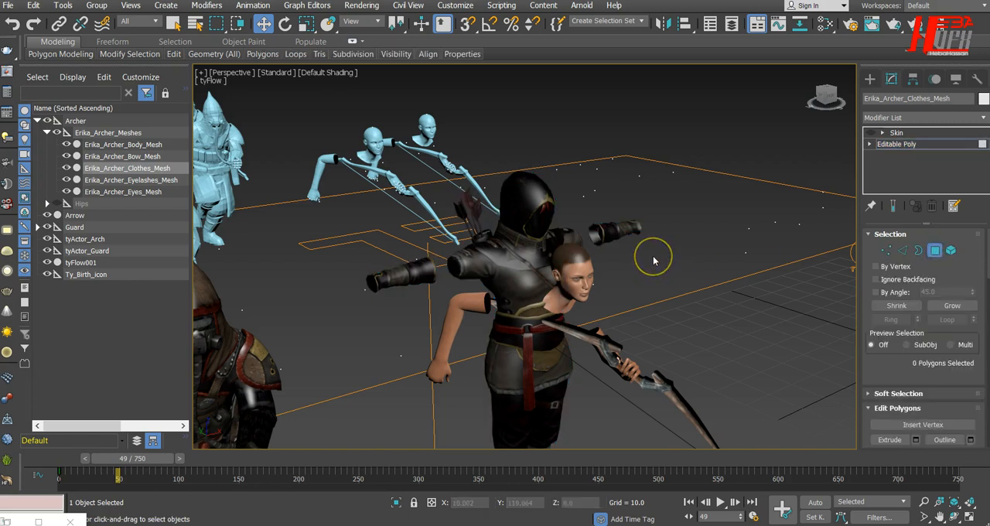
Step: Clear the smoothing groups on all polygons of the archer's clothes, apply Auto Smooth at 45.0 and leave polygon level
double_click(524, 223)
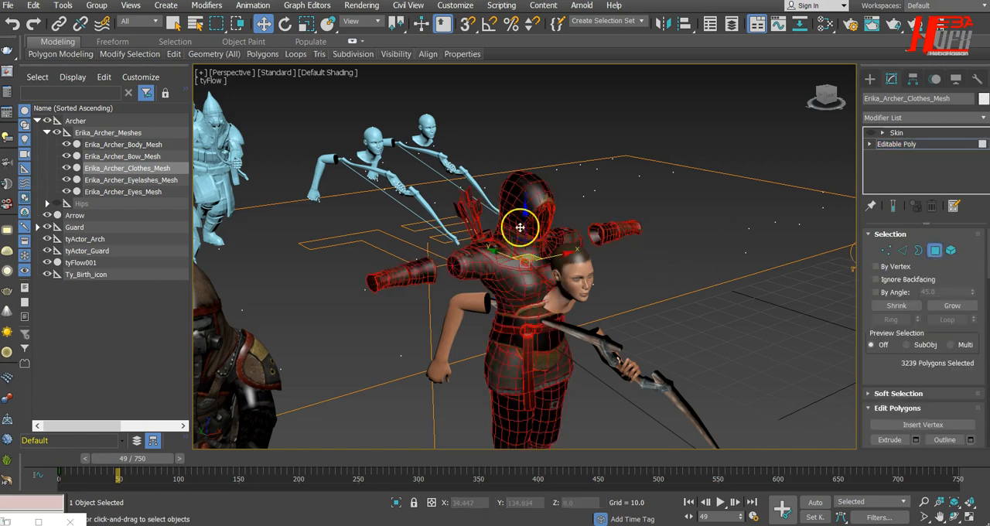
drag(965, 384, 952, 194)
drag(961, 352, 940, 95)
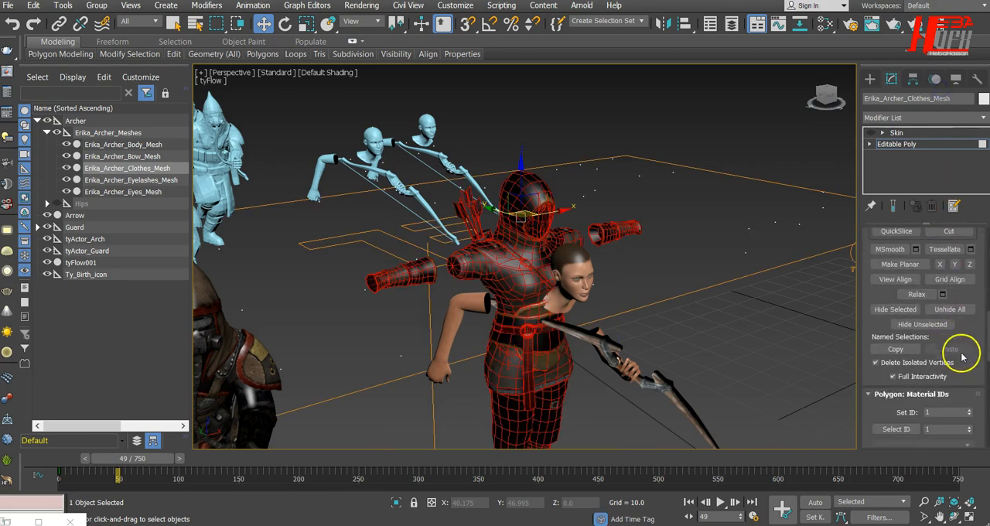
scroll(955, 337, down, 7)
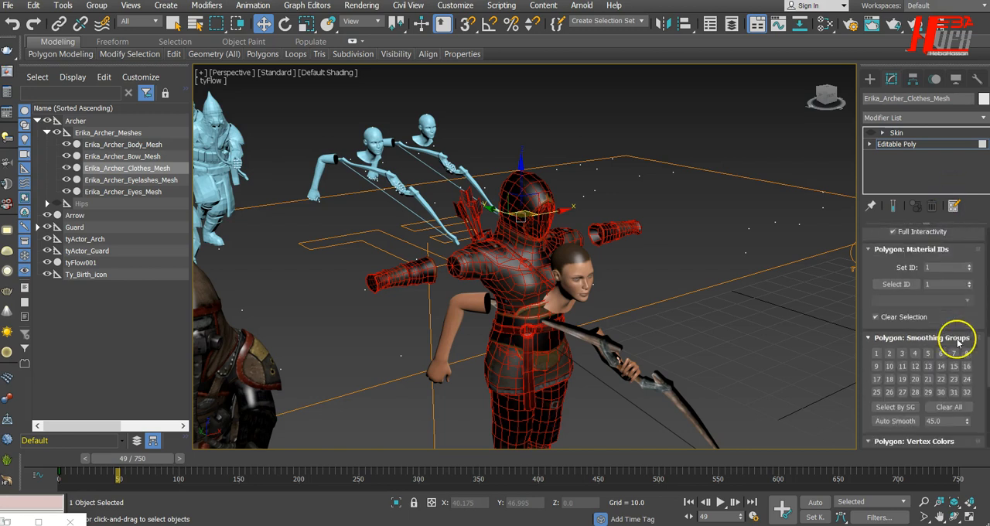
click(947, 343)
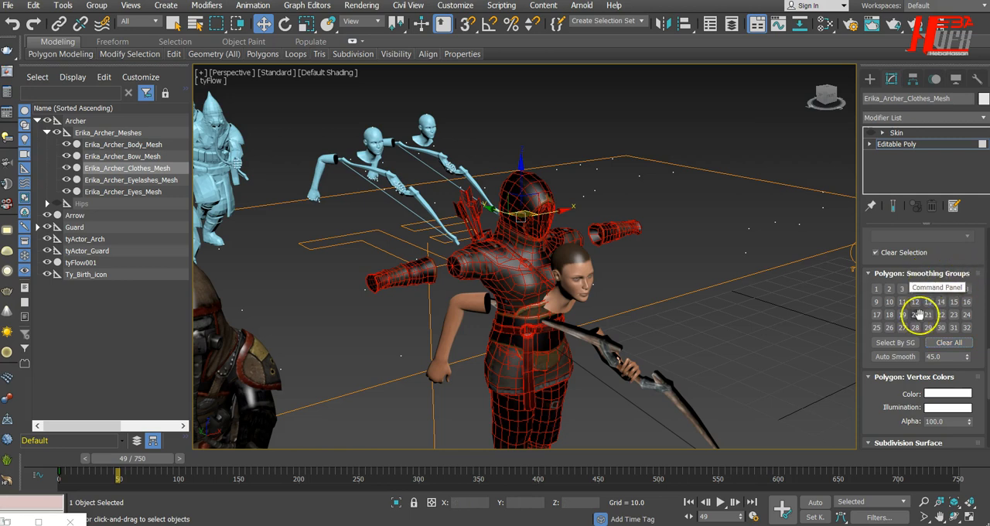
click(893, 358)
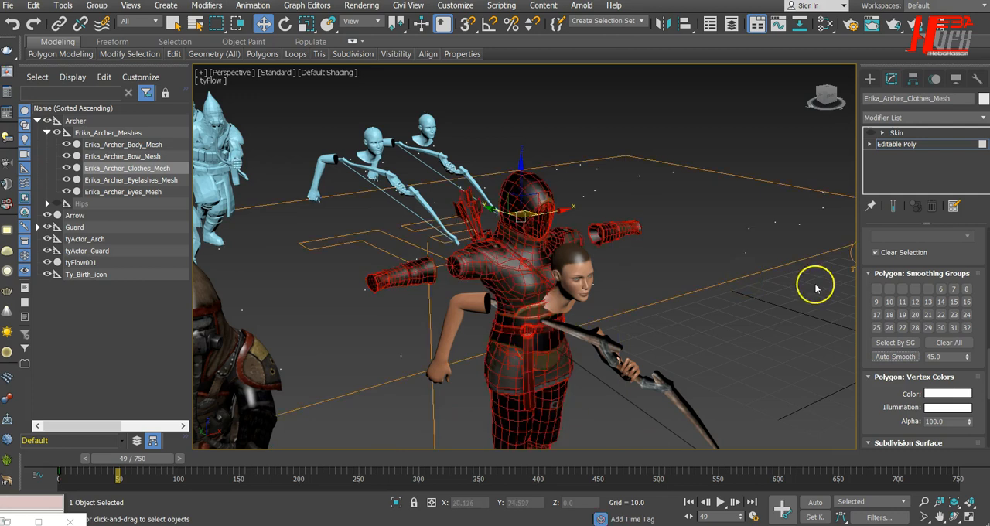
scroll(923, 311, up, 10)
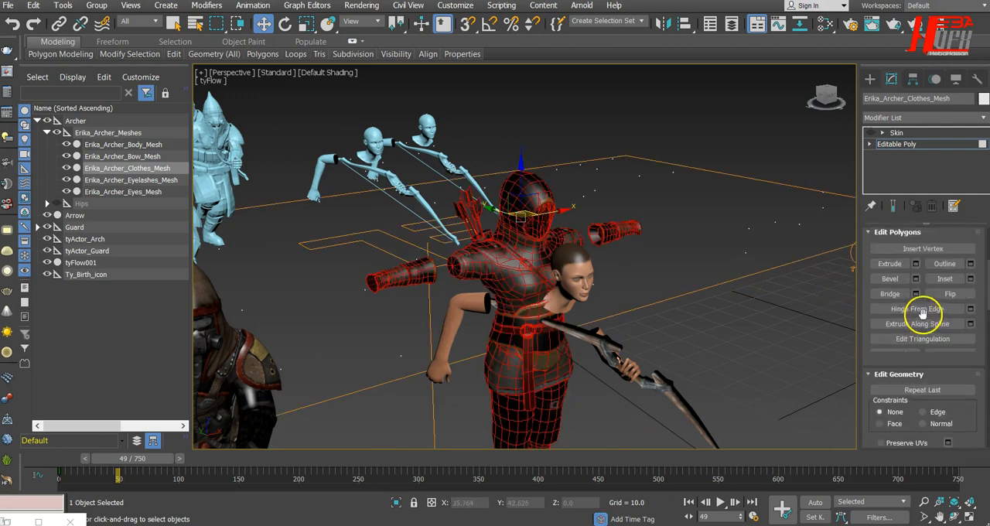
scroll(921, 311, up, 5)
click(934, 250)
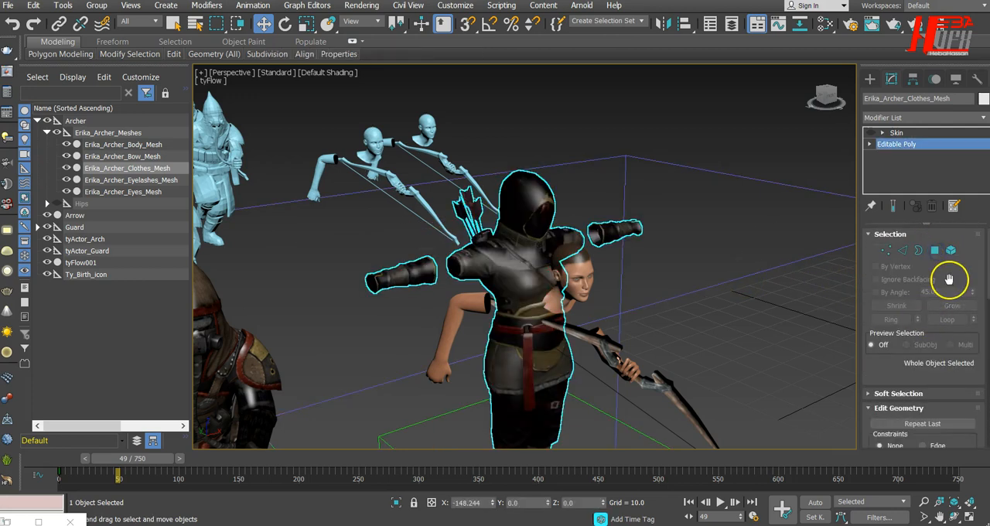
Step: Re-enable the Skin modifier on the archer's clothes mesh and make it the active stack level
click(874, 134)
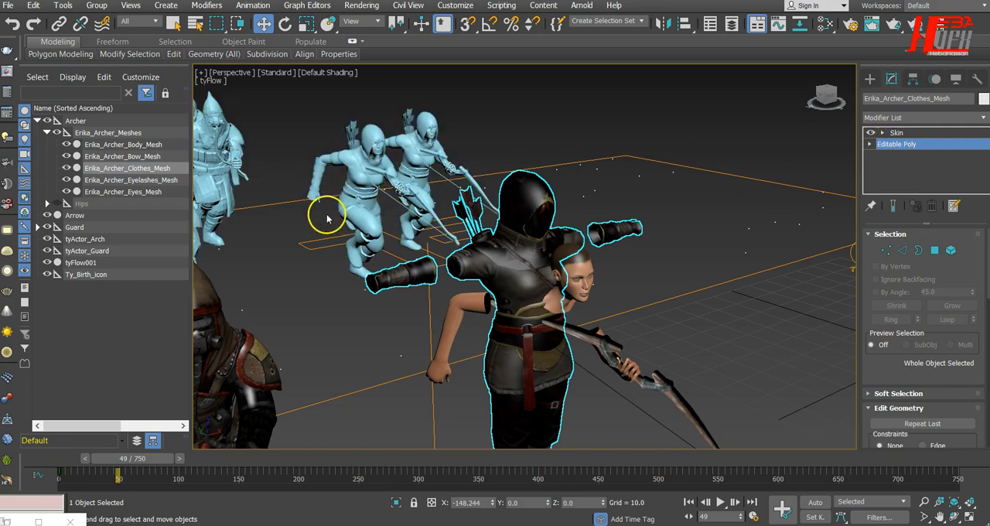
alt+middle_drag(333, 221, 440, 263)
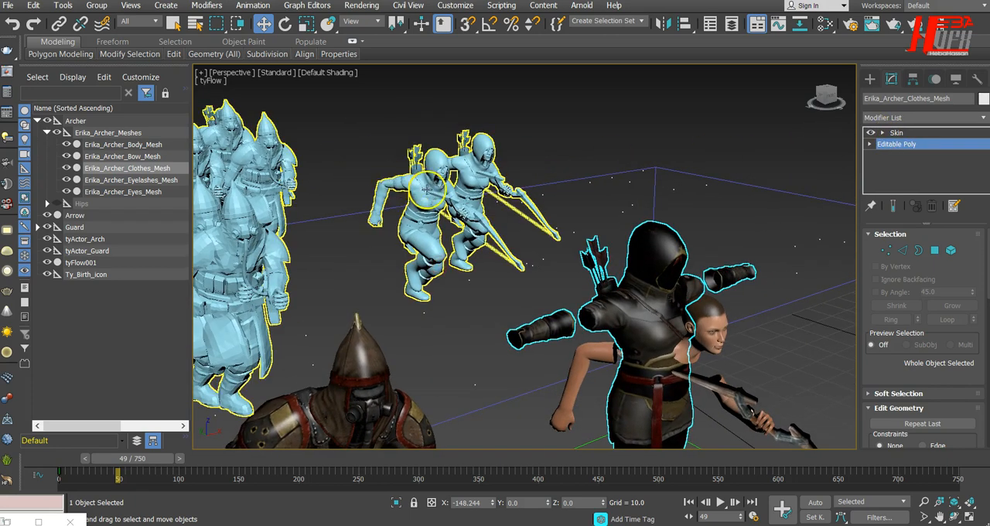
click(897, 133)
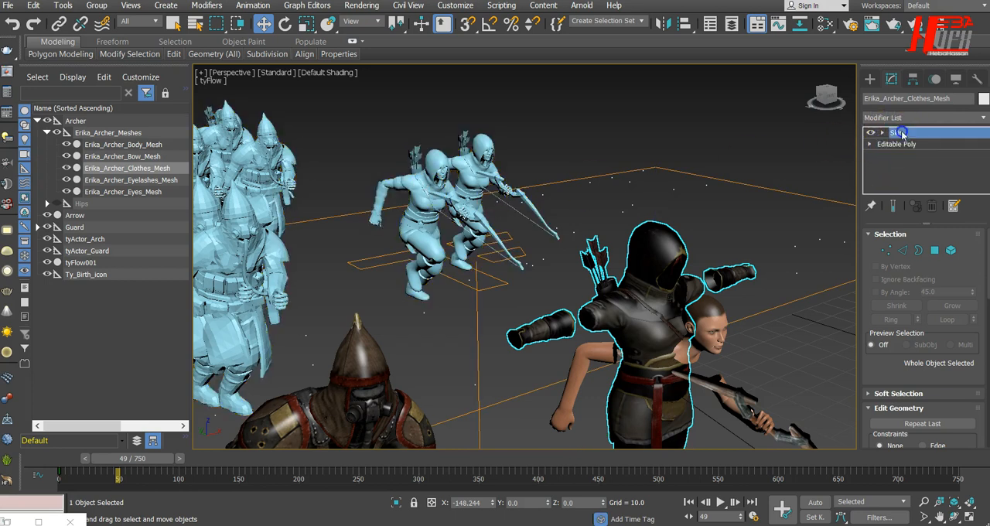
click(895, 132)
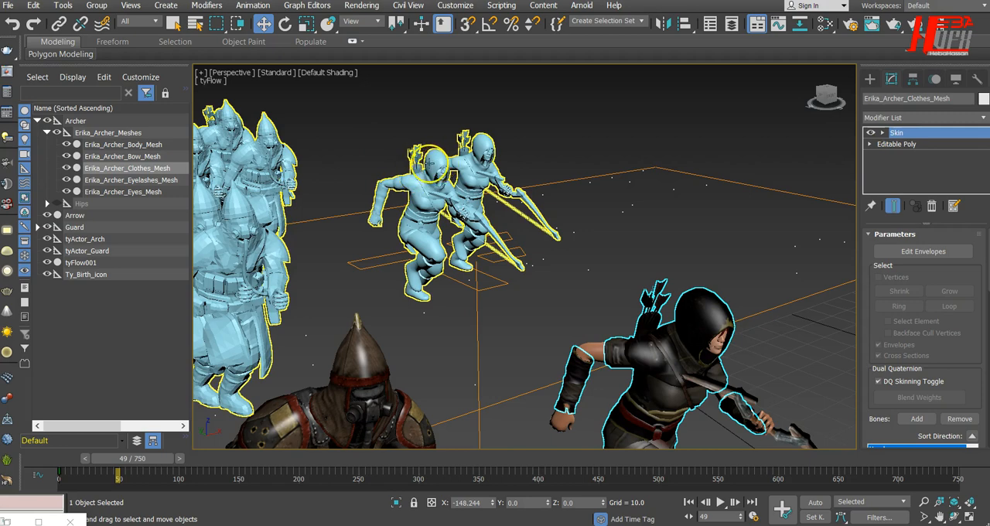
Step: Select the original guard's Mesh, disable its Skin modifier and enter polygon level in its Editable Poly base
key(z)
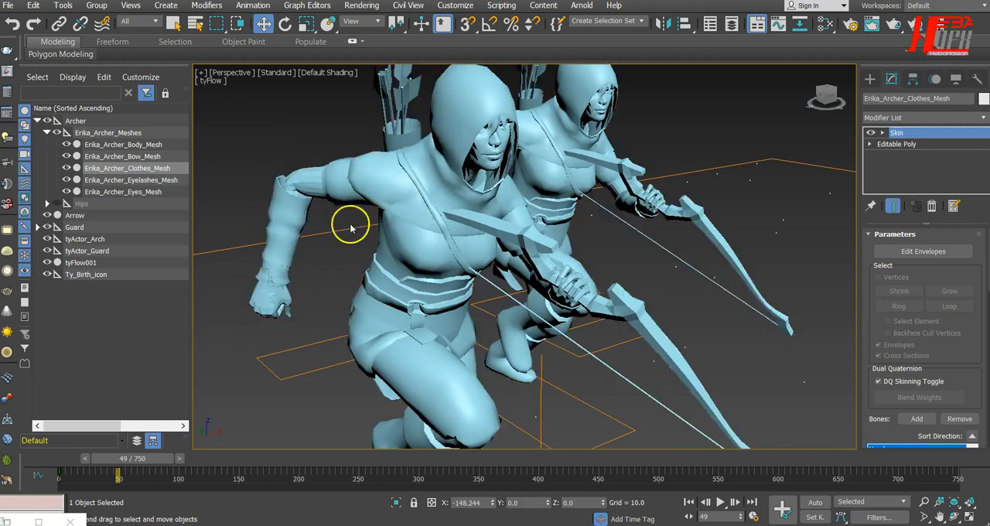
scroll(504, 223, down, 5)
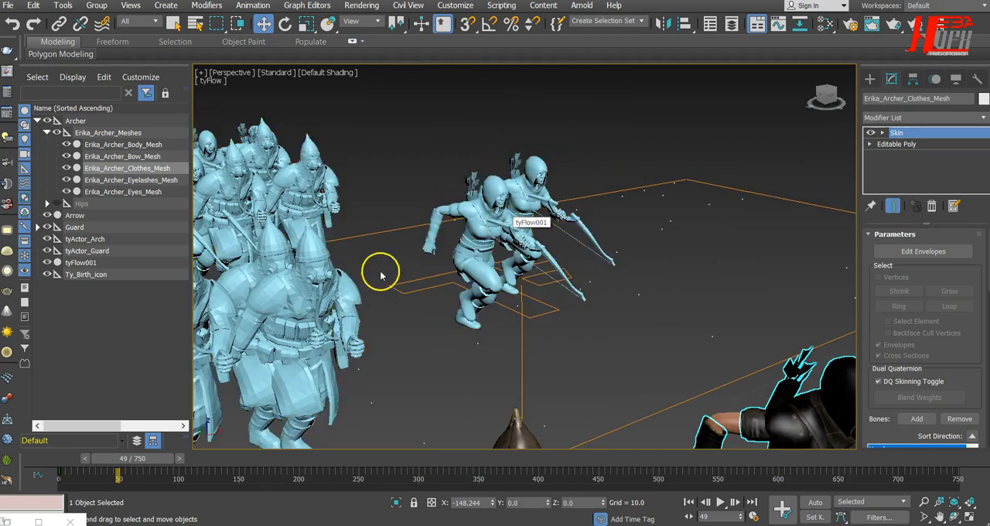
scroll(350, 276, down, 2)
middle_drag(520, 269, 608, 237)
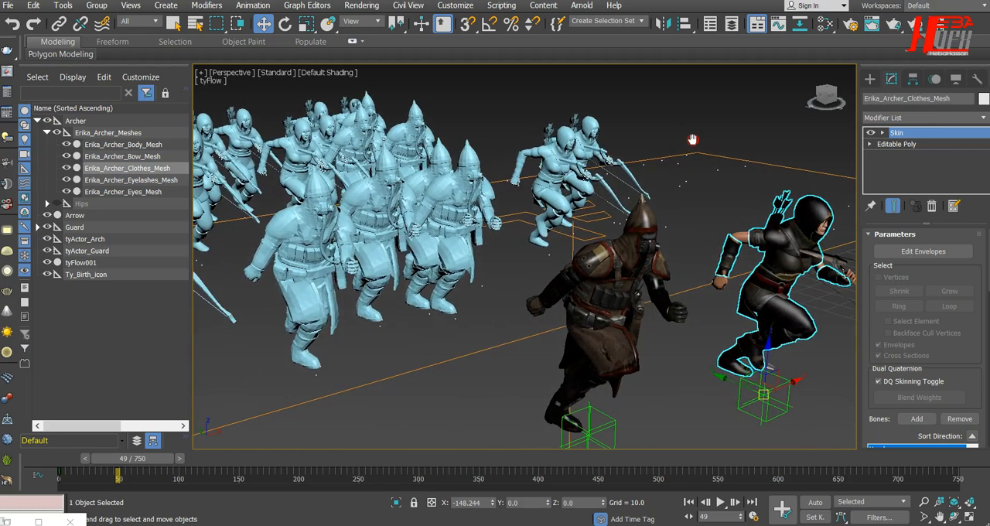
click(615, 271)
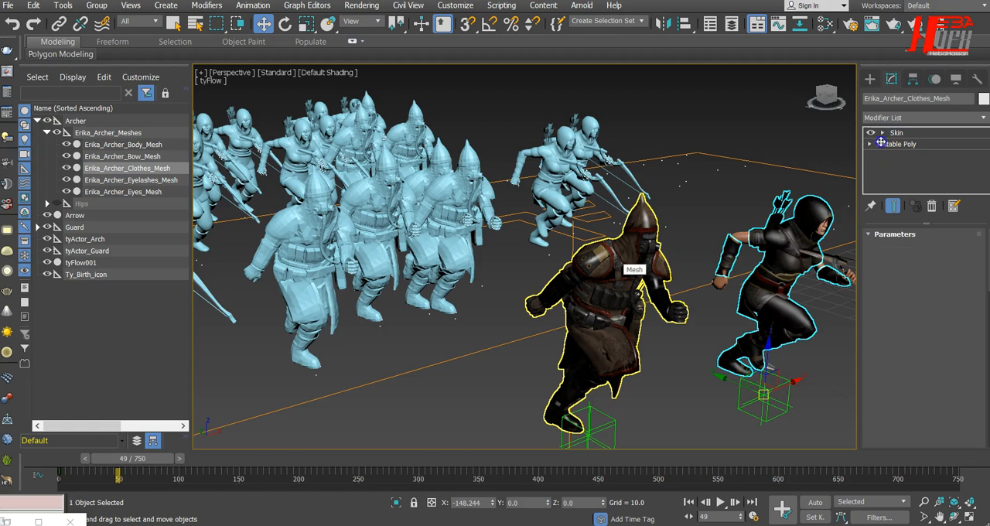
click(870, 133)
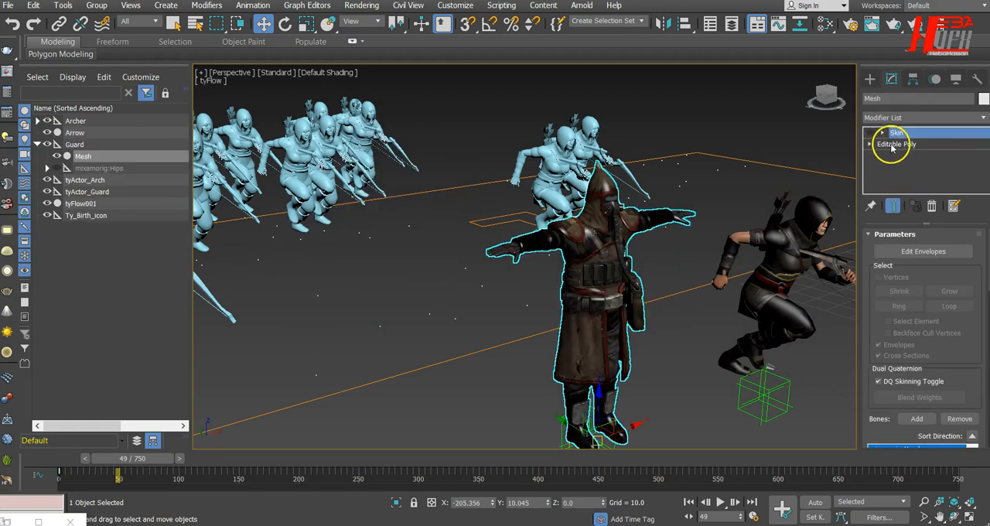
click(893, 145)
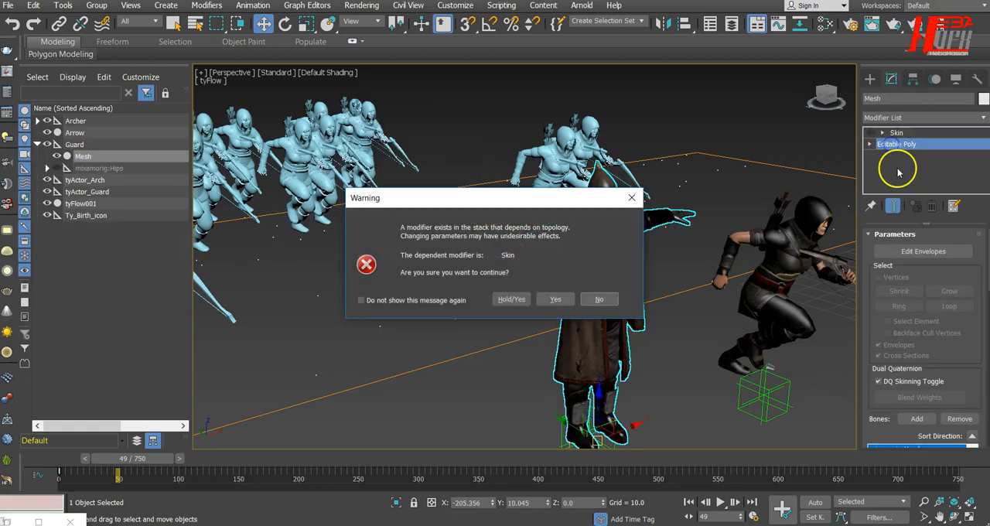
click(555, 299)
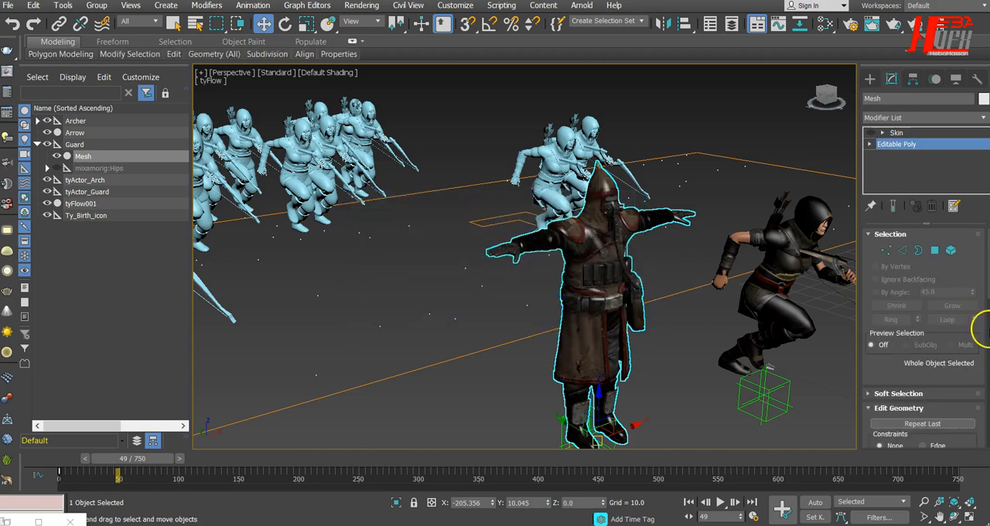
click(933, 250)
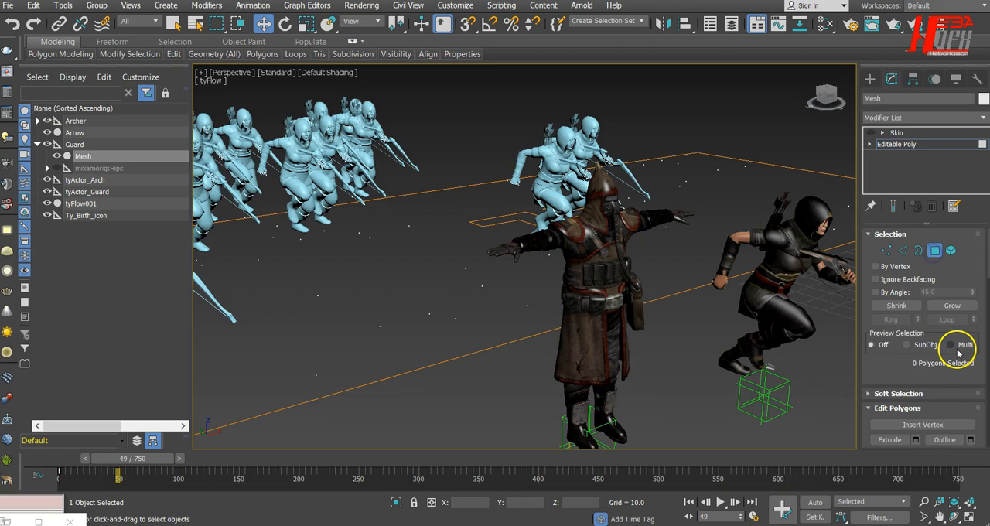
Step: Clear the smoothing groups on all polygons of the guard's Mesh, apply Auto Smooth at 45.0 and leave polygon level
scroll(955, 349, down, 3)
key(ctrl+a)
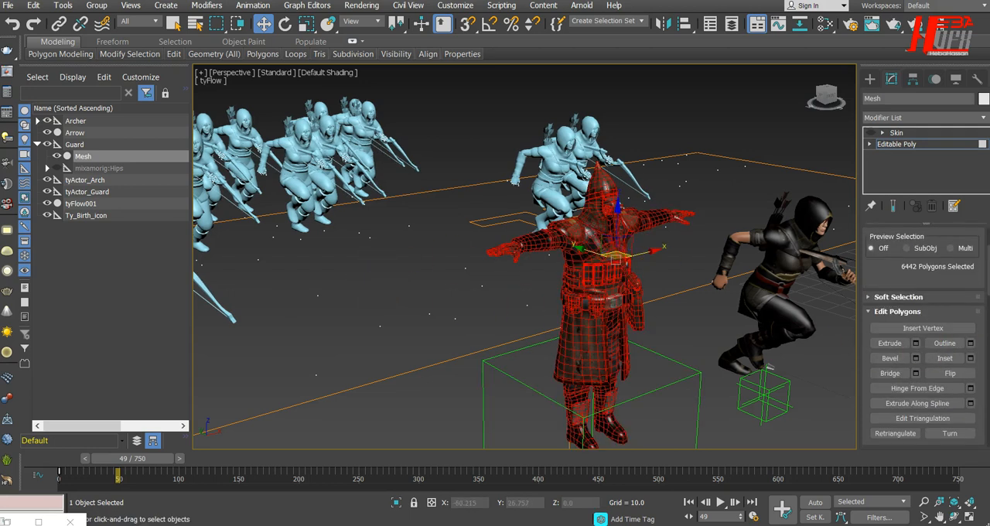
scroll(924, 360, down, 10)
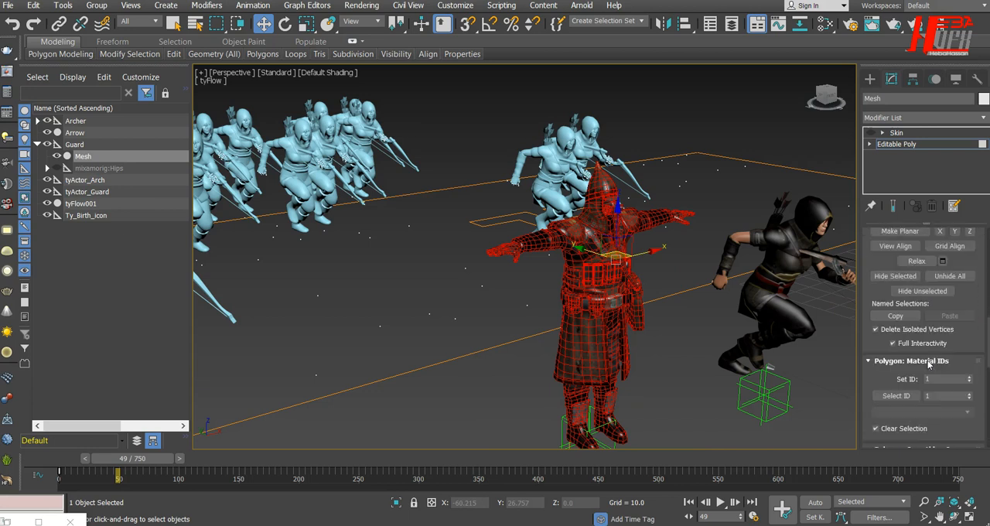
scroll(928, 365, down, 1)
drag(945, 412, 964, 249)
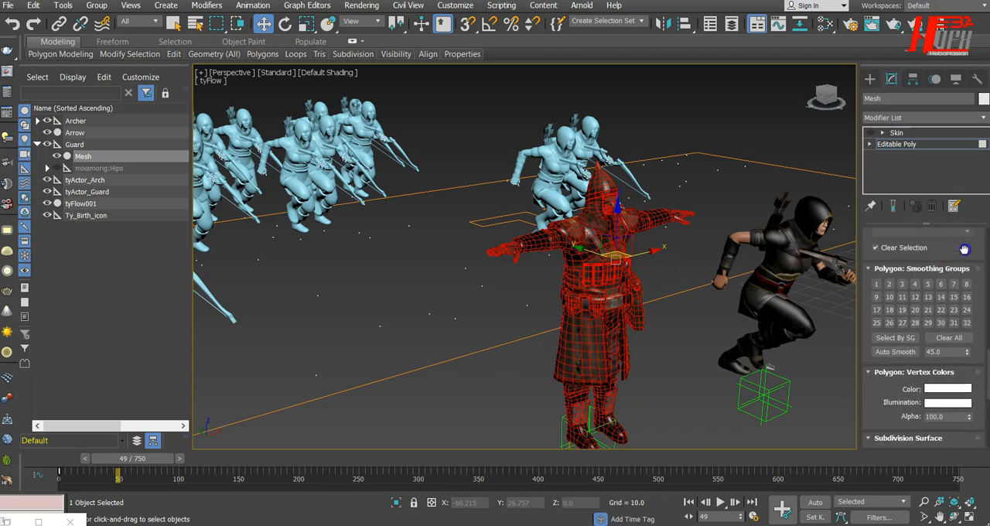
click(962, 339)
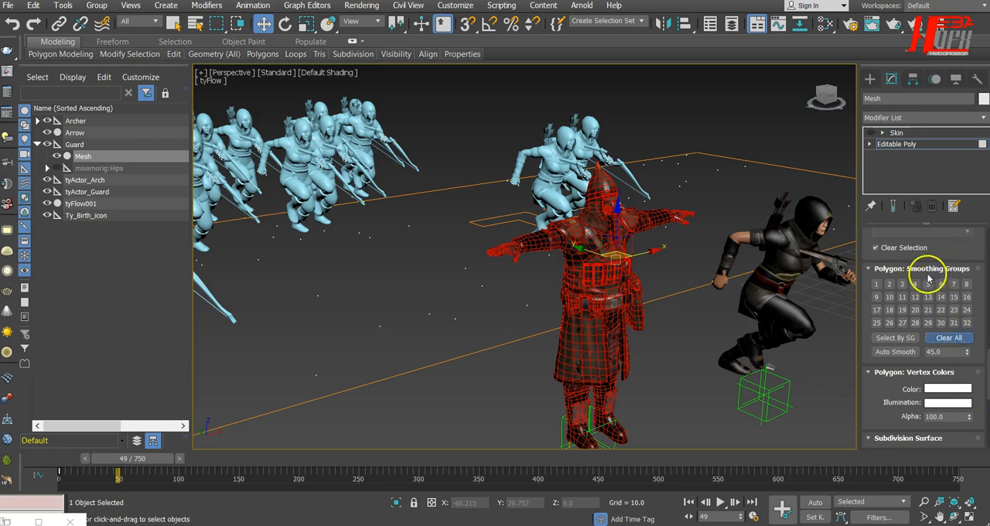
click(899, 352)
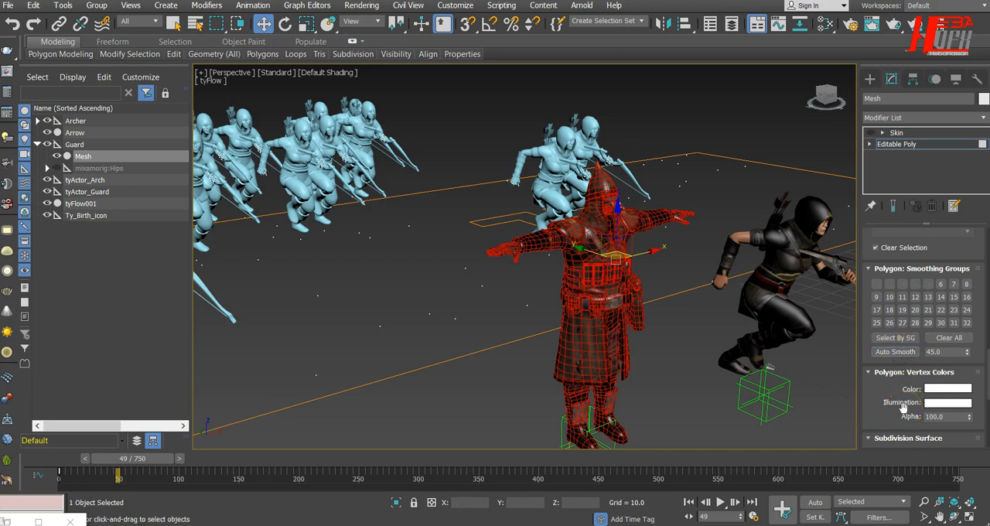
scroll(900, 353, up, 10)
scroll(900, 356, up, 5)
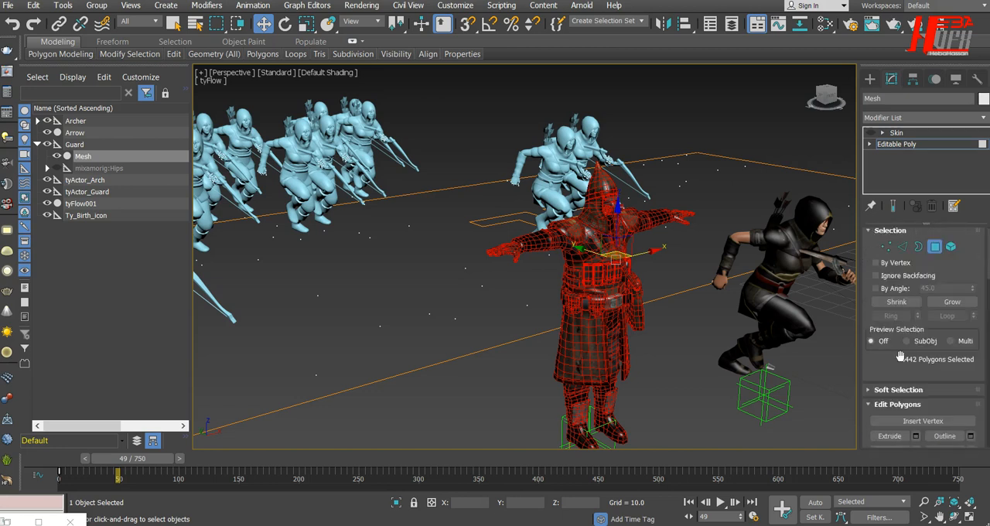
click(935, 251)
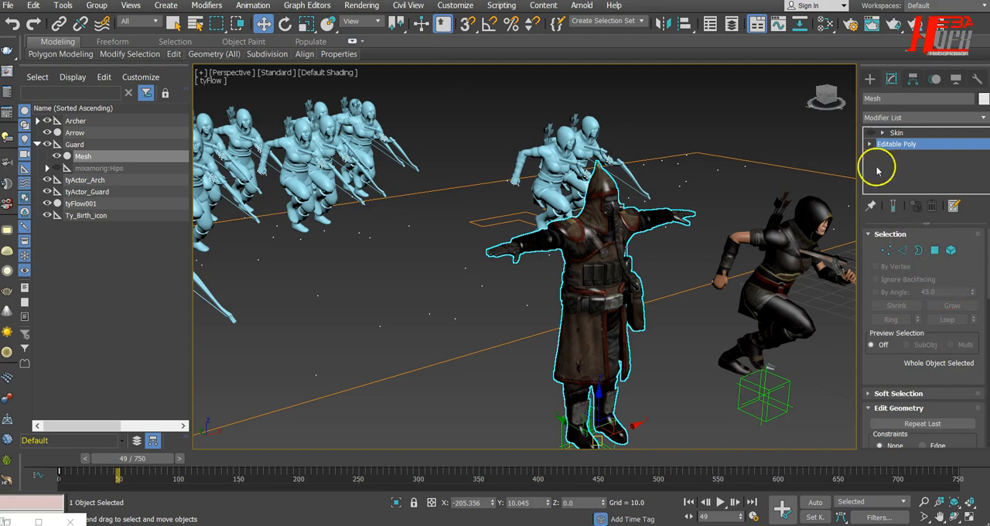
Step: Re-enable the Skin modifier on the guard's Mesh and make it the active stack level
click(870, 134)
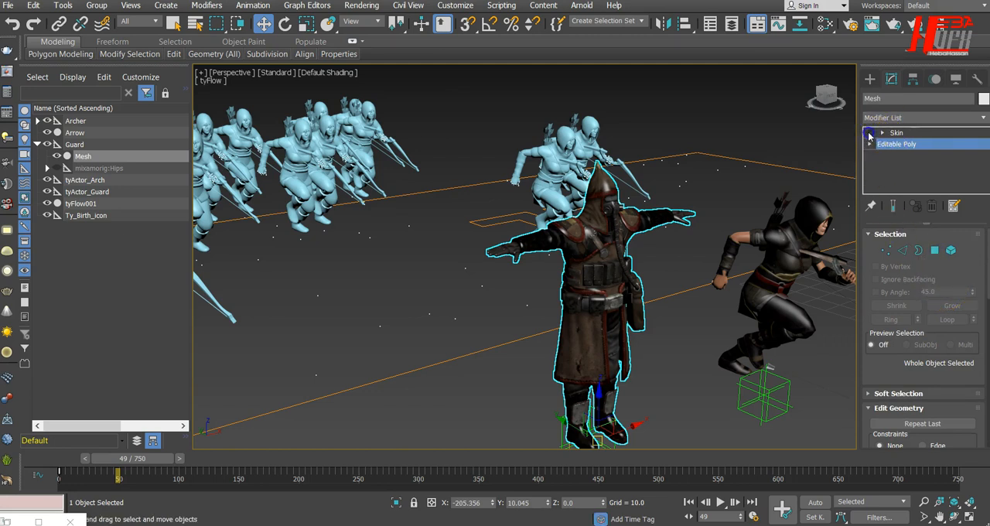
click(870, 134)
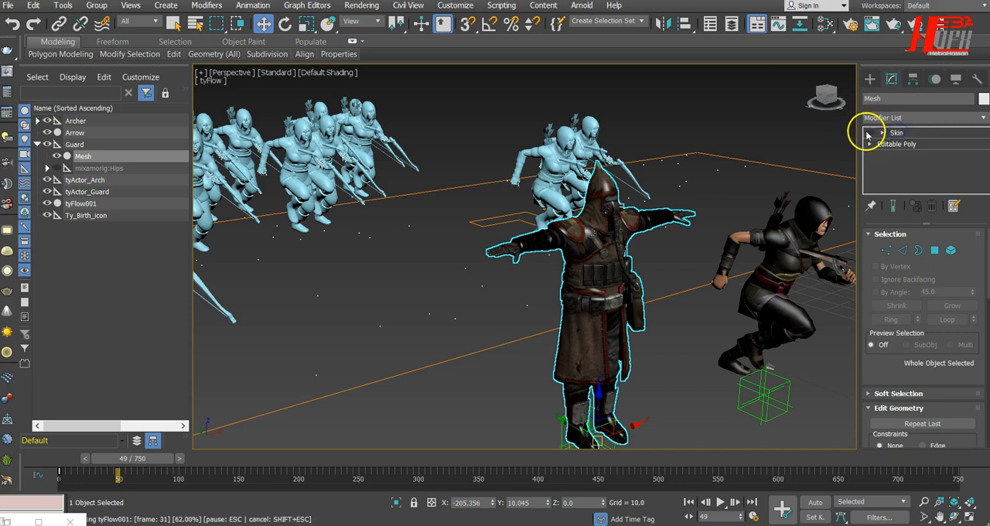
click(886, 170)
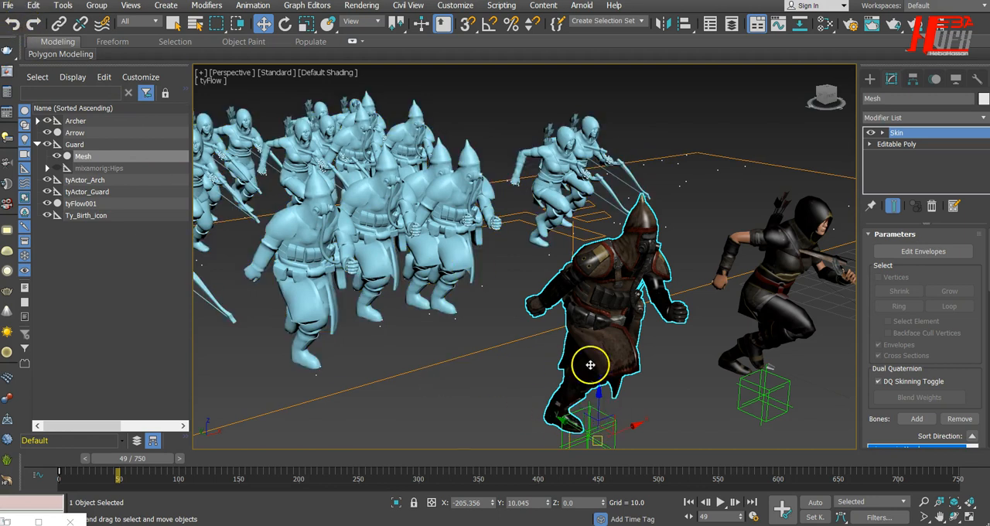
scroll(587, 366, down, 4)
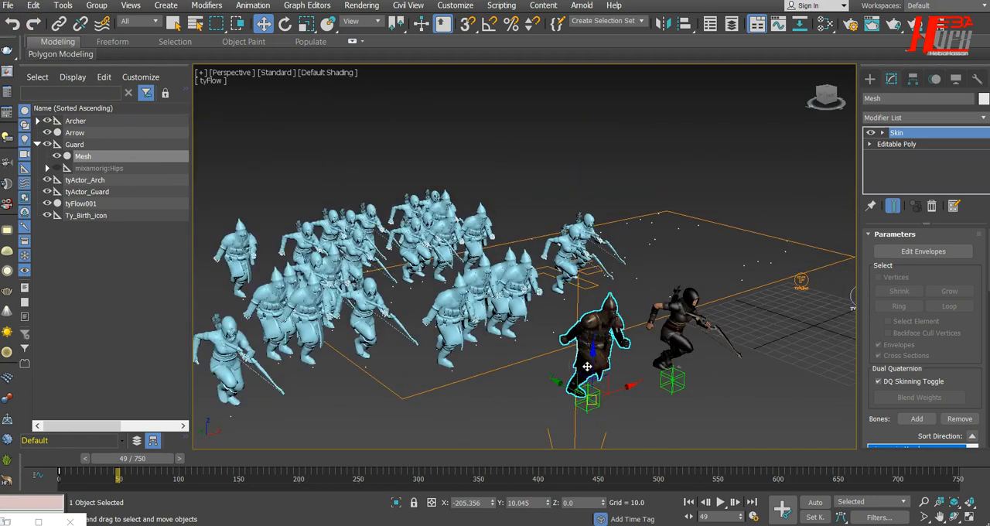
scroll(587, 367, down, 3)
alt+middle_drag(632, 398, 677, 426)
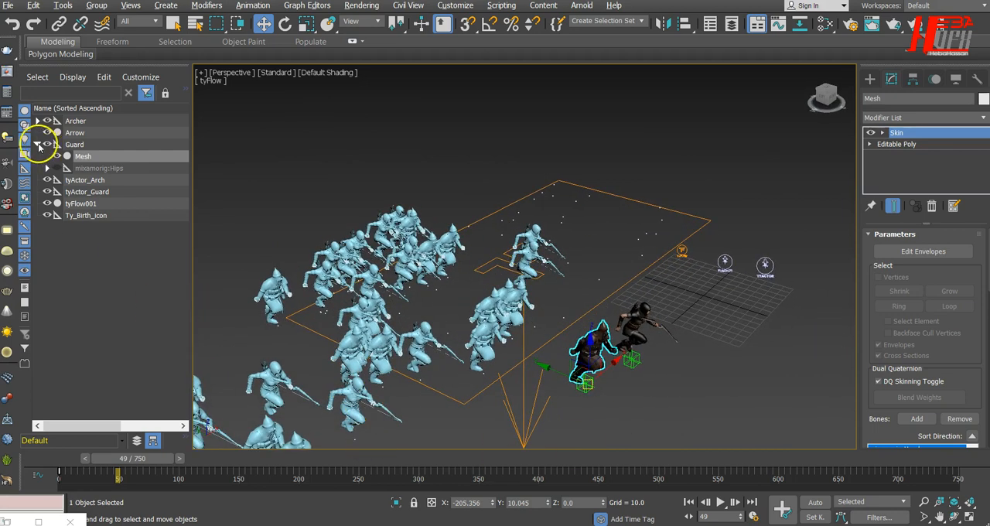
Step: Hide the original Guard helper and its child Mesh in the scene
click(37, 144)
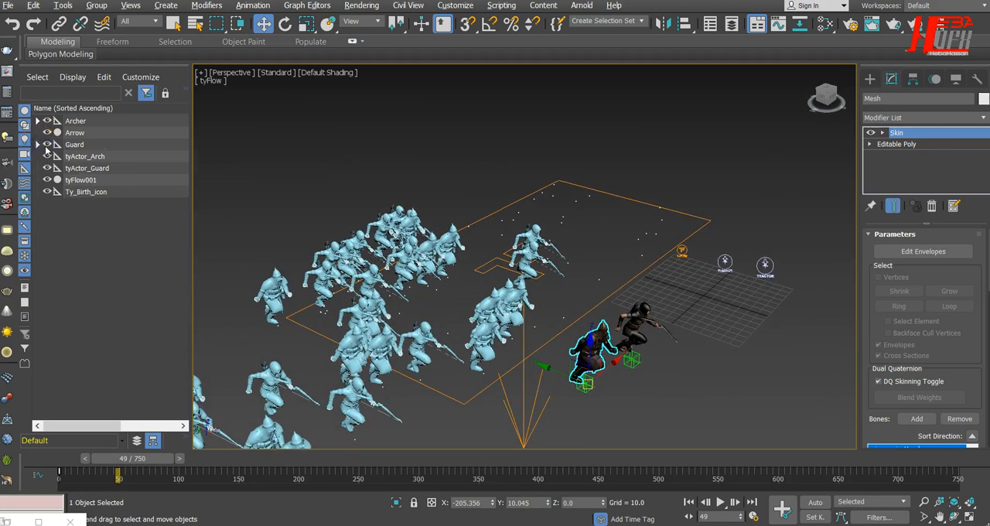
click(48, 145)
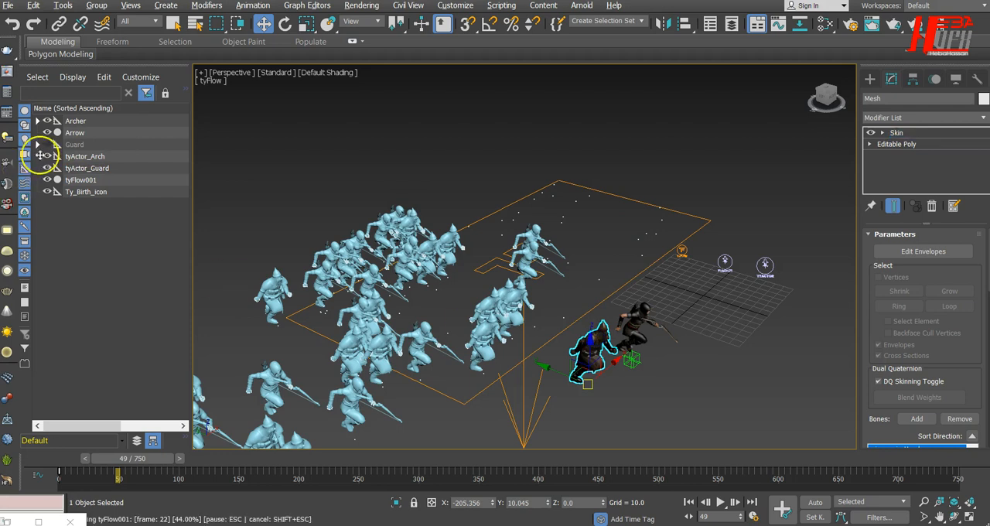
click(38, 145)
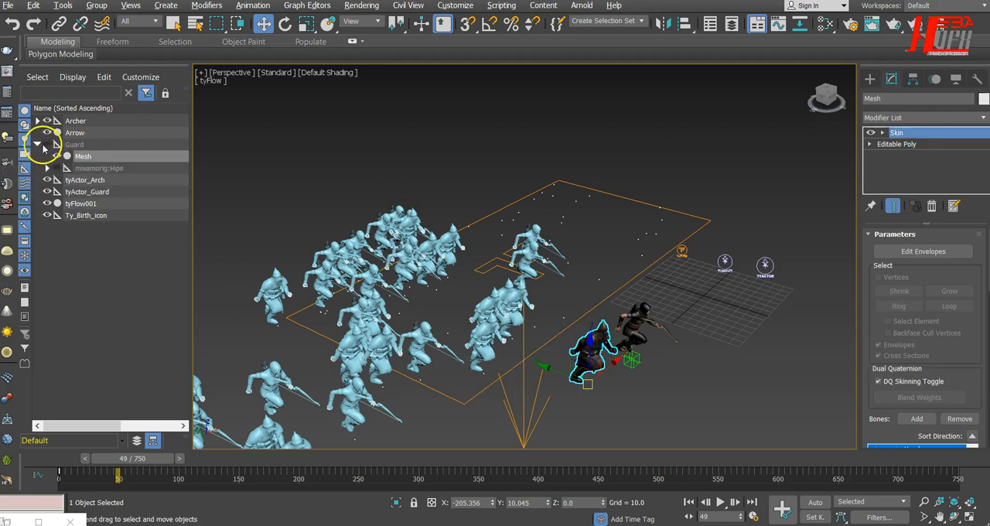
click(57, 156)
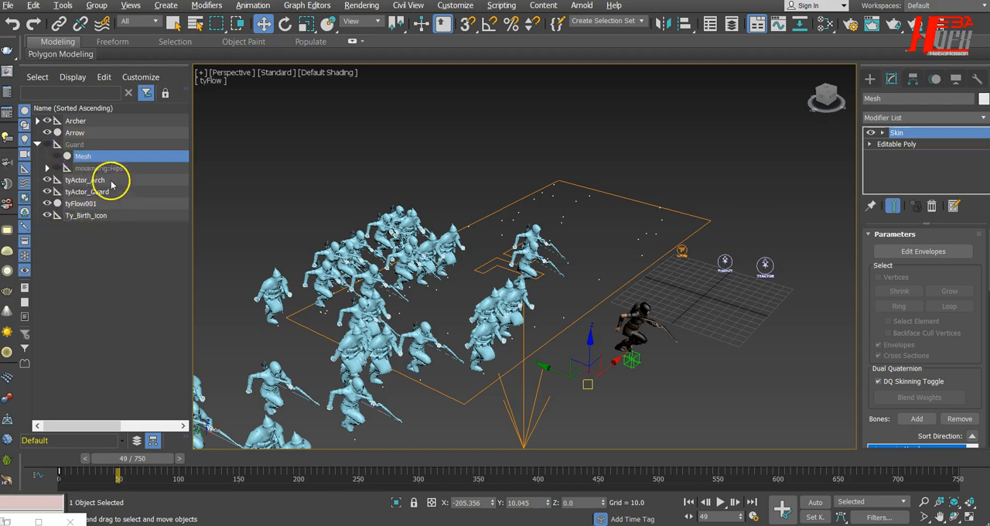
Step: Hide the Archer hierarchy, including all of its Erika_Archer meshes, and collapse its listing
click(37, 121)
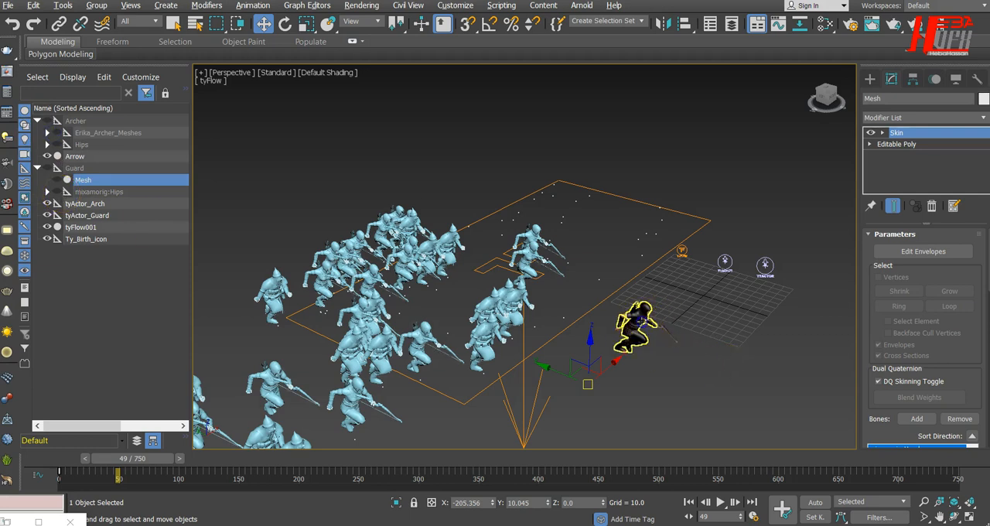
click(642, 320)
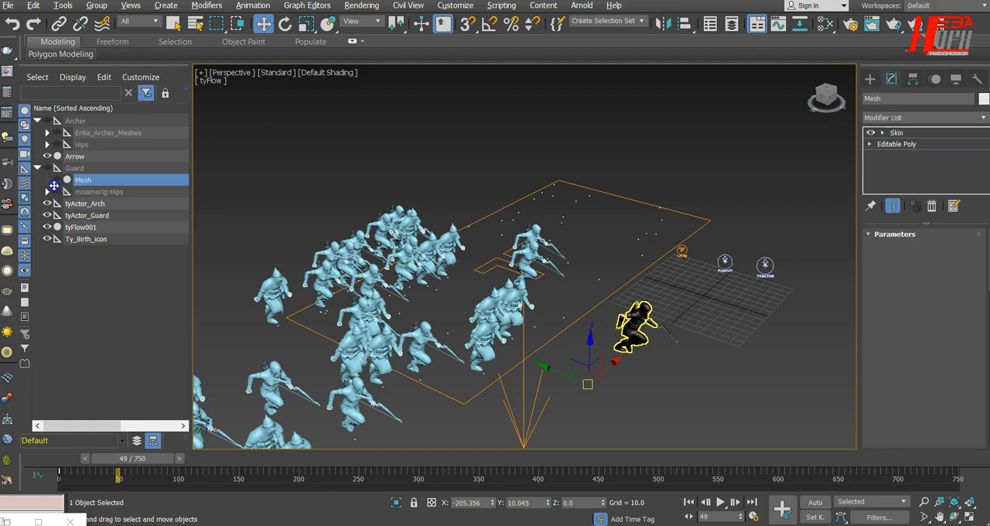
click(66, 144)
click(67, 156)
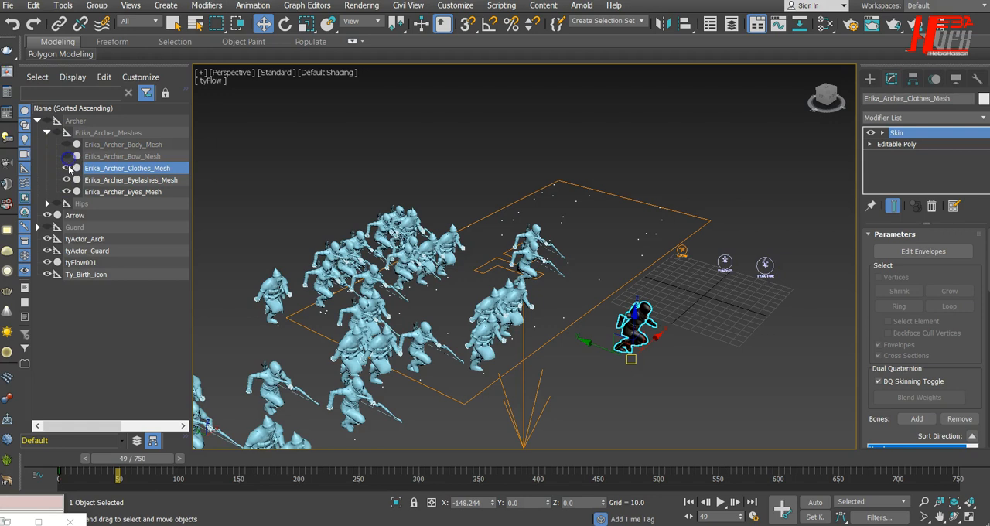
click(67, 167)
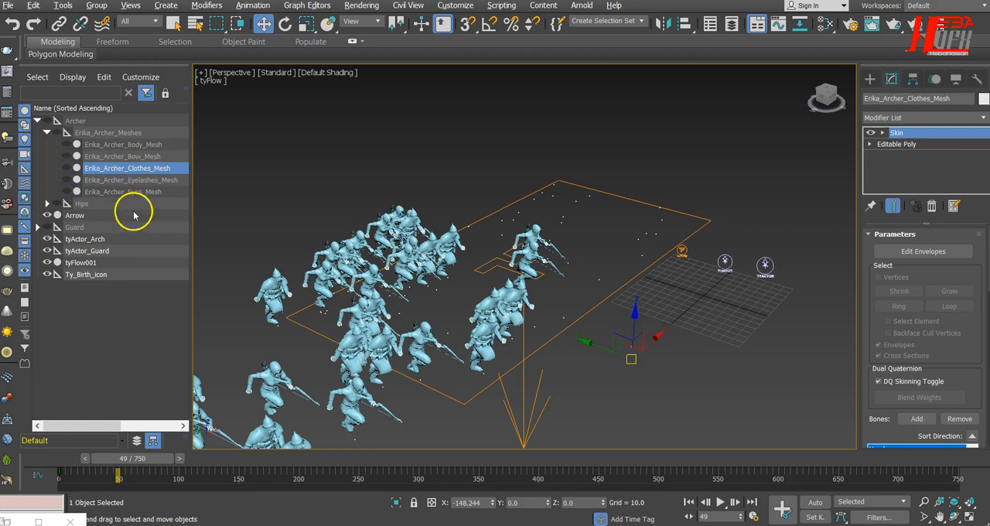
click(48, 133)
click(38, 121)
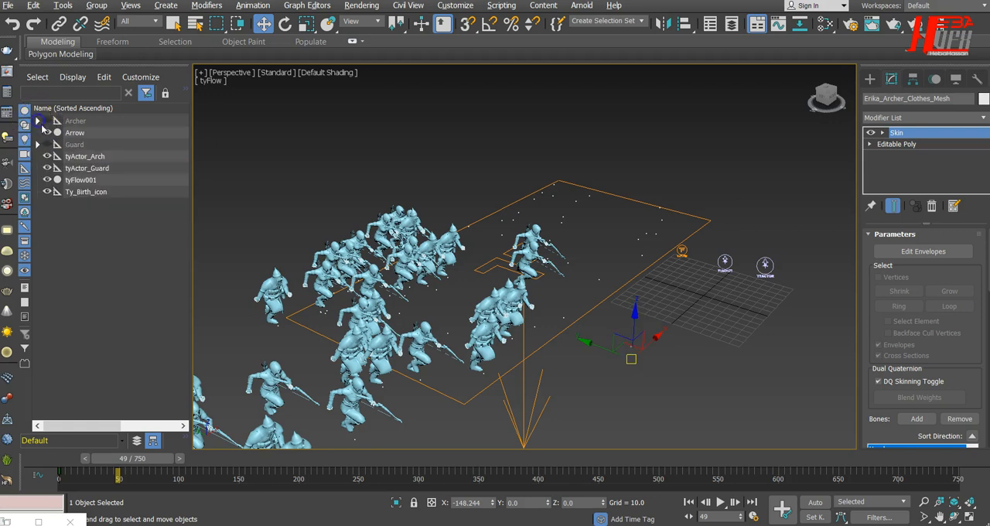
Step: Select the leftover Arrow object and move it away from the birth area to the open ground in front of the crowd
click(727, 376)
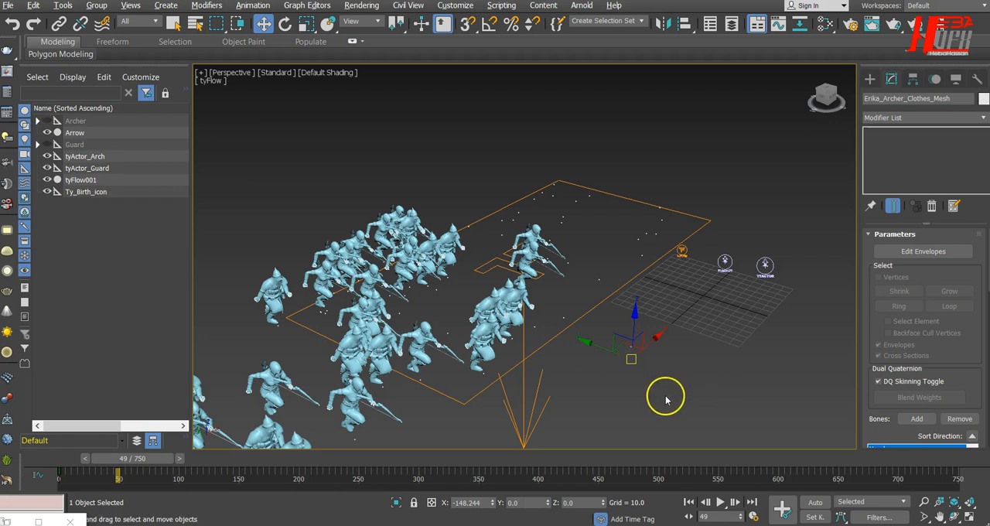
click(654, 396)
drag(669, 209, 608, 291)
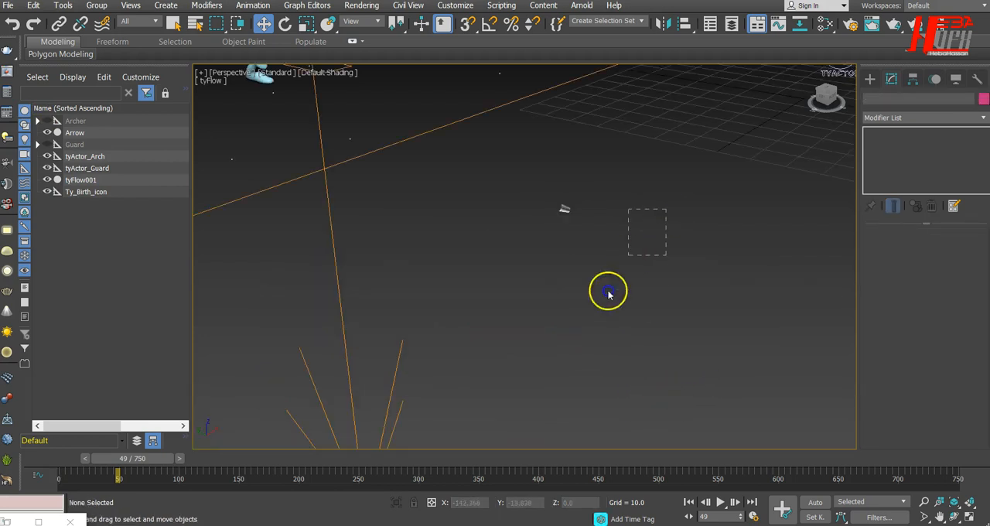
scroll(586, 217, down, 4)
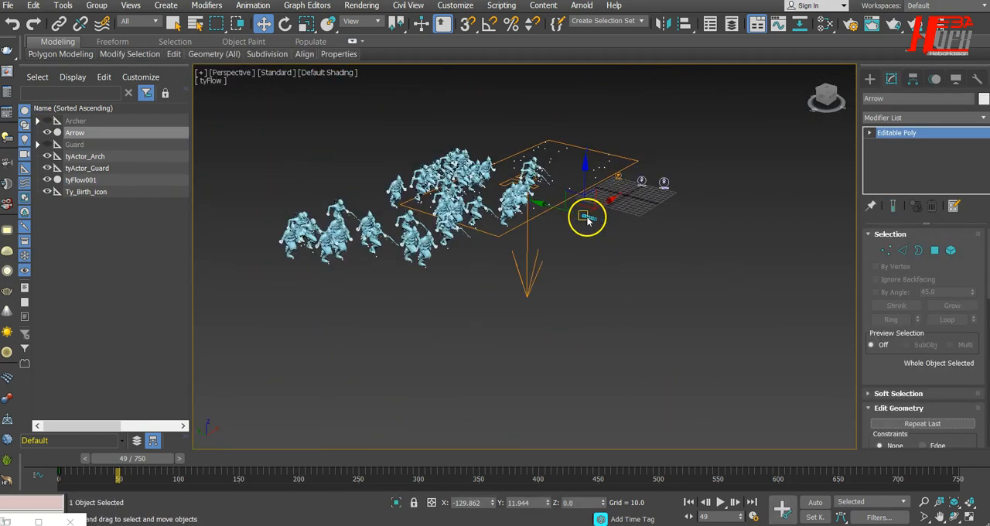
drag(600, 211, 391, 409)
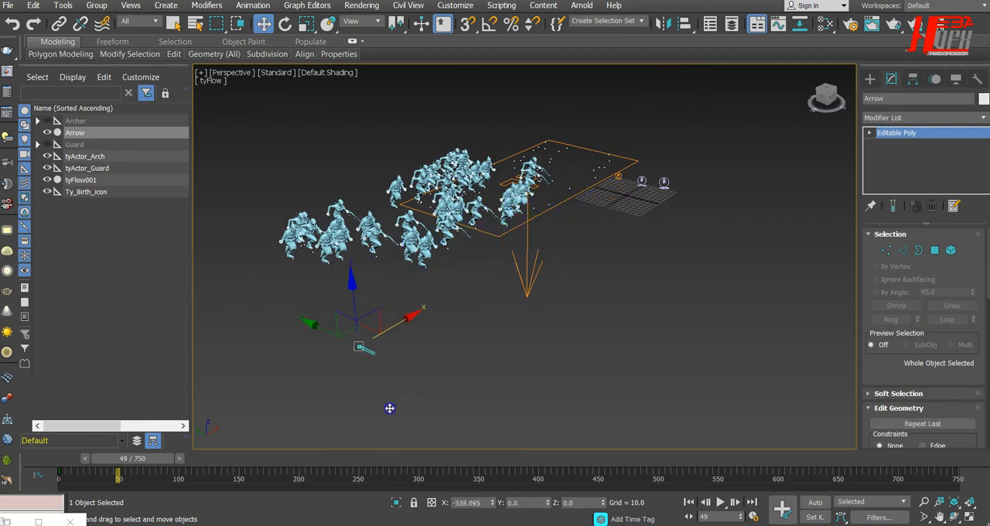
click(507, 290)
alt+middle_drag(477, 276, 422, 325)
scroll(423, 194, up, 5)
scroll(424, 199, down, 5)
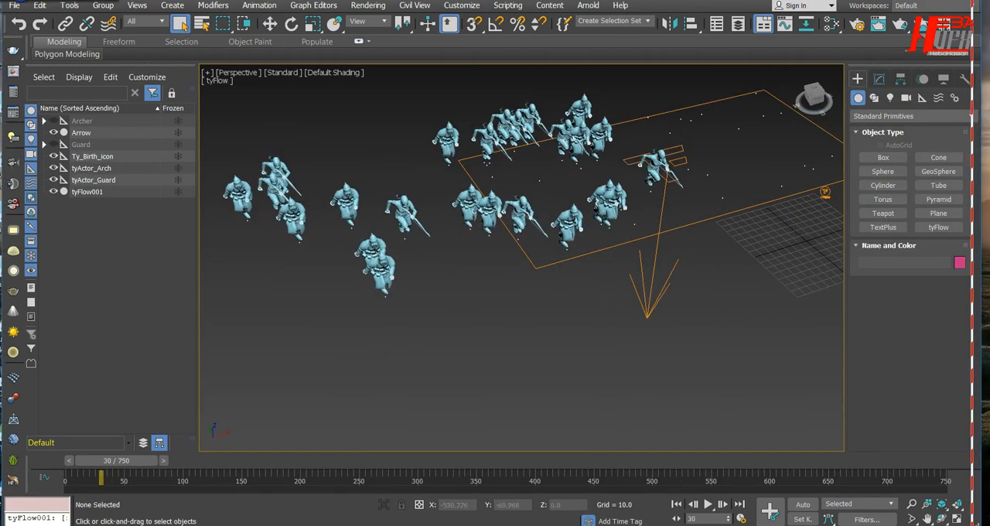
Step: Open the tyFlow001 editor beside the viewport and return the timeline to frame 0
click(826, 192)
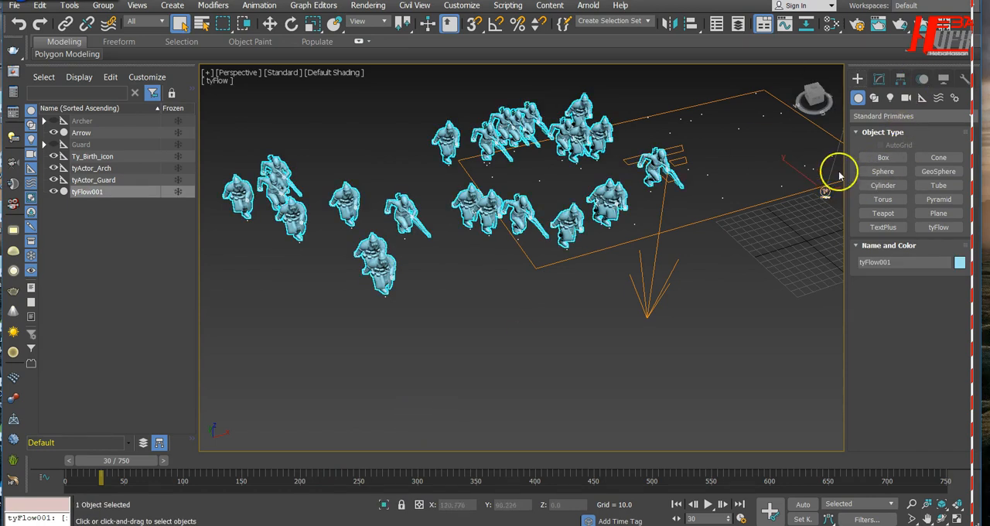
click(879, 79)
click(903, 273)
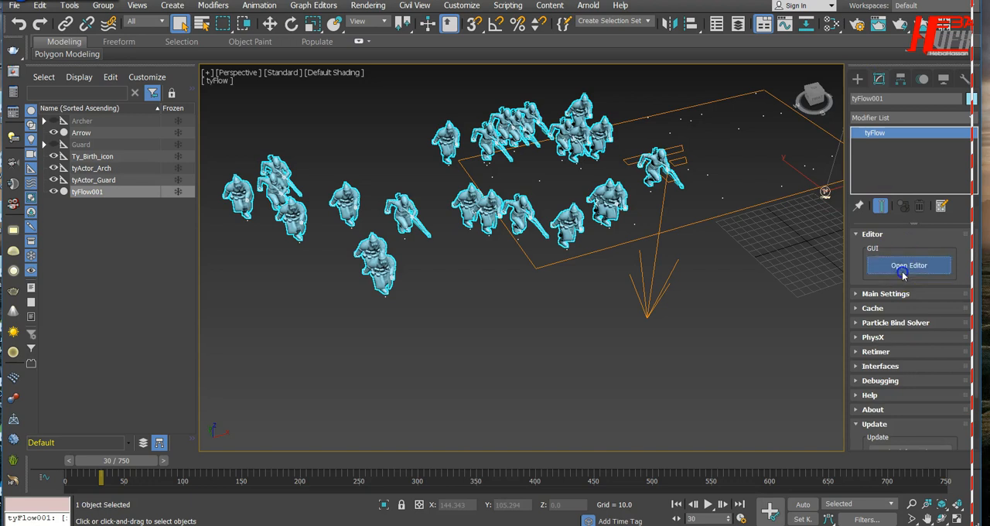
drag(479, 90, 466, 360)
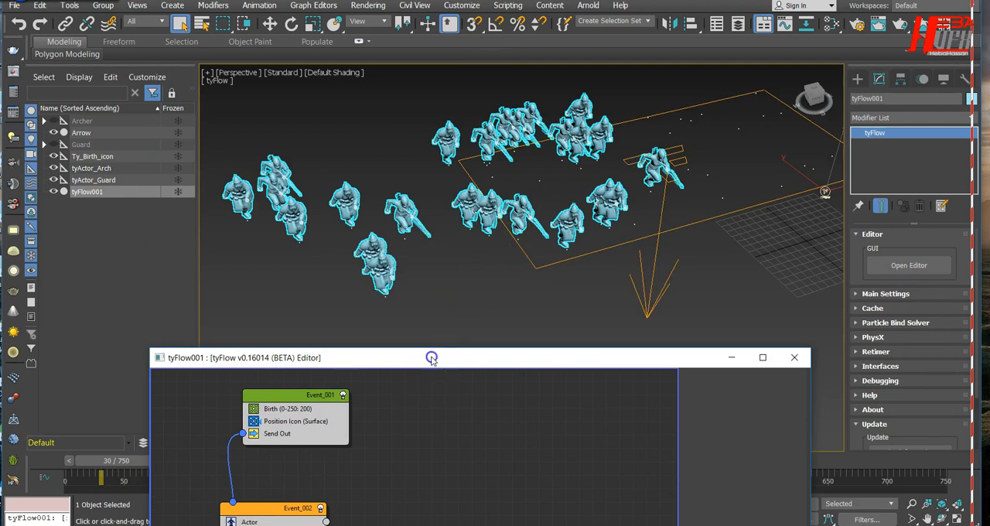
drag(431, 357, 799, 230)
mouse_move(101, 460)
mouse_down()
mouse_move(65, 459)
mouse_move(109, 472)
mouse_up()
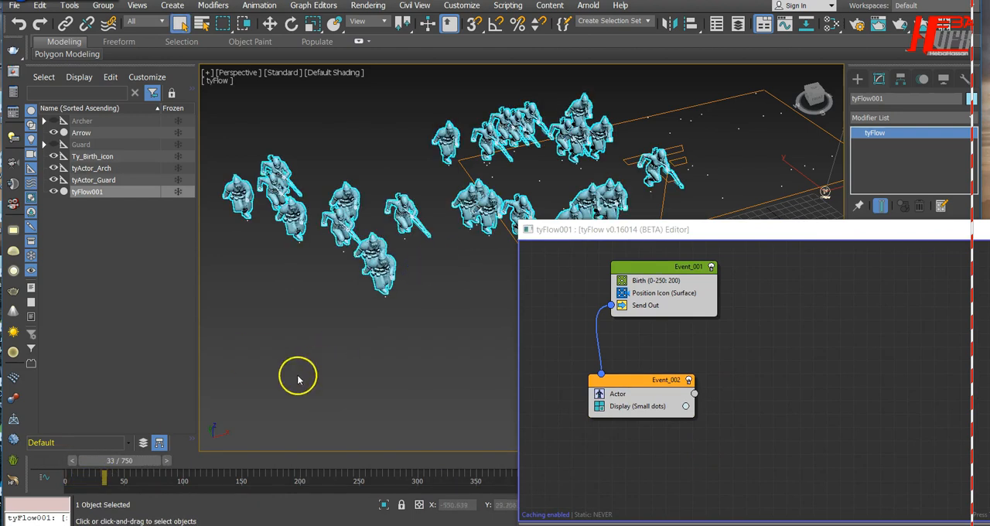
drag(127, 461, 61, 464)
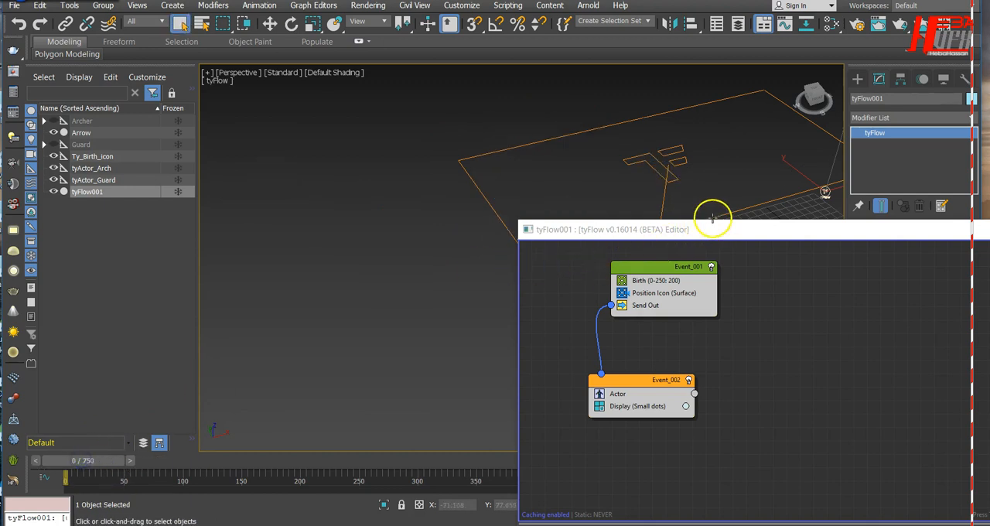
Step: Add an Actor Animation operator below Actor in Event_002 and widen the event to show its full label
drag(712, 229, 299, 42)
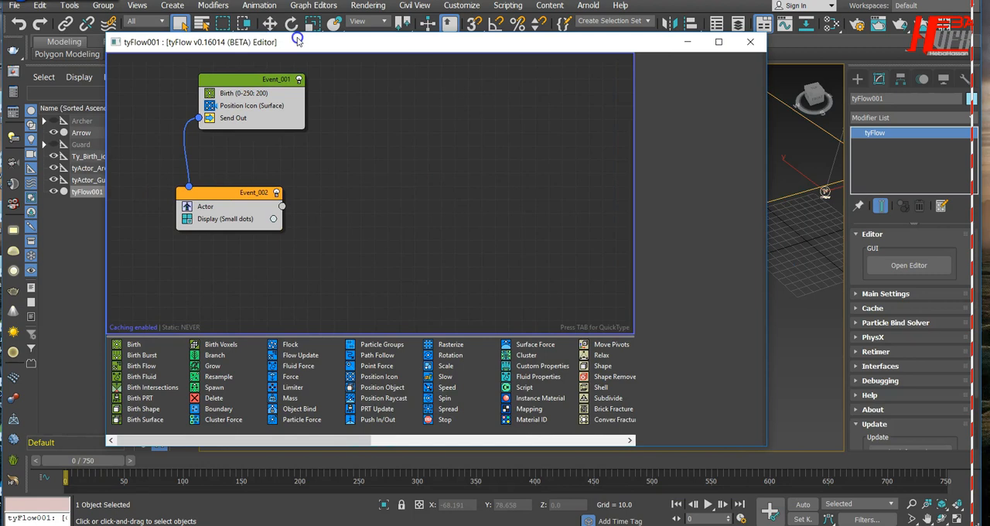
drag(338, 442, 464, 439)
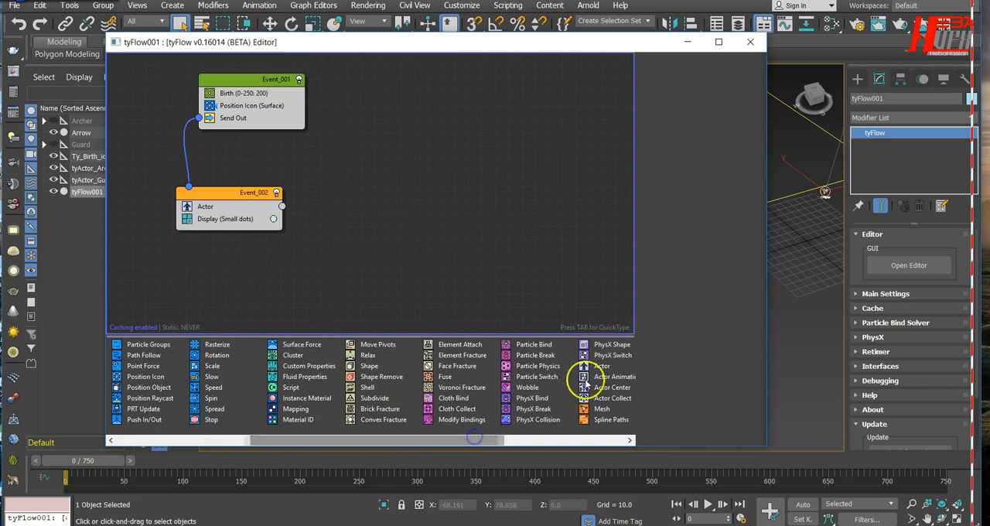
drag(446, 437, 499, 446)
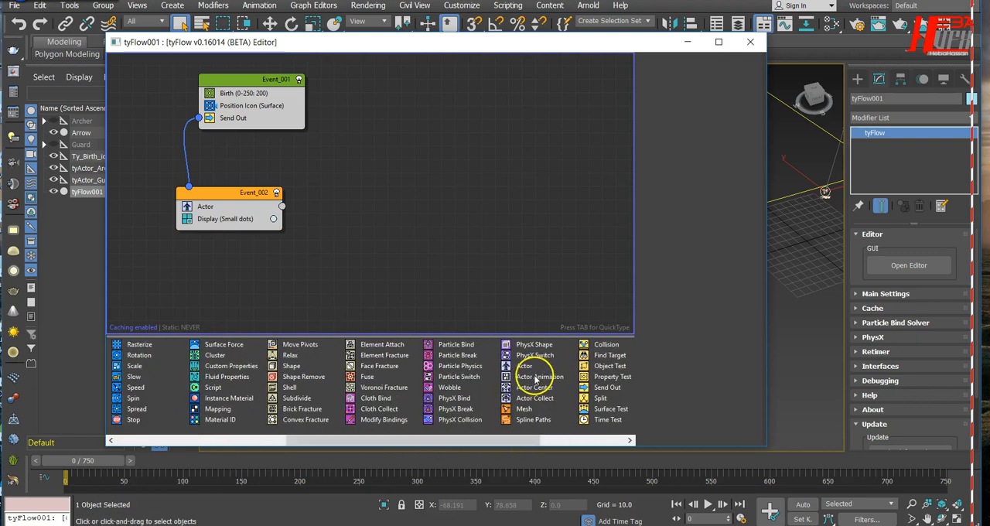
drag(534, 376, 199, 219)
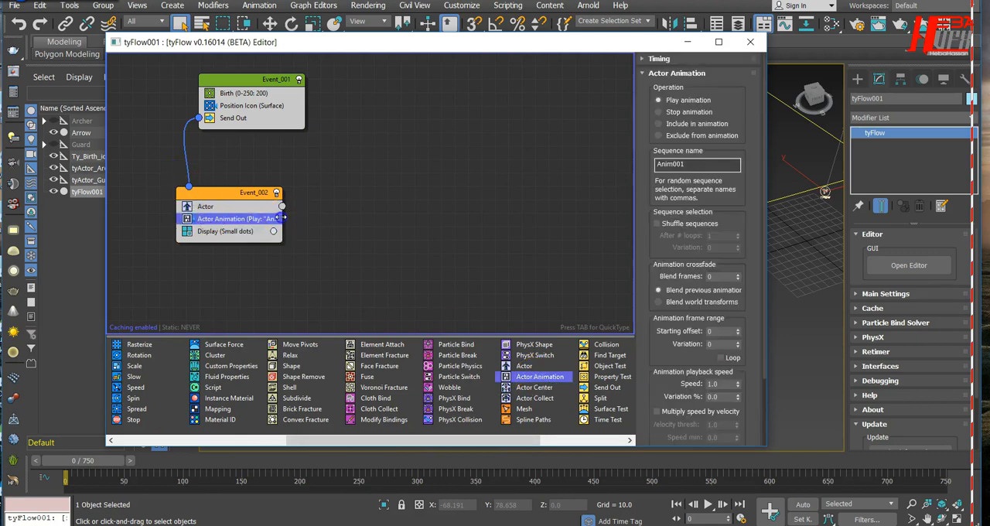
drag(282, 217, 374, 231)
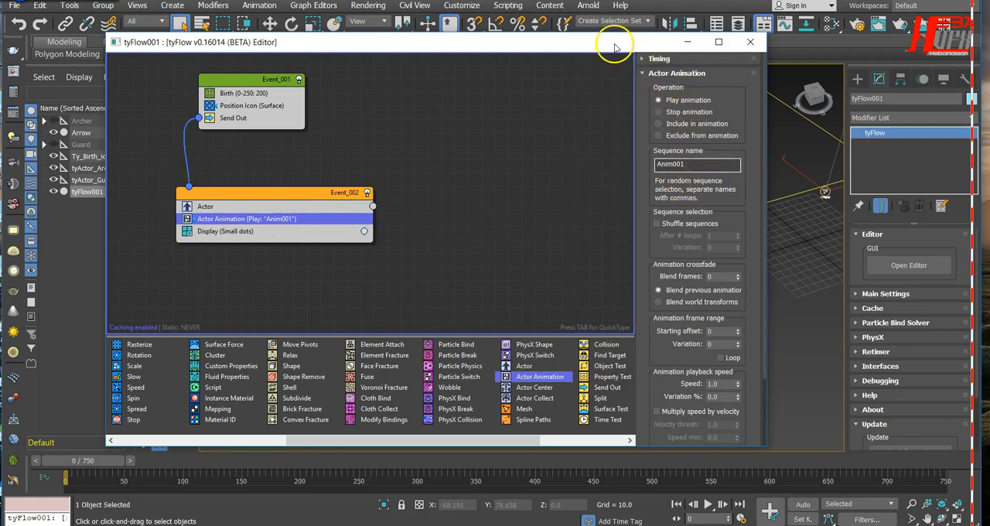
drag(613, 45, 555, 175)
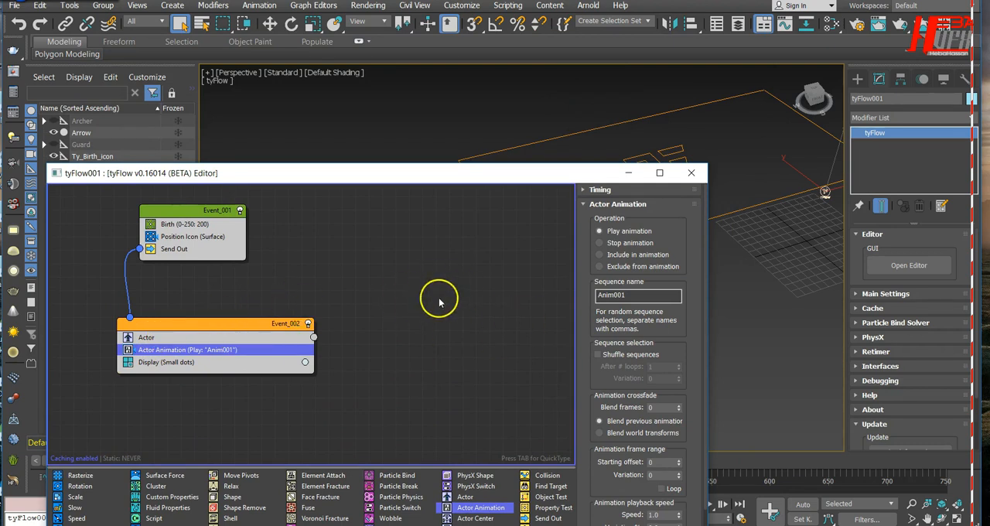
drag(531, 174, 507, 76)
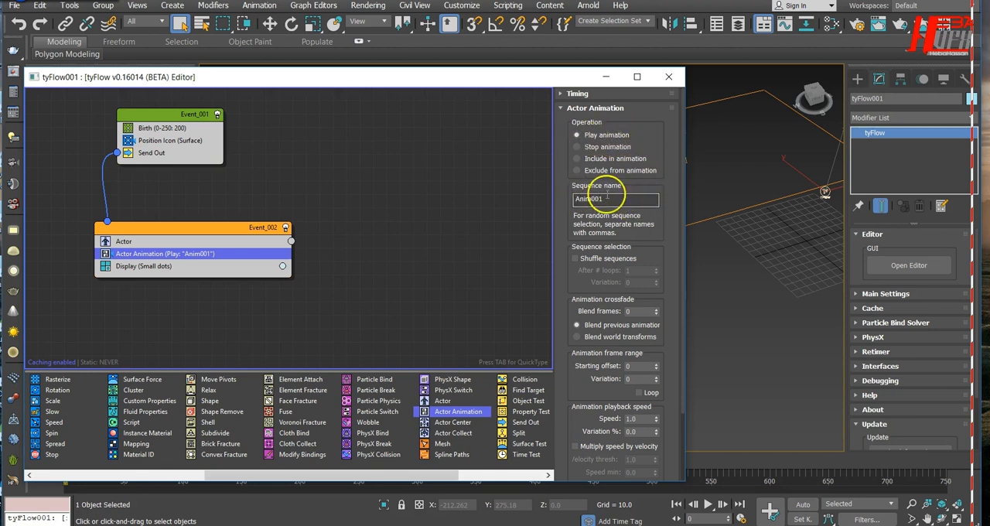
Step: Look up the animation sequence stored in tyActor_Arch and set the Actor Animation operator's sequence name to Arch_Running
drag(541, 80, 733, 93)
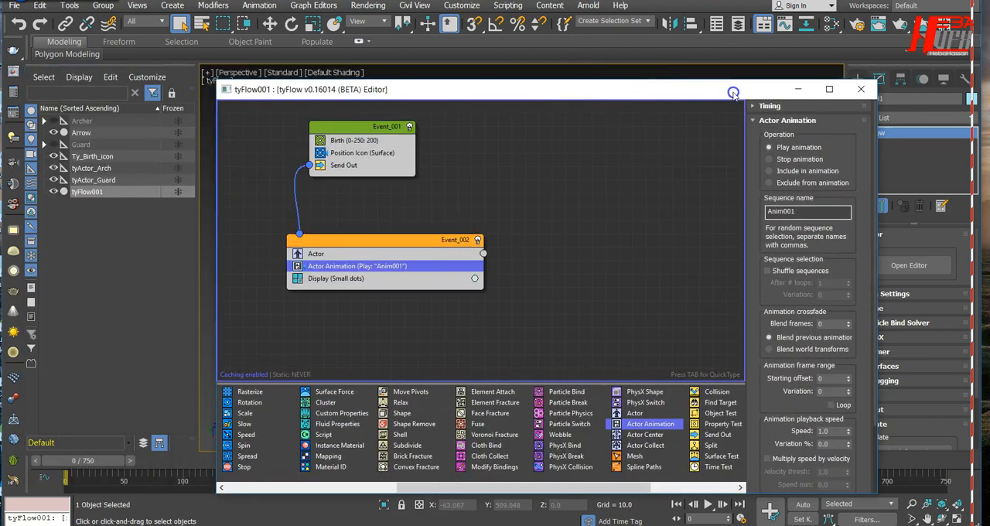
click(89, 168)
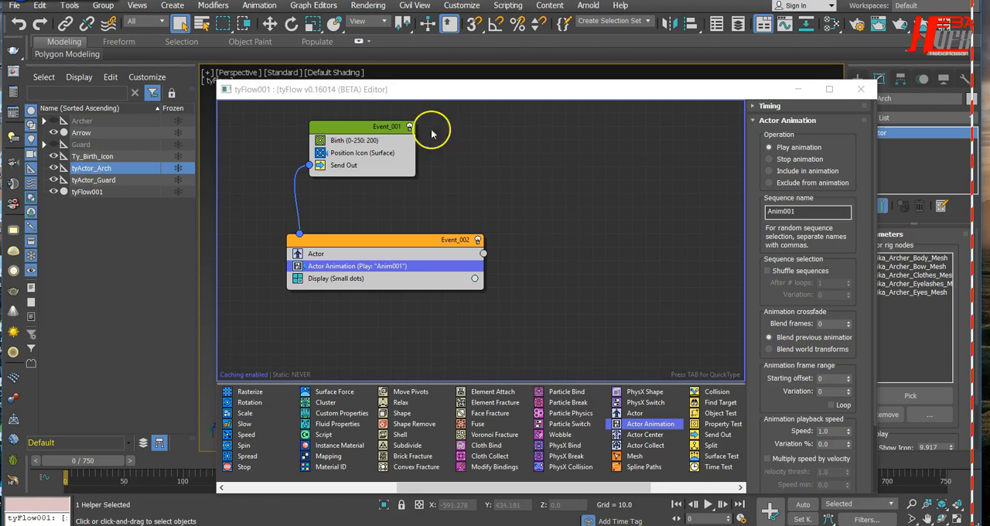
drag(729, 91, 599, 93)
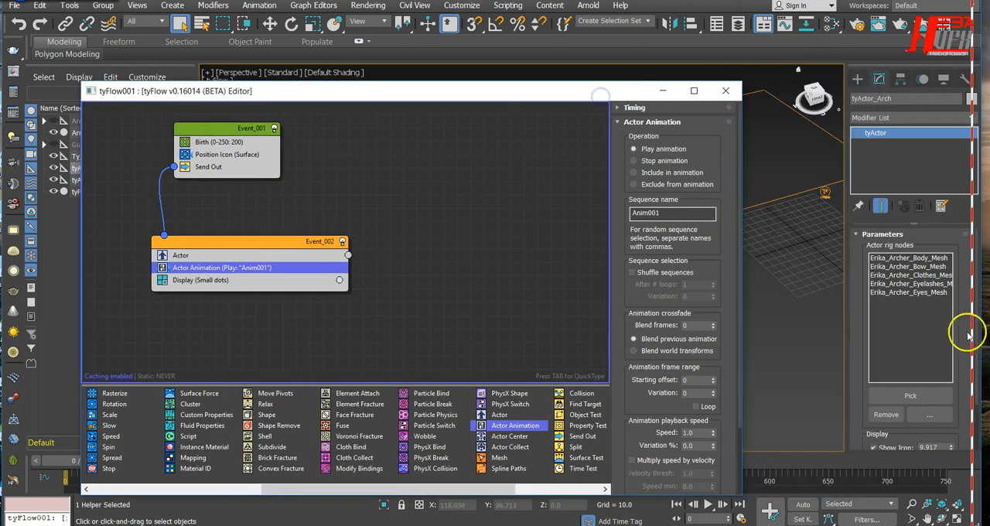
drag(963, 321, 955, 205)
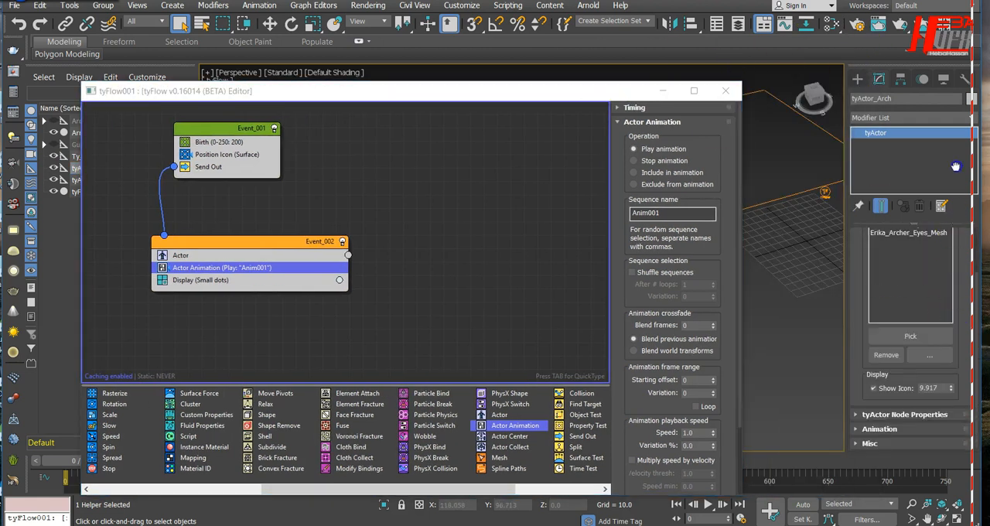
click(872, 429)
scroll(861, 374, down, 2)
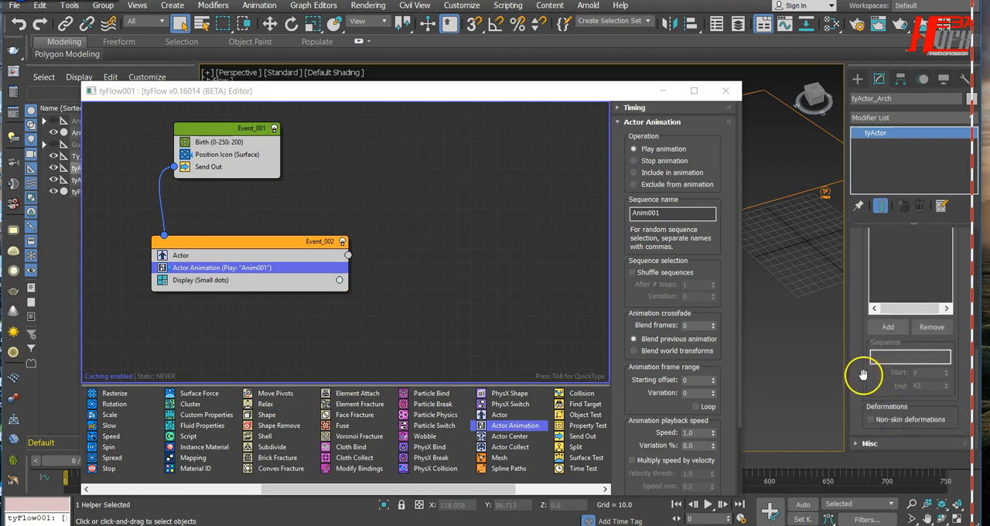
scroll(864, 354, up, 2)
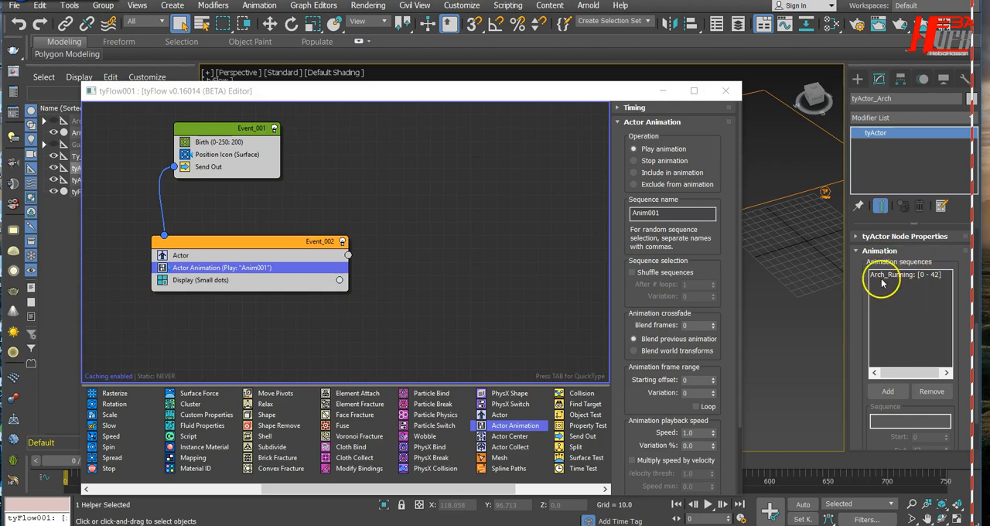
double_click(672, 214)
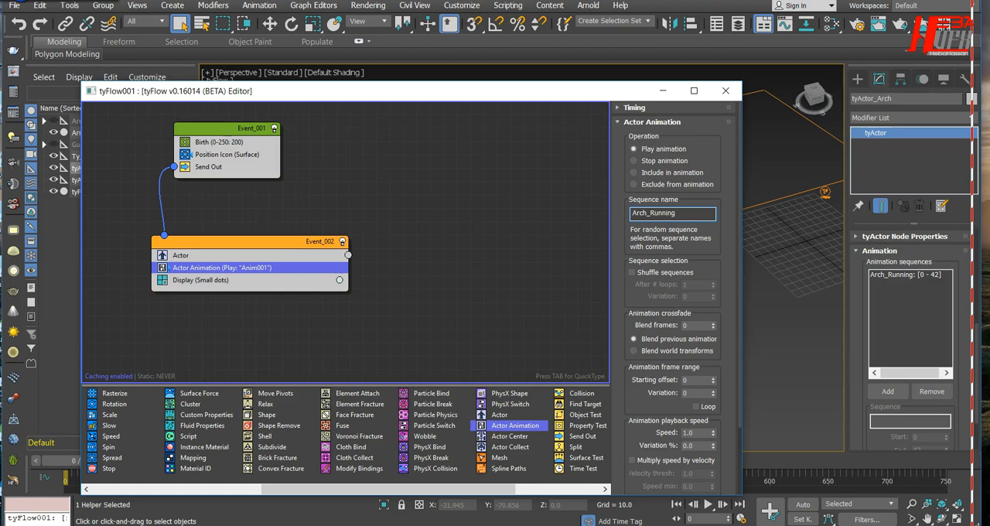
Step: Check tyActor_Guard's sequence and add Guard_Running after a comma in the Actor Animation sequence name
drag(544, 93, 642, 77)
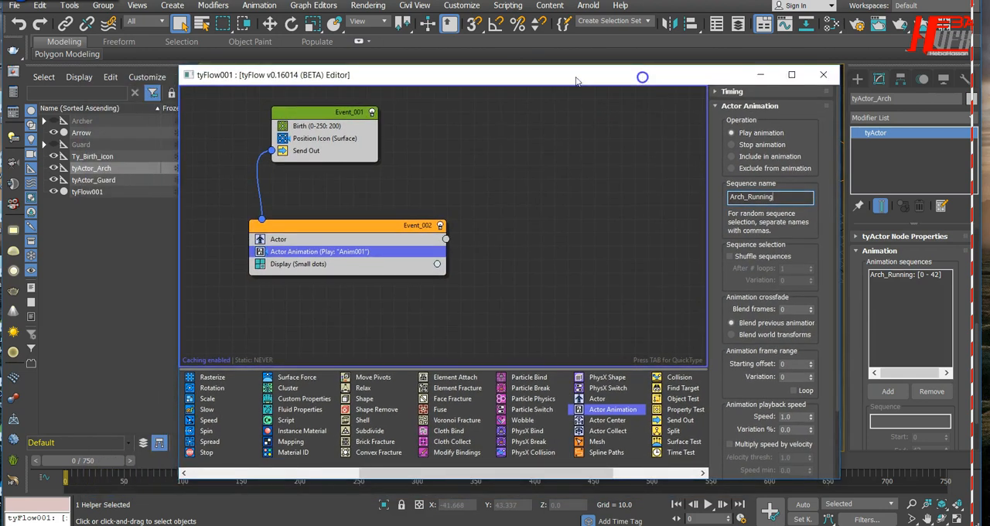
click(103, 180)
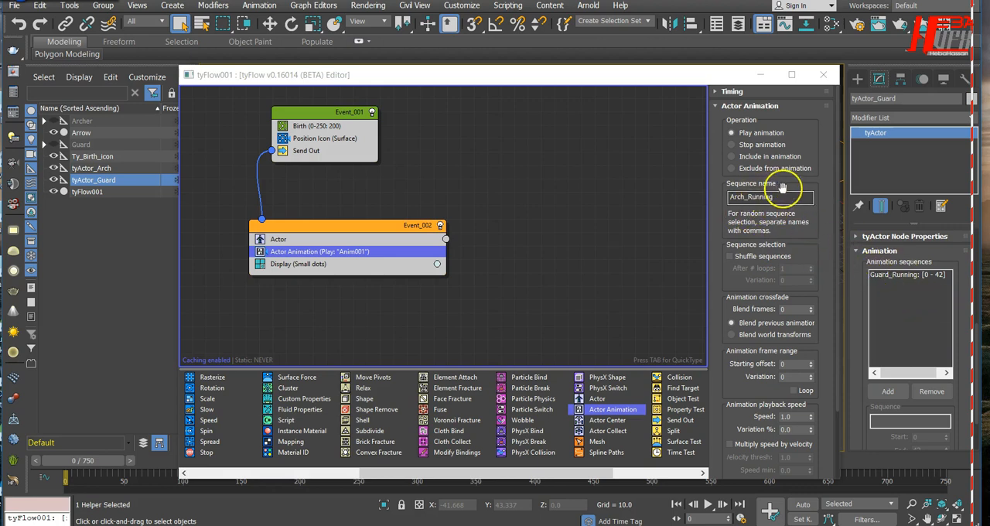
click(780, 197)
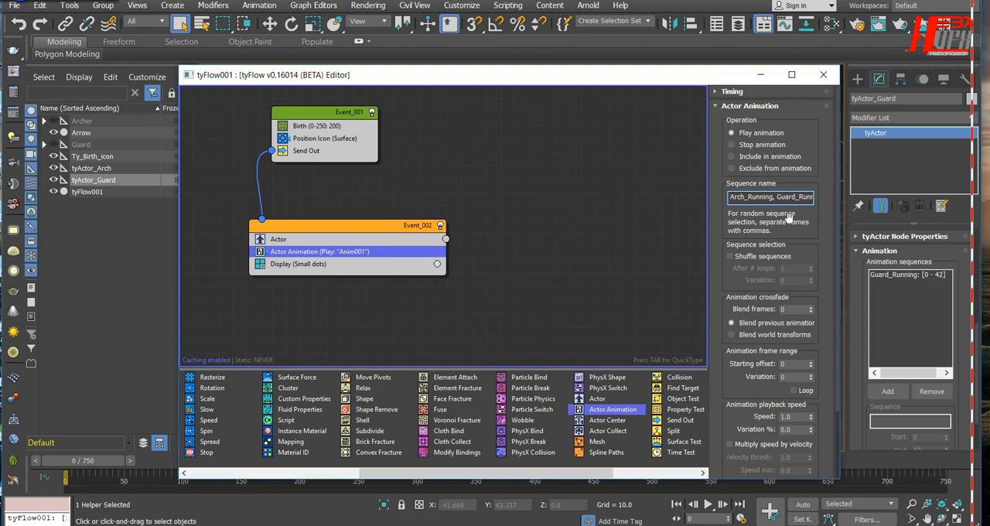
Step: Set the Actor Animation frame range variation to 25 and enable looping
drag(801, 241, 799, 166)
click(790, 301)
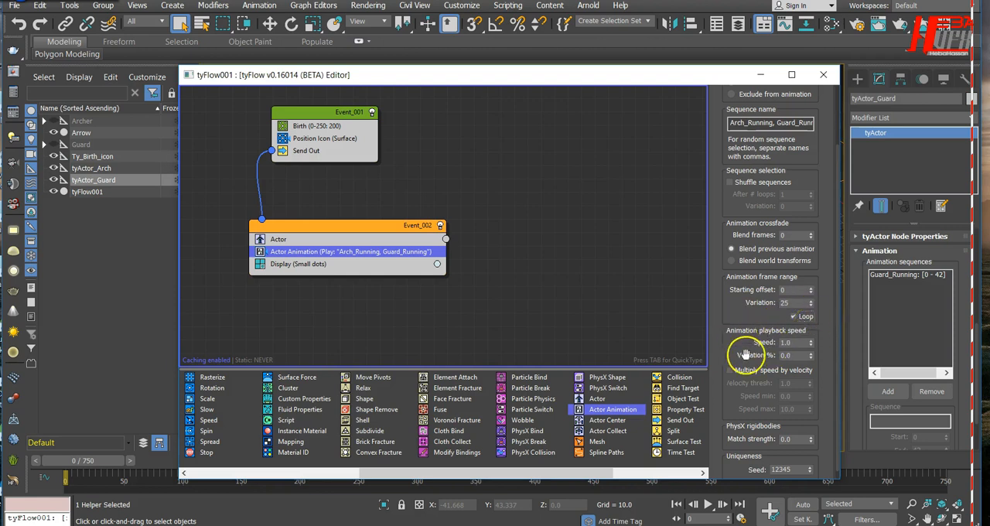
scroll(751, 395, down, 1)
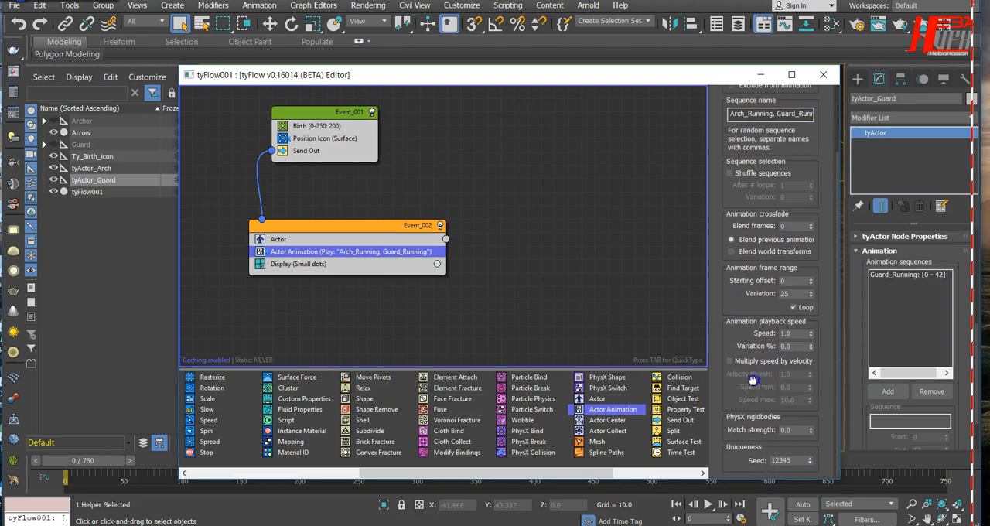
scroll(758, 306, up, 5)
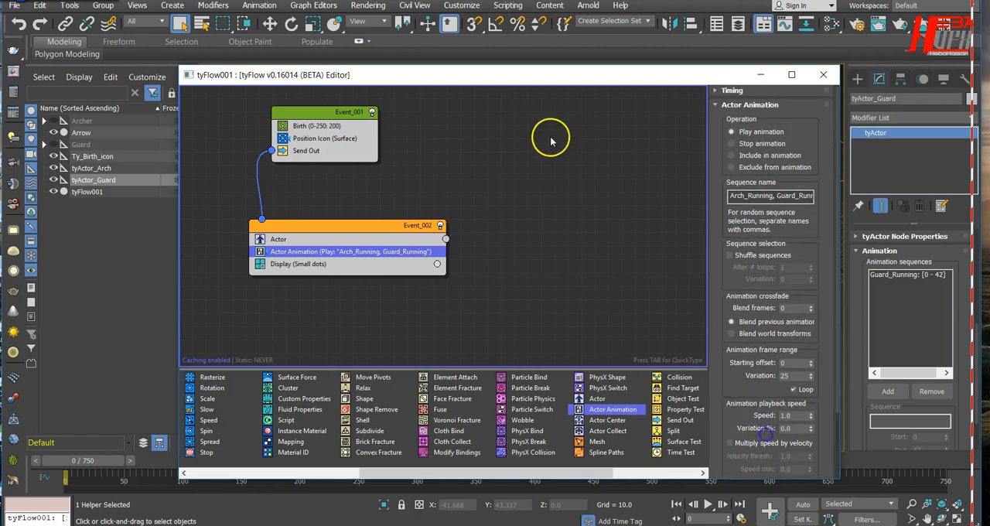
Step: Uncover the viewport and preview the mixed crowd's running animation by scrubbing to about frame 79 and starting playback
drag(565, 73, 931, 73)
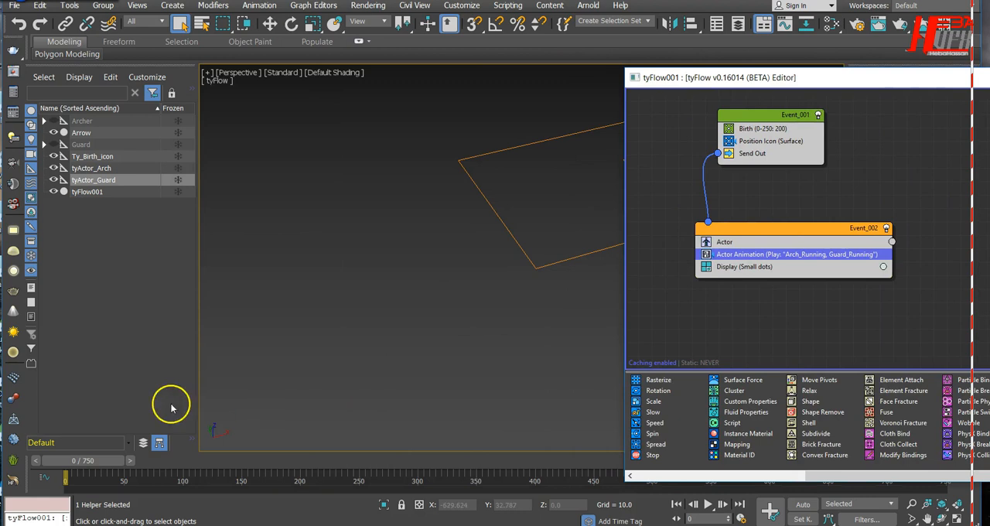
drag(84, 465, 177, 469)
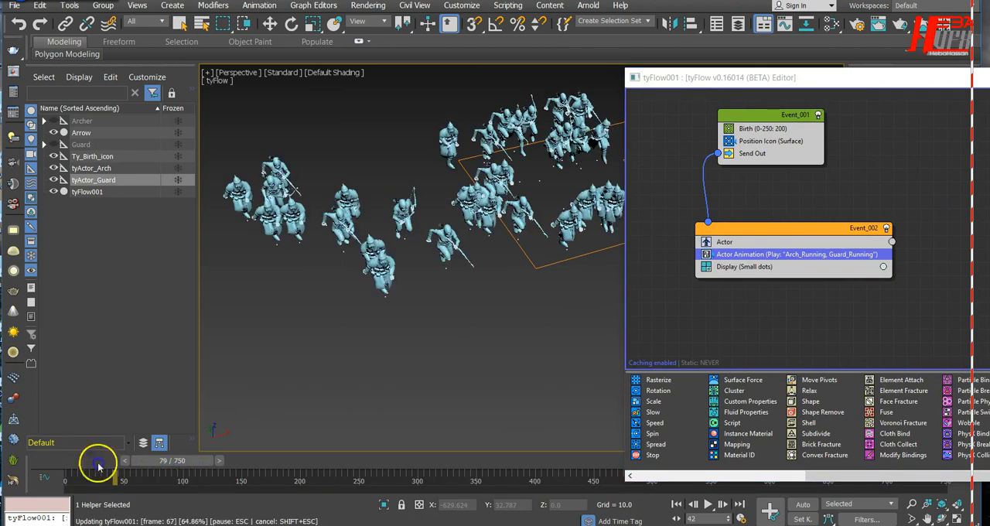
click(707, 504)
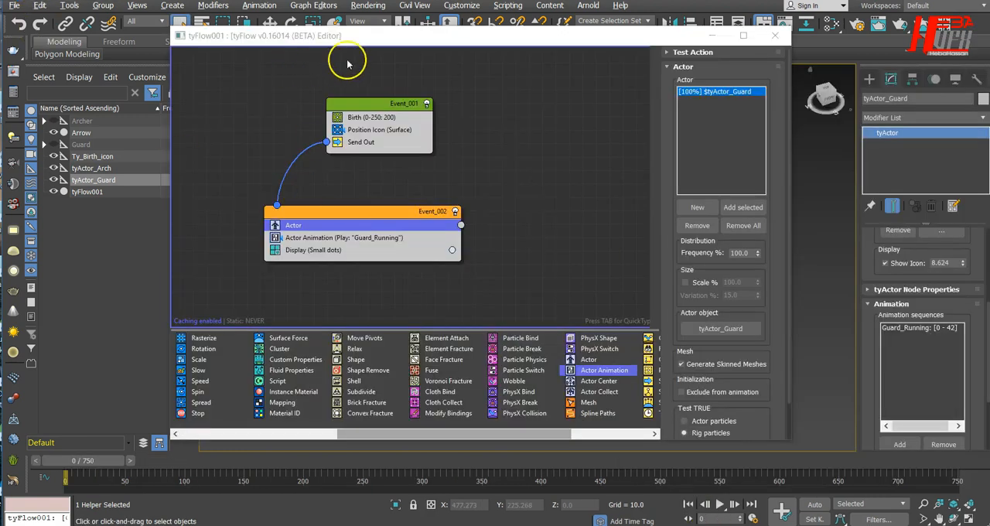
Step: Preview the guard crowd by scrubbing to about frame 101, playing the animation from the start, and returning to frame 0
drag(416, 35, 686, 56)
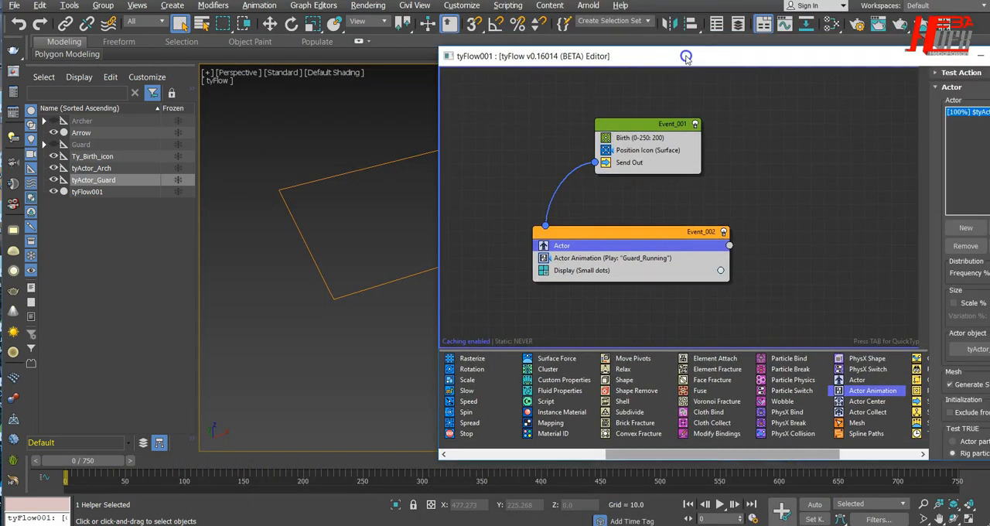
drag(73, 460, 128, 464)
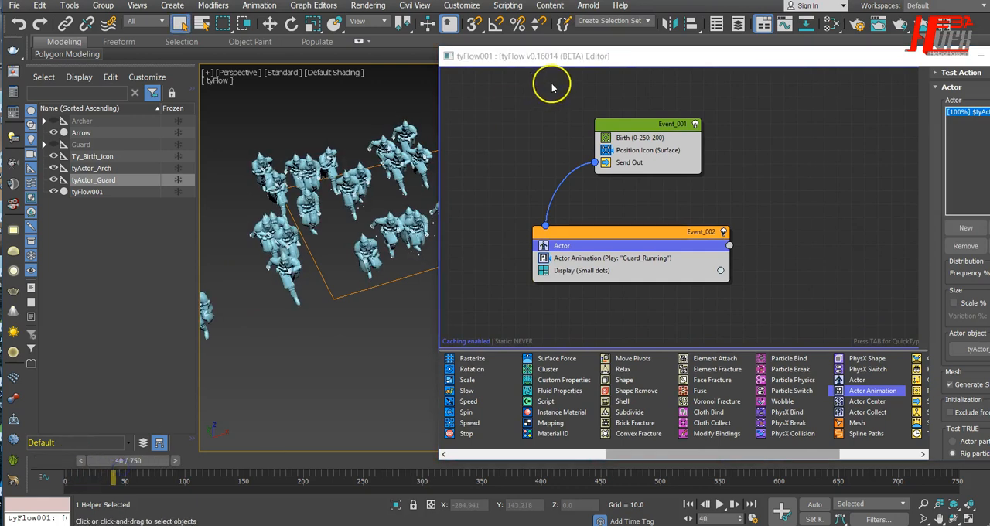
drag(577, 54, 443, 48)
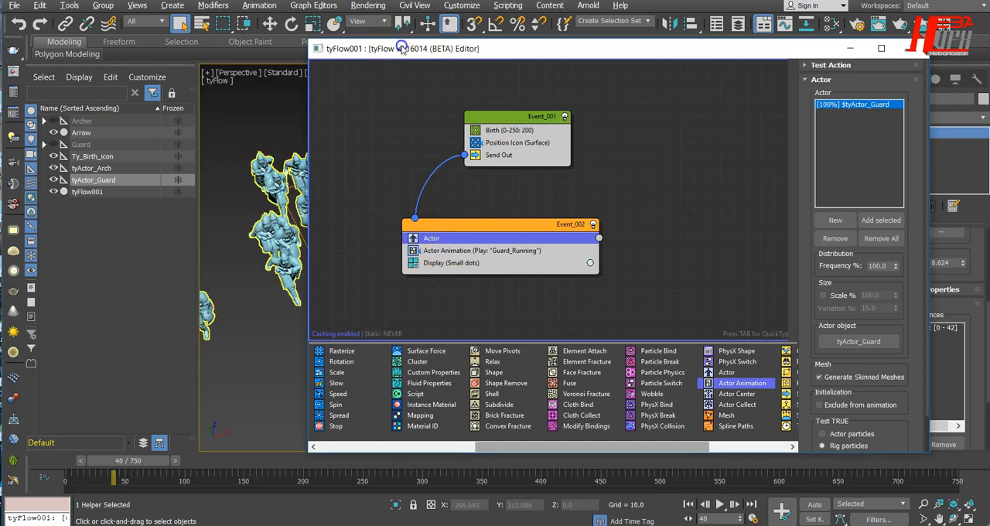
drag(386, 48, 548, 51)
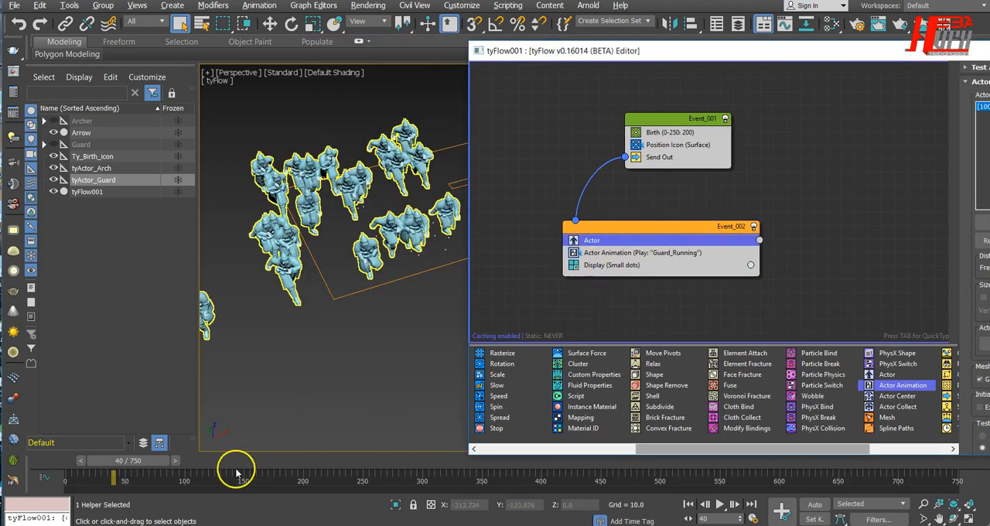
drag(150, 460, 224, 461)
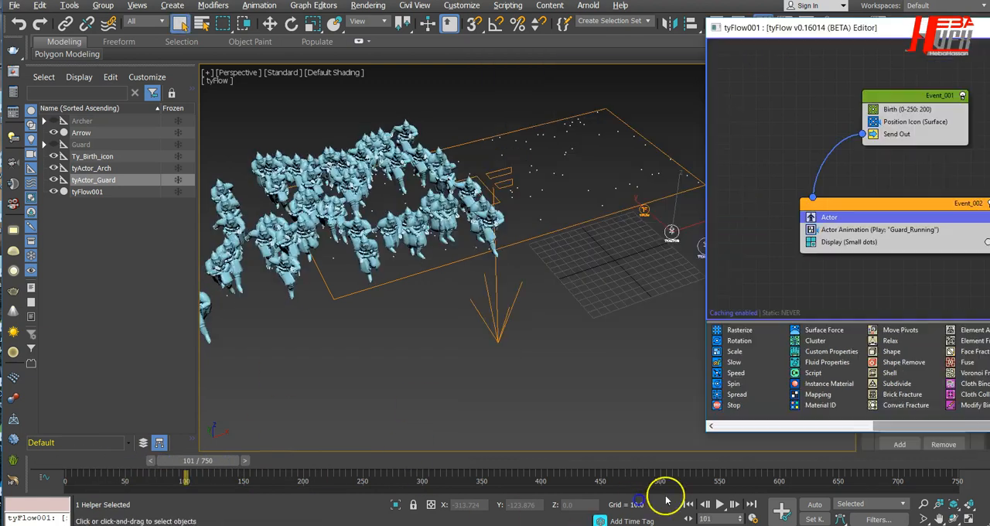
click(688, 502)
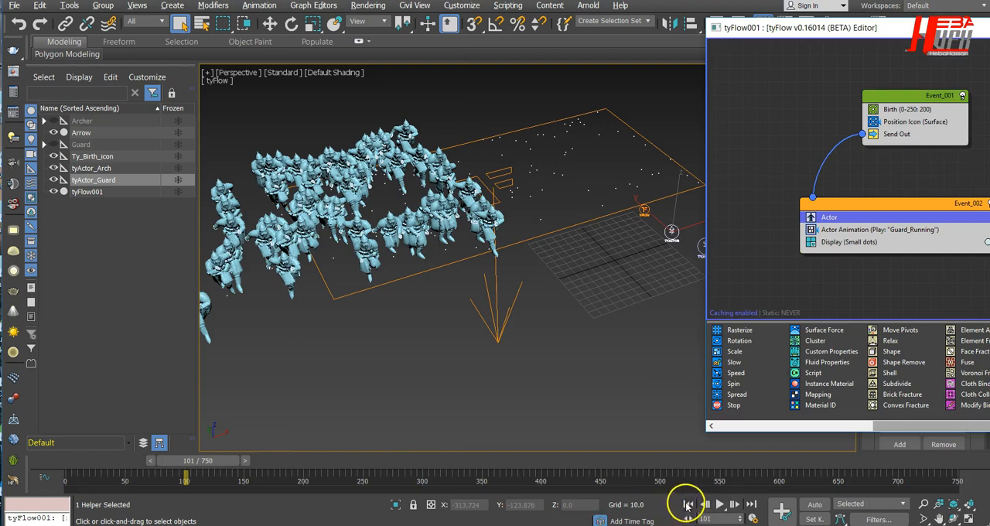
click(718, 505)
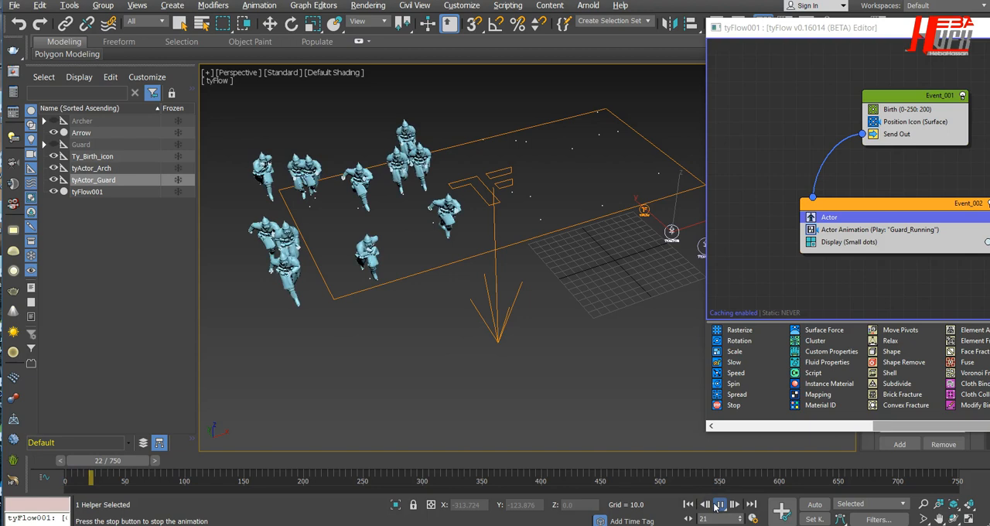
click(688, 504)
Step: Review the Actor Animation operator's sequence name setting and move Event_001 to line up above Event_002
drag(808, 28, 294, 36)
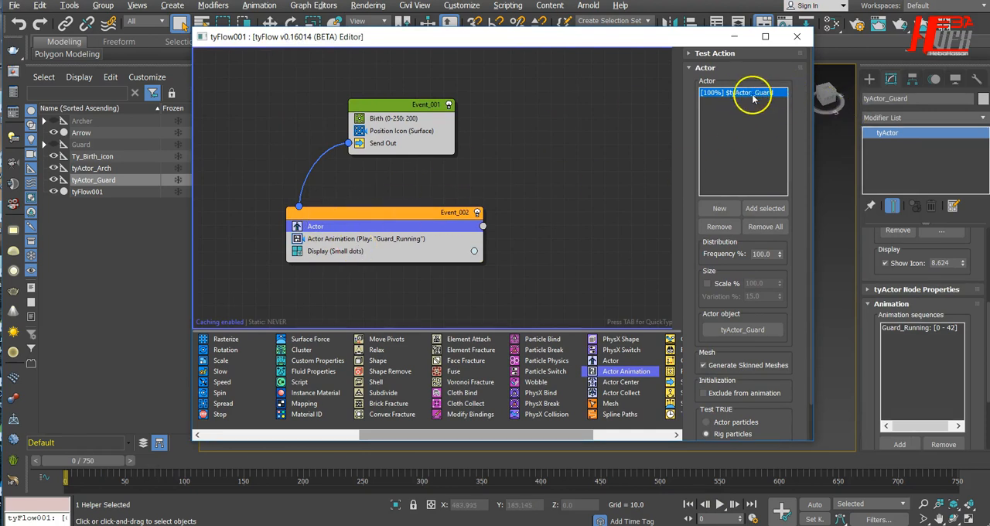
click(398, 240)
double_click(735, 159)
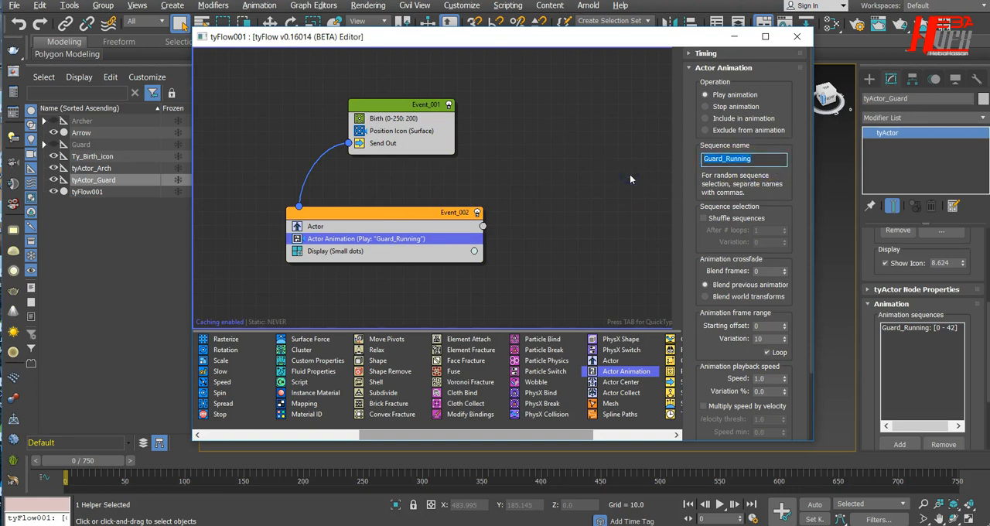
drag(404, 103, 357, 104)
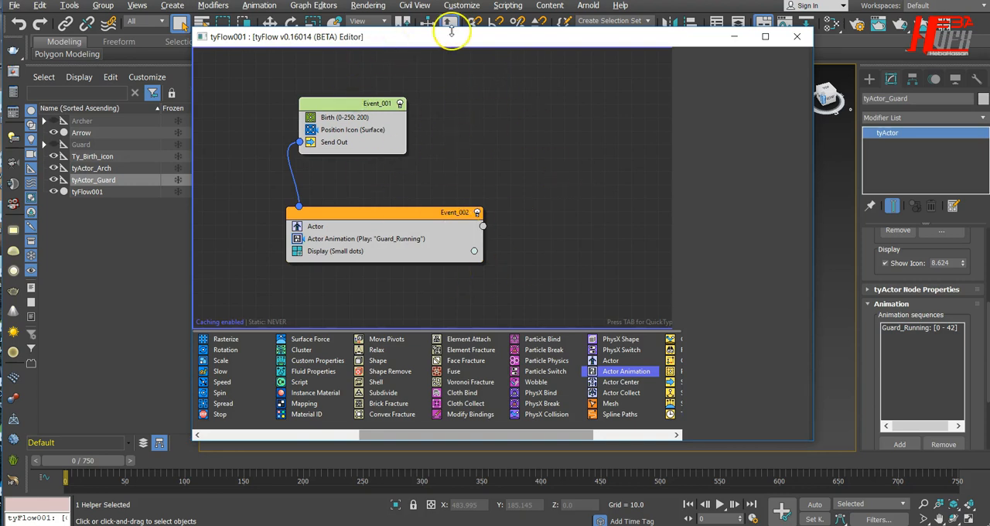
right_click(368, 105)
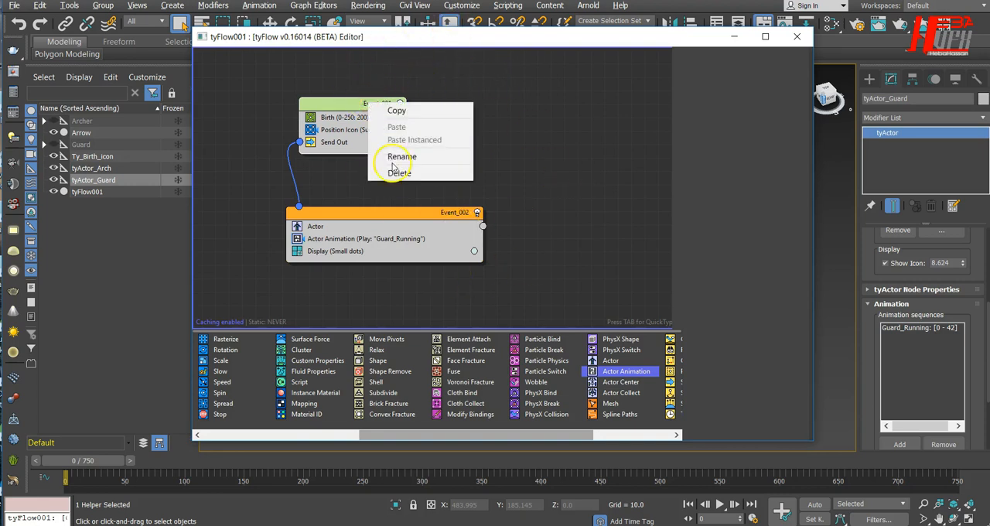
click(398, 157)
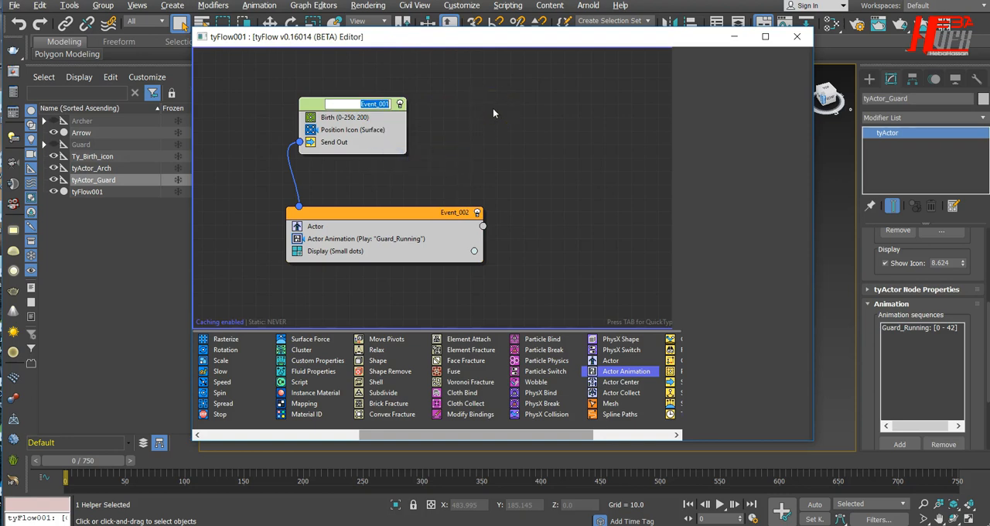
key(BackSpace)
text(Ty_armyBirth)
click(532, 132)
Step: Rename the birth event Event_001 as Ty_armyBirth
right_click(387, 118)
click(393, 157)
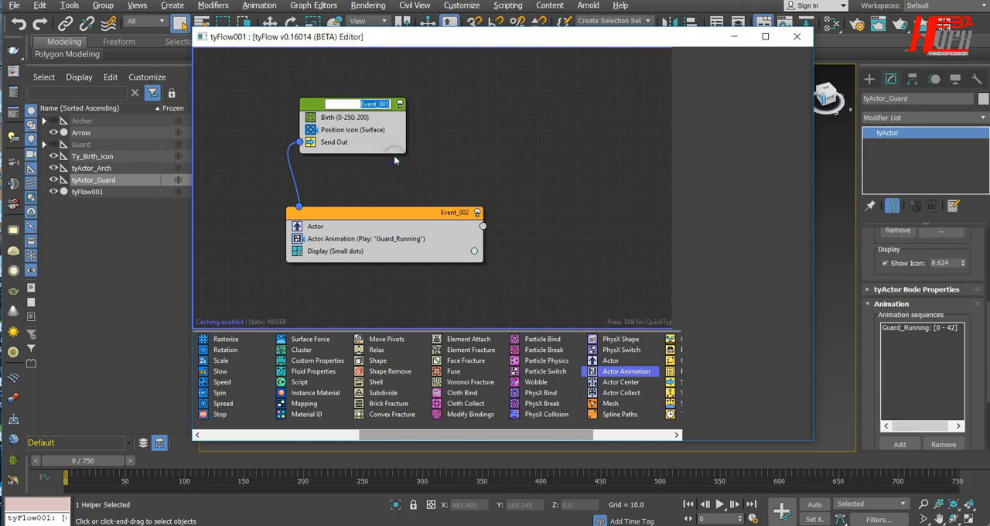
text(Ty_armyBirth)
key(Return)
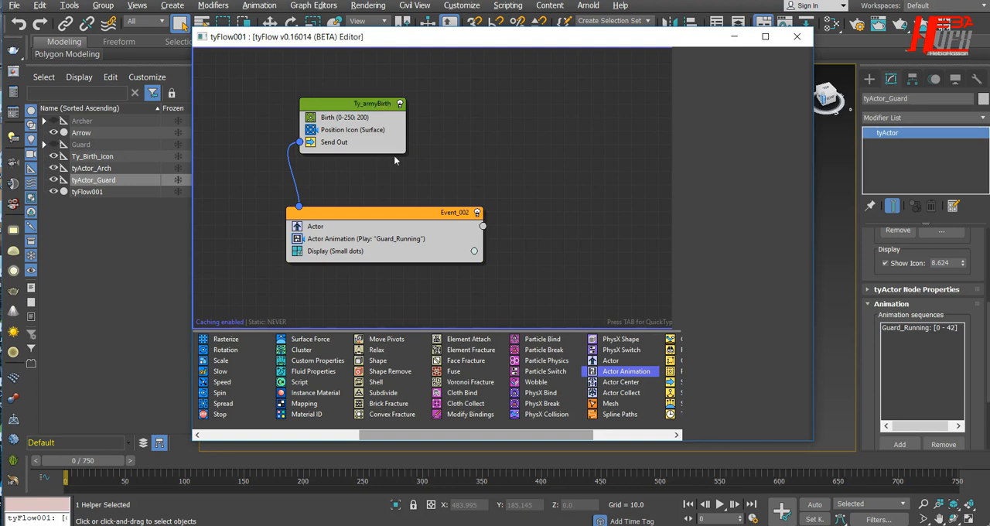
Step: Rename Event_002 as Ty_initial_anim and shift both events together to the left in the flow graph
right_click(451, 213)
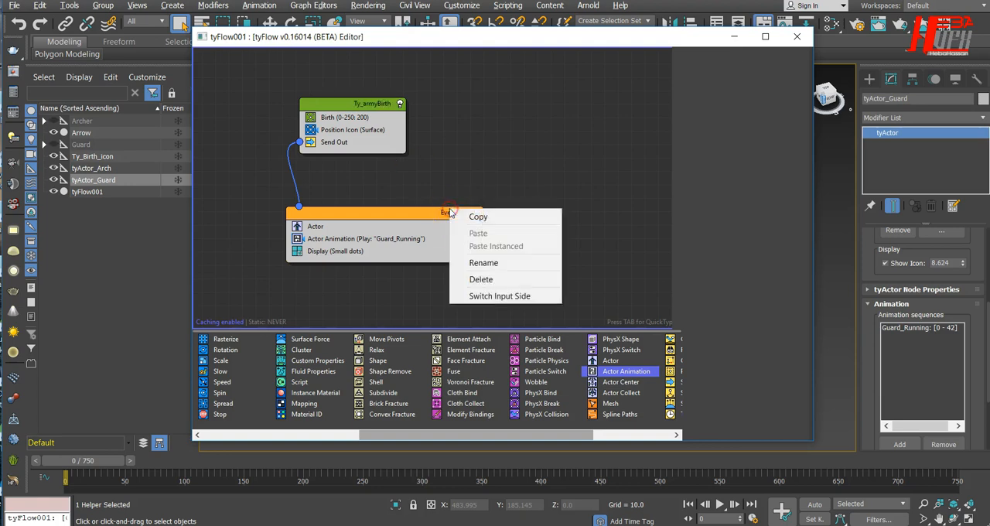
click(464, 263)
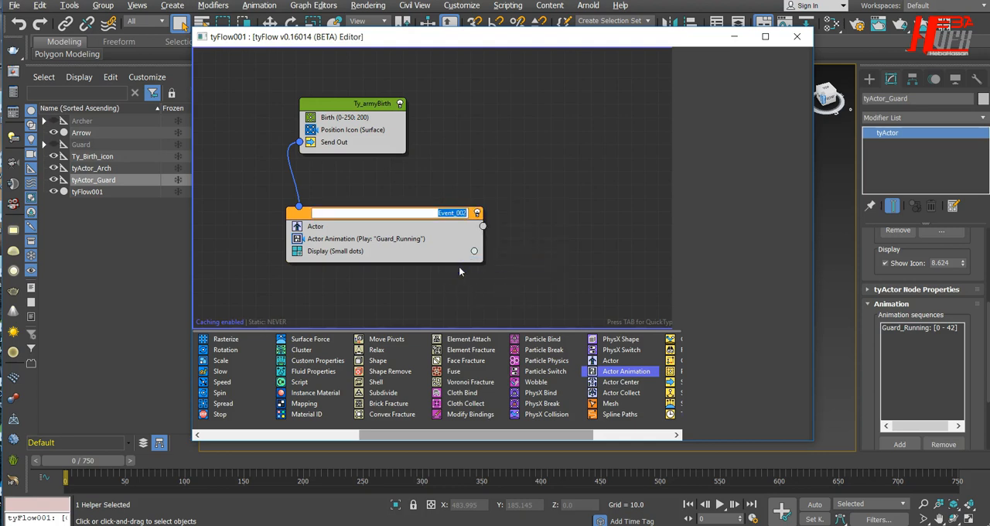
text(Ty_initial_a)
text(nim)
key(Return)
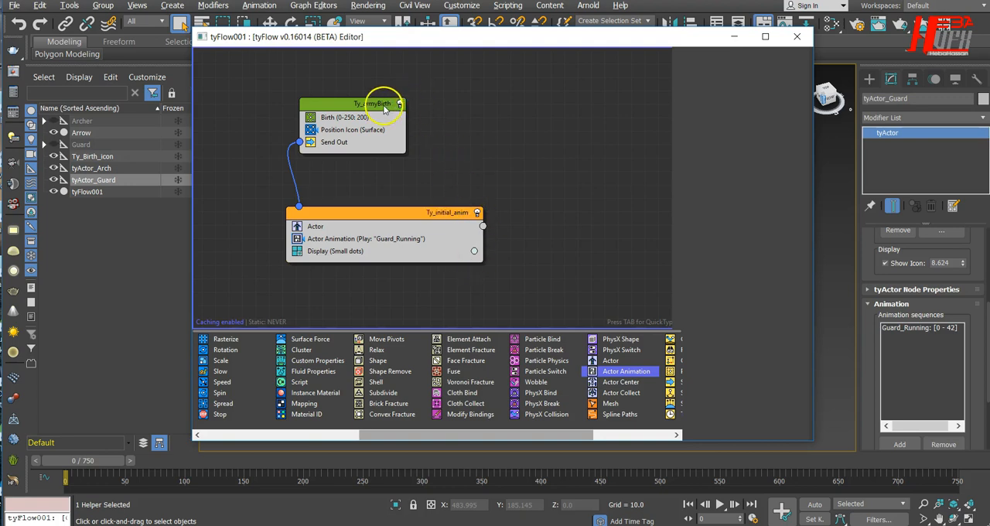
drag(449, 80, 295, 349)
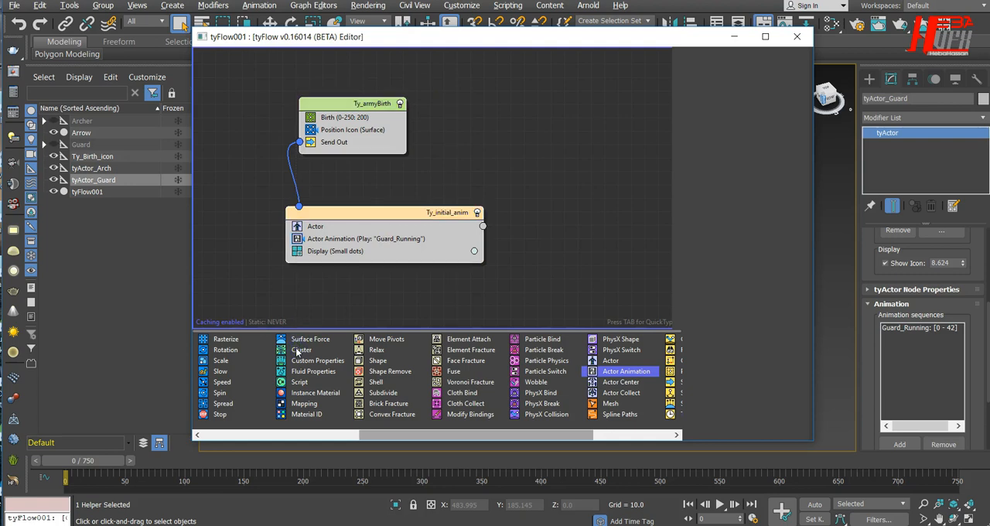
drag(416, 213, 358, 217)
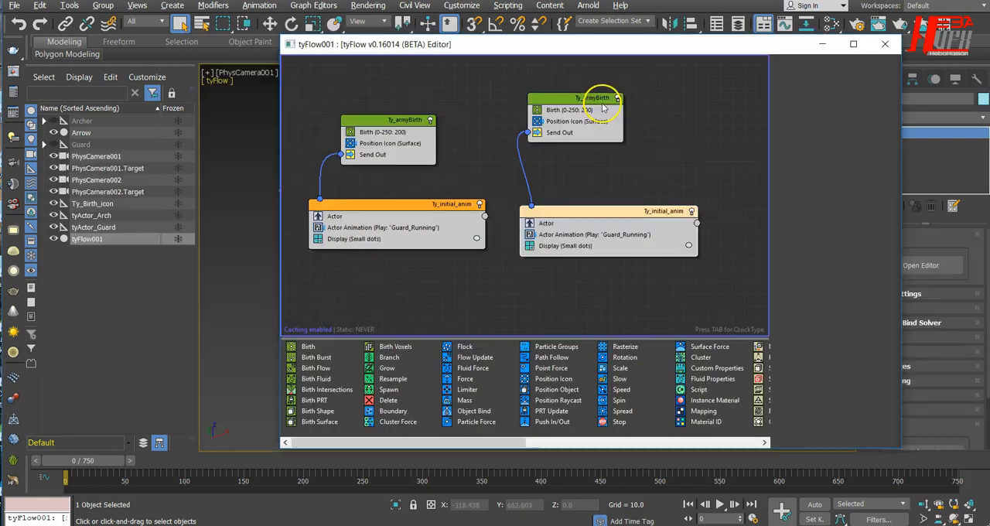
Step: Switch the output side of the copied Ty_armyBirth event's Send Out and spread the copied events apart from the originals
drag(594, 97, 623, 102)
right_click(574, 136)
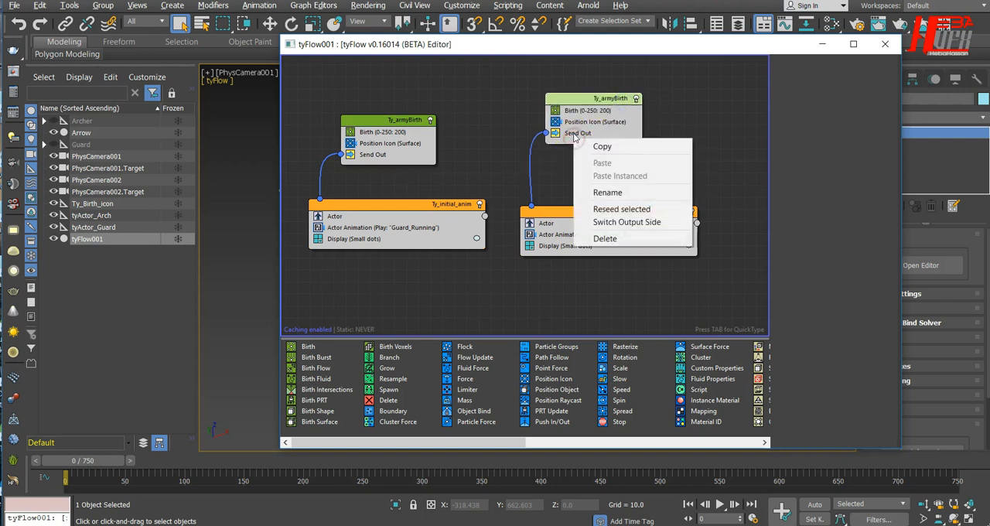
click(626, 222)
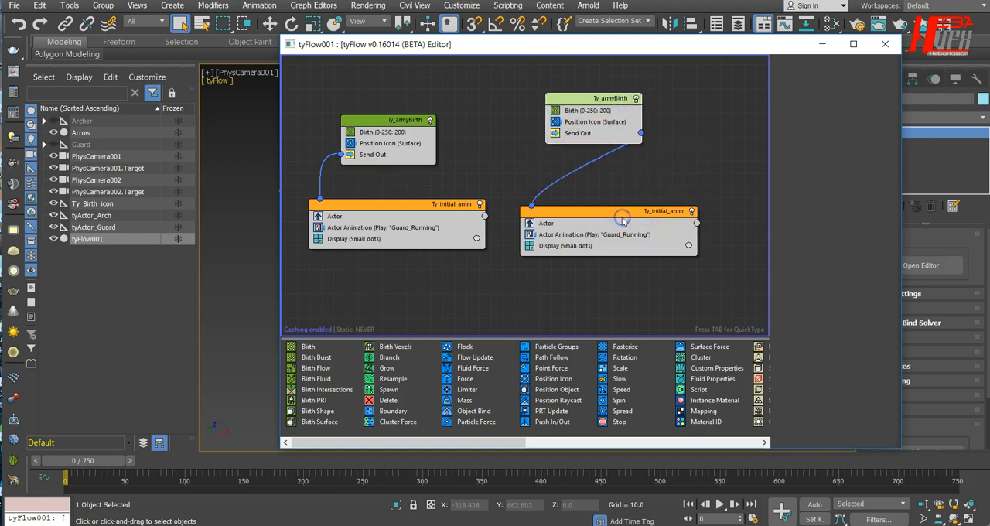
drag(598, 218, 717, 215)
scroll(557, 238, down, 3)
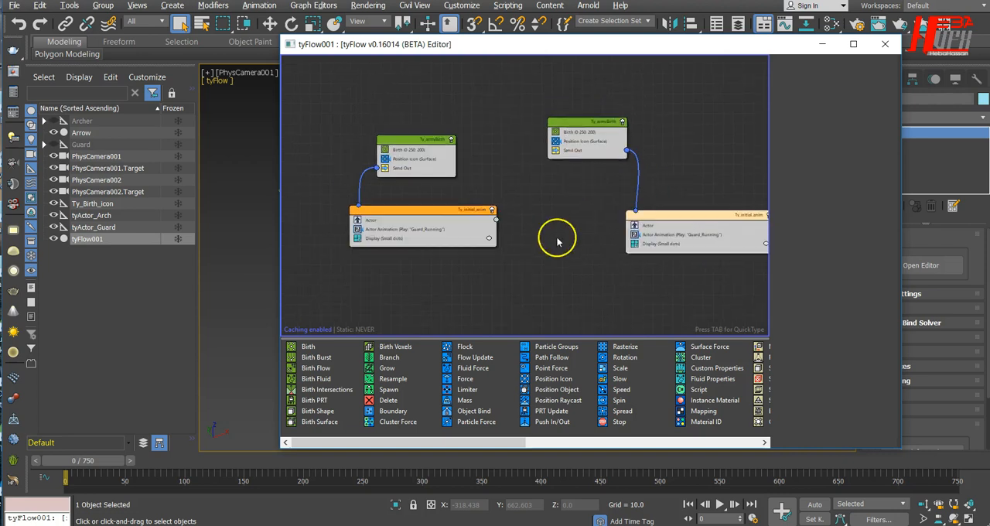
middle_drag(557, 239, 480, 242)
drag(751, 44, 480, 106)
scroll(312, 298, up, 3)
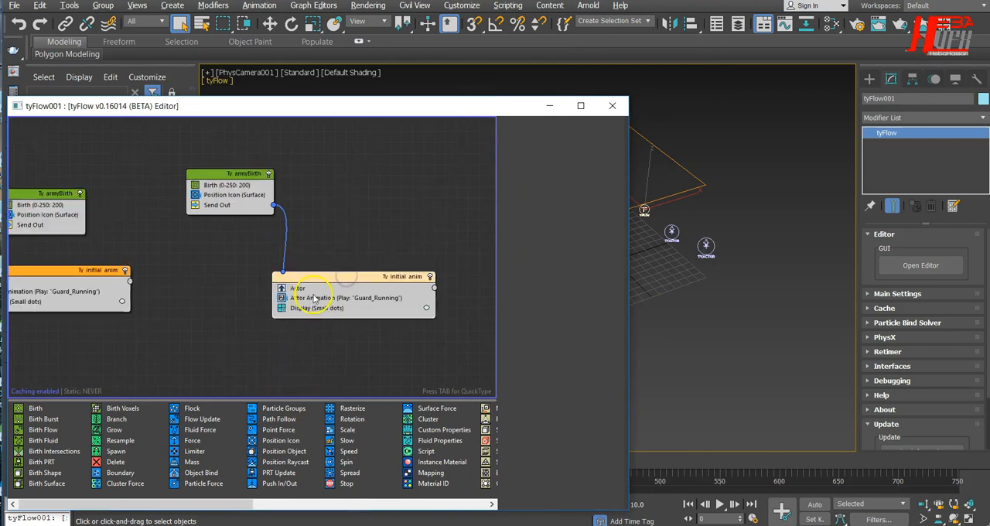
Step: Replace tyActor_Guard with tyActor_Arch in the Actor operator of the copied Ty_initial_anim event
click(316, 302)
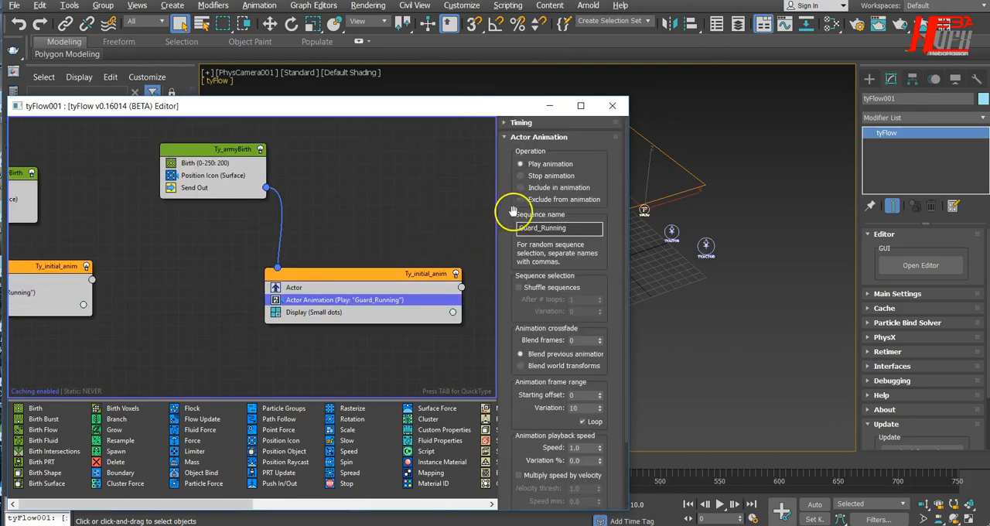
click(399, 287)
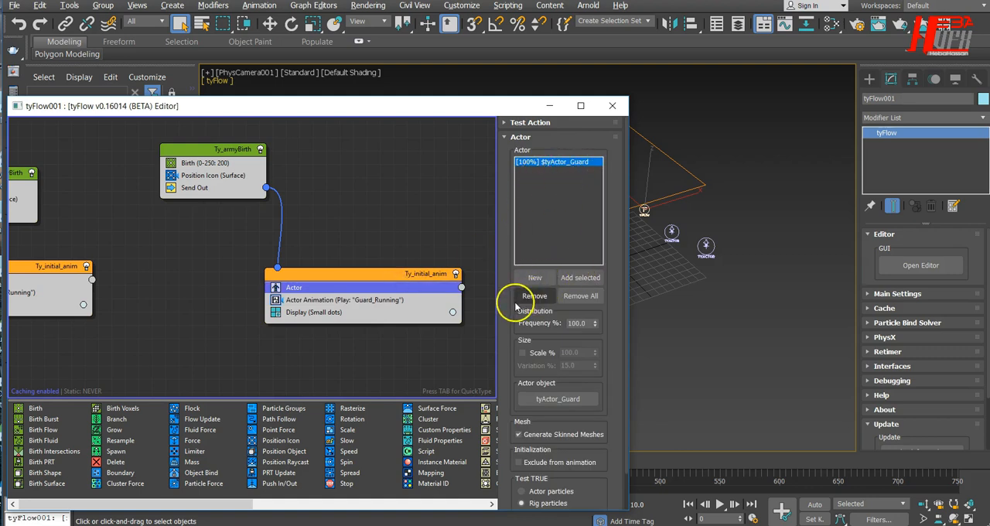
click(533, 294)
click(667, 232)
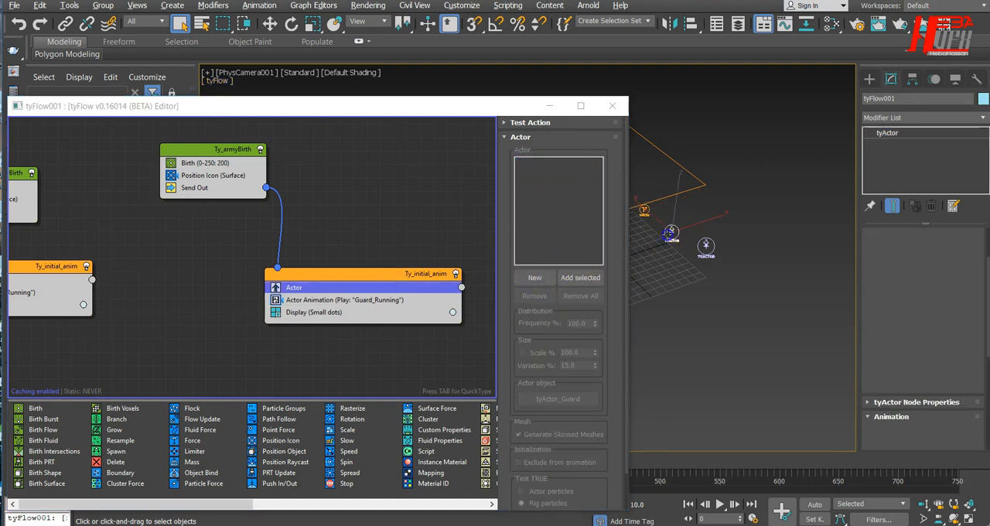
click(930, 376)
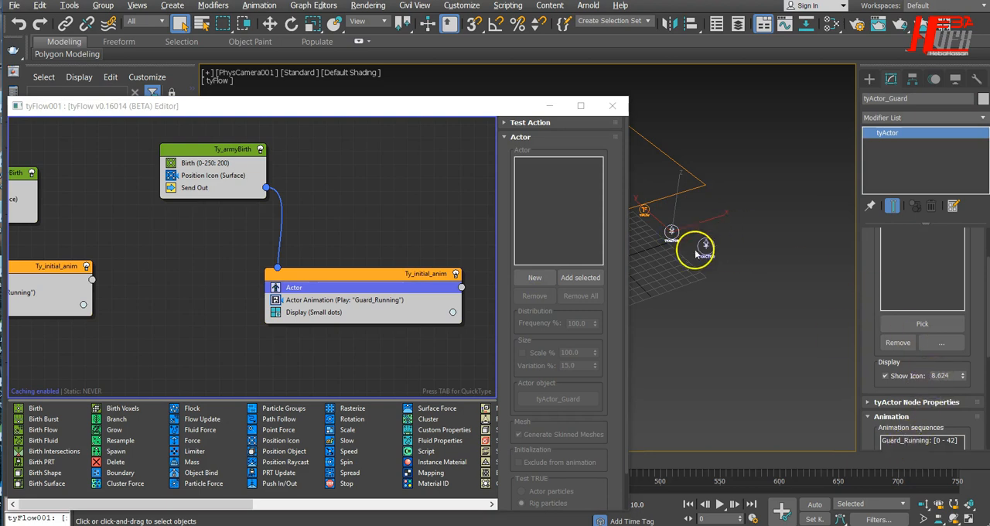
click(701, 247)
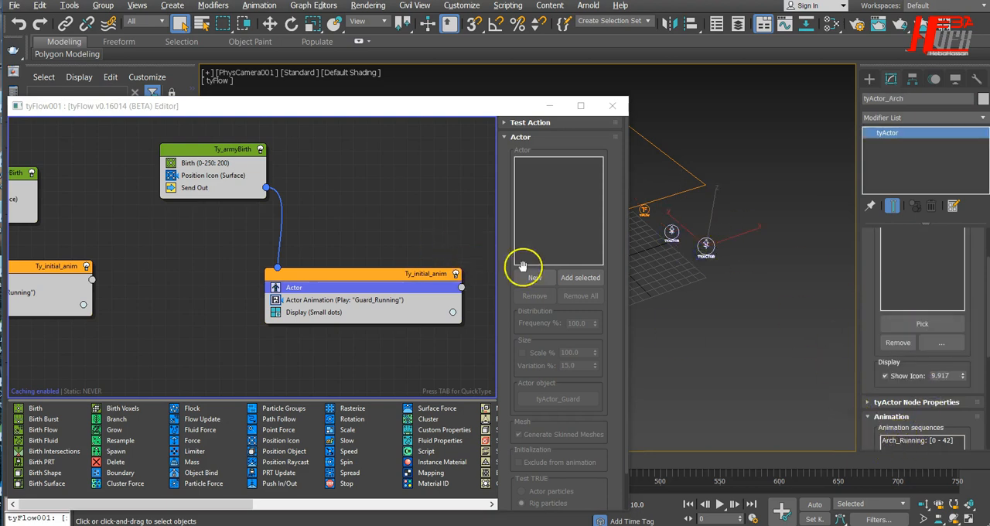
click(581, 277)
Step: Set the copied Actor Animation operator's sequence name to Arch_Running and check its Actor operator
click(371, 299)
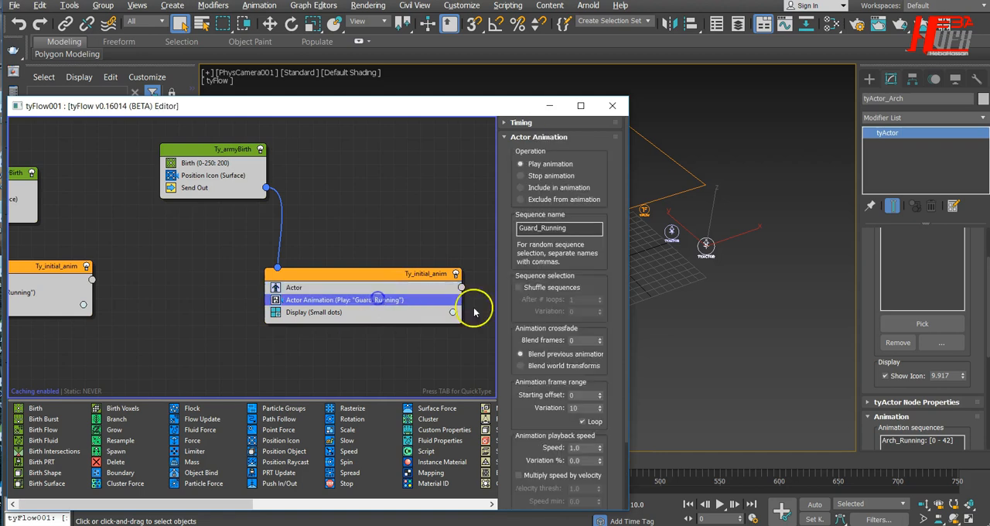
drag(539, 229, 484, 229)
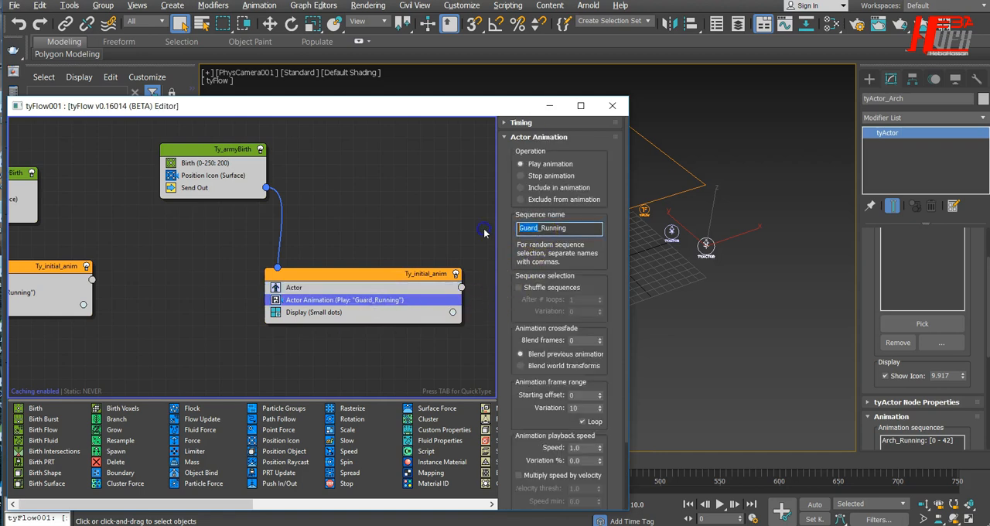
text(Arch)
click(347, 286)
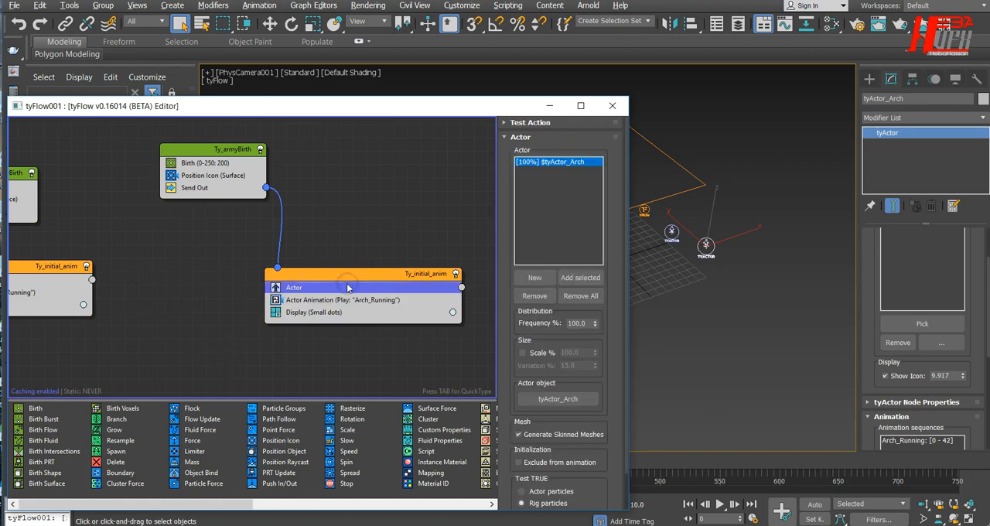
Step: Set the distribution frequency of tyActor_Guard to 75% in the original Ty_initial_anim event's Actor operator
middle_drag(151, 254, 207, 232)
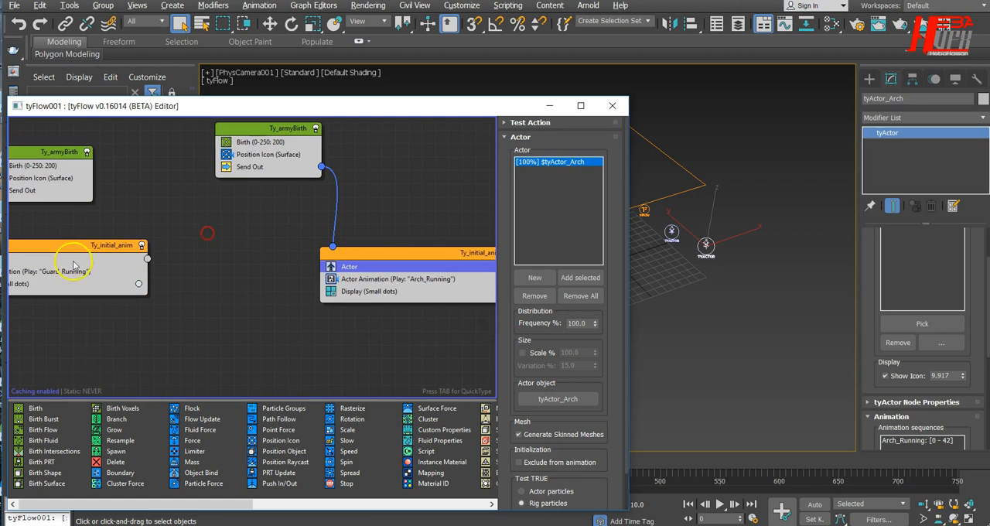
click(69, 277)
middle_drag(69, 277, 163, 275)
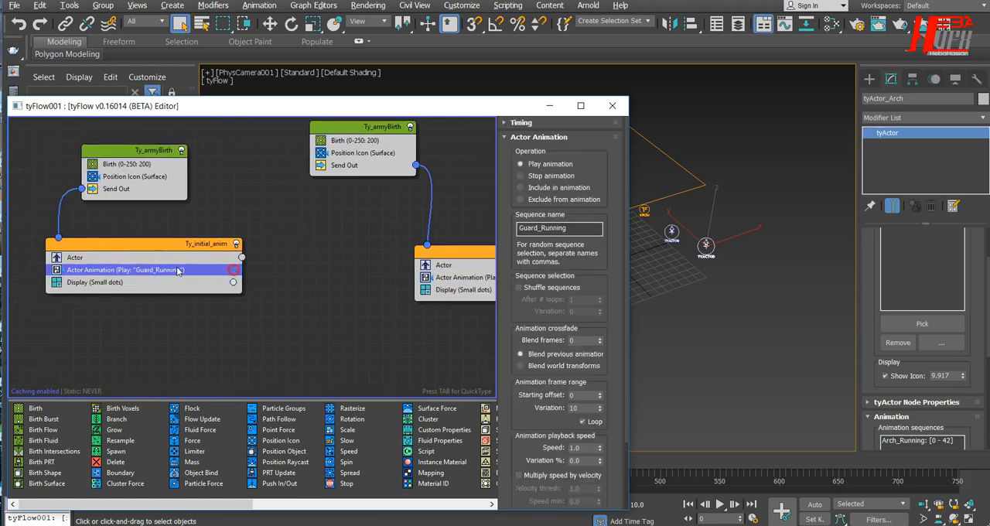
click(142, 258)
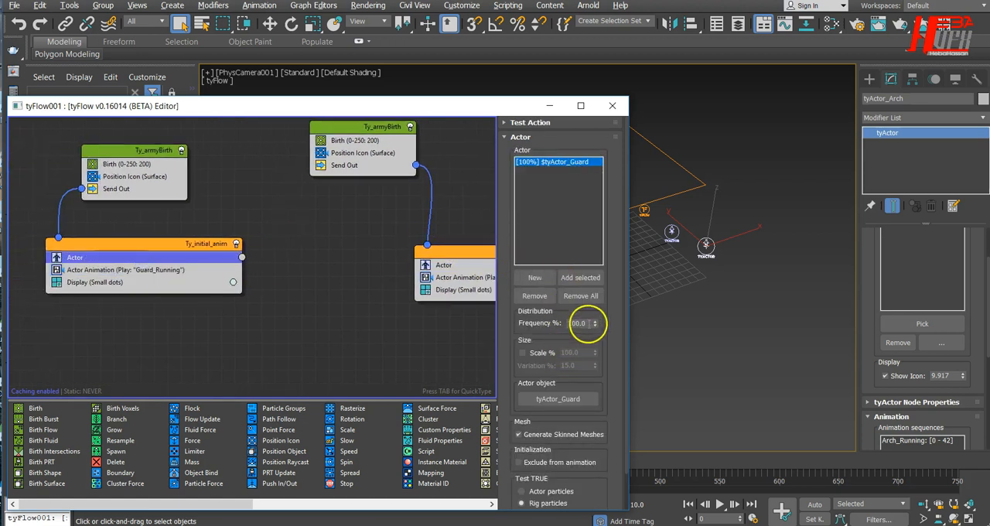
click(589, 323)
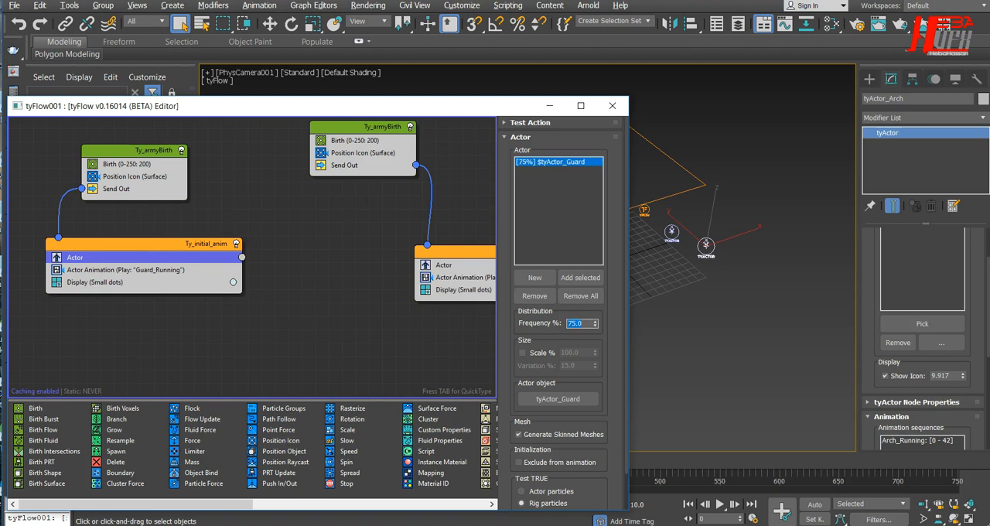
Step: Check the archer flow's Actor Animation settings, minimize the flow editor, and play the animation to preview both crowds
middle_drag(420, 294, 264, 283)
click(365, 266)
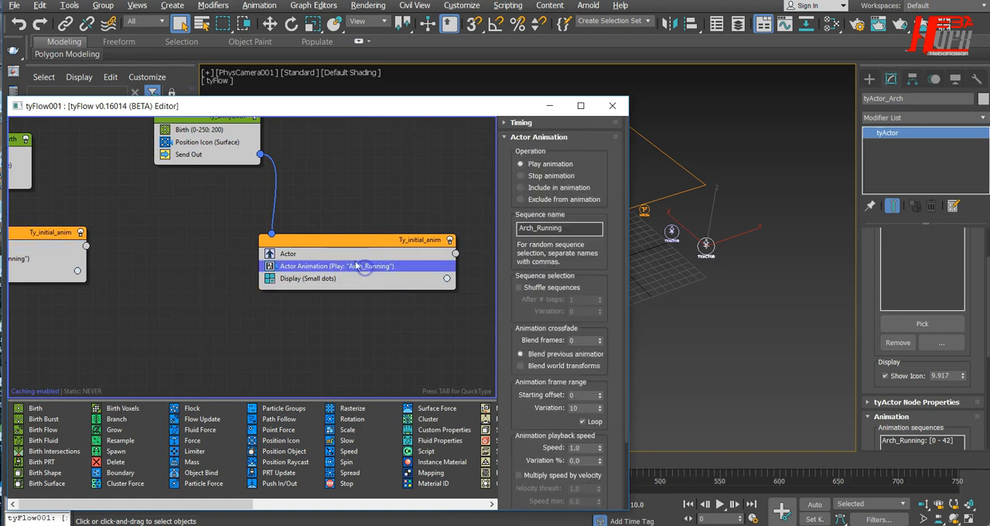
click(550, 107)
click(718, 504)
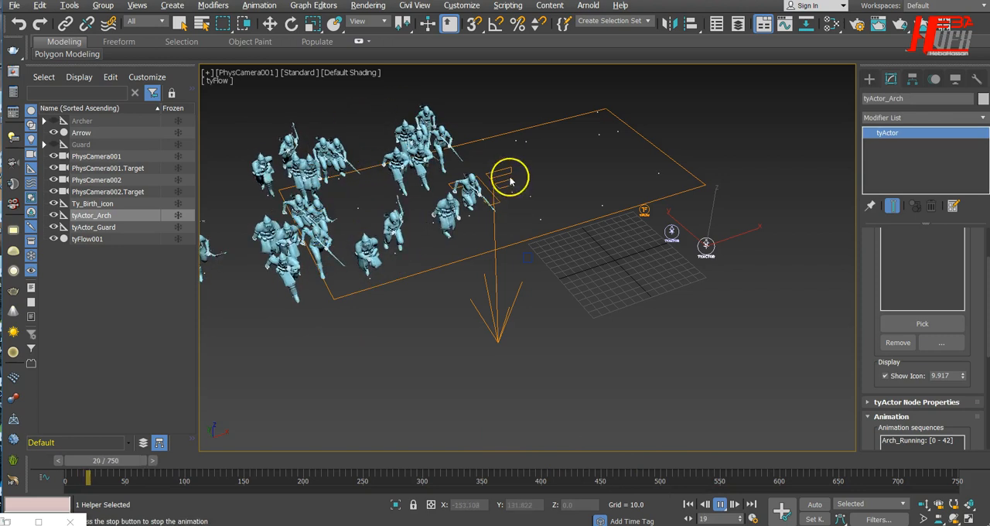
click(720, 504)
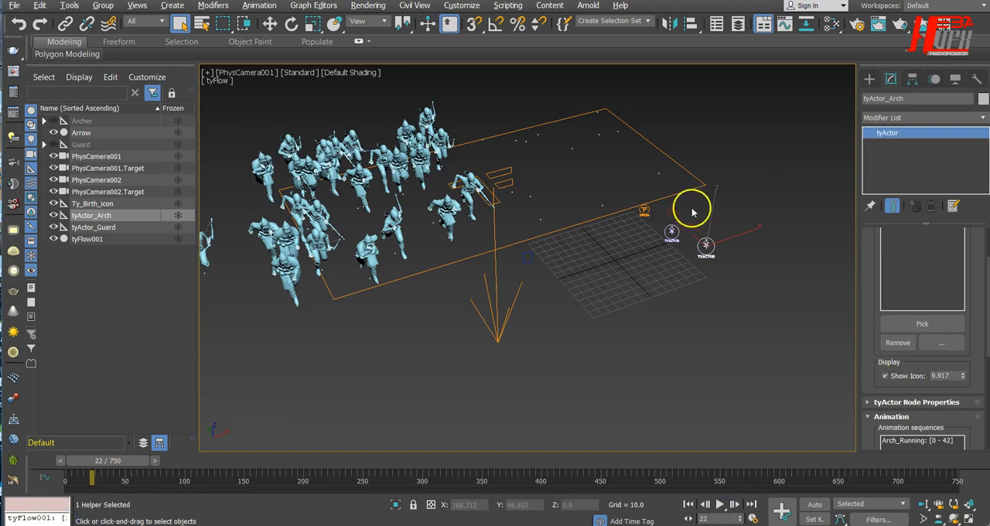
Step: Reopen the tyFlow001 editor, enlarge its window, and place it so the crowd in the viewport stays uncovered
click(642, 209)
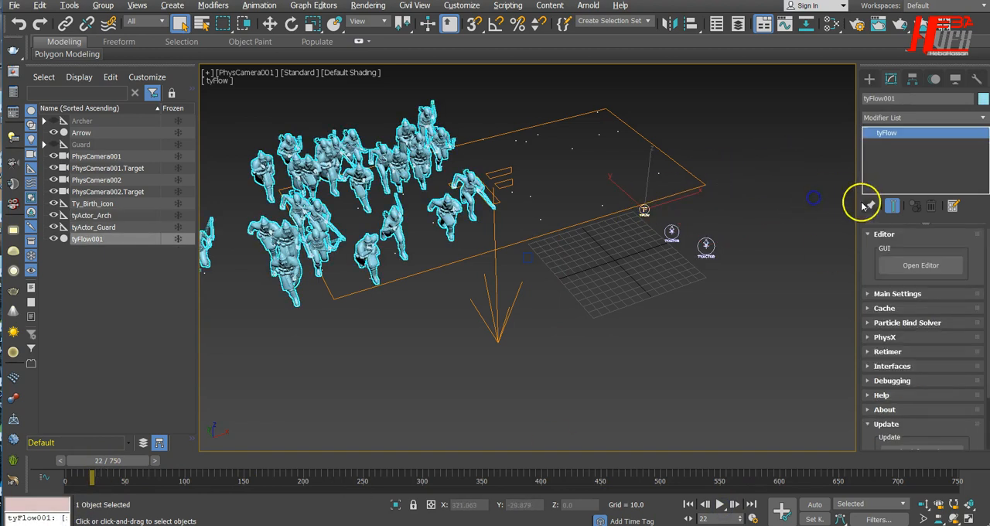
click(897, 266)
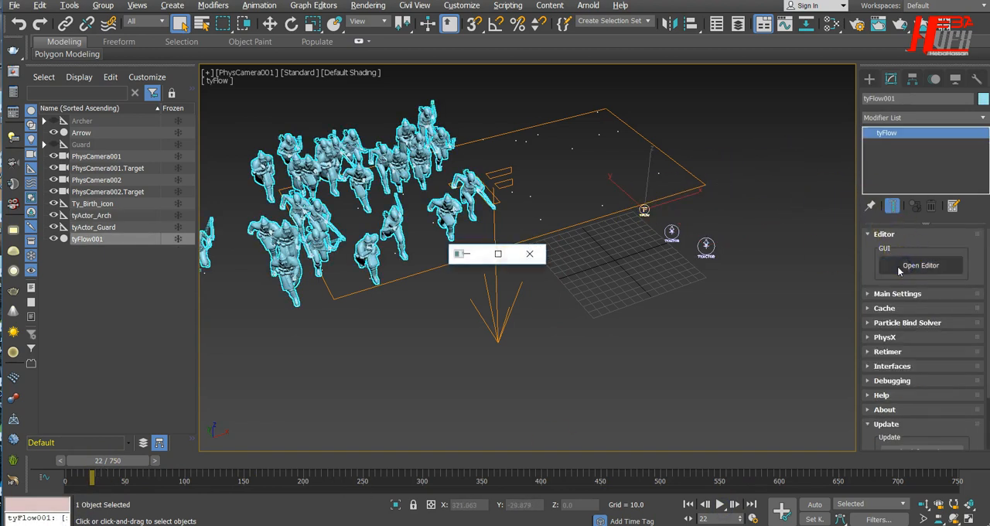
click(497, 253)
drag(648, 2, 319, 93)
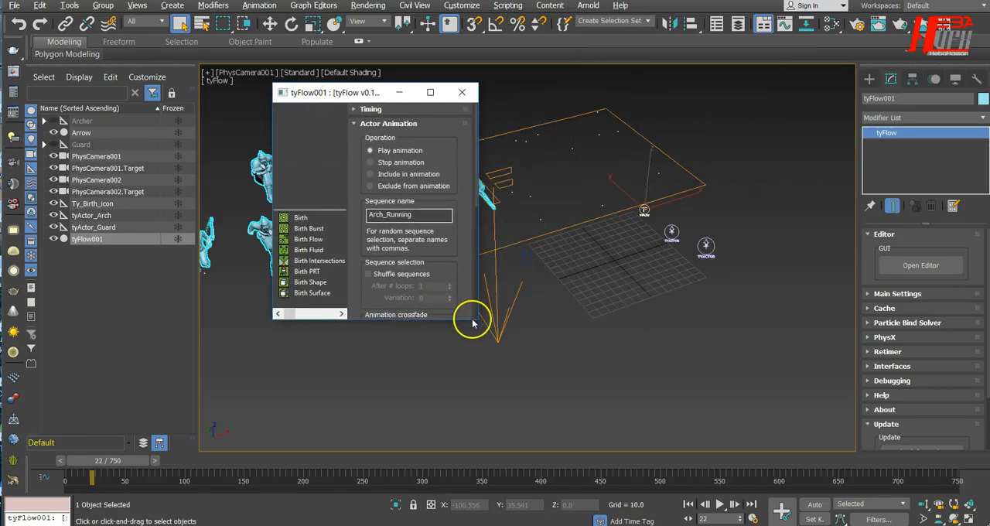
drag(476, 319, 913, 399)
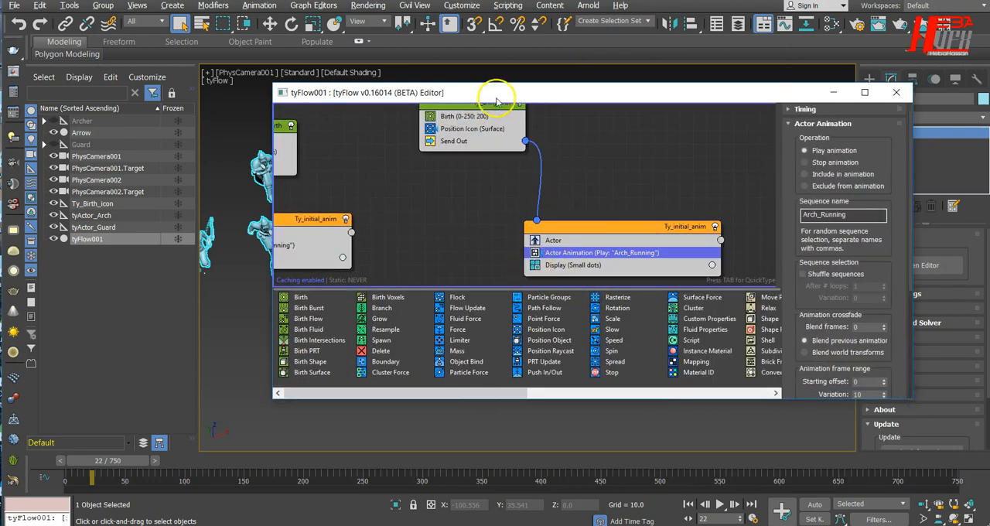
drag(496, 101, 412, 239)
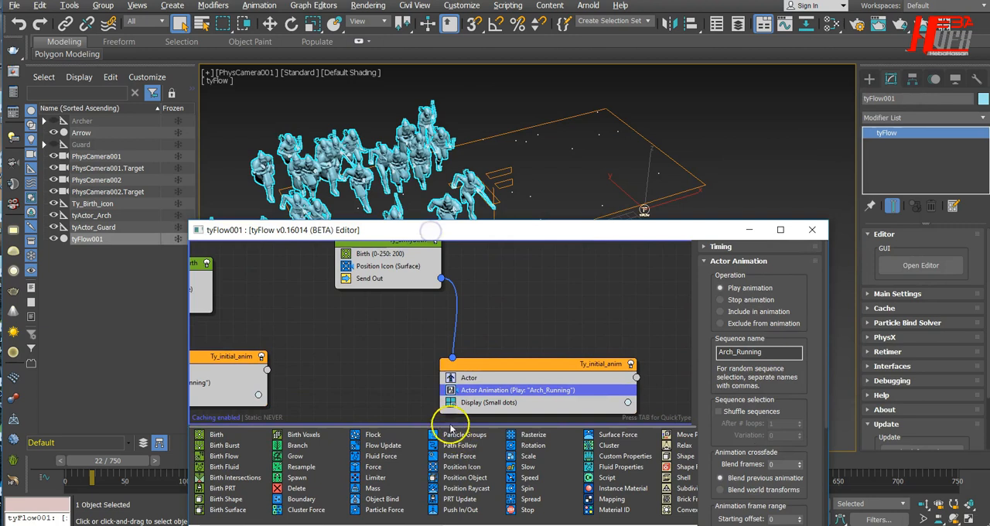
Step: Disable the Display (Small dots) operators in both Ty_initial_anim events and shift the editor clear of the crowd
middle_drag(331, 342, 504, 328)
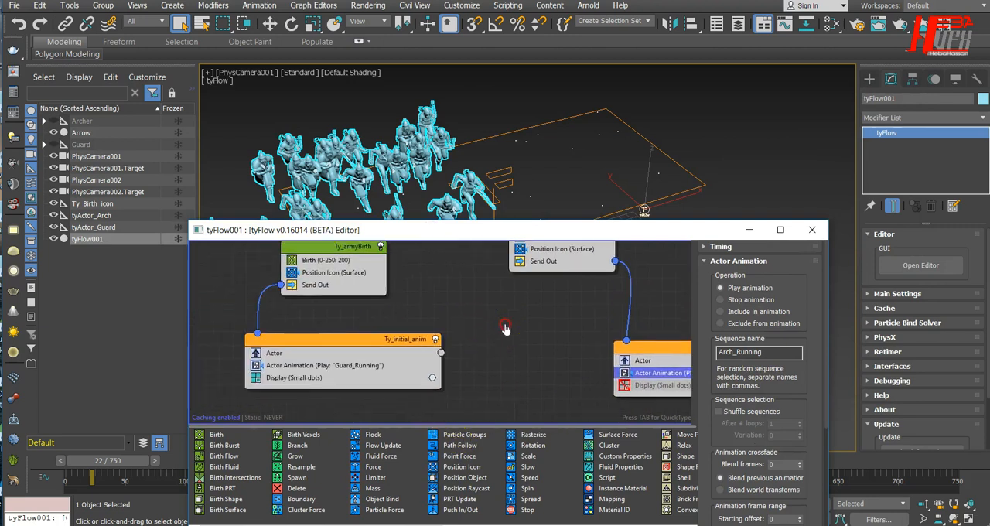
click(254, 379)
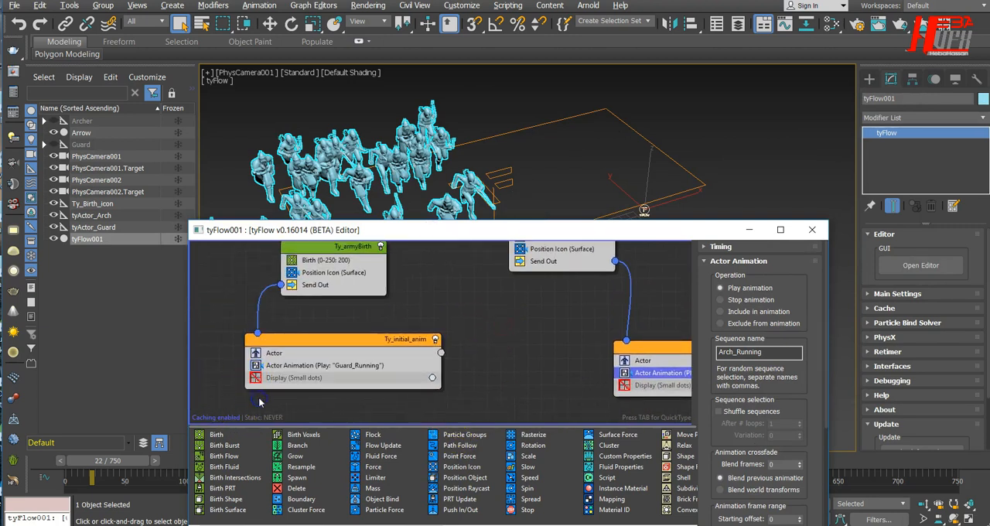
drag(613, 226, 634, 298)
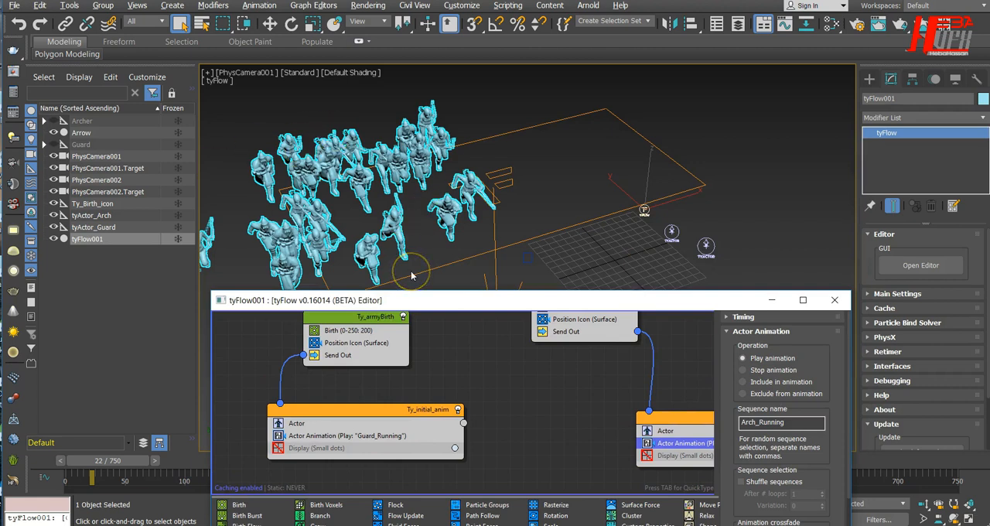